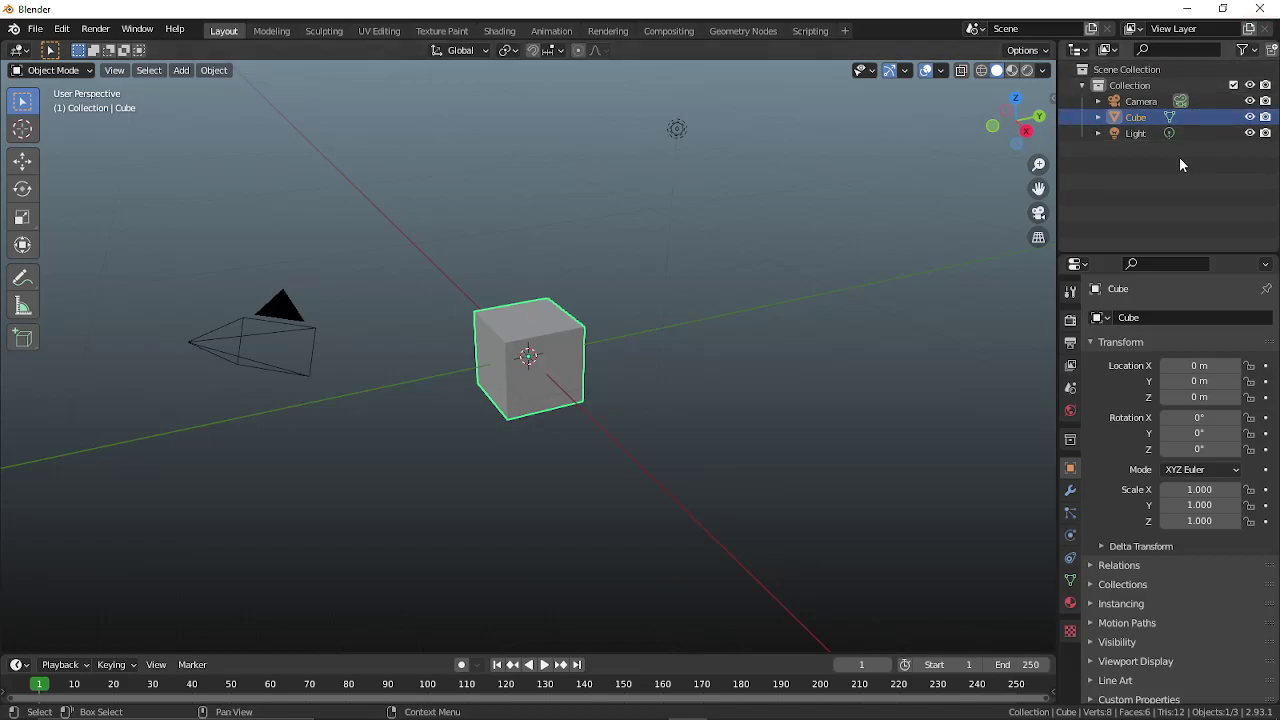
# - Delete all the default objects, the cube, camera and light, from the scene
pyautogui.moveTo(637, 470); pyautogui.dragTo(689, 488, button='middle')
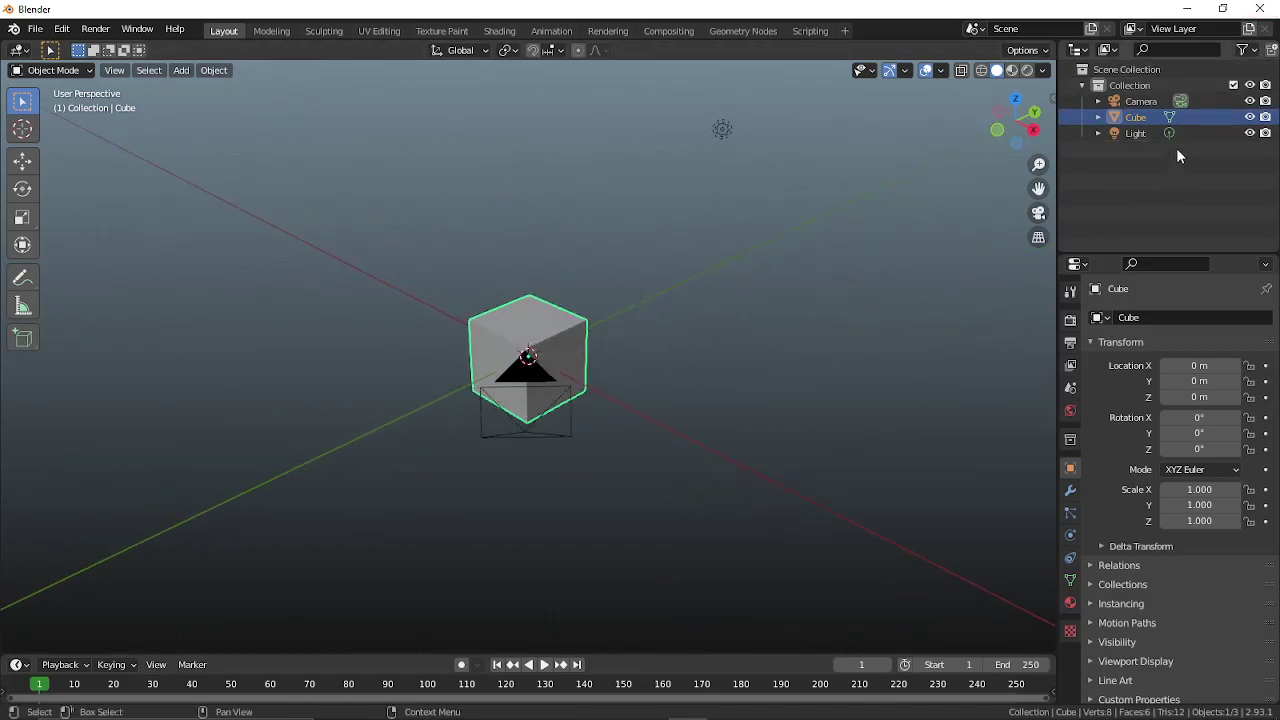
pyautogui.press('a')
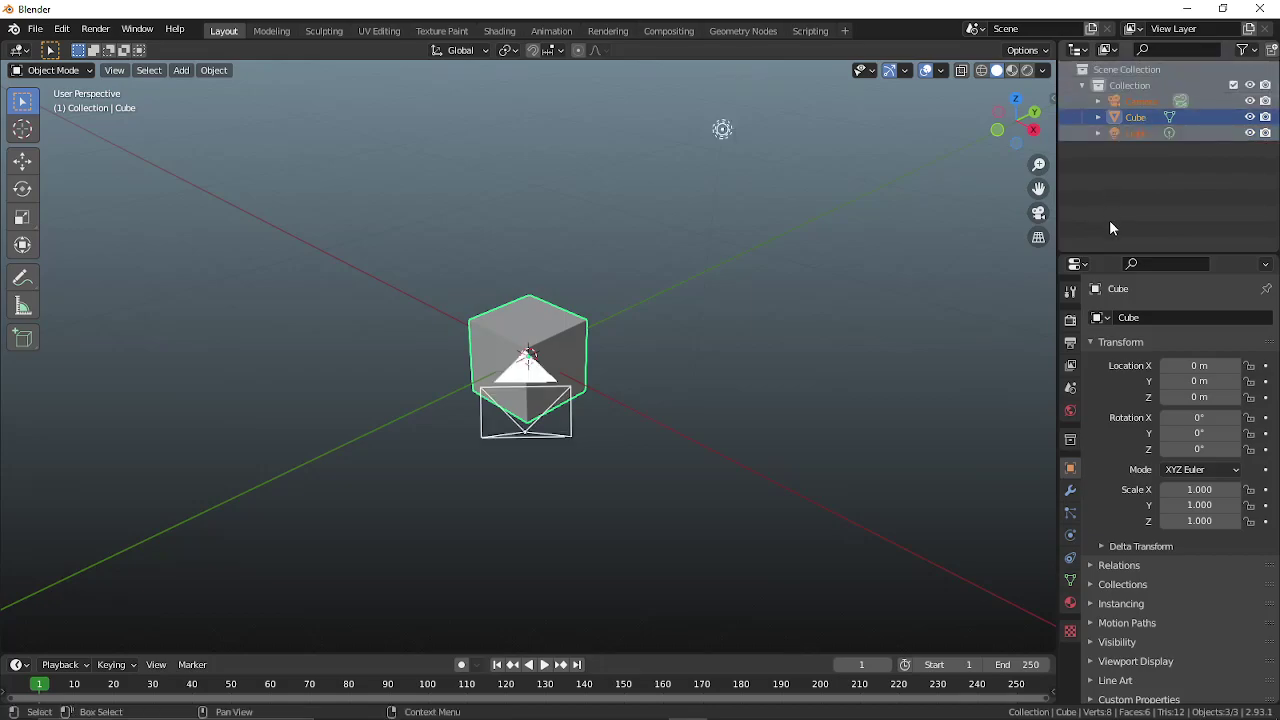
pyautogui.press('x')
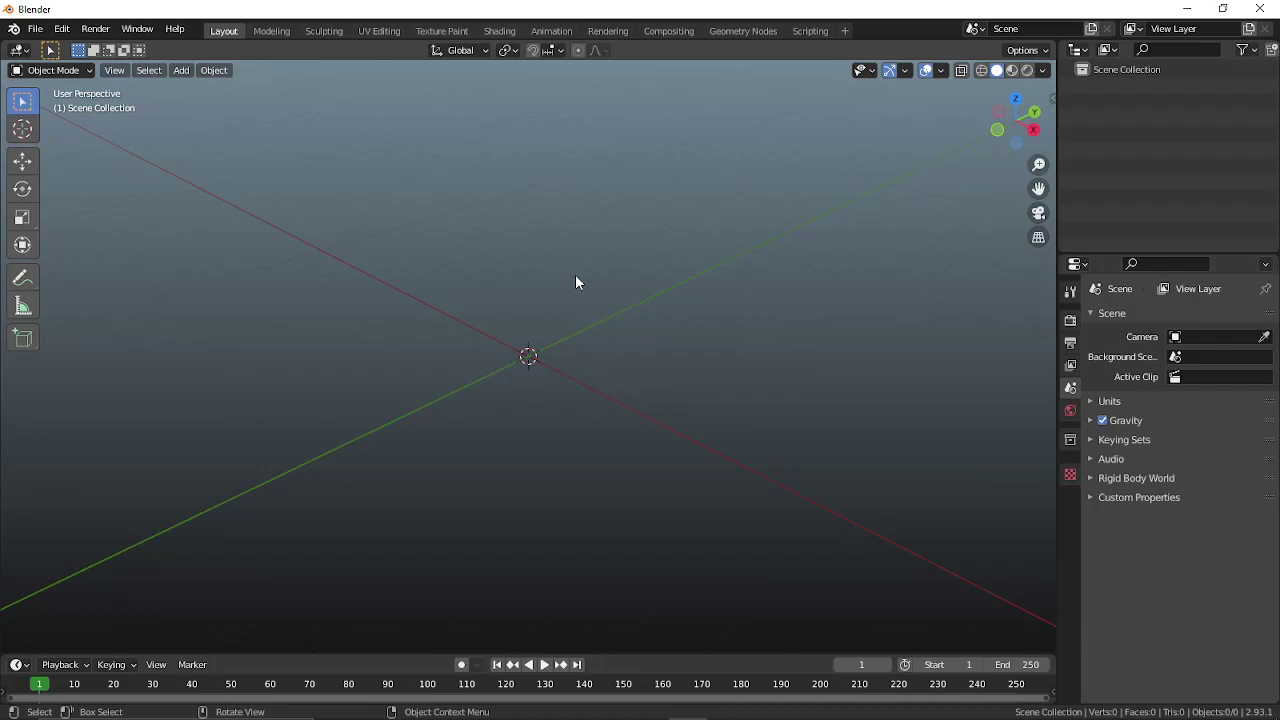
pyautogui.moveTo(576, 278); pyautogui.dragTo(503, 320, button='middle')
pyautogui.hotkey('shift', 'a')
pyautogui.moveTo(585, 297)
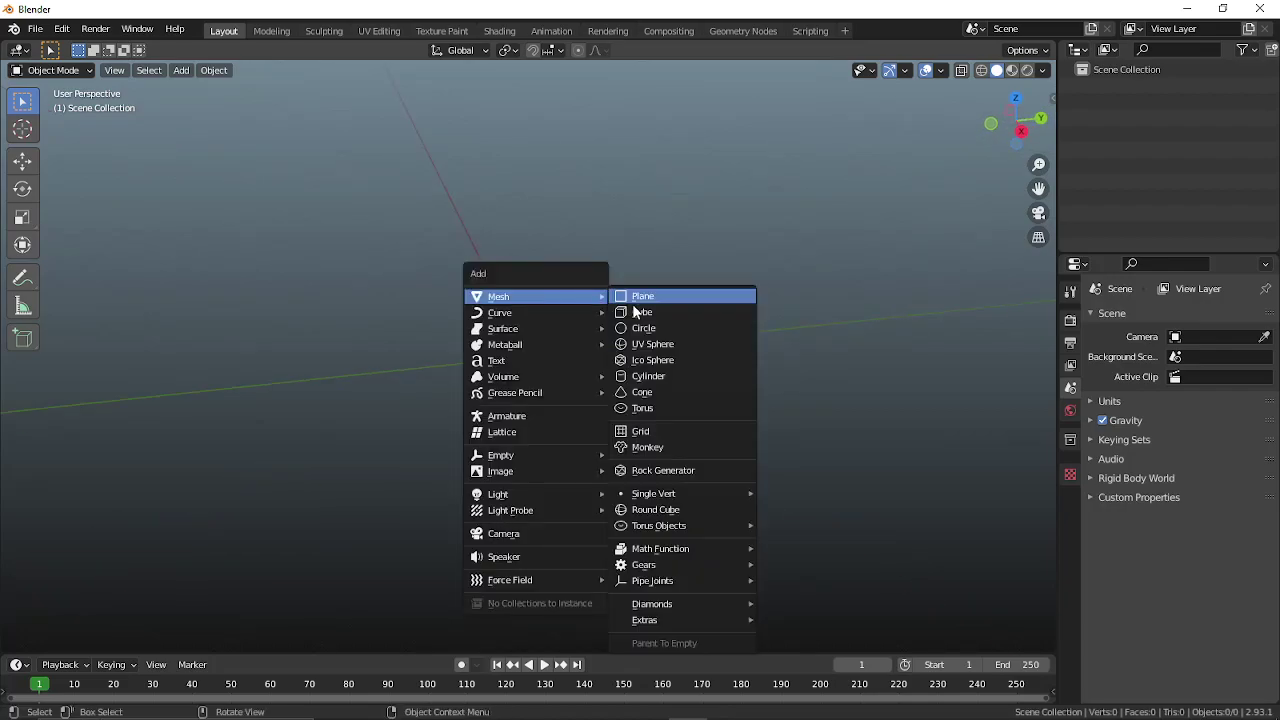
pyautogui.moveTo(775, 145); pyautogui.dragTo(512, 338, button='middle')
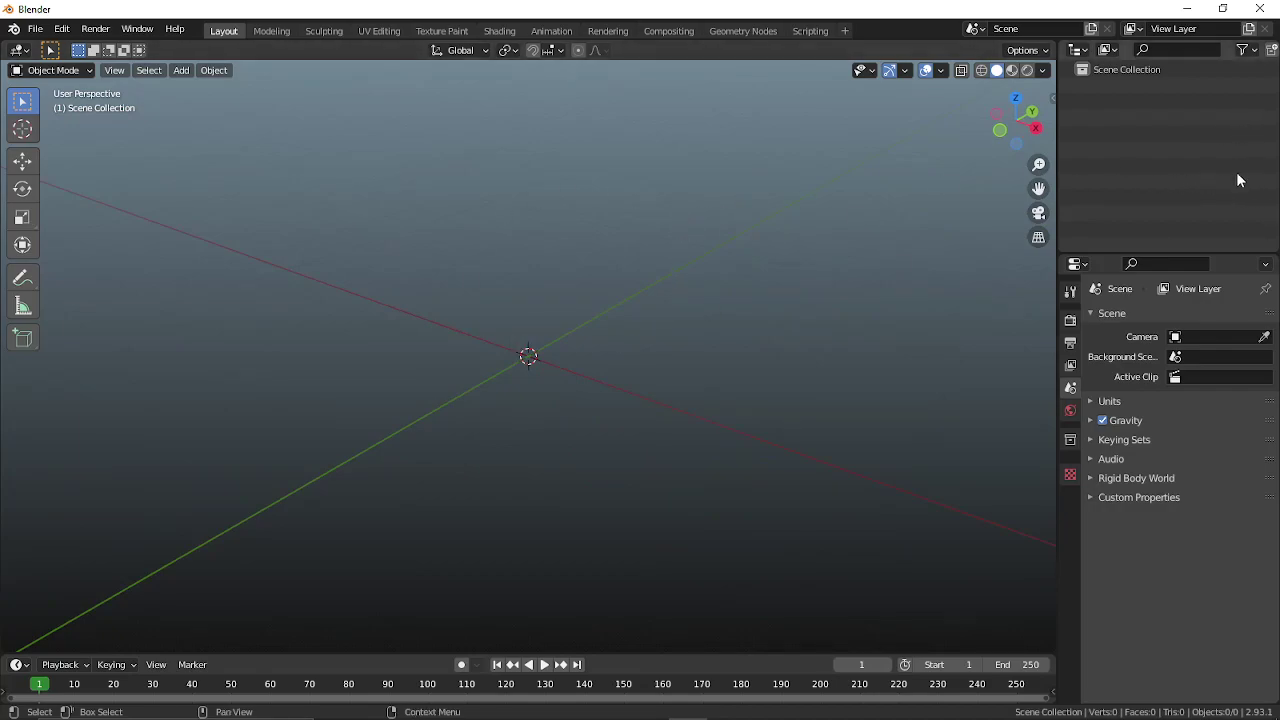
pyautogui.moveTo(1228, 198); pyautogui.dragTo(1157, 75)
pyautogui.moveTo(1156, 204); pyautogui.dragTo(1111, 68)
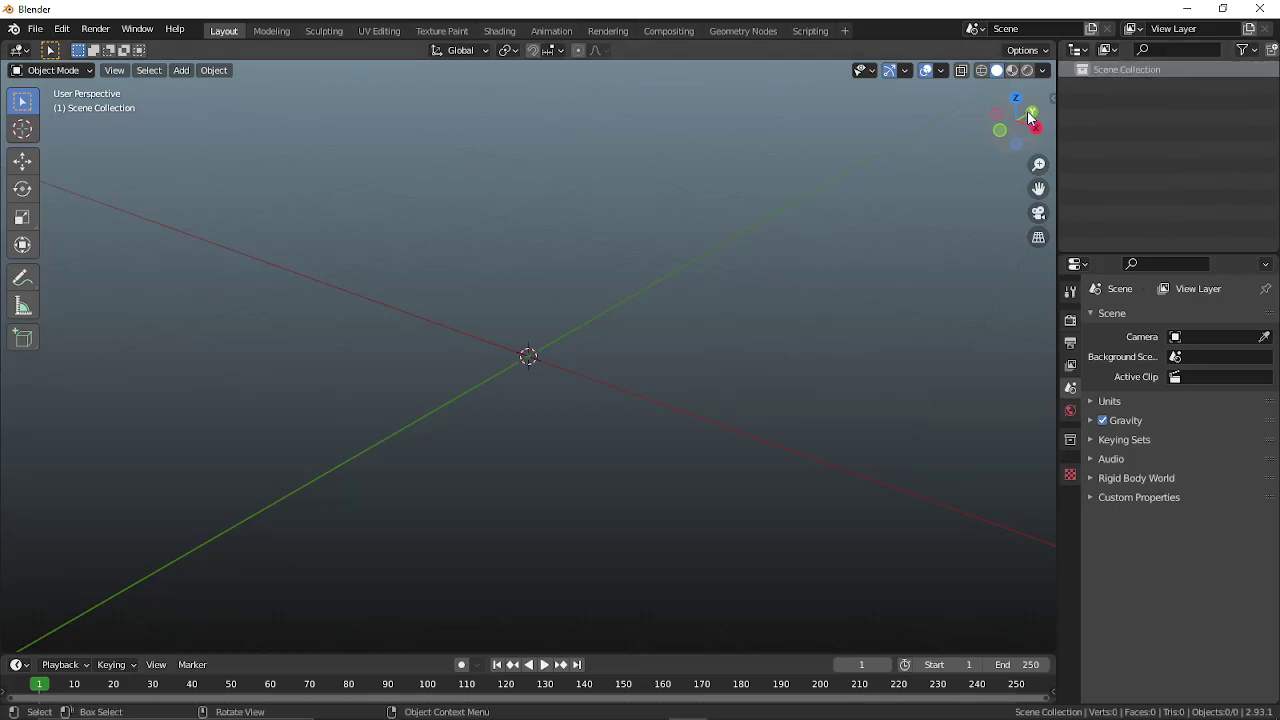
pyautogui.moveTo(504, 371); pyautogui.dragTo(541, 371, button='middle')
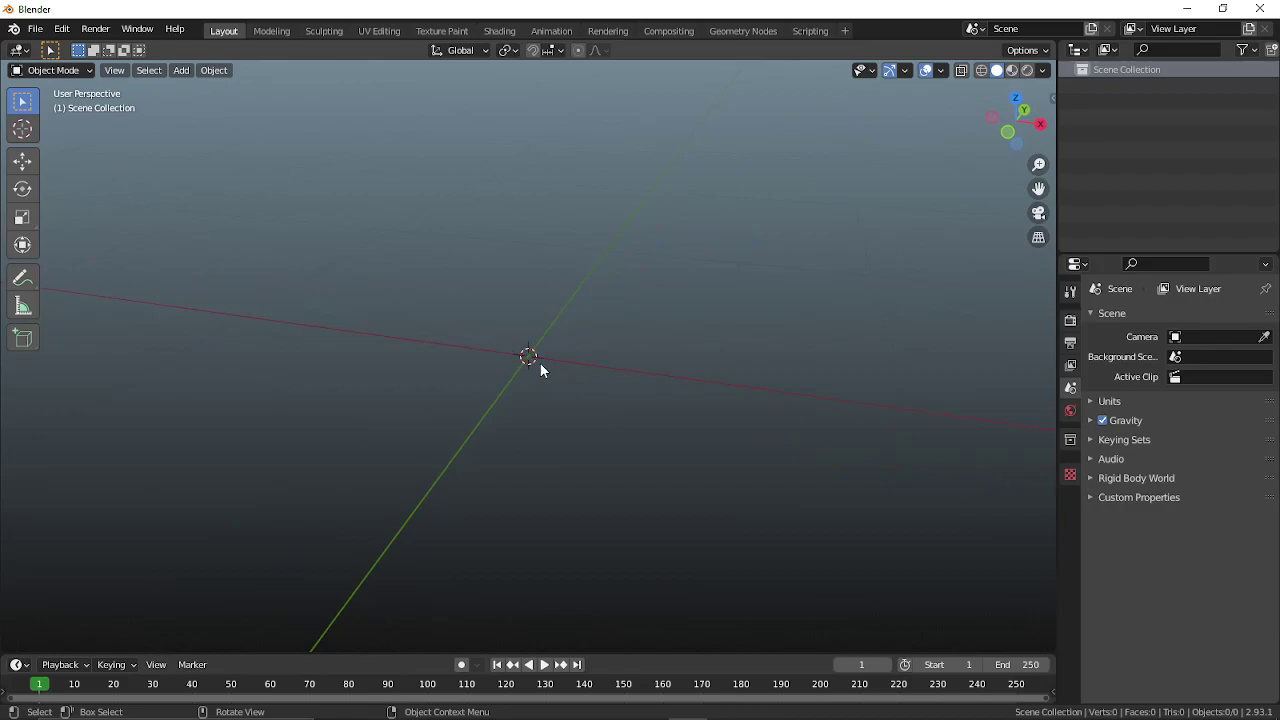
pyautogui.hotkey('shift', 'a')
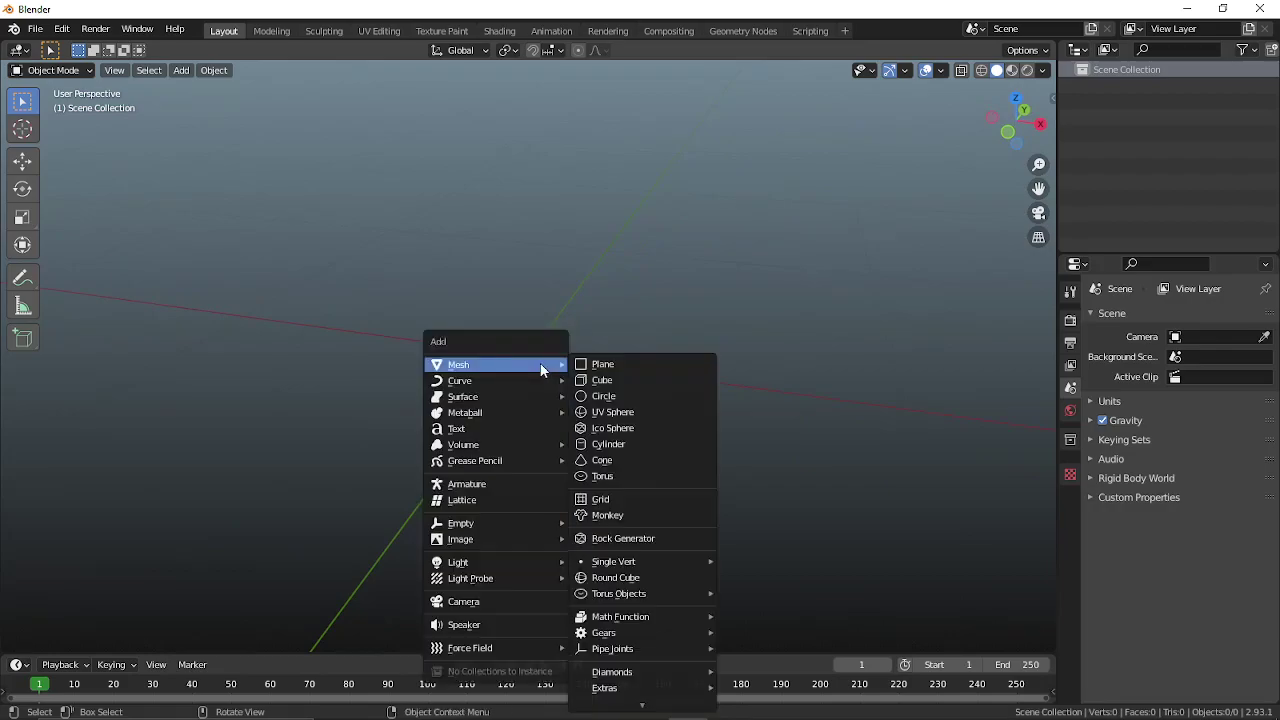
pyautogui.press('Escape')
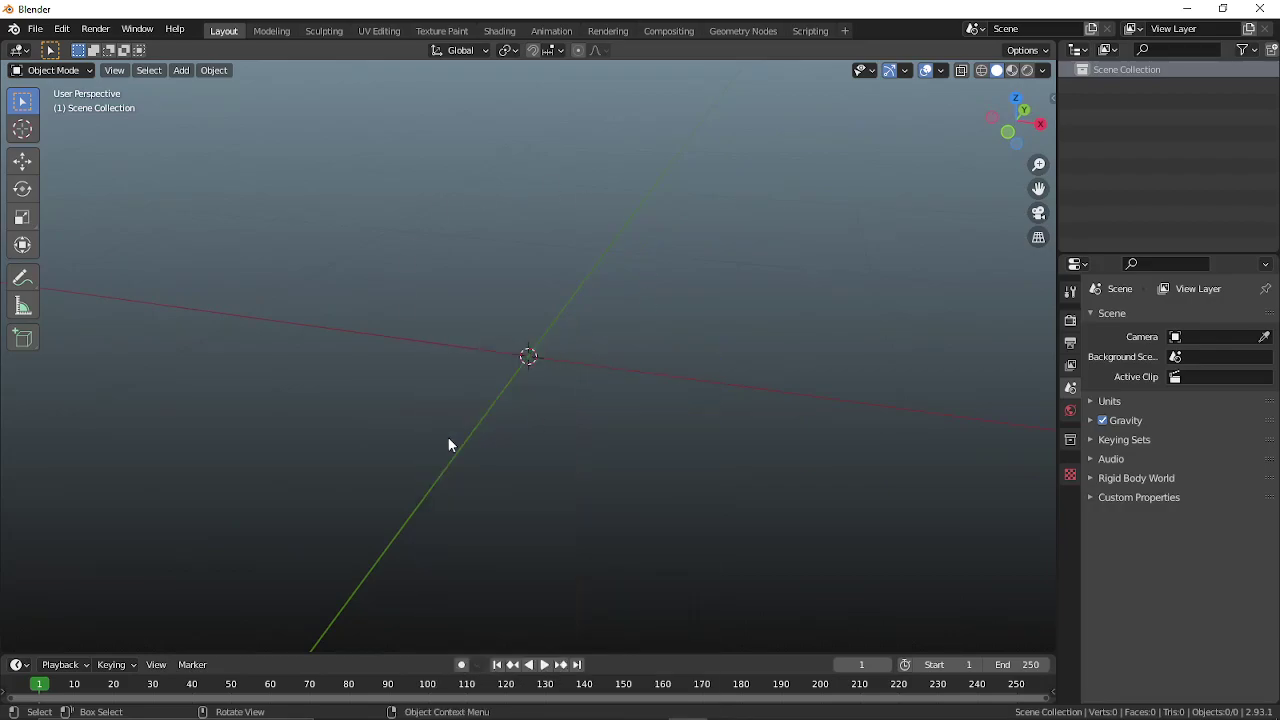
# - Add a cube mesh at the scene's origin
pyautogui.hotkey('shift', 'a')
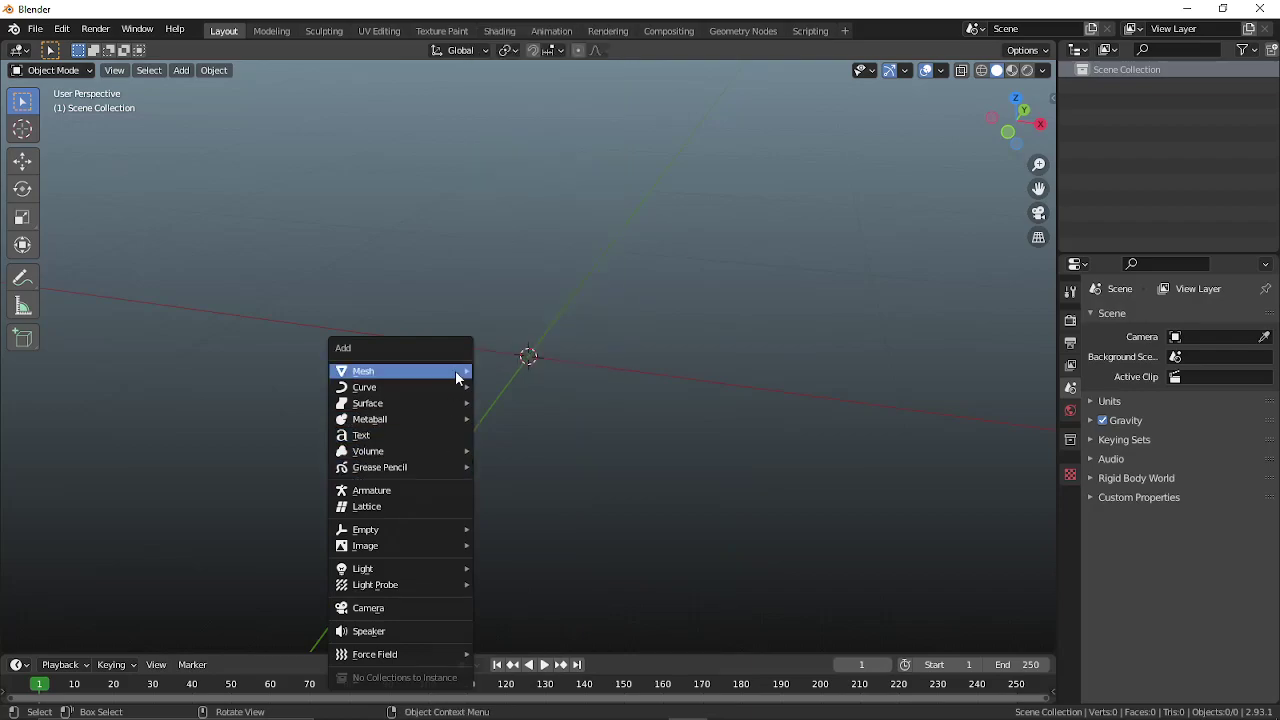
pyautogui.moveTo(455, 370)
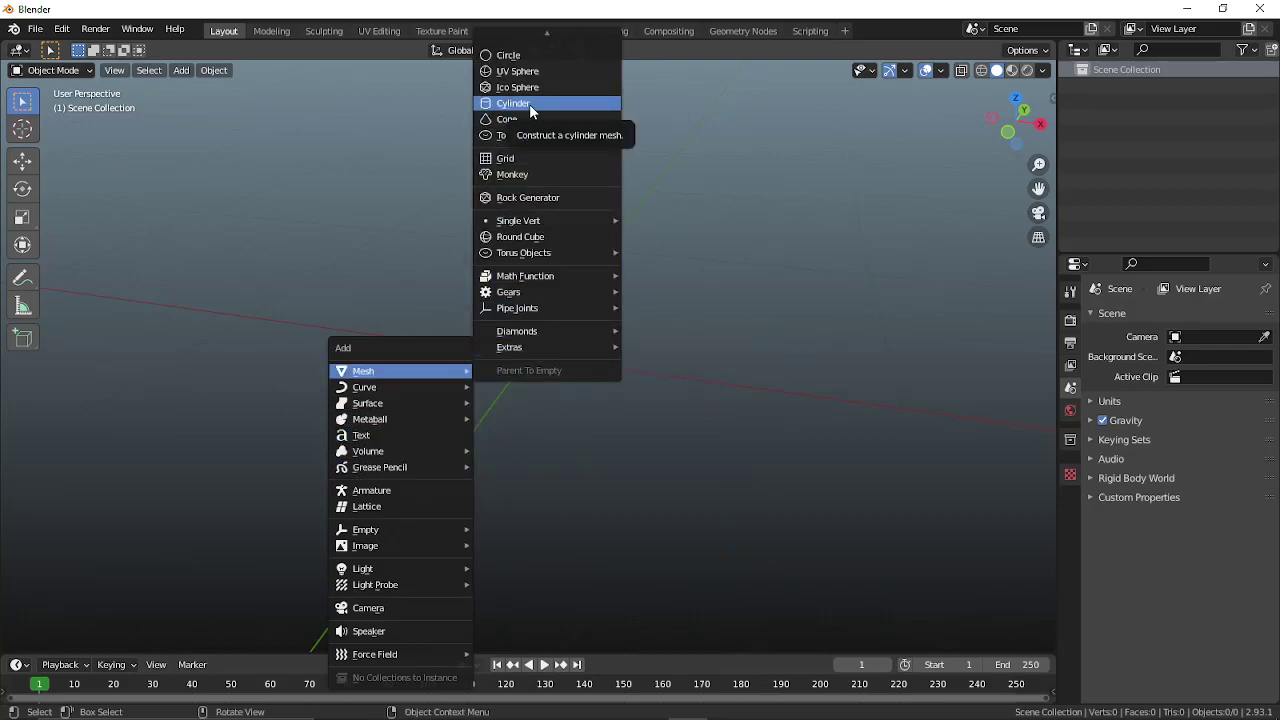
pyautogui.scroll(5, 529, 104)
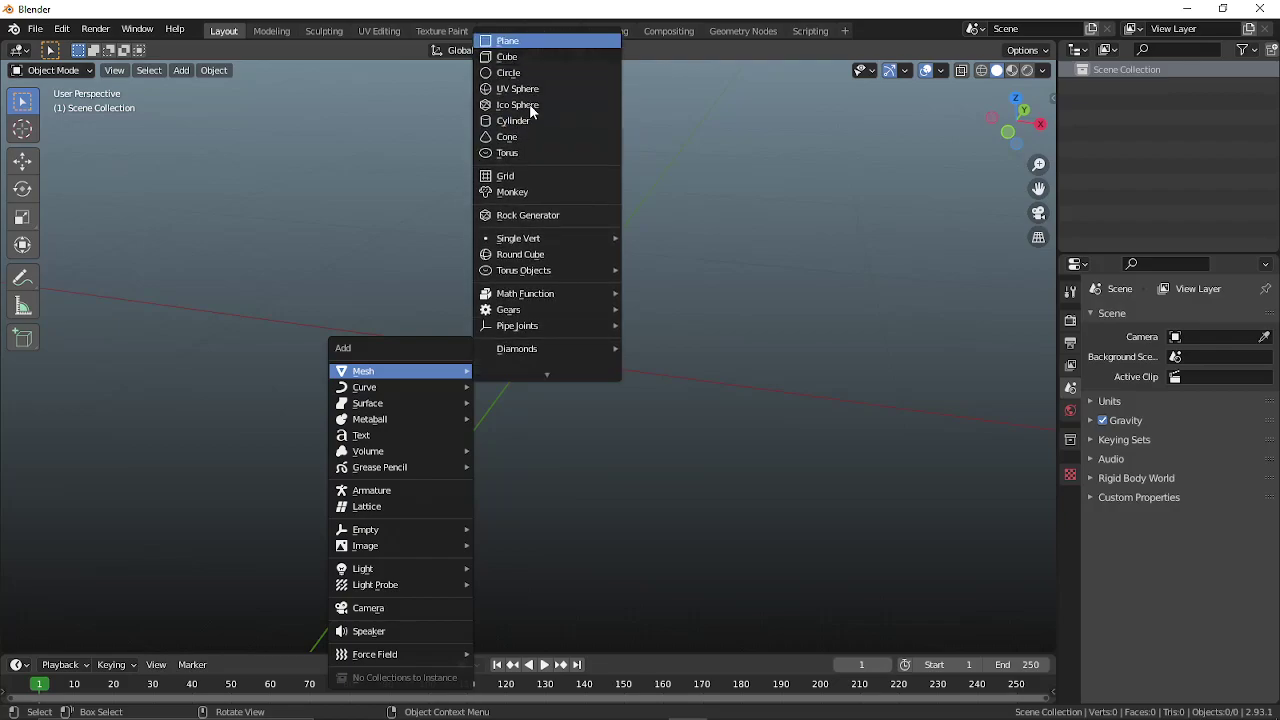
pyautogui.scroll(-1, 529, 104)
pyautogui.press('Return')
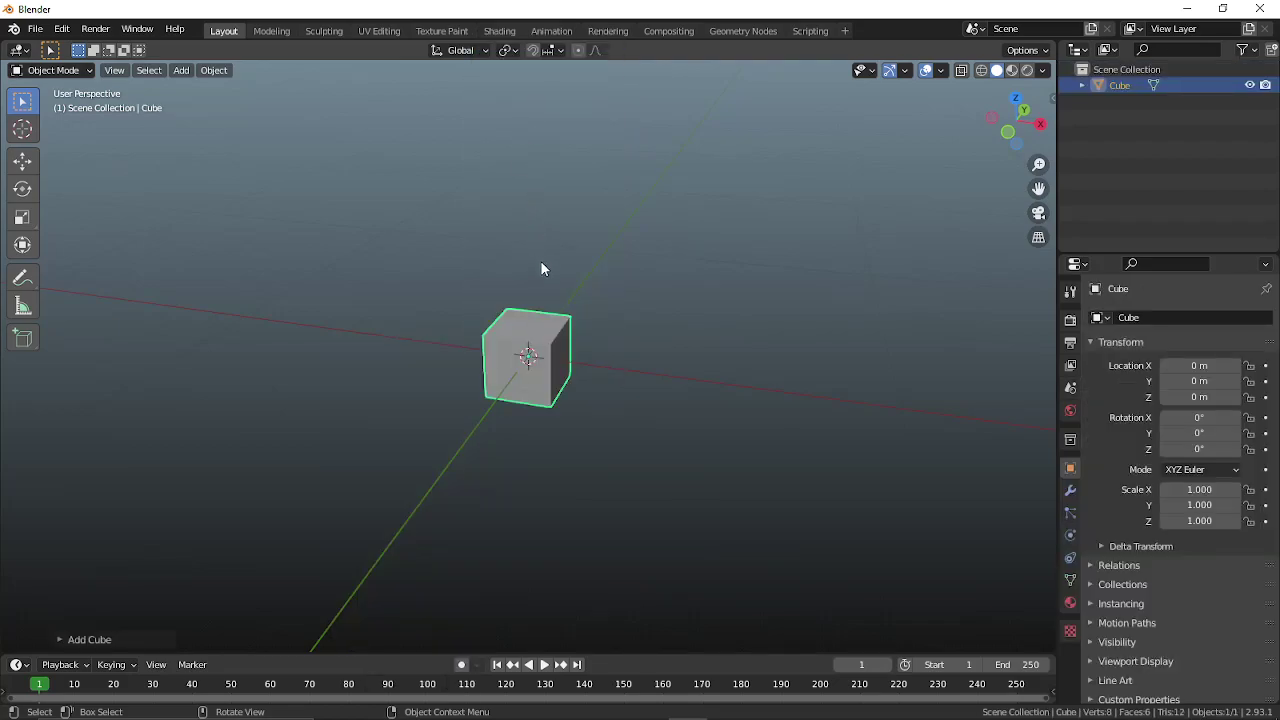
pyautogui.scroll(5, 540, 255)
pyautogui.moveTo(608, 358); pyautogui.dragTo(666, 357, button='middle')
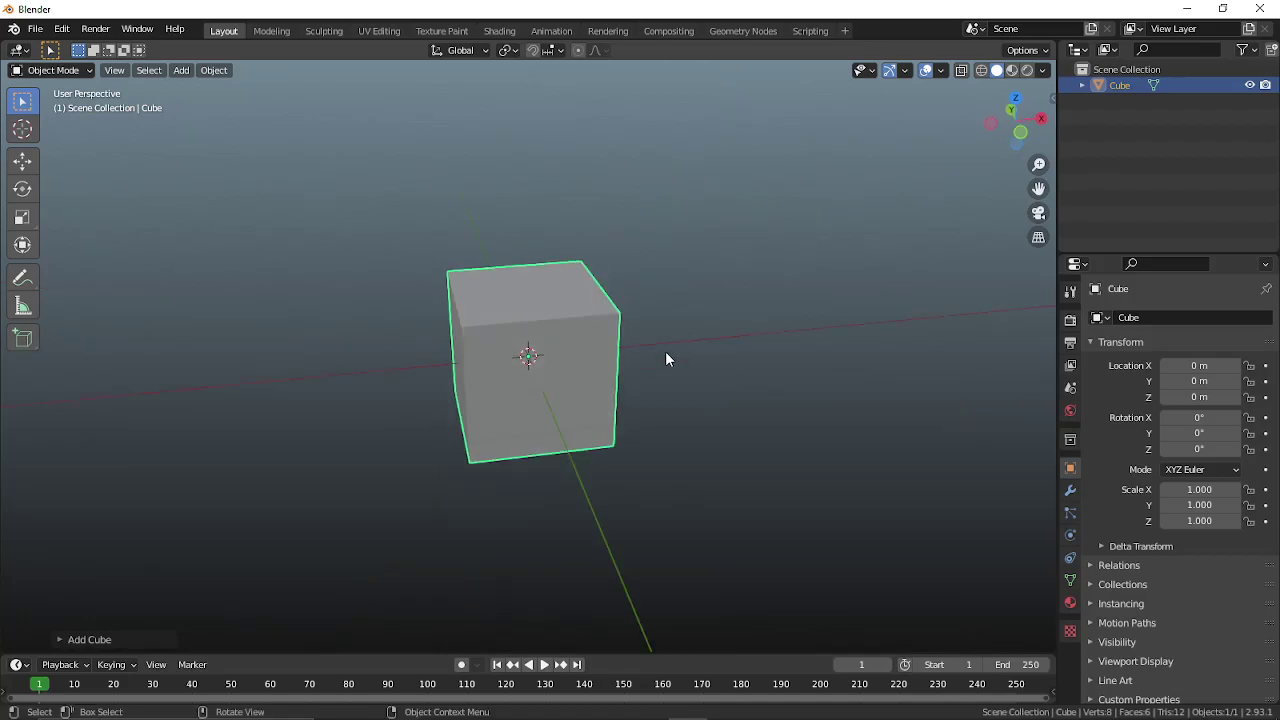
# - Enter Edit Mode on the cube and subdivide its whole mesh once
pyautogui.press('Tab')
pyautogui.press('Tab')
pyautogui.press('Tab')
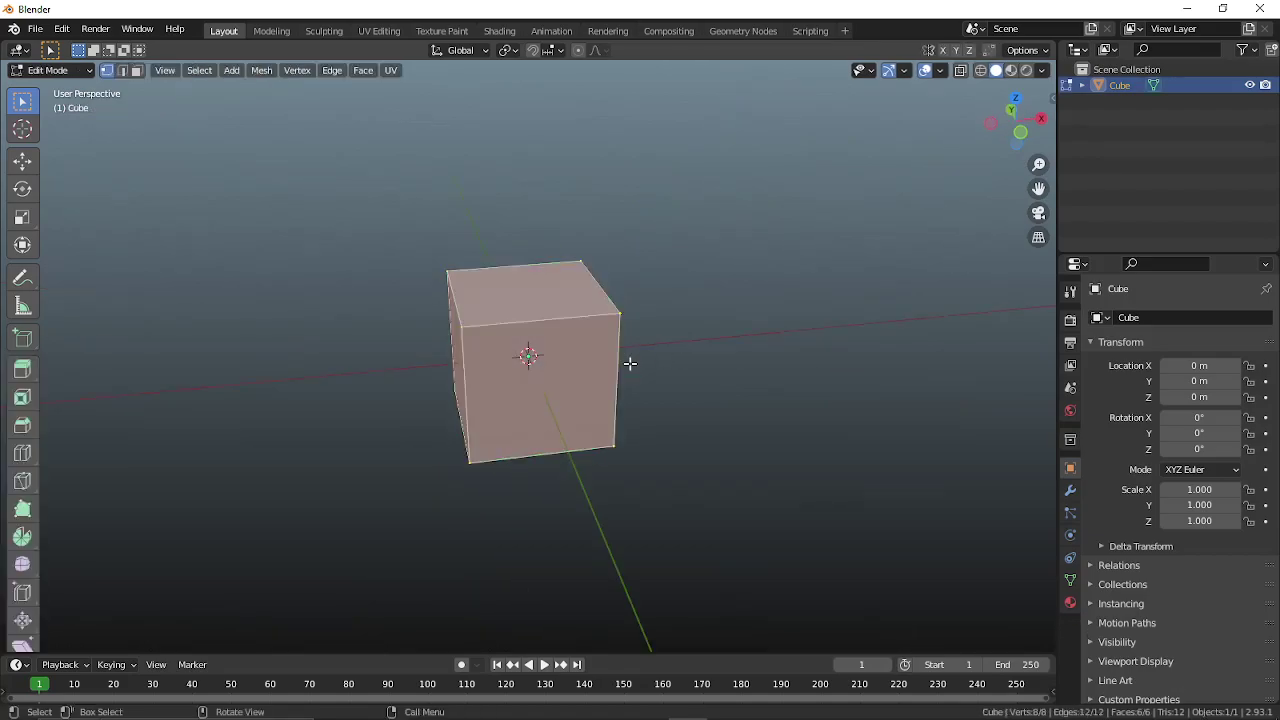
pyautogui.rightClick(606, 327)
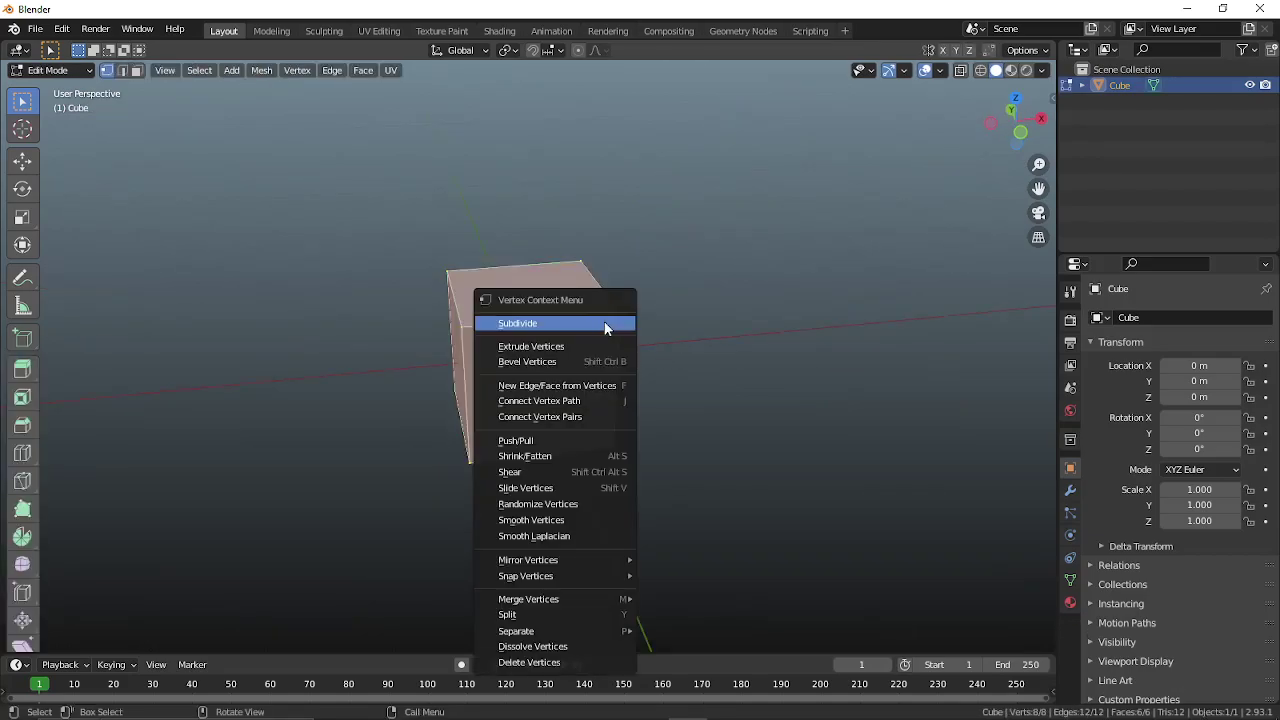
pyautogui.click(606, 325)
pyautogui.click(644, 317)
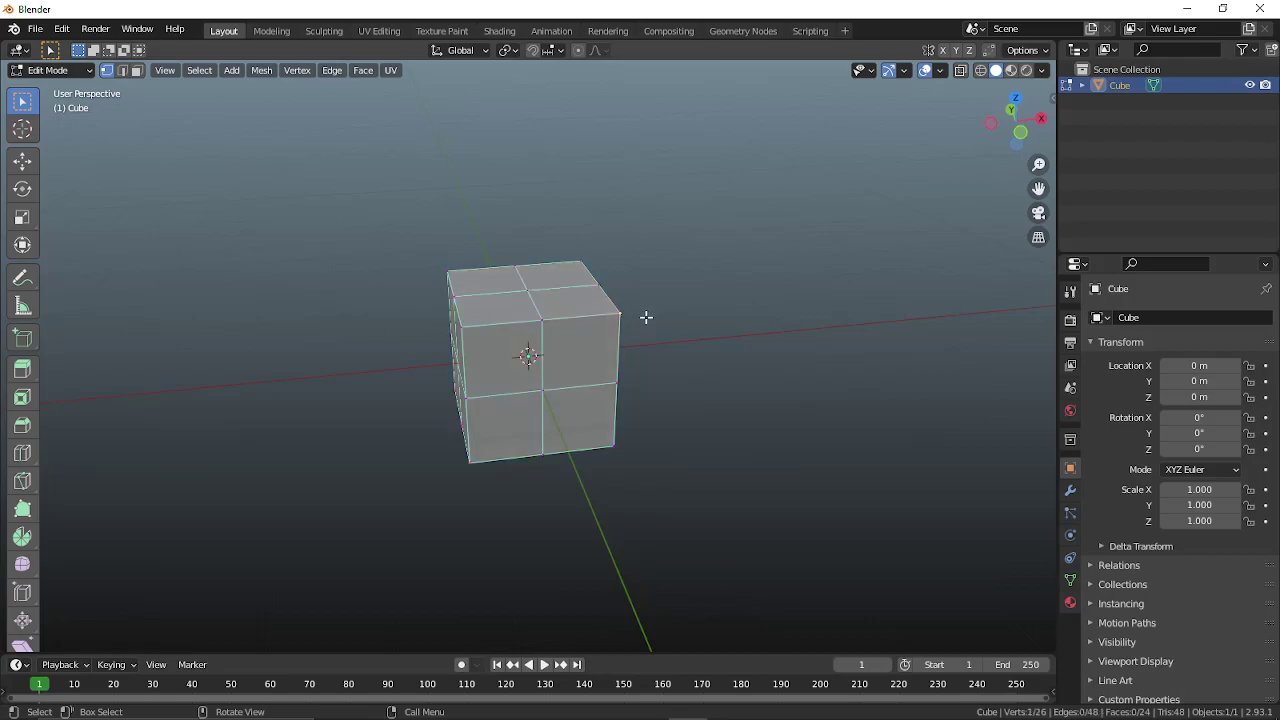
# - Show the cube in wireframe from the top view and select the central line of vertices running along Y
pyautogui.press('`')
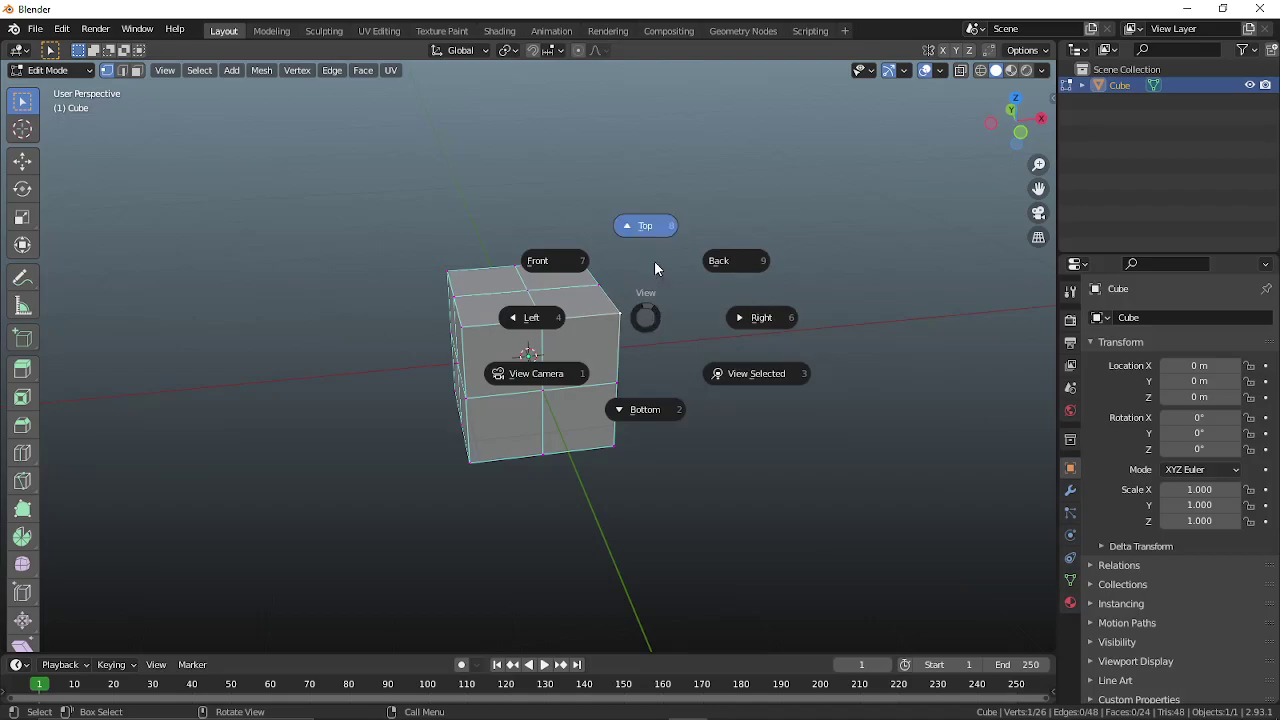
pyautogui.click(655, 218)
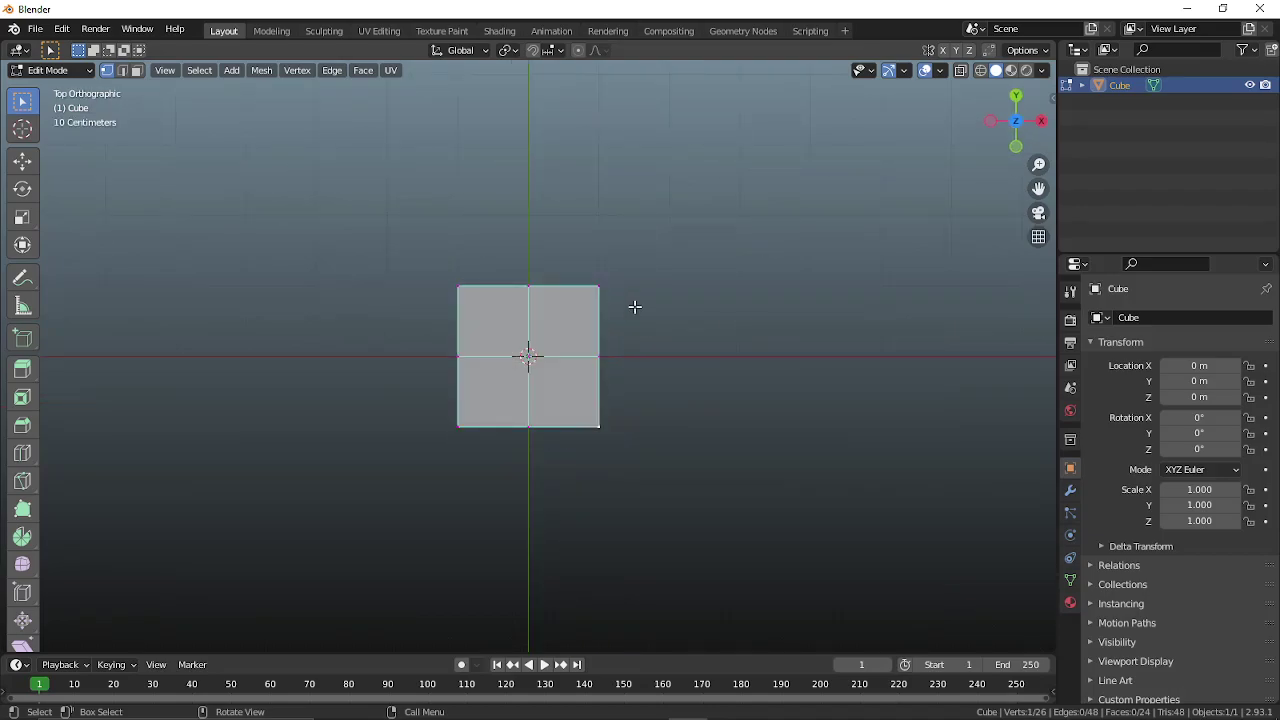
pyautogui.press('z')
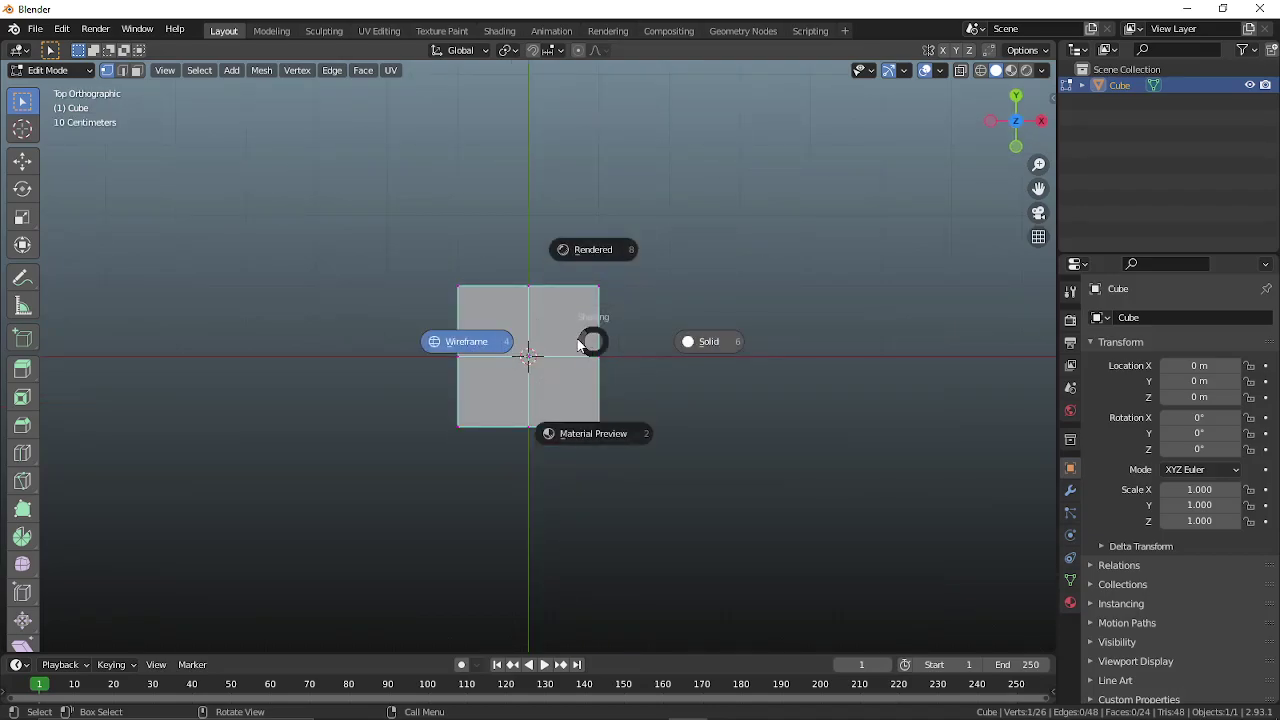
pyautogui.click(480, 327)
pyautogui.moveTo(510, 246)
pyautogui.mouseDown()
pyautogui.moveTo(563, 423)
pyautogui.moveTo(563, 480)
pyautogui.mouseUp()
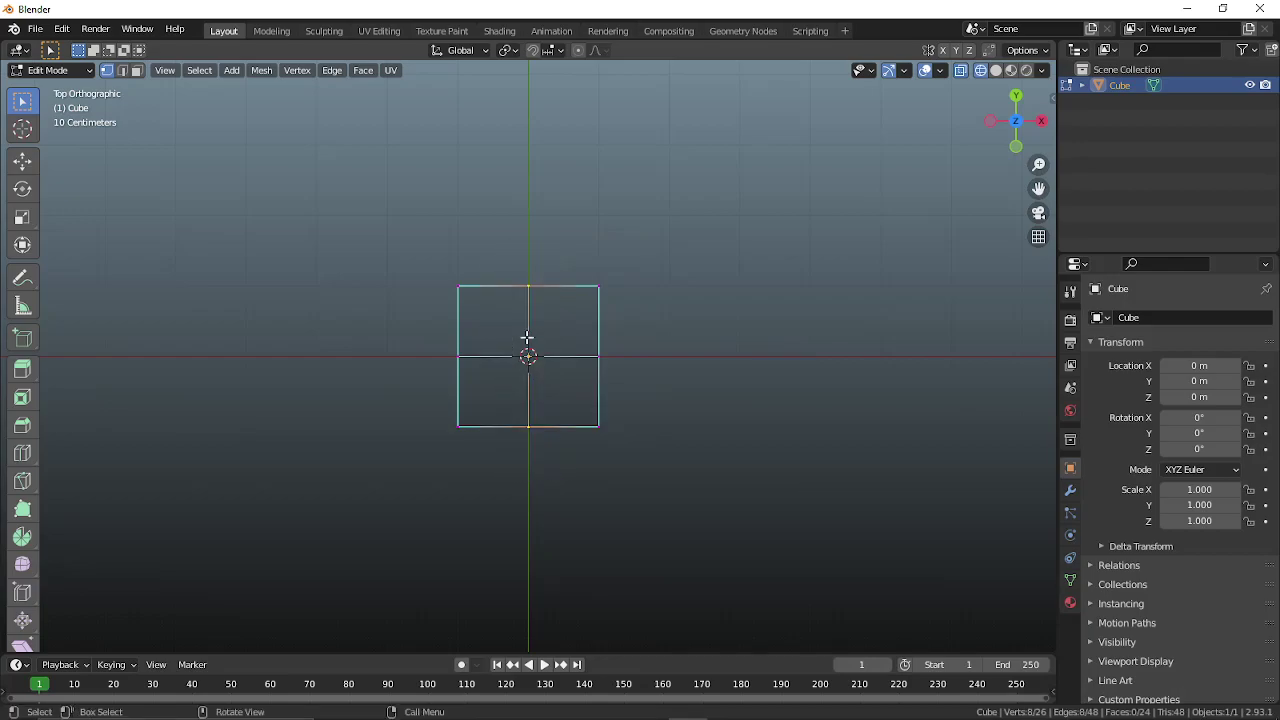
pyautogui.moveTo(508, 210); pyautogui.dragTo(537, 443)
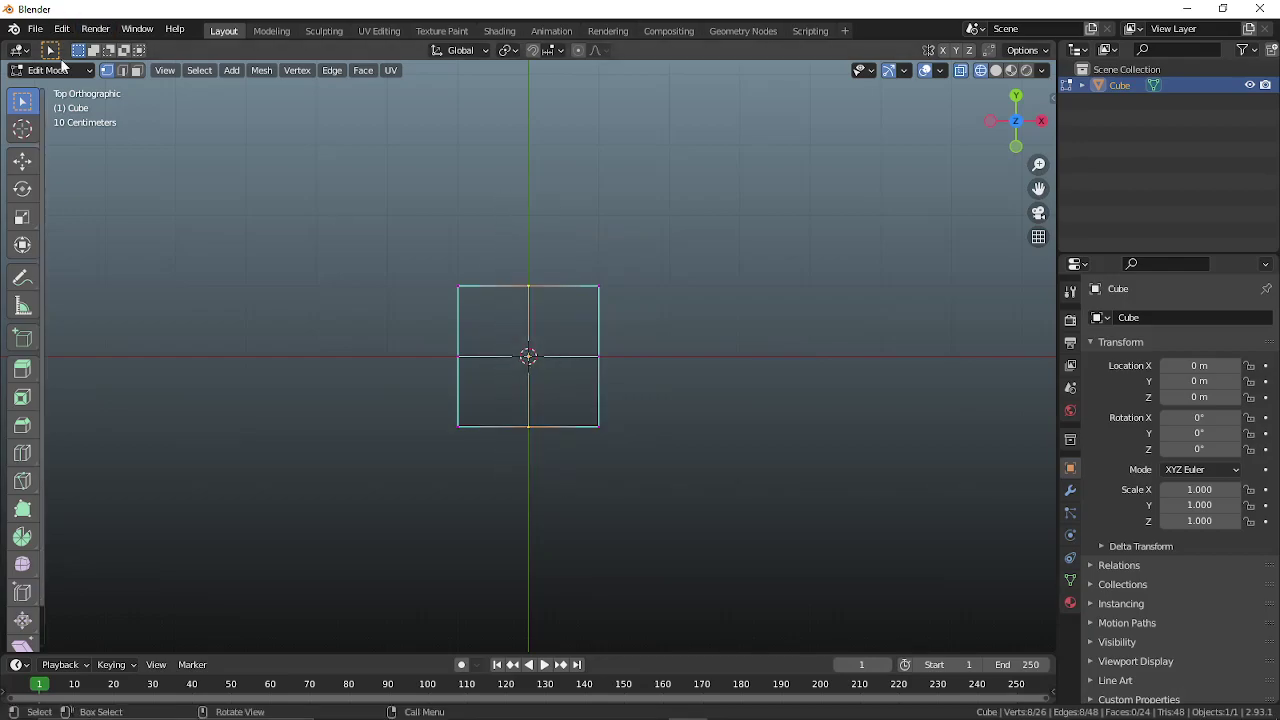
pyautogui.press('w')
pyautogui.press('w')
pyautogui.press('w')
pyautogui.press('w')
pyautogui.press('w')
pyautogui.press('w')
pyautogui.press('w')
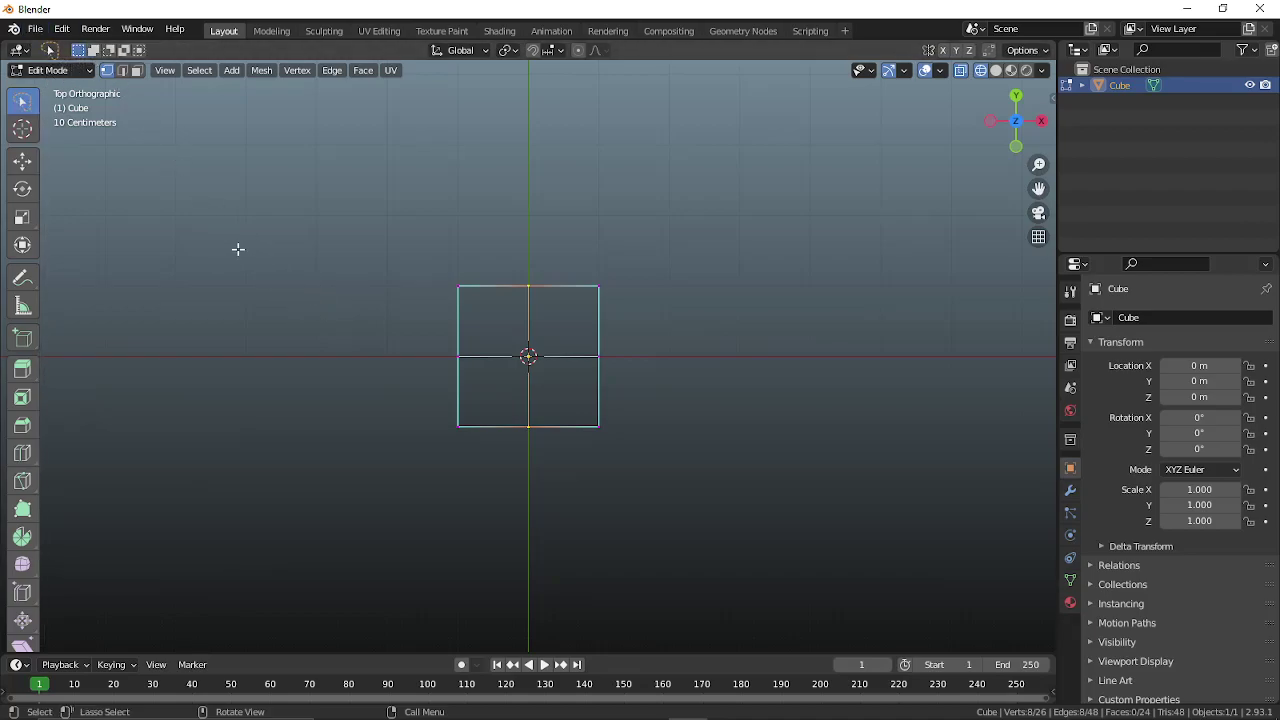
# - Select the cube's central line of vertices again and scale it outward along Y so both ends form points
pyautogui.keyDown('shift'); pyautogui.moveTo(495, 353); pyautogui.dragTo(399, 331, button='middle'); pyautogui.keyUp('shift')
pyautogui.scroll(3, 479, 184)
pyautogui.hotkey('alt', 'a')
pyautogui.press('b')
pyautogui.moveTo(346, 219); pyautogui.dragTo(420, 512)
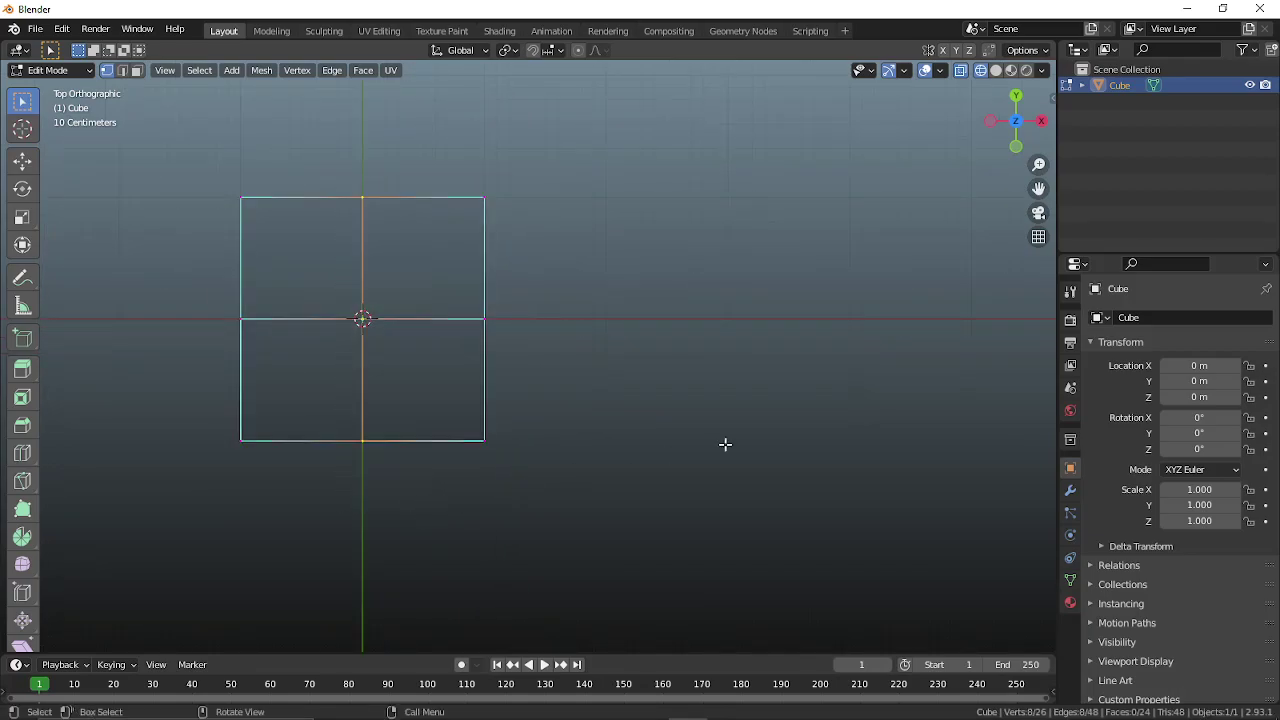
pyautogui.press('s')
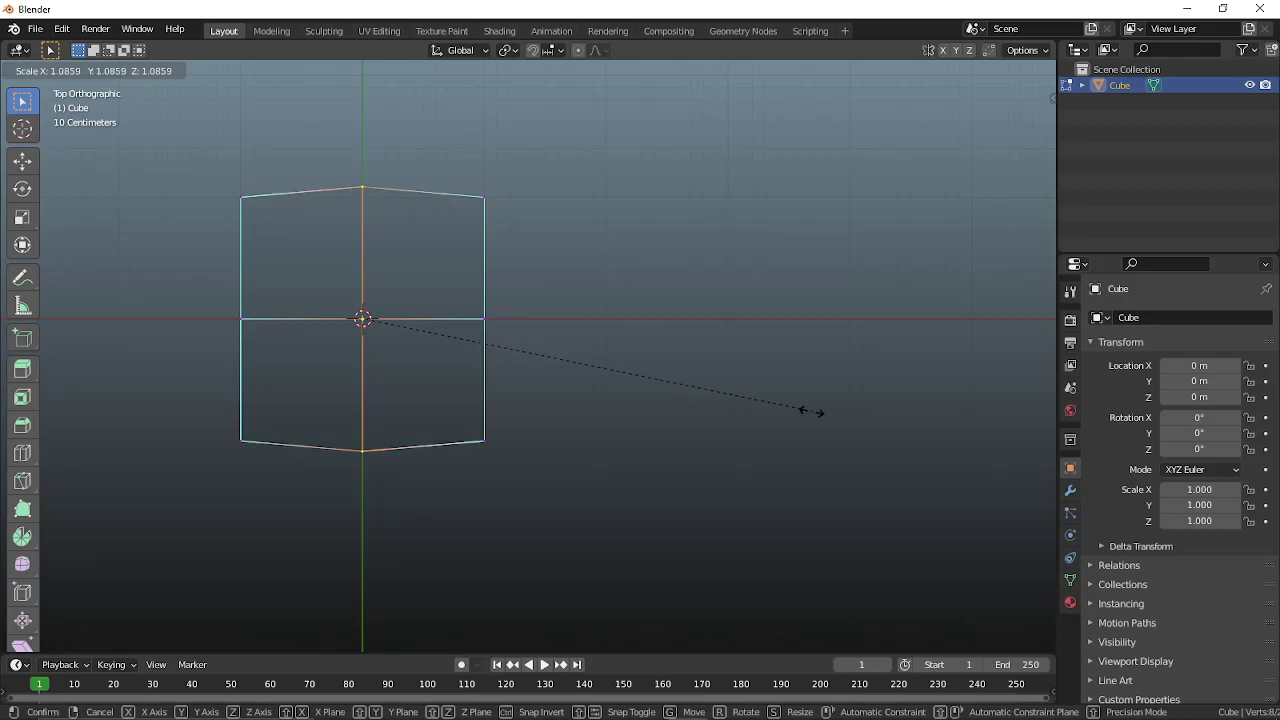
pyautogui.press('y')
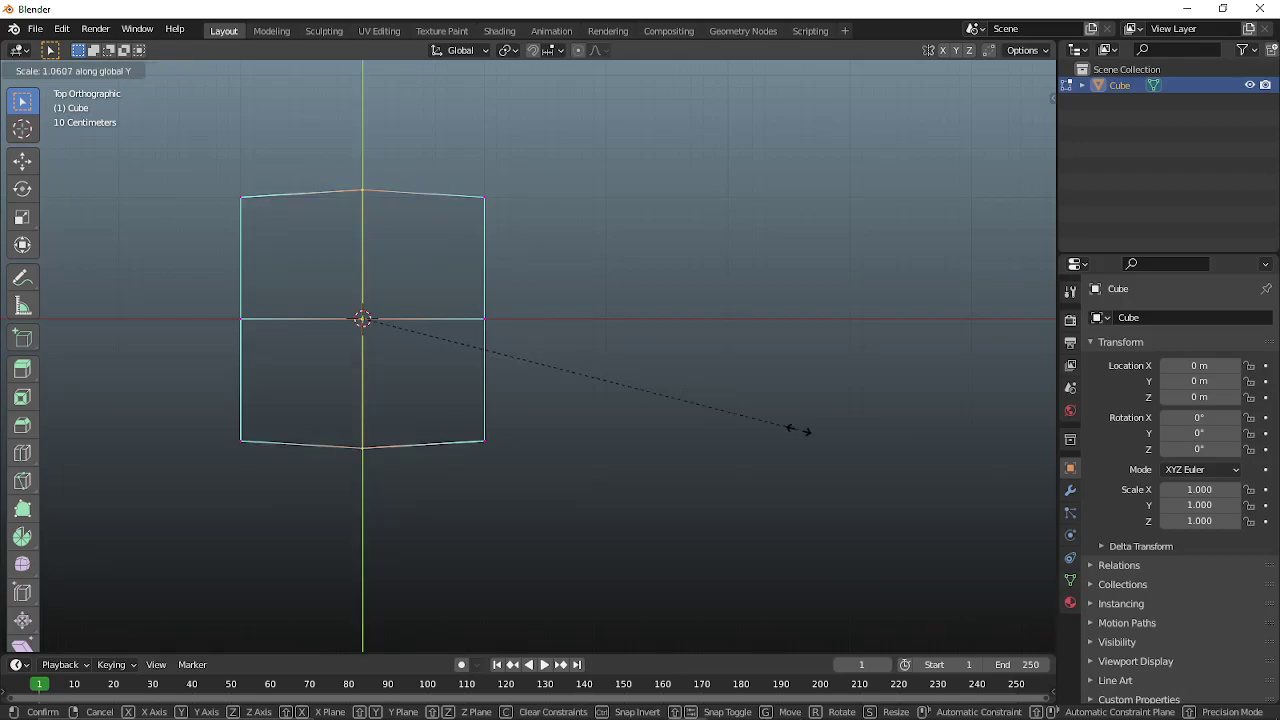
pyautogui.click(906, 447)
# - Select the cube's middle row of vertices and scale it outward along X to round the outline
pyautogui.keyDown('ctrl'); pyautogui.scroll(-4, 454, 360); pyautogui.keyUp('ctrl')
pyautogui.moveTo(281, 293); pyautogui.dragTo(602, 367)
pyautogui.press('s')
pyautogui.press('x')
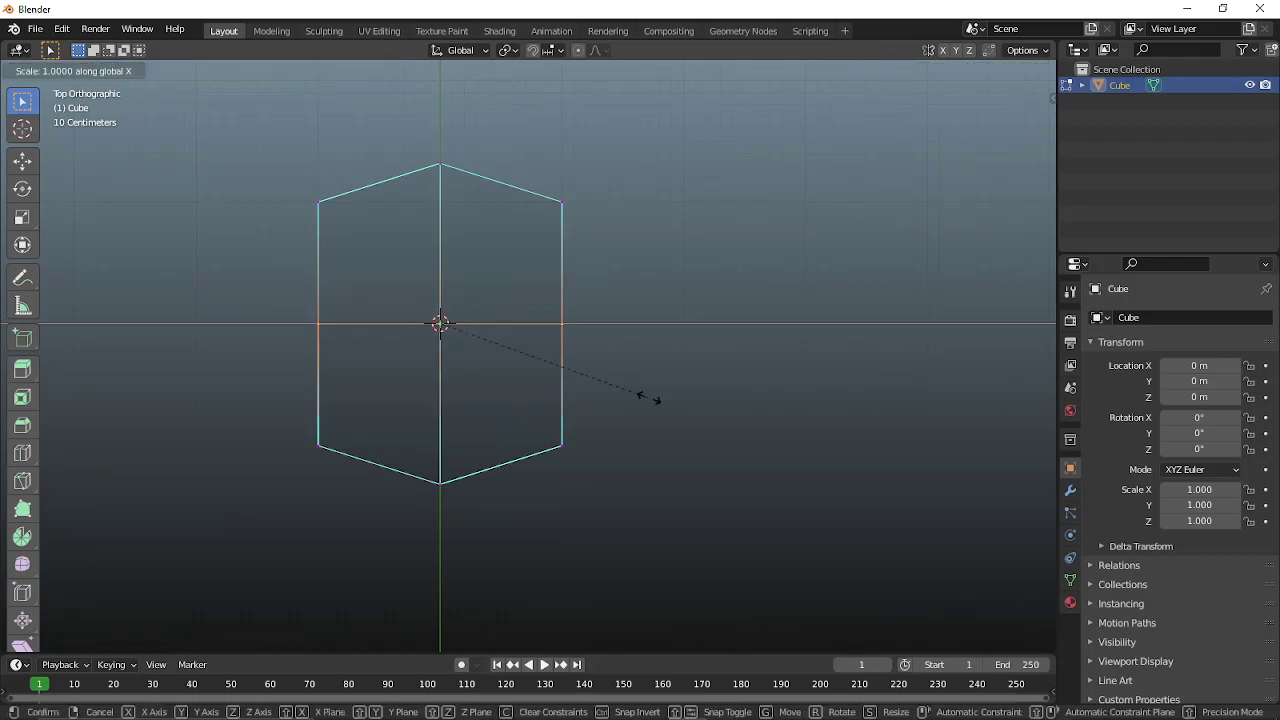
pyautogui.click(728, 388)
pyautogui.moveTo(728, 388); pyautogui.dragTo(777, 317, button='middle')
pyautogui.press('s')
pyautogui.press('x')
pyautogui.rightClick(765, 347)
pyautogui.press('s')
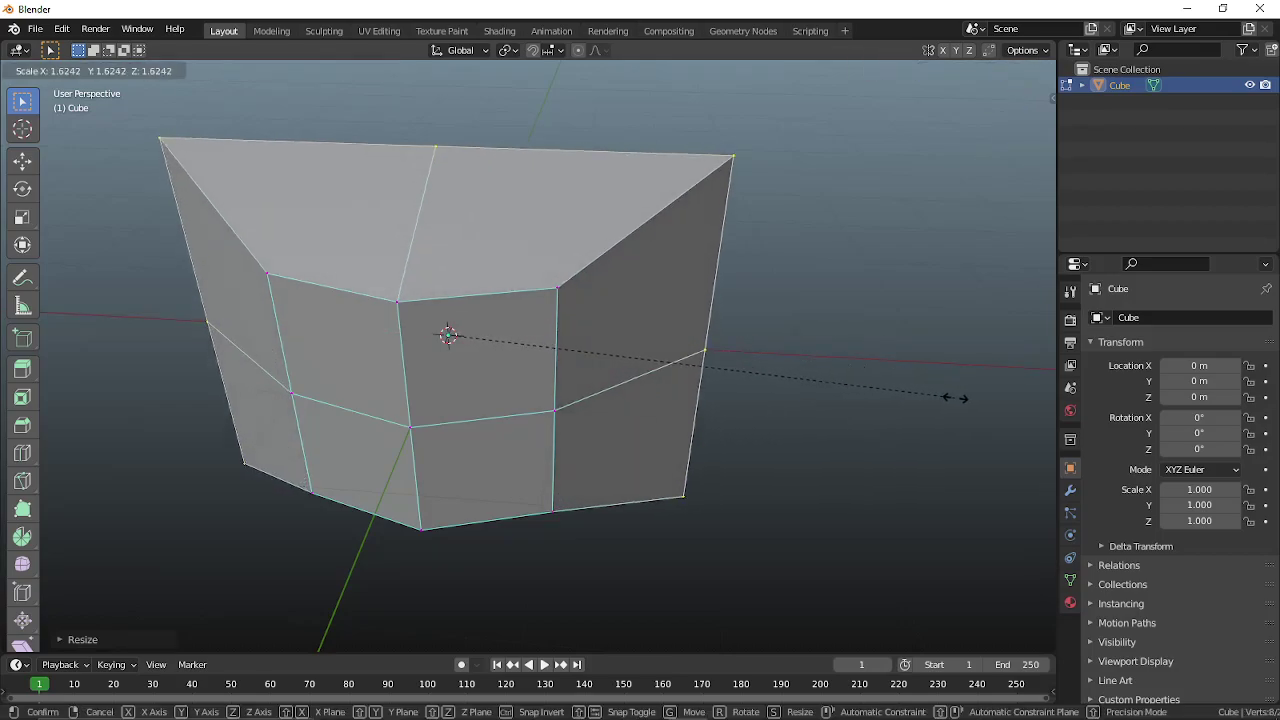
pyautogui.rightClick(713, 396)
pyautogui.moveTo(713, 396); pyautogui.dragTo(698, 330, button='middle')
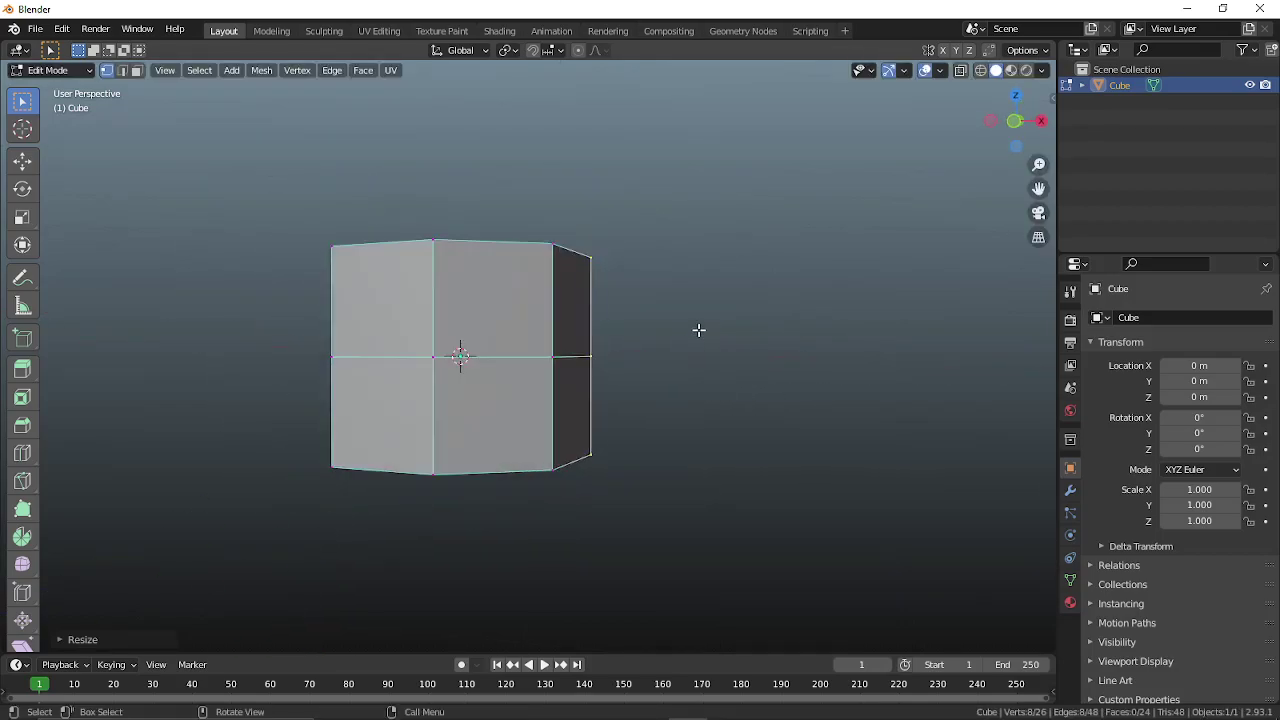
# - From the front view, raise all the cube's top vertices along Z to form a tall column and scale them inward for a taper
pyautogui.press('KP_1')
pyautogui.keyDown('shift'); pyautogui.moveTo(557, 281); pyautogui.dragTo(557, 317, button='middle'); pyautogui.keyUp('shift')
pyautogui.moveTo(556, 325); pyautogui.dragTo(551, 375, button='middle')
pyautogui.press('KP_1')
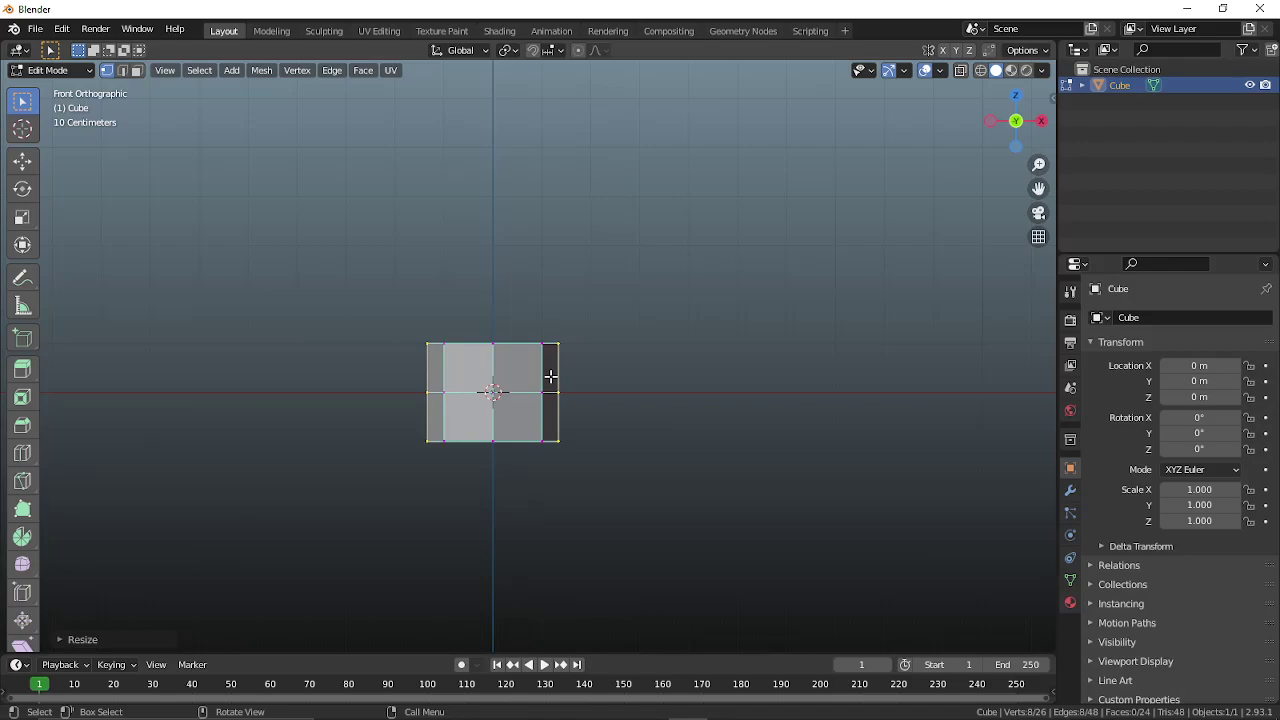
pyautogui.scroll(-1, 540, 370)
pyautogui.hotkey('shift', 'z')
pyautogui.moveTo(422, 301); pyautogui.dragTo(592, 372)
pyautogui.scroll(-5, 528, 360)
pyautogui.scroll(7, 499, 371)
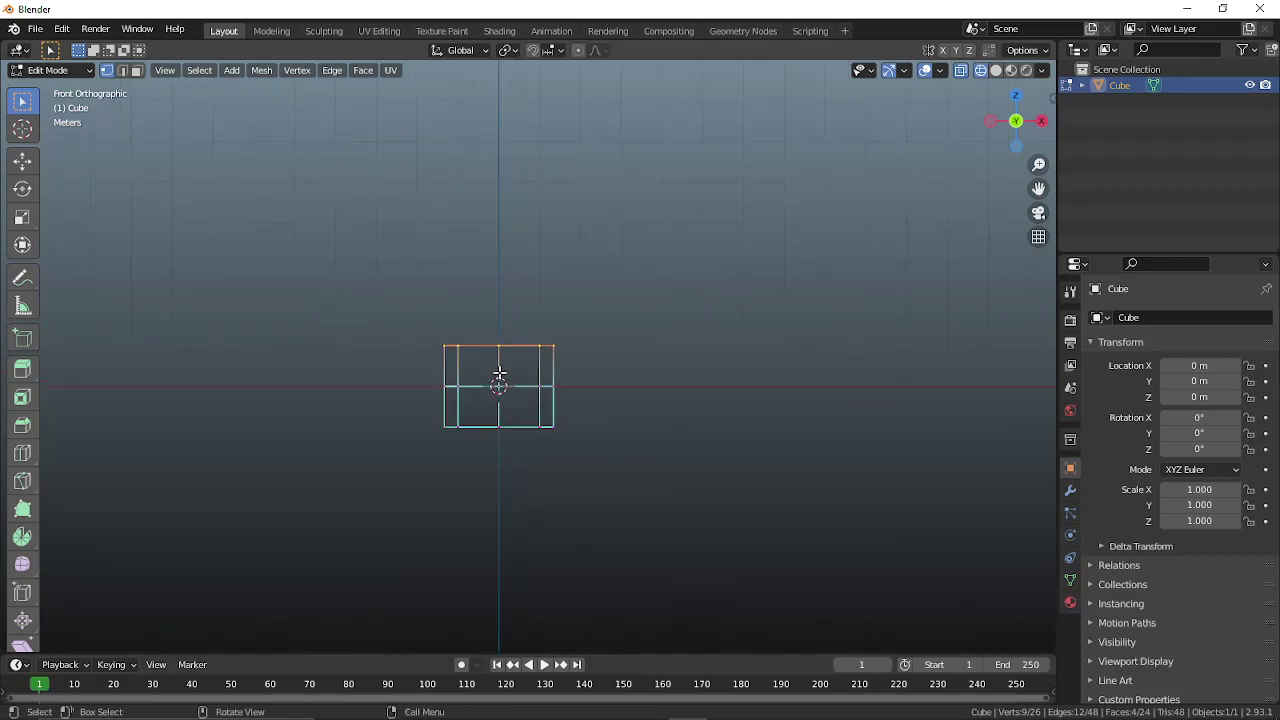
pyautogui.moveTo(383, 309)
pyautogui.mouseDown()
pyautogui.moveTo(491, 349)
pyautogui.moveTo(633, 373)
pyautogui.mouseUp()
pyautogui.press('z')
pyautogui.click(691, 446)
pyautogui.scroll(-6, 691, 446)
pyautogui.press('g')
pyautogui.press('z')
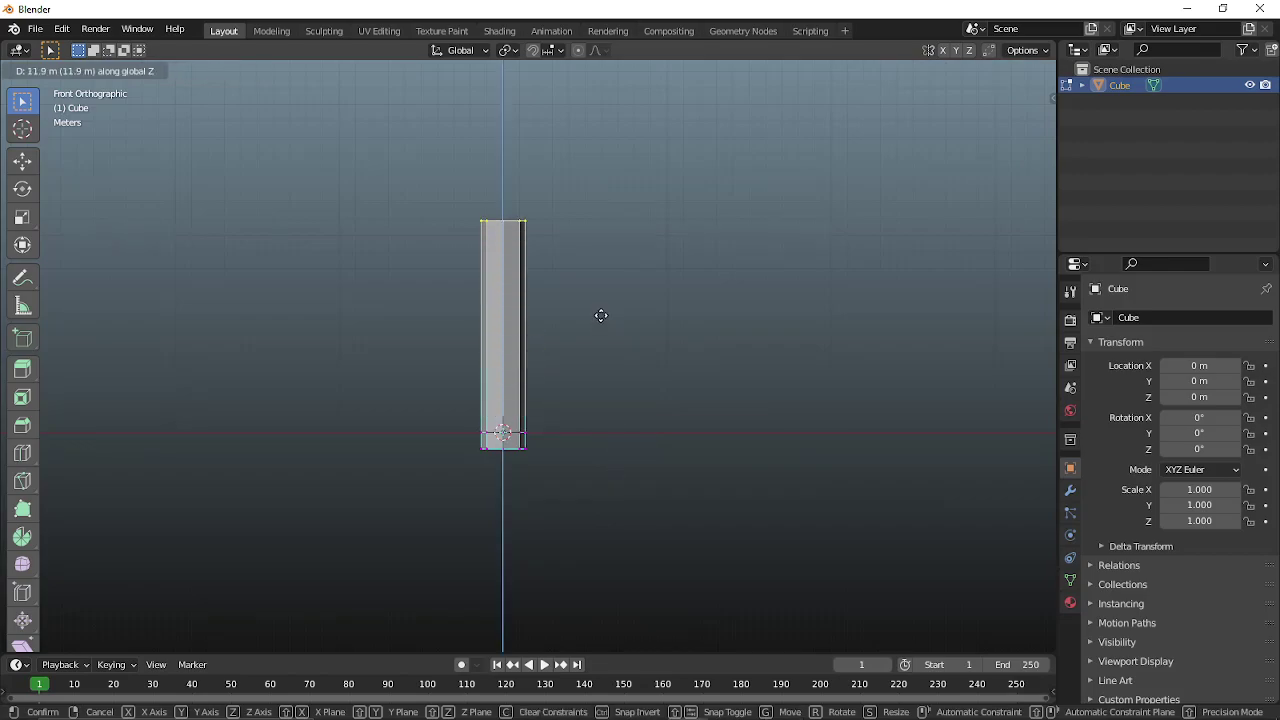
pyautogui.click(597, 287)
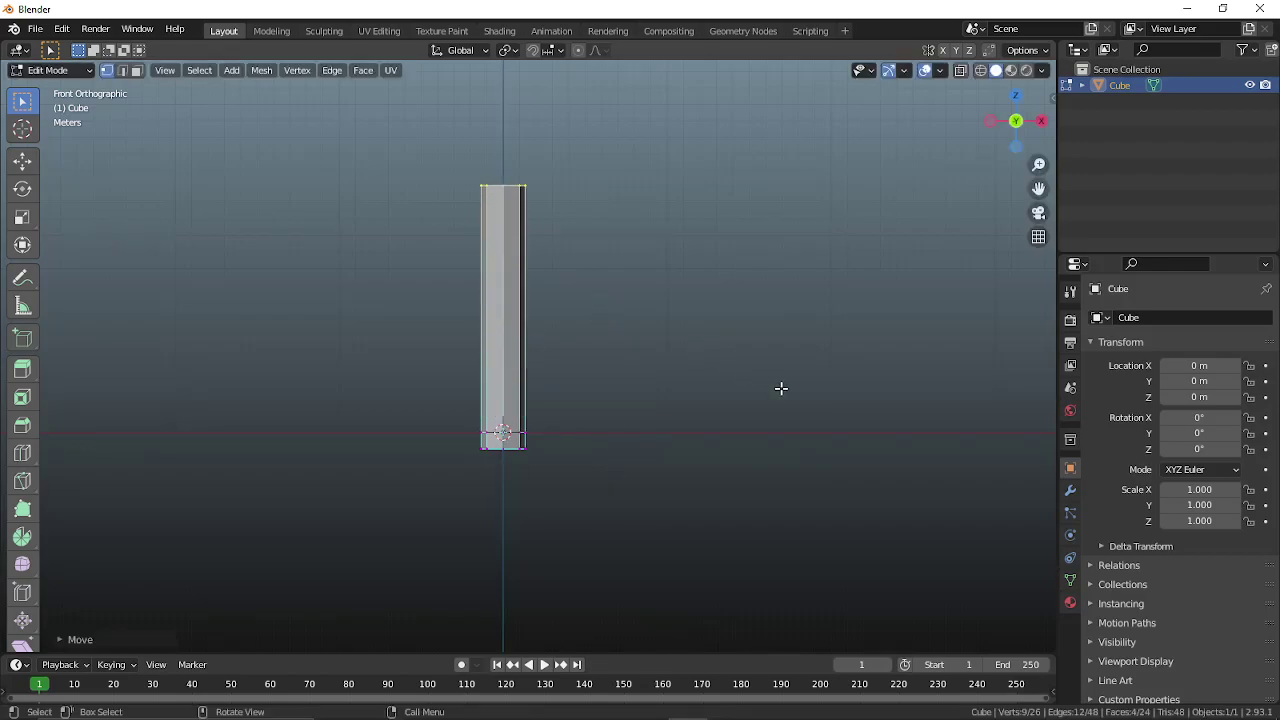
pyautogui.press('s')
pyautogui.click(714, 329)
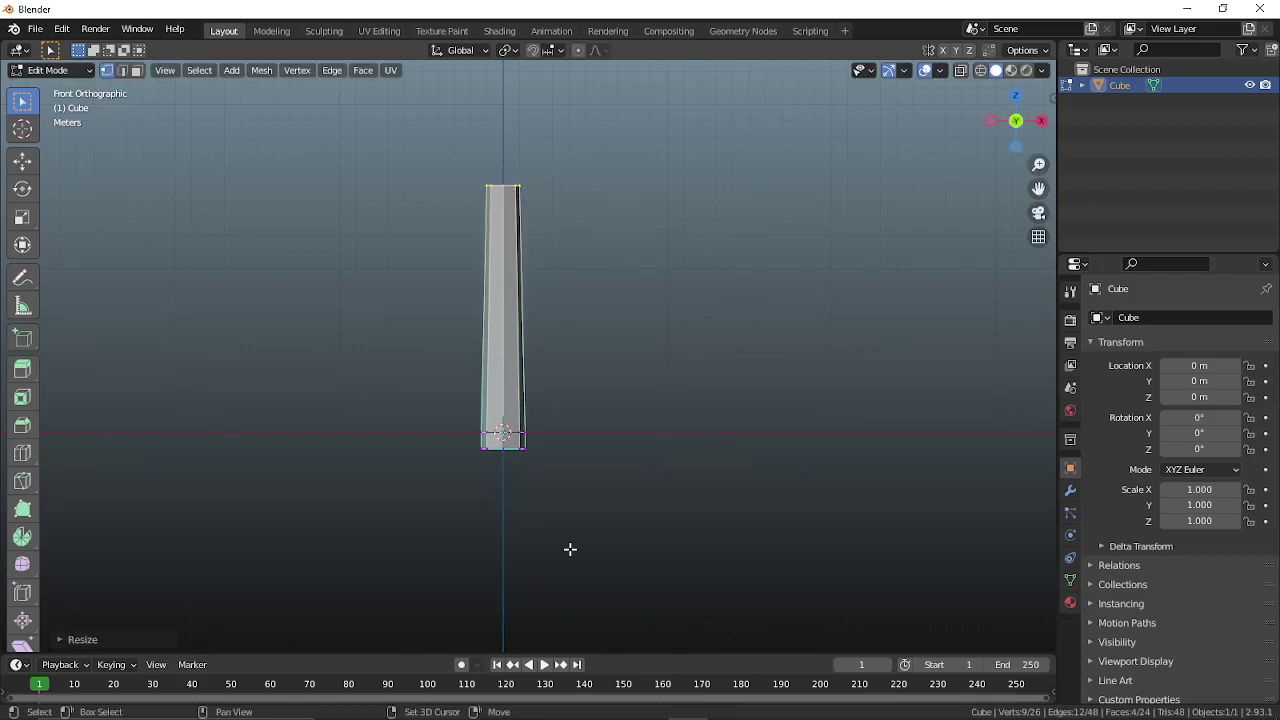
# - Select the column's bottom ring of vertices in wireframe, scale it outward and shift it along Z to flare the base
pyautogui.keyDown('shift'); pyautogui.moveTo(570, 549); pyautogui.dragTo(567, 440, button='middle'); pyautogui.keyUp('shift')
pyautogui.scroll(5, 566, 440)
pyautogui.press('z')
pyautogui.click(407, 333)
pyautogui.moveTo(368, 313); pyautogui.dragTo(570, 362)
pyautogui.press('z')
pyautogui.click(863, 536)
pyautogui.scroll(-3, 860, 536)
pyautogui.press('s')
pyautogui.click(900, 532)
pyautogui.press('g')
pyautogui.press('z')
pyautogui.click(786, 453)
pyautogui.press('s')
pyautogui.click(810, 453)
# - Return to Object Mode and apply smooth shading to the column
pyautogui.moveTo(808, 450); pyautogui.dragTo(608, 316, button='middle')
pyautogui.scroll(-3, 755, 334)
pyautogui.press('Tab')
pyautogui.click(748, 330)
pyautogui.click(608, 316)
pyautogui.rightClick(655, 315)
pyautogui.click(655, 316)
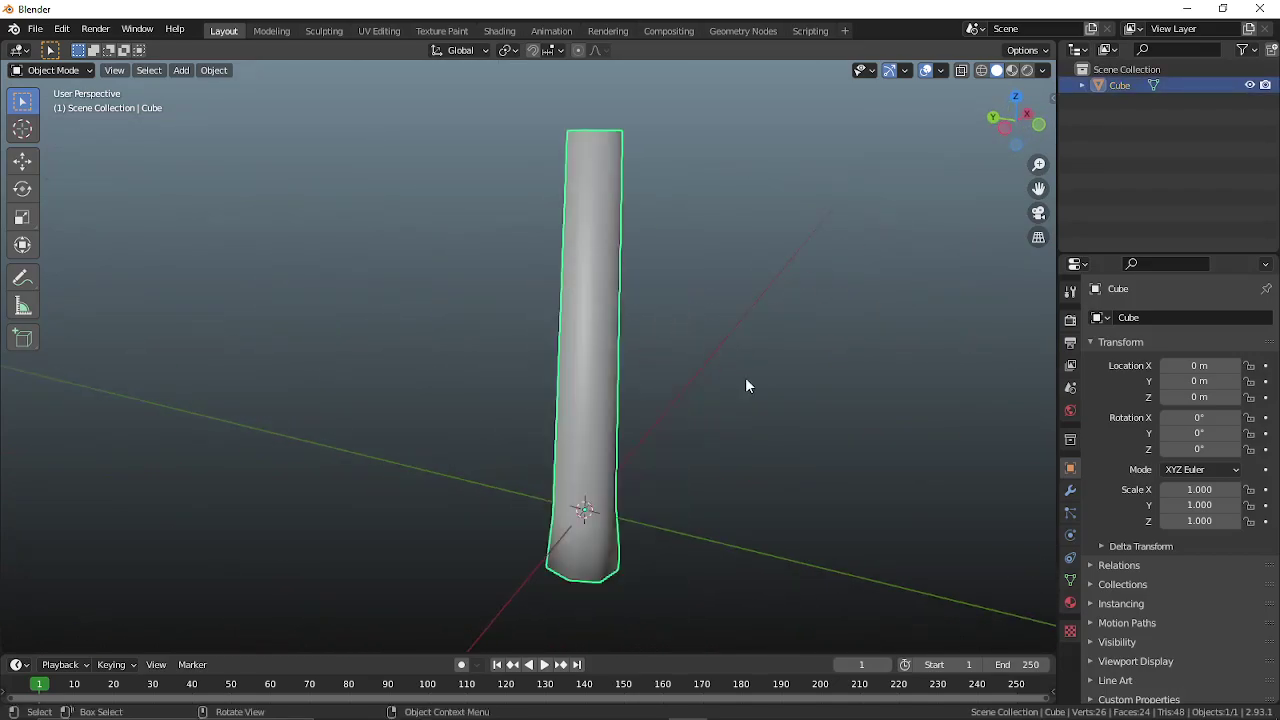
# - Turn on Auto Smooth at 30° in the column's normals settings and deselect the column
pyautogui.moveTo(707, 355); pyautogui.dragTo(800, 400, button='middle')
pyautogui.click(1070, 580)
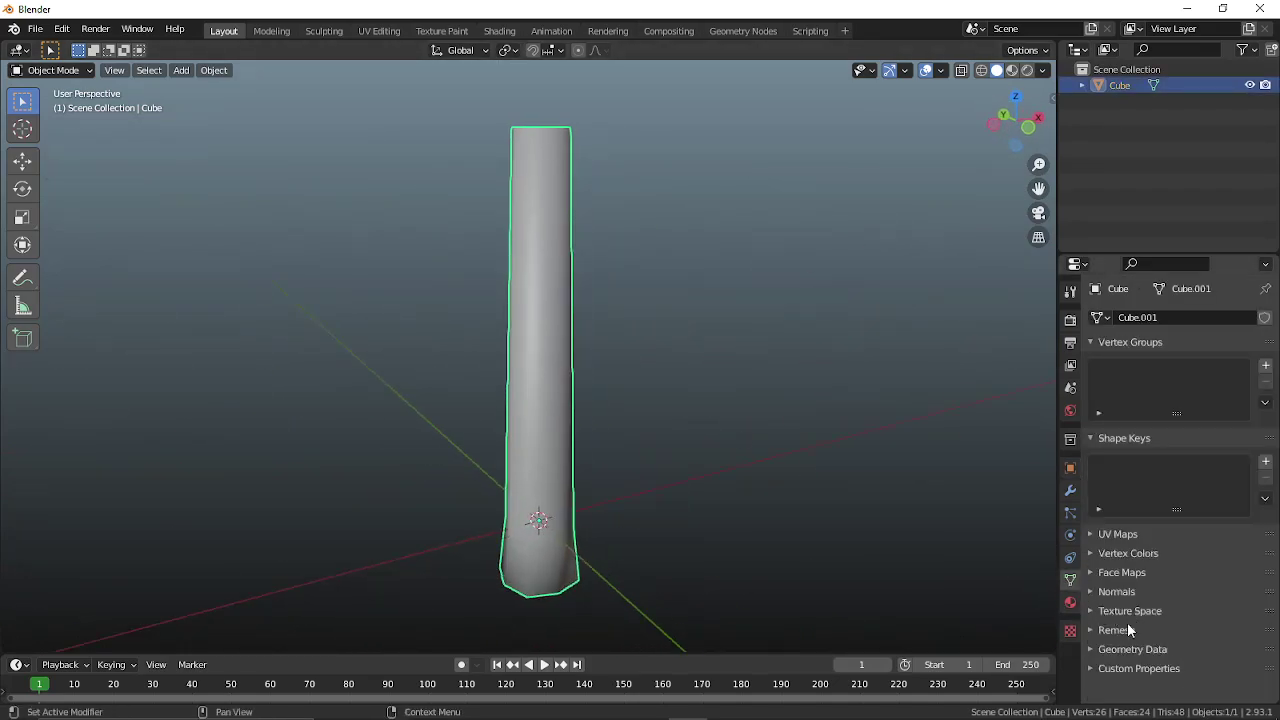
pyautogui.click(1117, 591)
pyautogui.click(1160, 614)
pyautogui.click(900, 580)
pyautogui.moveTo(900, 580); pyautogui.dragTo(771, 566, button='middle')
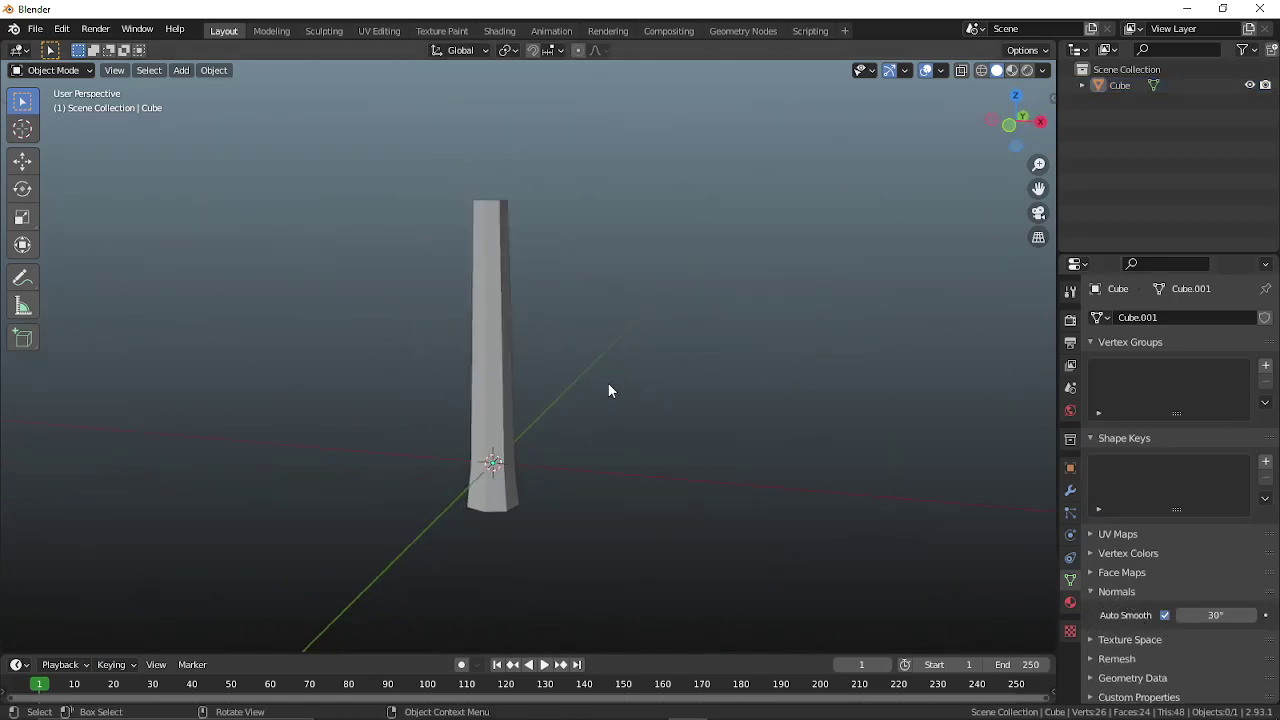
# - Hide the column made from the cube and add a cylinder mesh at the origin
pyautogui.click(518, 405)
pyautogui.press('h')
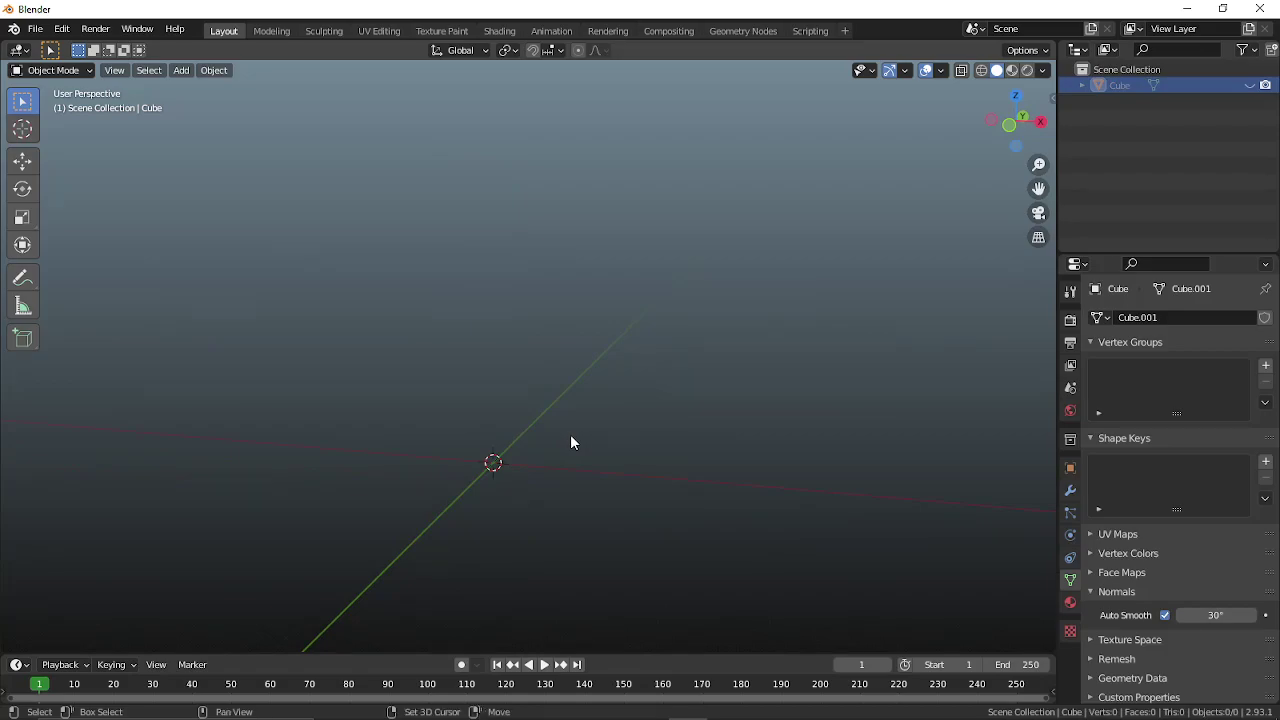
pyautogui.hotkey('shift', 'a')
pyautogui.hotkey('shift', 'a')
pyautogui.moveTo(713, 258)
pyautogui.click(773, 332)
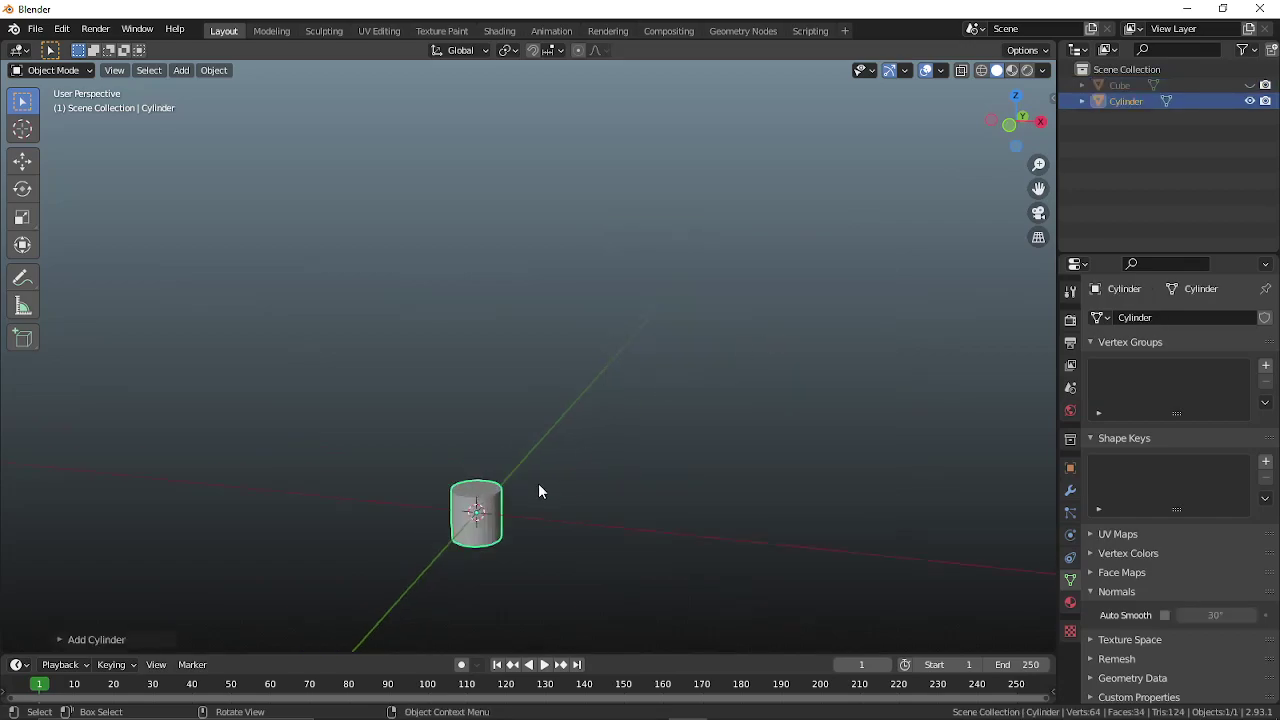
pyautogui.scroll(2, 538, 491)
pyautogui.press('g')
pyautogui.press('z')
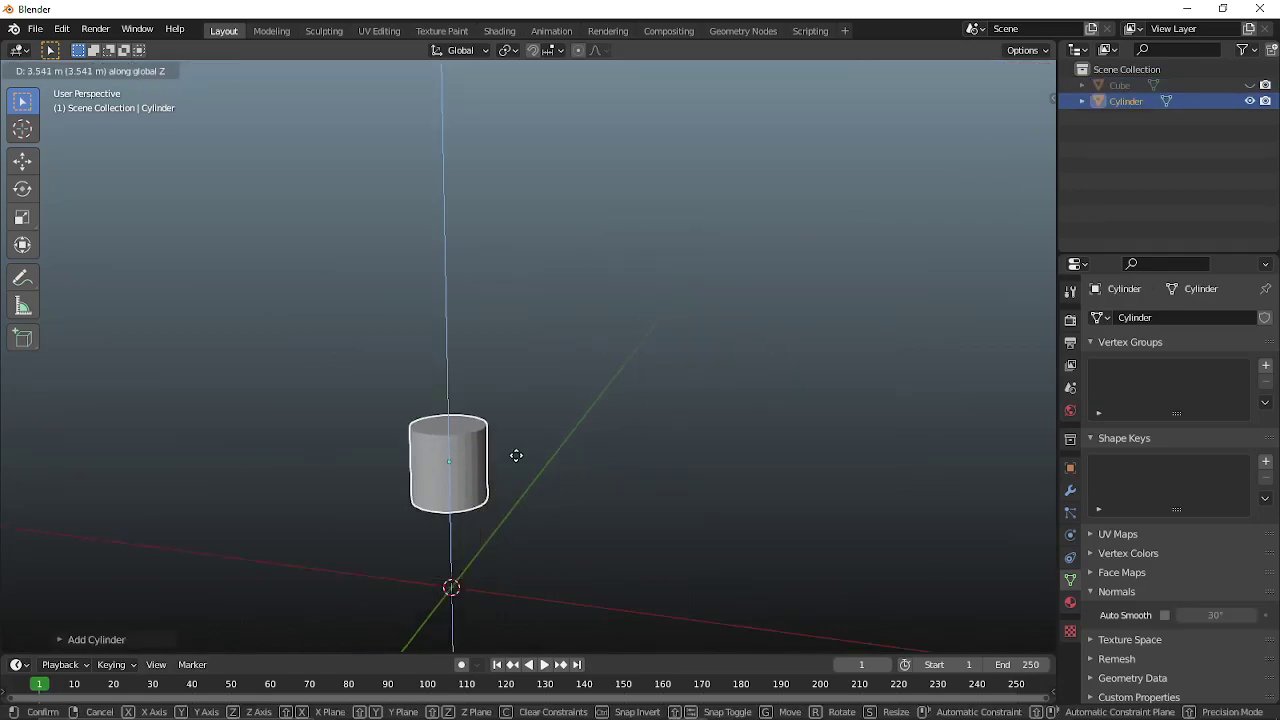
pyautogui.press('Escape')
pyautogui.scroll(4, 557, 457)
pyautogui.press('Tab')
pyautogui.press('Tab')
pyautogui.scroll(-5, 564, 410)
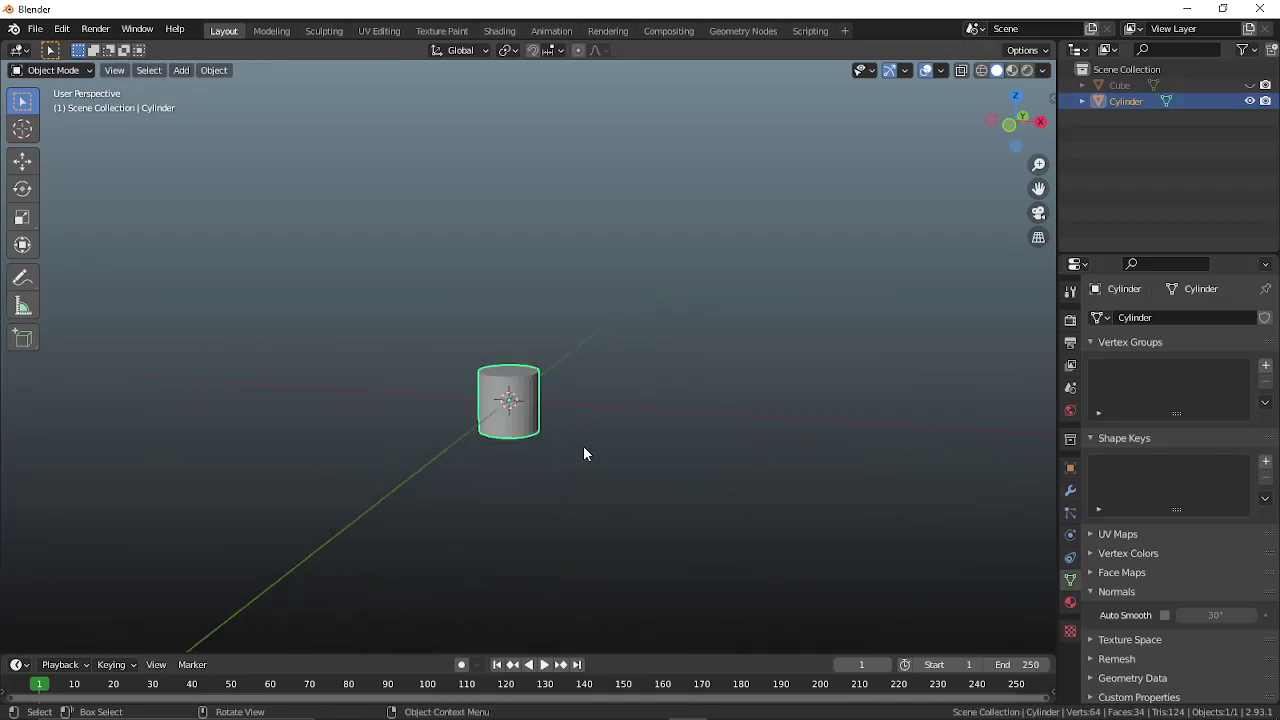
# - Stretch the cylinder along Z to about seven times its height and raise it so its base sits near the origin
pyautogui.press('s')
pyautogui.press('z')
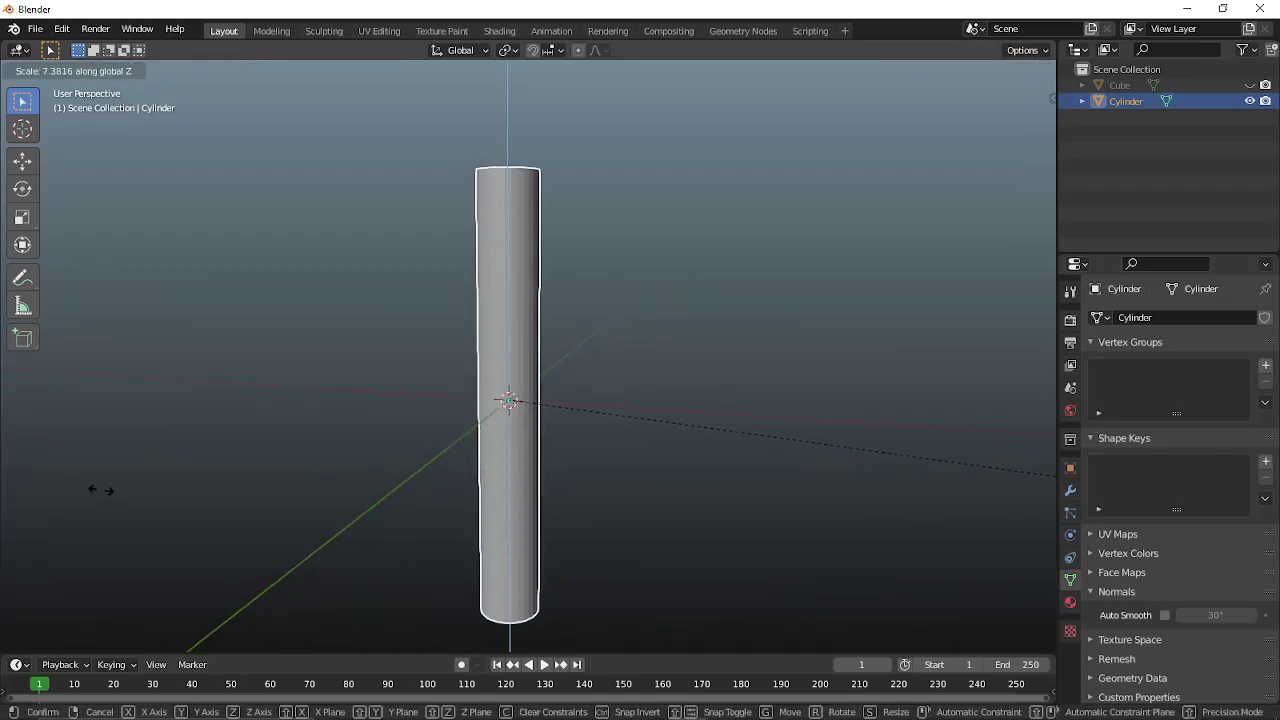
pyautogui.click(42, 471)
pyautogui.press('g')
pyautogui.press('z')
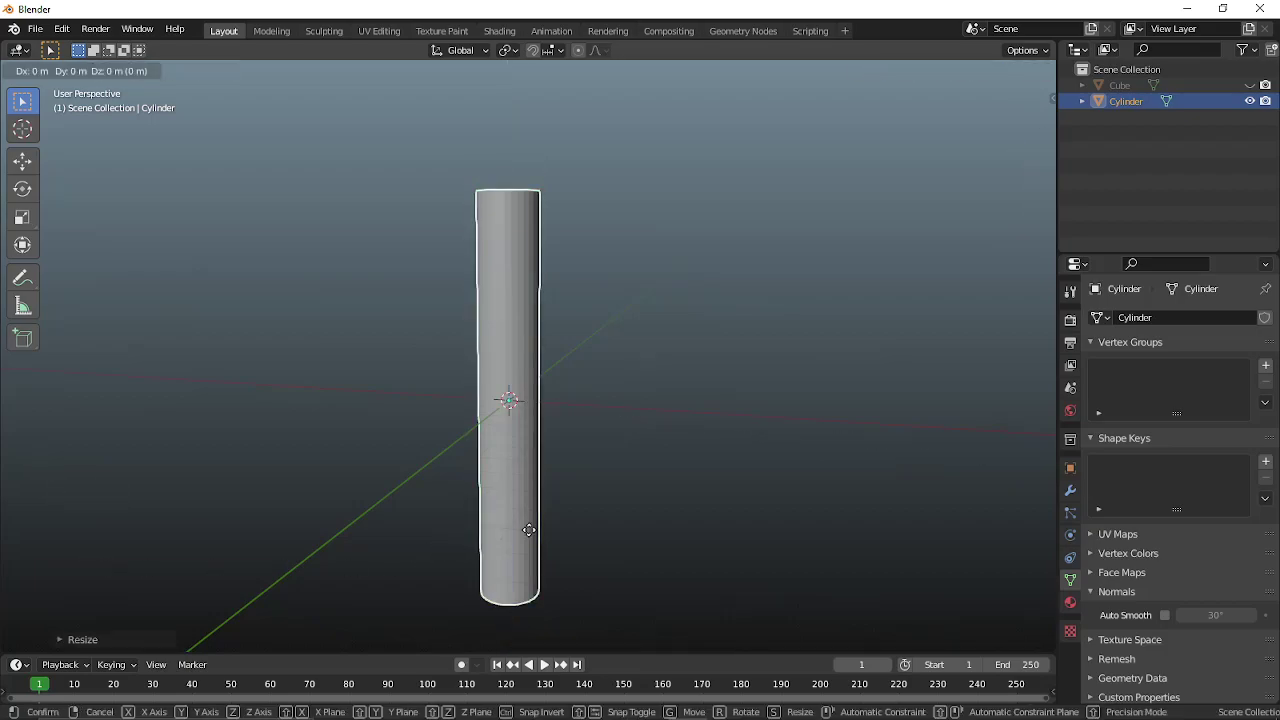
pyautogui.rightClick(583, 391)
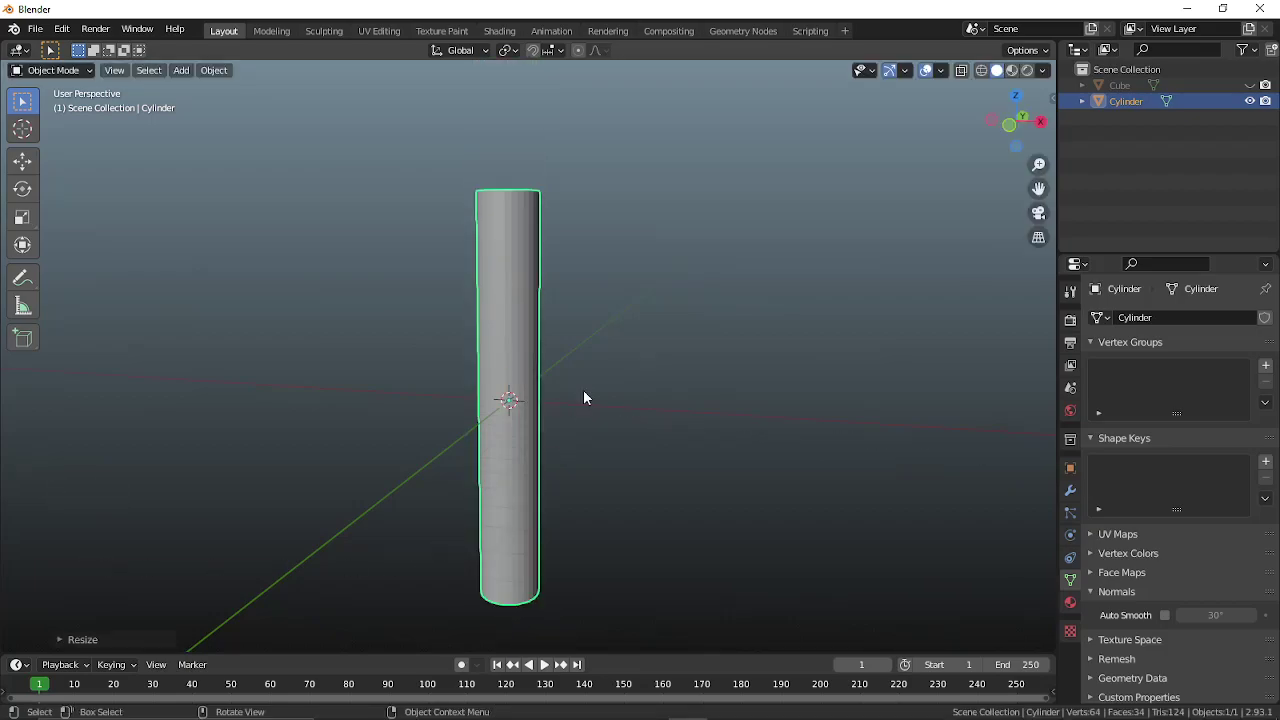
pyautogui.press('g')
pyautogui.press('z')
pyautogui.click(611, 206)
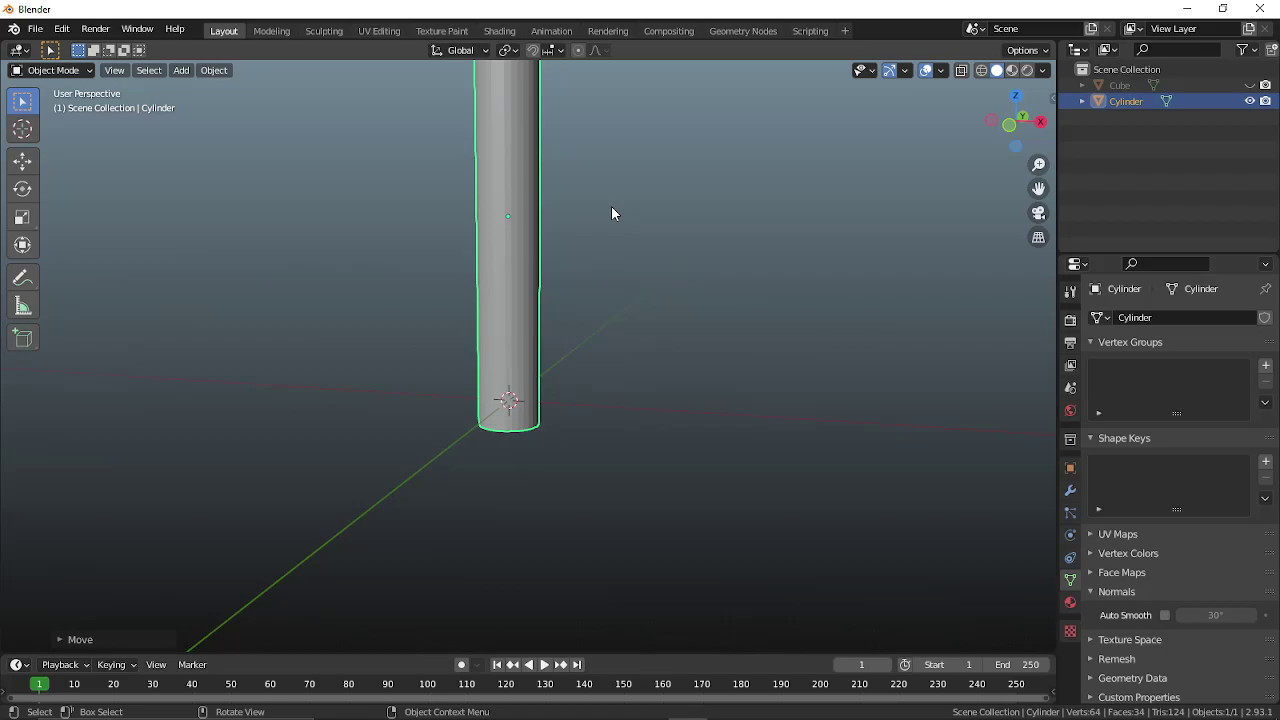
pyautogui.moveTo(612, 207); pyautogui.dragTo(642, 203, button='middle')
# - From the front view, select the cylinder's top ring of vertices and scale it inward to about half for a taper
pyautogui.press('KP_1')
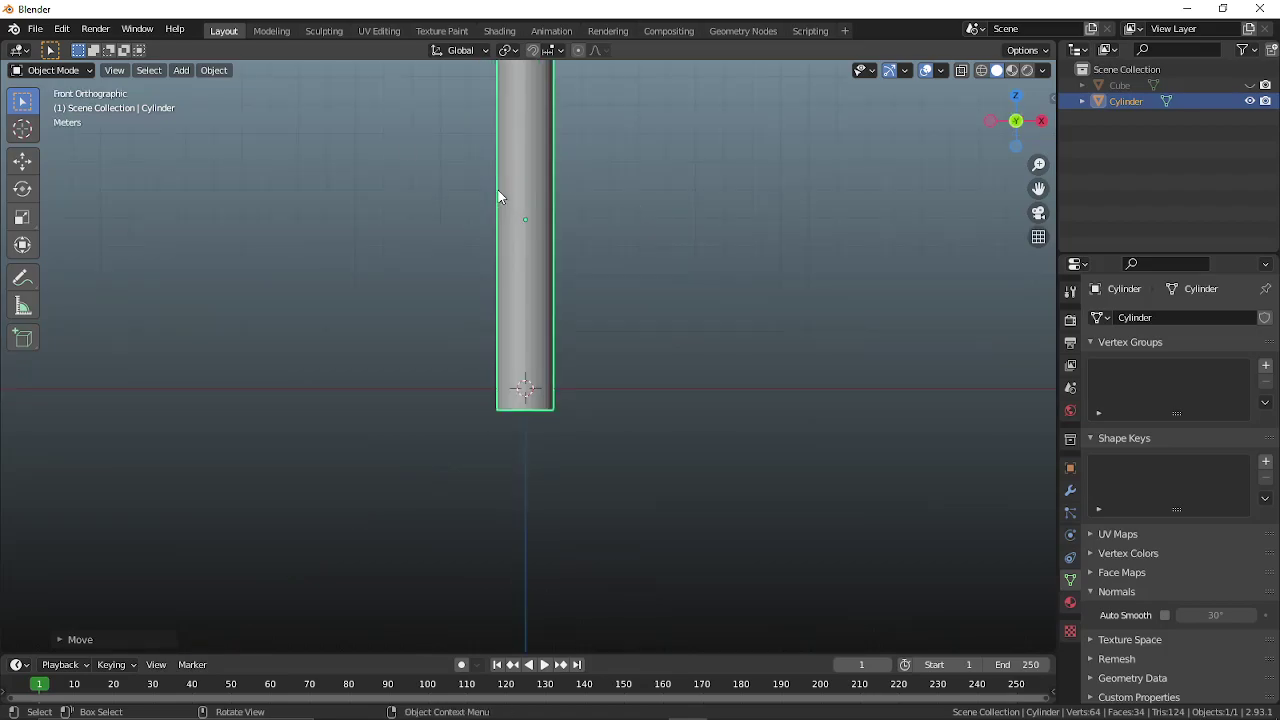
pyautogui.press('KP_Decimal')
pyautogui.press('Tab')
pyautogui.moveTo(480, 126); pyautogui.dragTo(640, 197)
pyautogui.press('.')
pyautogui.click(817, 257)
pyautogui.press('s')
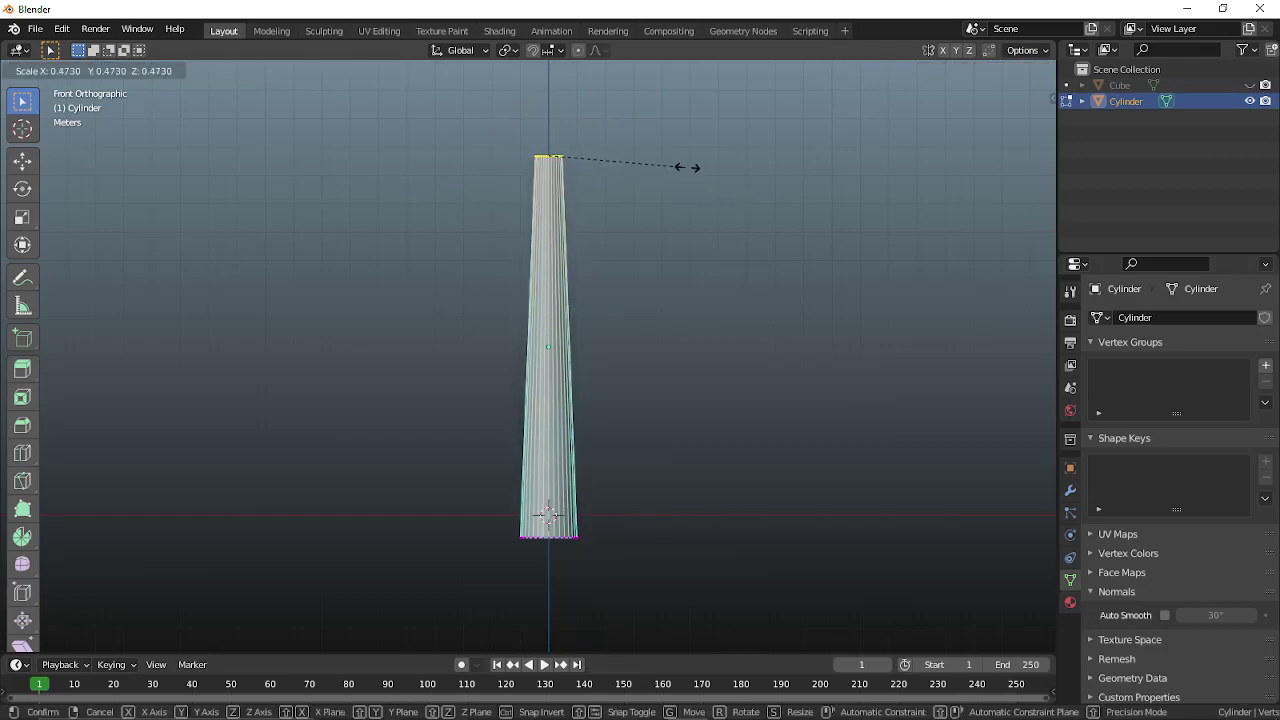
pyautogui.click(716, 159)
# - Select the cylinder's bottom ring of vertices and scale it slightly outward to widen the base
pyautogui.keyDown('shift'); pyautogui.moveTo(479, 500); pyautogui.dragTo(437, 380, button='middle'); pyautogui.keyUp('shift')
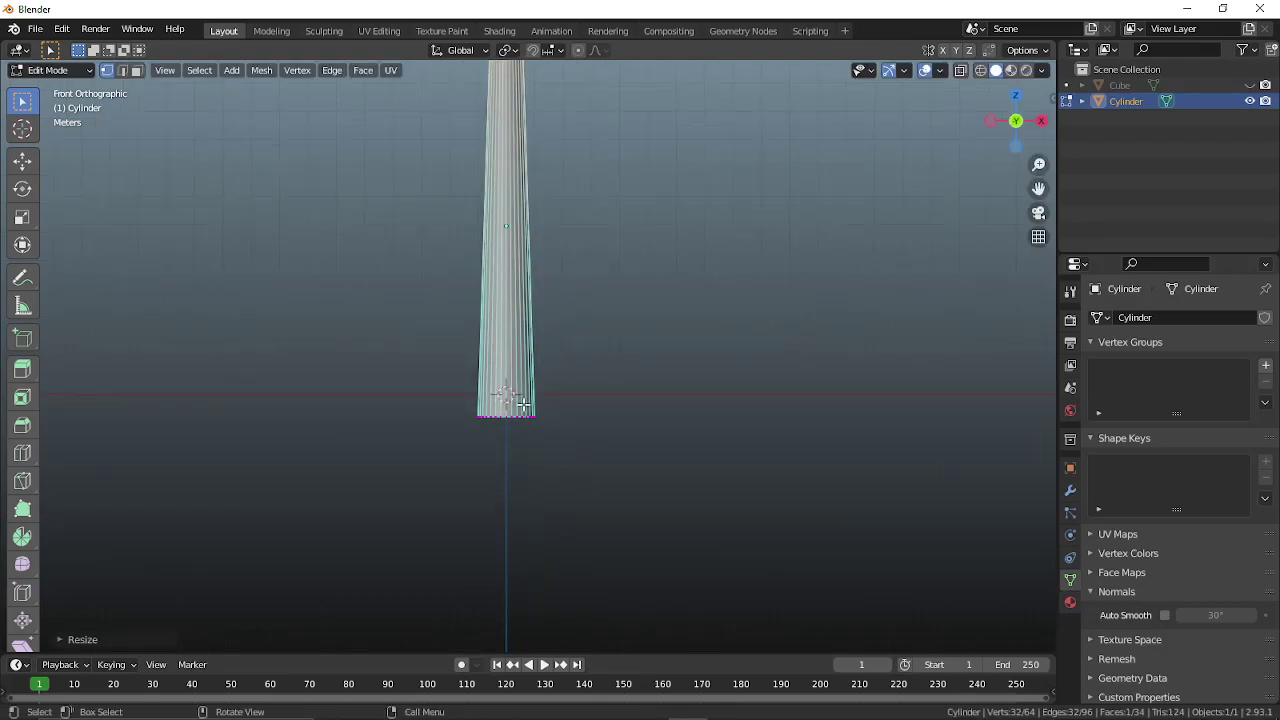
pyautogui.moveTo(437, 380); pyautogui.dragTo(598, 440)
pyautogui.press('s')
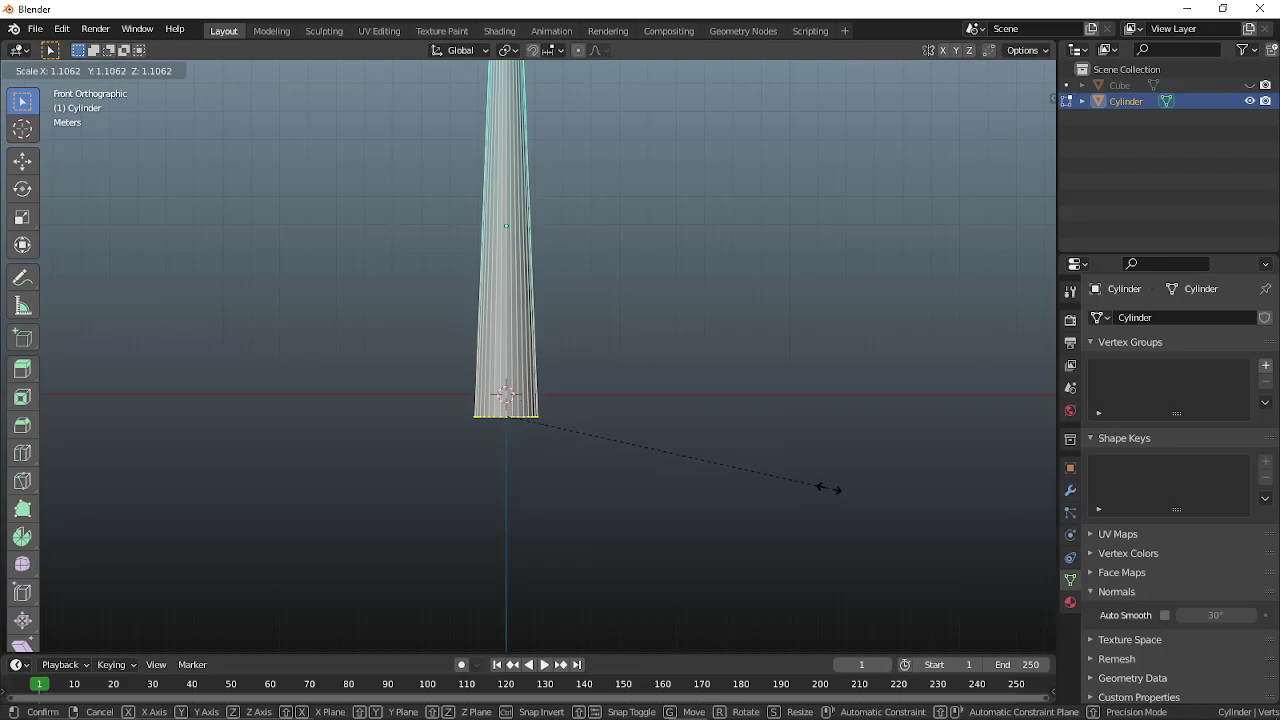
pyautogui.click(800, 472)
# - Add a loop cut in the cylinder's lower half, scale it inward to flare the base, and return to Object Mode
pyautogui.hotkey('ctrl', 'r')
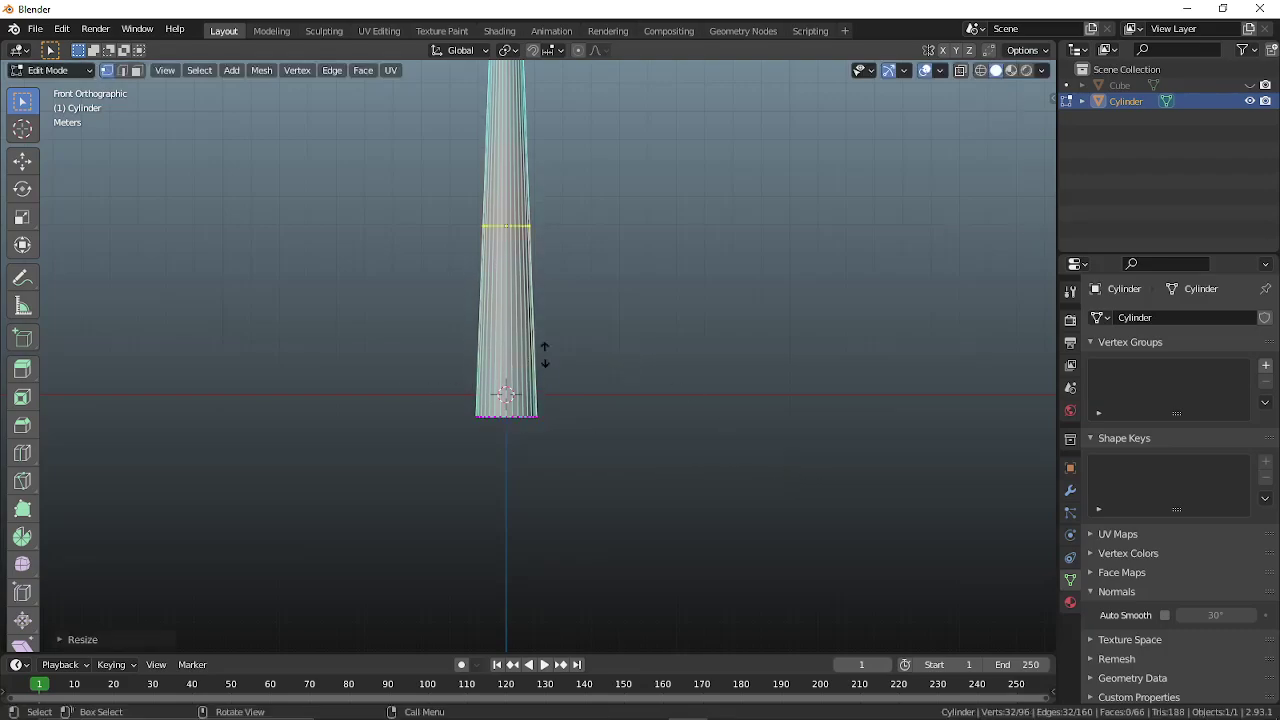
pyautogui.click(543, 357)
pyautogui.click(591, 417)
pyautogui.press('.')
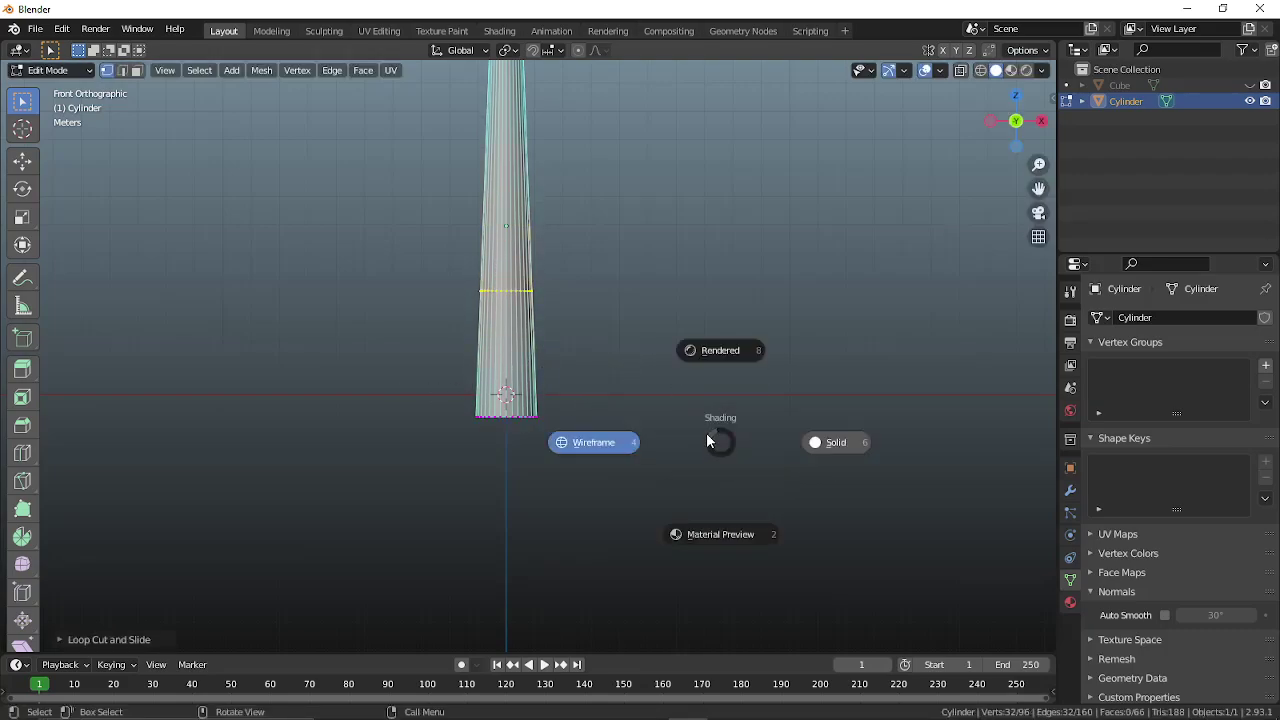
pyautogui.press('s')
pyautogui.click(757, 354)
pyautogui.moveTo(757, 354); pyautogui.dragTo(555, 355, button='middle')
pyautogui.press('Tab')
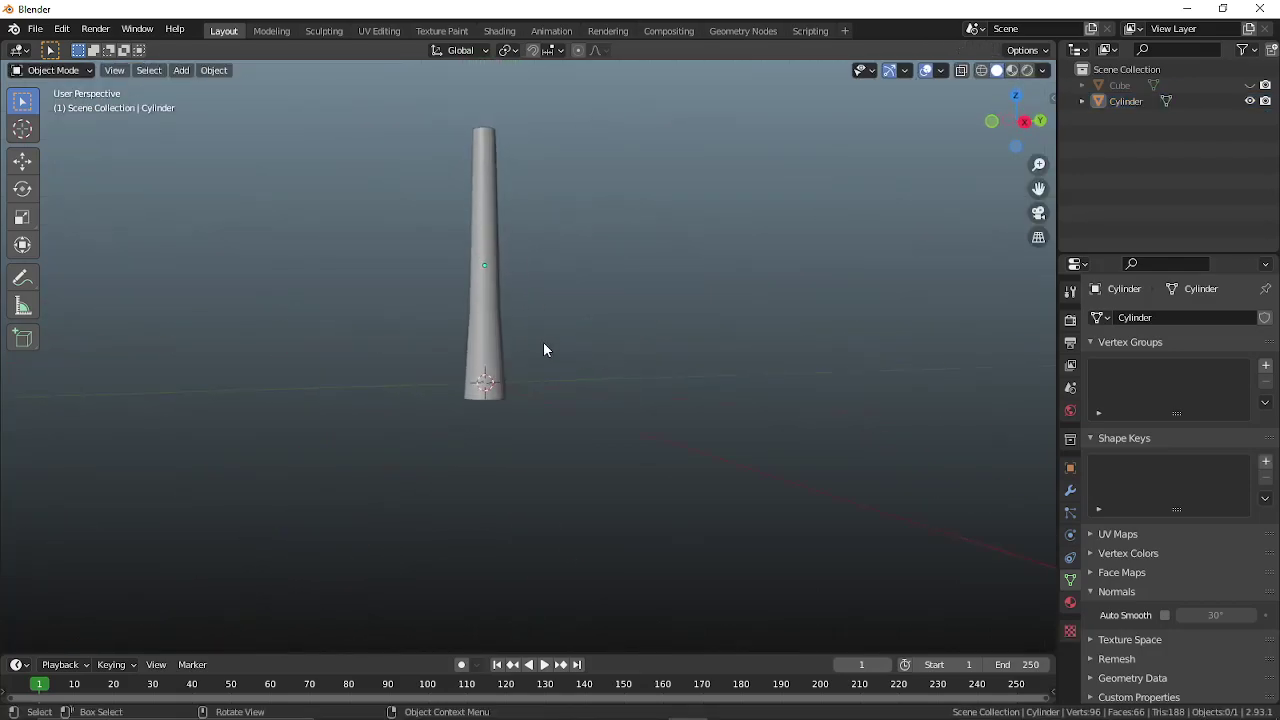
# - Select the tapered cylinder and turn on Auto Smooth at 30° for its shading
pyautogui.click(494, 347)
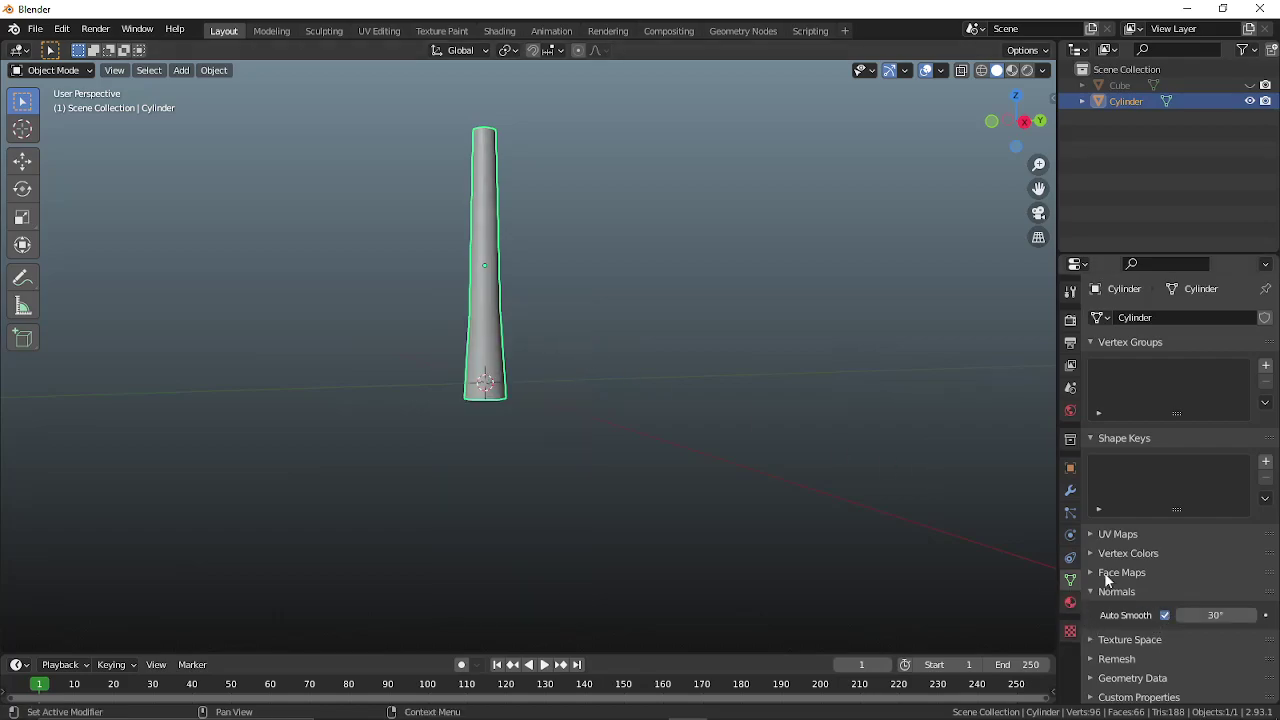
pyautogui.moveTo(950, 560); pyautogui.dragTo(726, 496, button='middle')
pyautogui.scroll(5, 826, 488)
pyautogui.moveTo(839, 525); pyautogui.dragTo(1008, 596, button='middle')
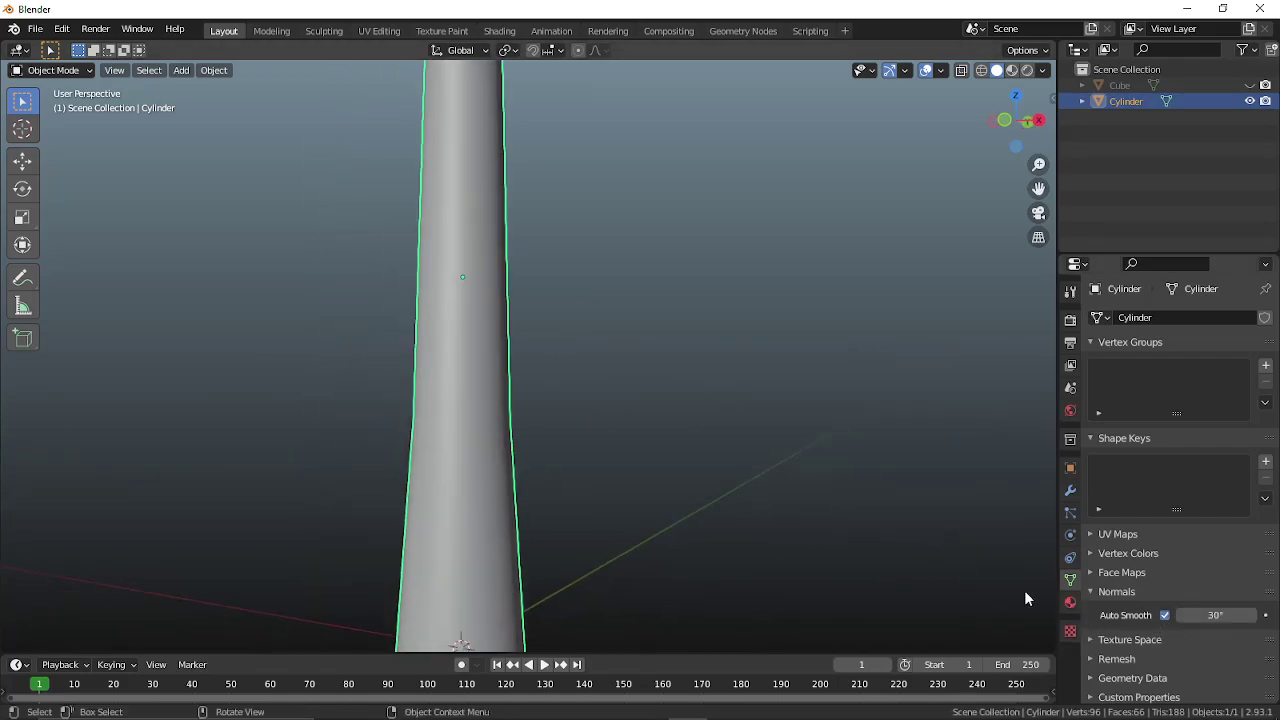
# - Switch the cylinder's Auto Smooth off and back on to compare the shading around its top and sides
pyautogui.click(1164, 615)
pyautogui.click(880, 490)
pyautogui.moveTo(715, 437); pyautogui.dragTo(733, 538, button='middle')
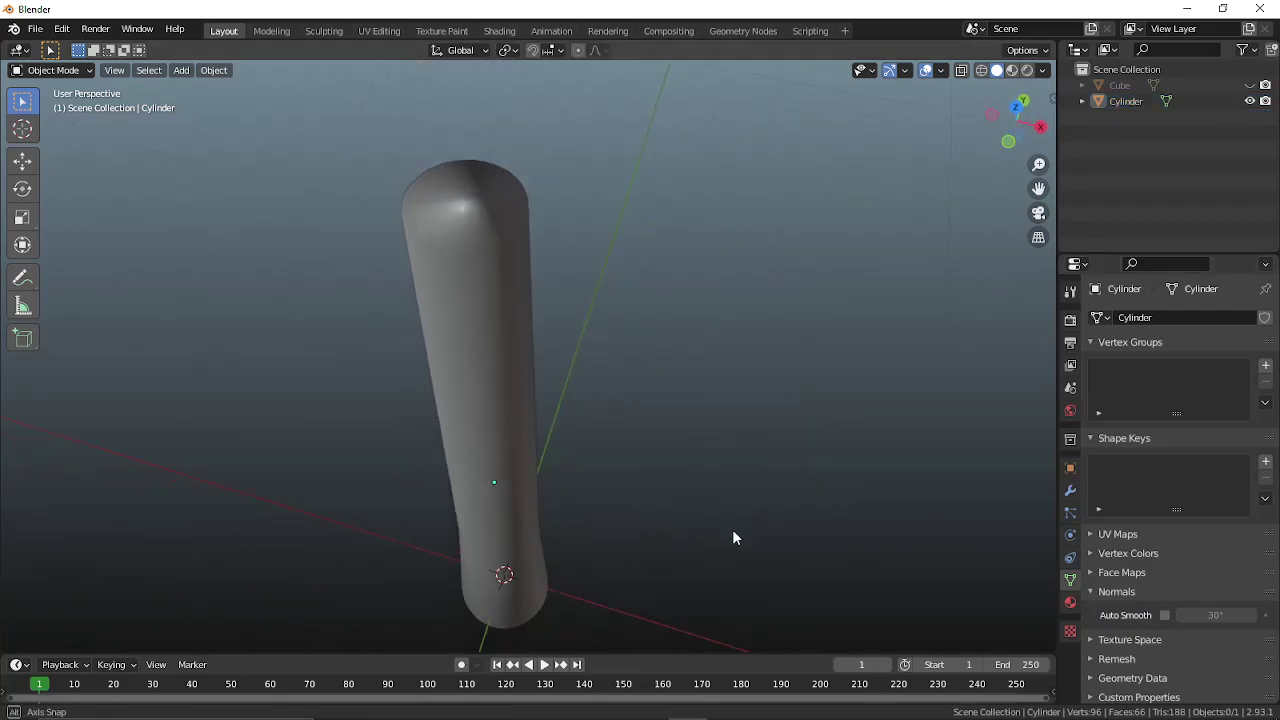
pyautogui.click(467, 250)
pyautogui.click(1164, 615)
pyautogui.moveTo(880, 520); pyautogui.dragTo(744, 456, button='middle')
pyautogui.click(785, 472)
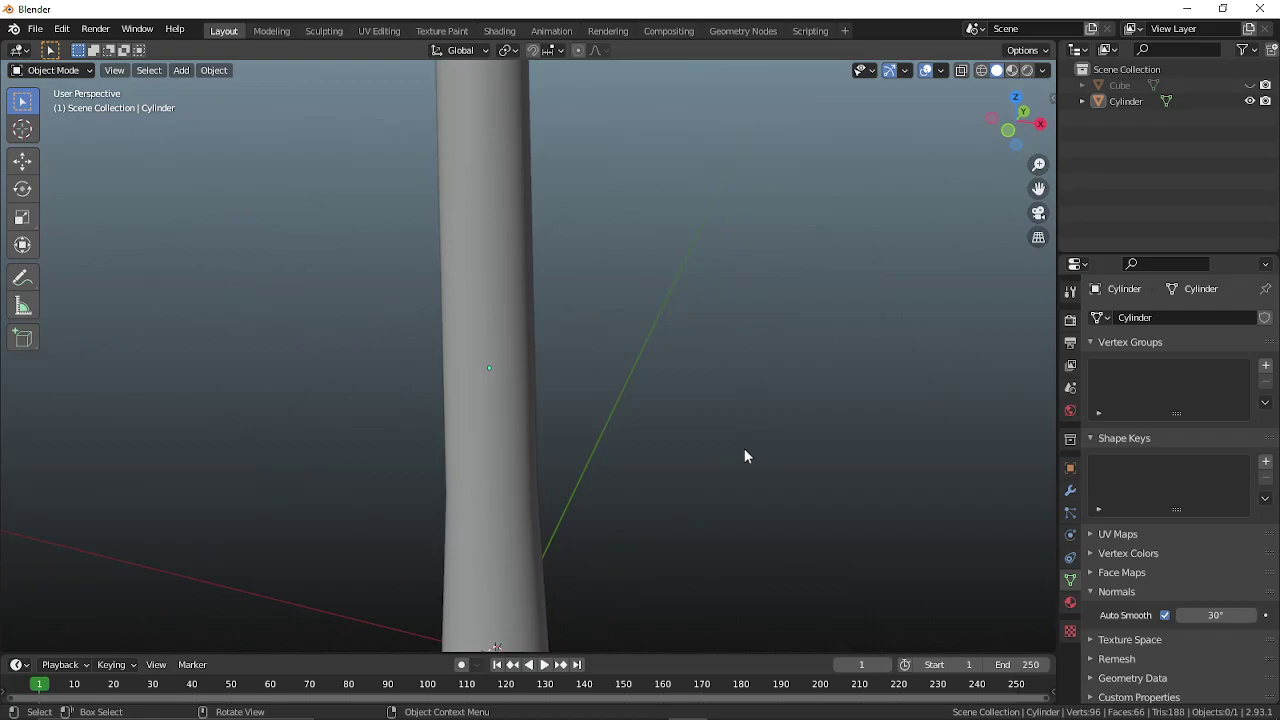
# - Scale the tapered cylinder up along Z to make the trunk taller
pyautogui.scroll(-3, 533, 457)
pyautogui.click(533, 457)
pyautogui.scroll(-4, 640, 460)
pyautogui.press('s')
pyautogui.press('z')
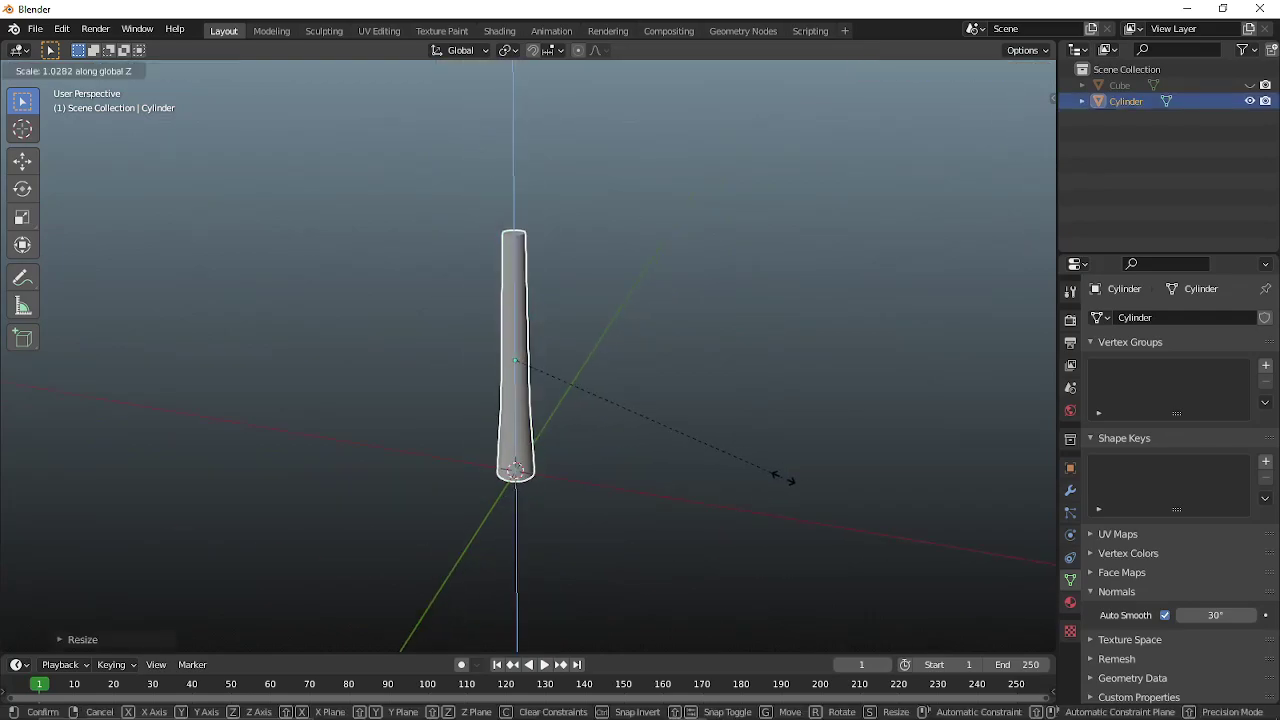
pyautogui.click(932, 490)
pyautogui.click(872, 516)
pyautogui.moveTo(872, 516); pyautogui.dragTo(610, 379, button='middle')
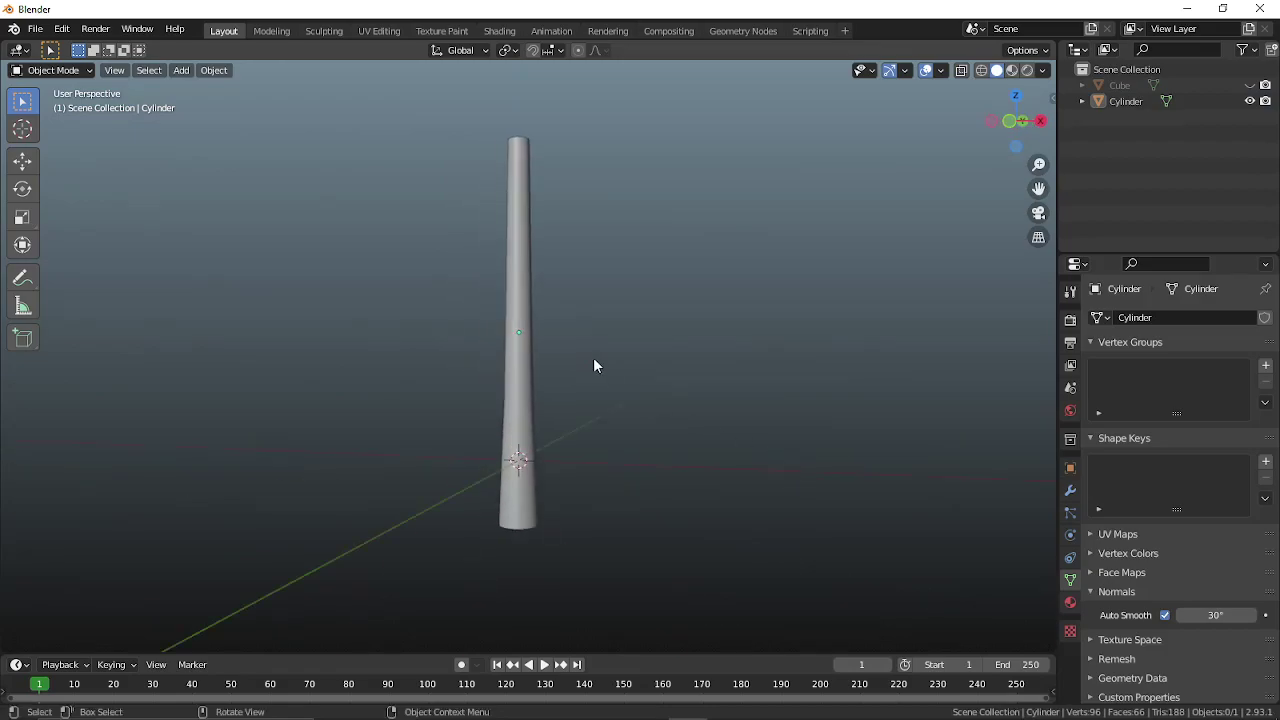
# - Add a cube and raise it about 16.3 m along Z to just above the cylinder's top
pyautogui.hotkey('shift', 'a')
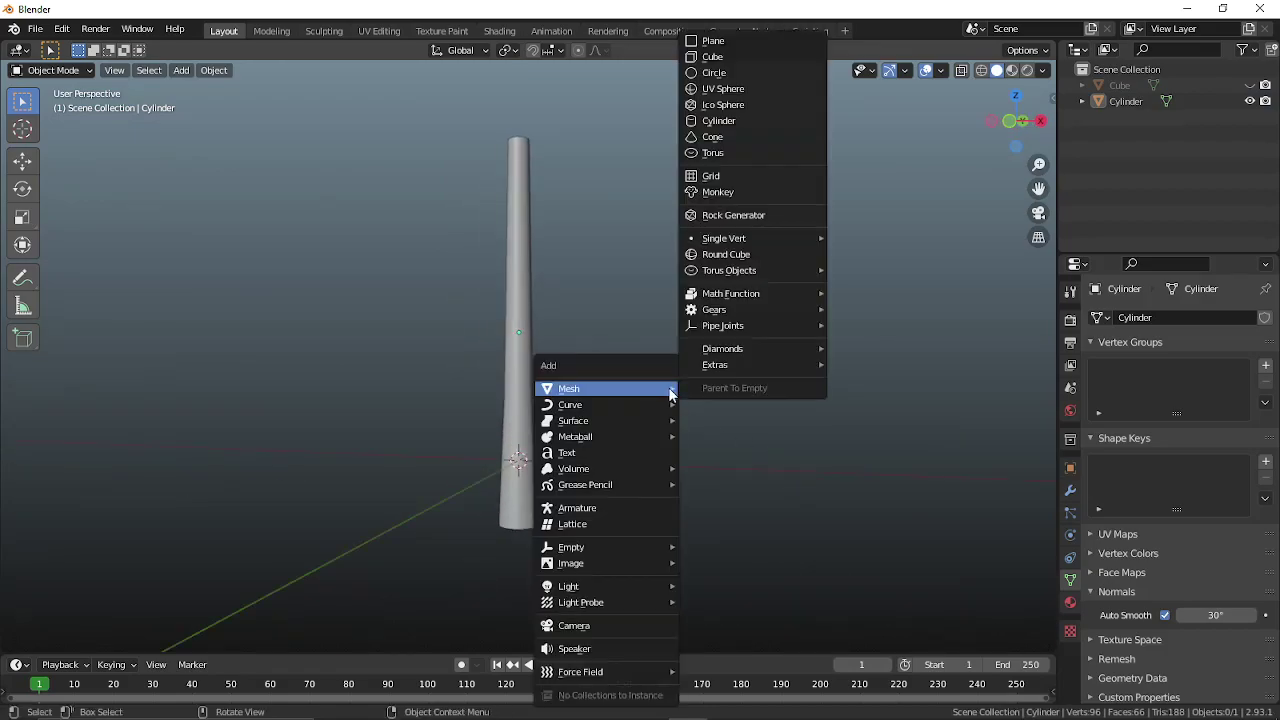
pyautogui.hotkey('shift', 'a')
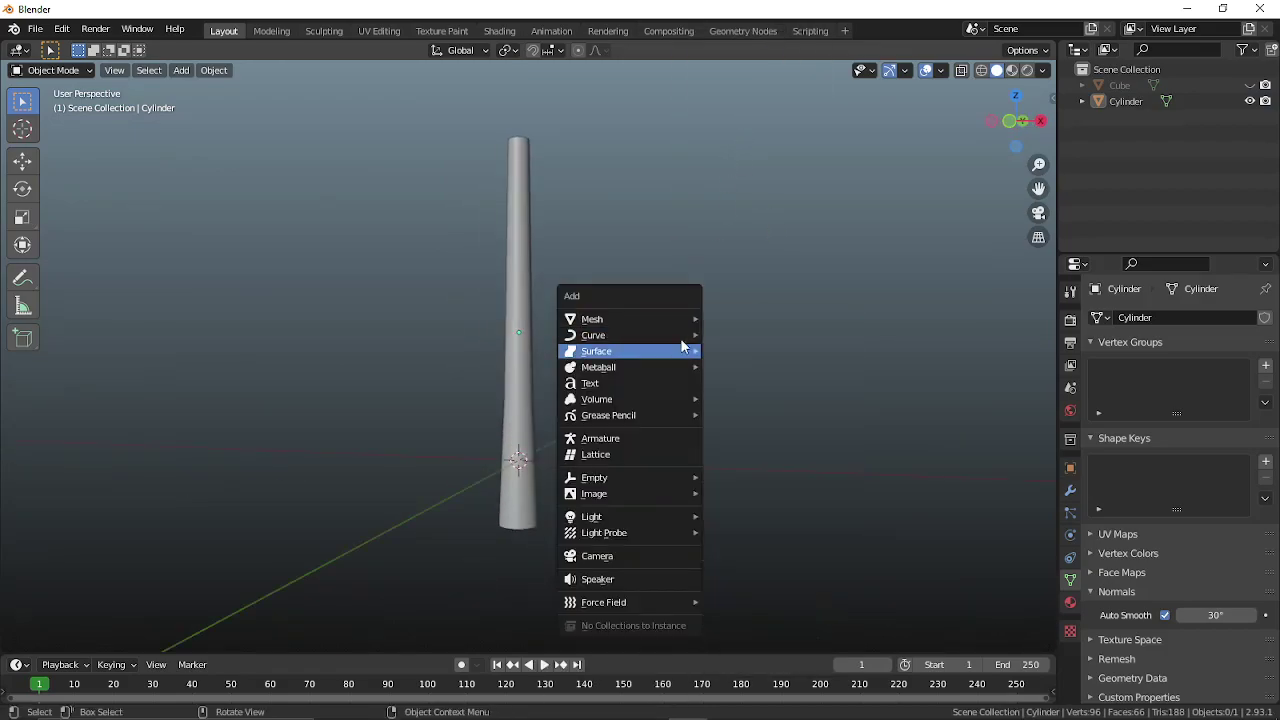
pyautogui.moveTo(643, 318)
pyautogui.click(777, 336)
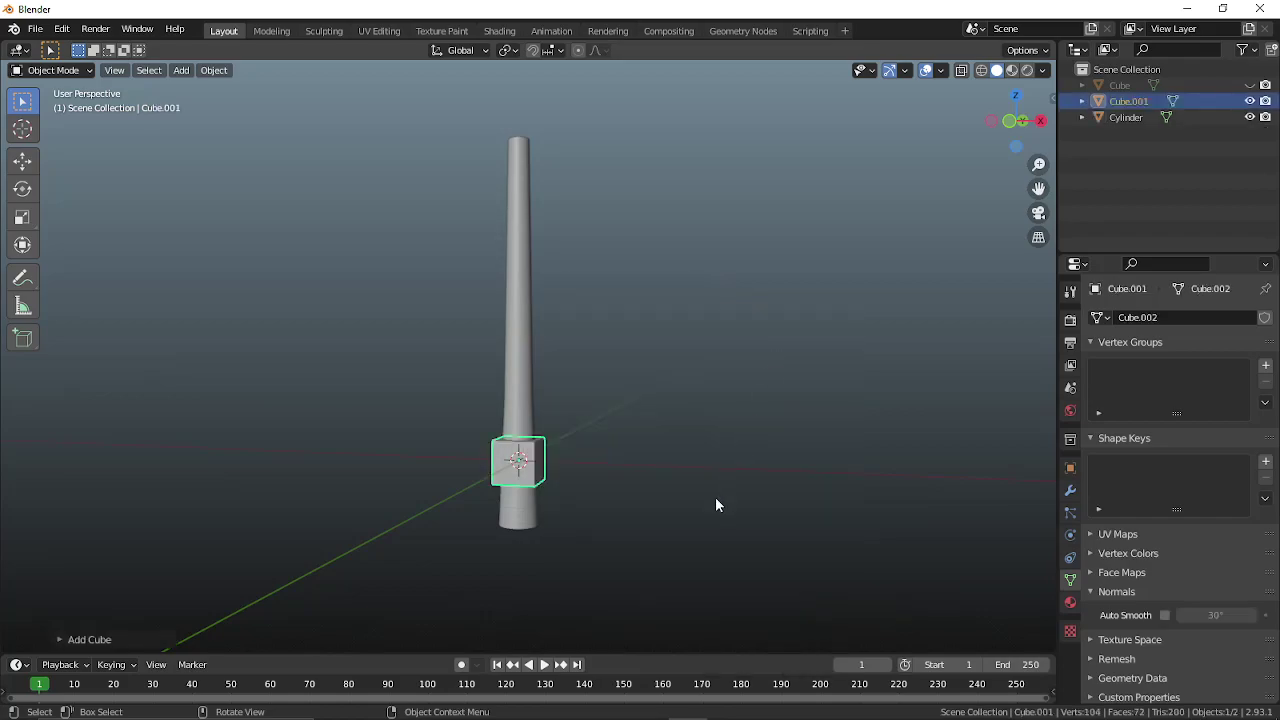
pyautogui.moveTo(717, 494); pyautogui.dragTo(617, 512, button='middle')
pyautogui.press('g')
pyautogui.press('z')
pyautogui.press('Escape')
pyautogui.press('g')
pyautogui.press('z')
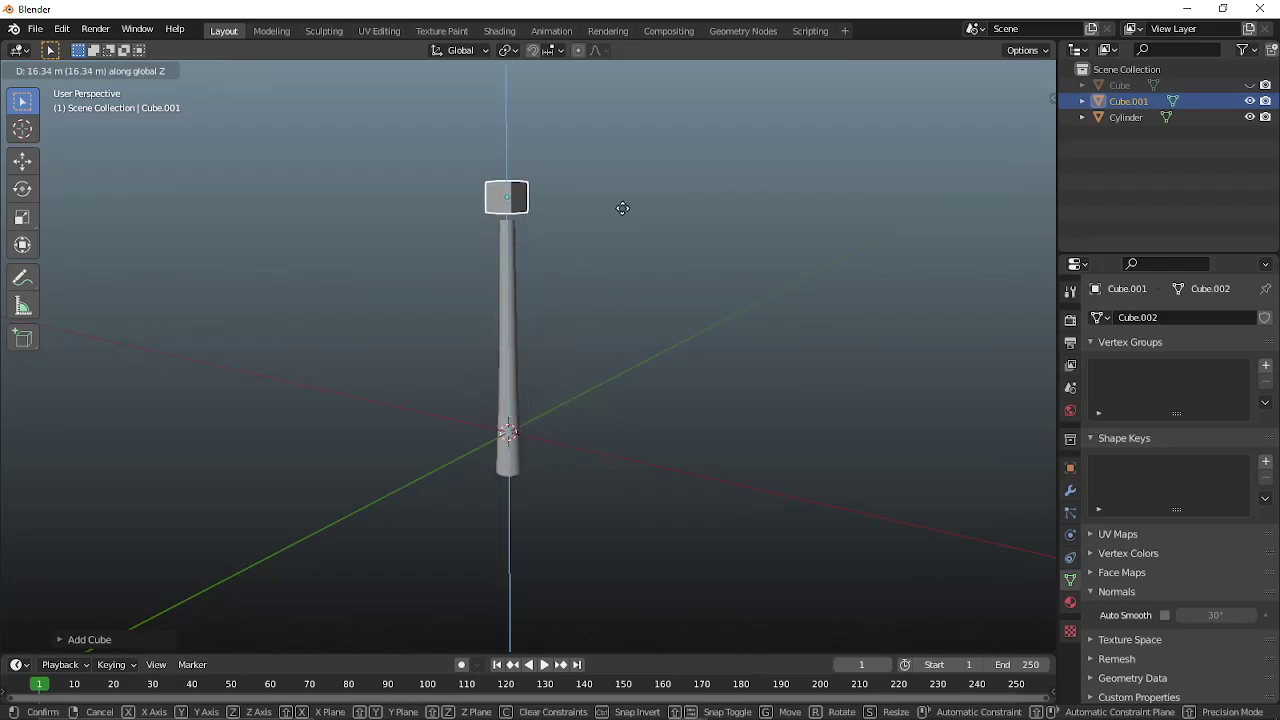
pyautogui.click(622, 208)
# - Flatten the new cube along Z and scale it up uniformly into a wide square slab
pyautogui.scroll(3, 613, 440)
pyautogui.press('s')
pyautogui.press('z')
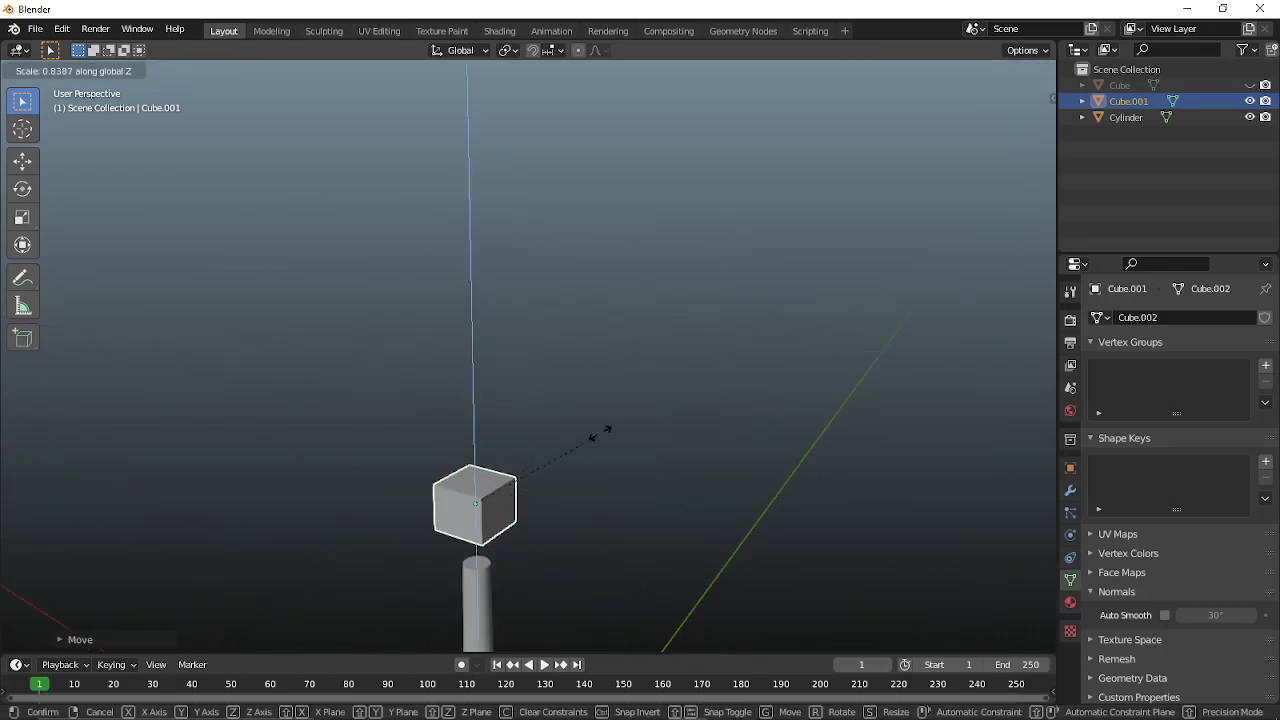
pyautogui.click(490, 493)
pyautogui.press('s')
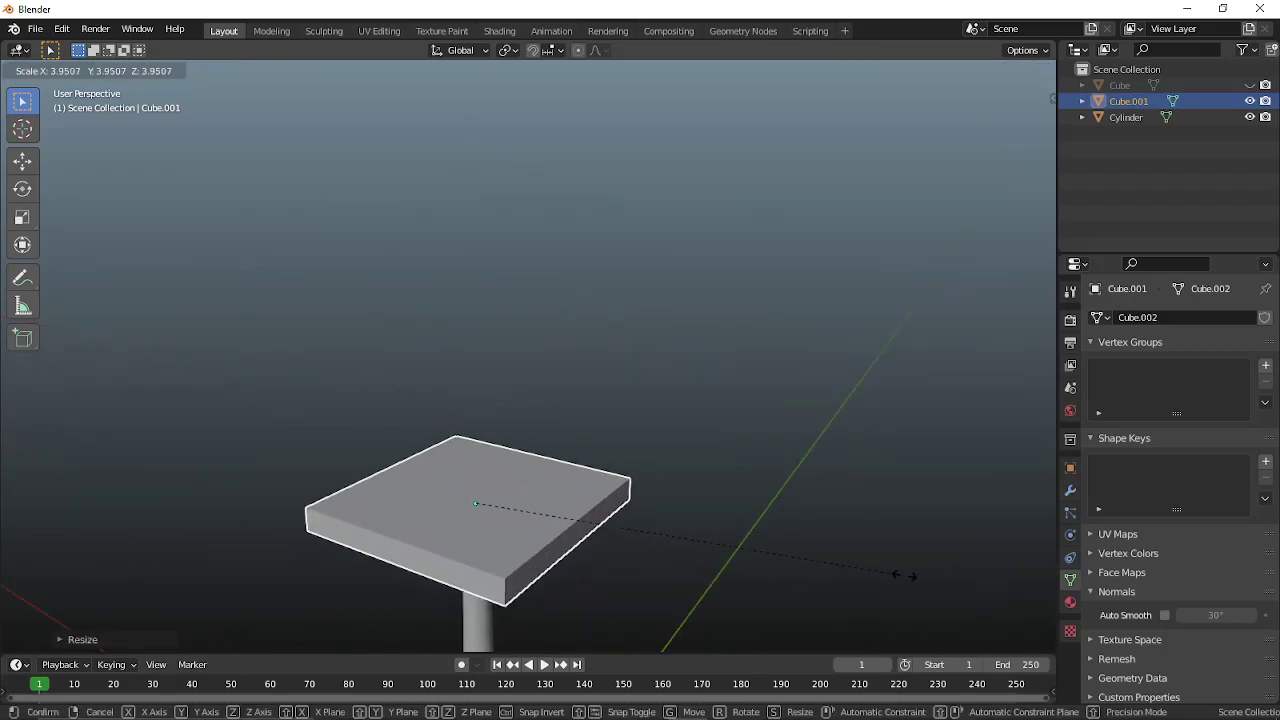
pyautogui.click(981, 588)
# - Enter Edit Mode on the slab and subdivide all its faces once
pyautogui.moveTo(458, 484); pyautogui.dragTo(797, 510, button='middle')
pyautogui.press('`')
pyautogui.click(585, 489)
pyautogui.press('Tab')
pyautogui.rightClick(733, 456)
pyautogui.click(716, 360)
pyautogui.moveTo(716, 360); pyautogui.dragTo(603, 404, button='middle')
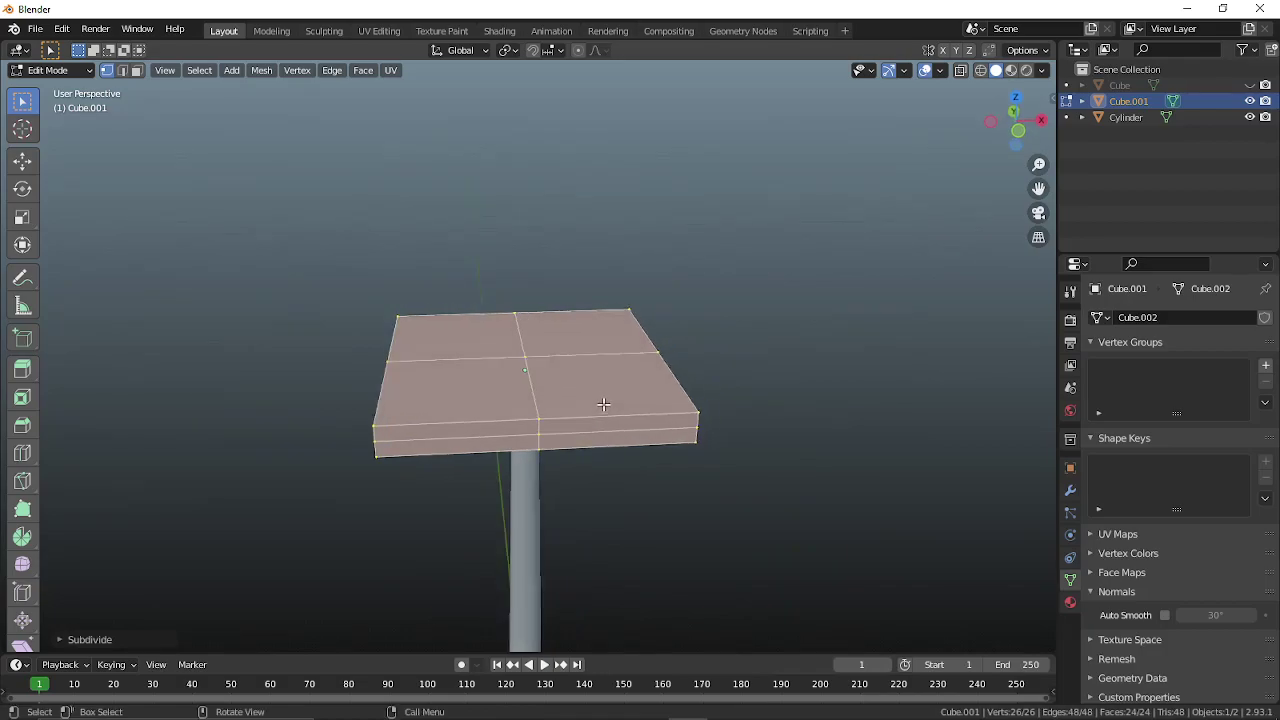
# - From the front view in wireframe, select the slab's middle column of vertices and raise it along Z into a ridge
pyautogui.press('KP_1')
pyautogui.hotkey('alt', 'z')
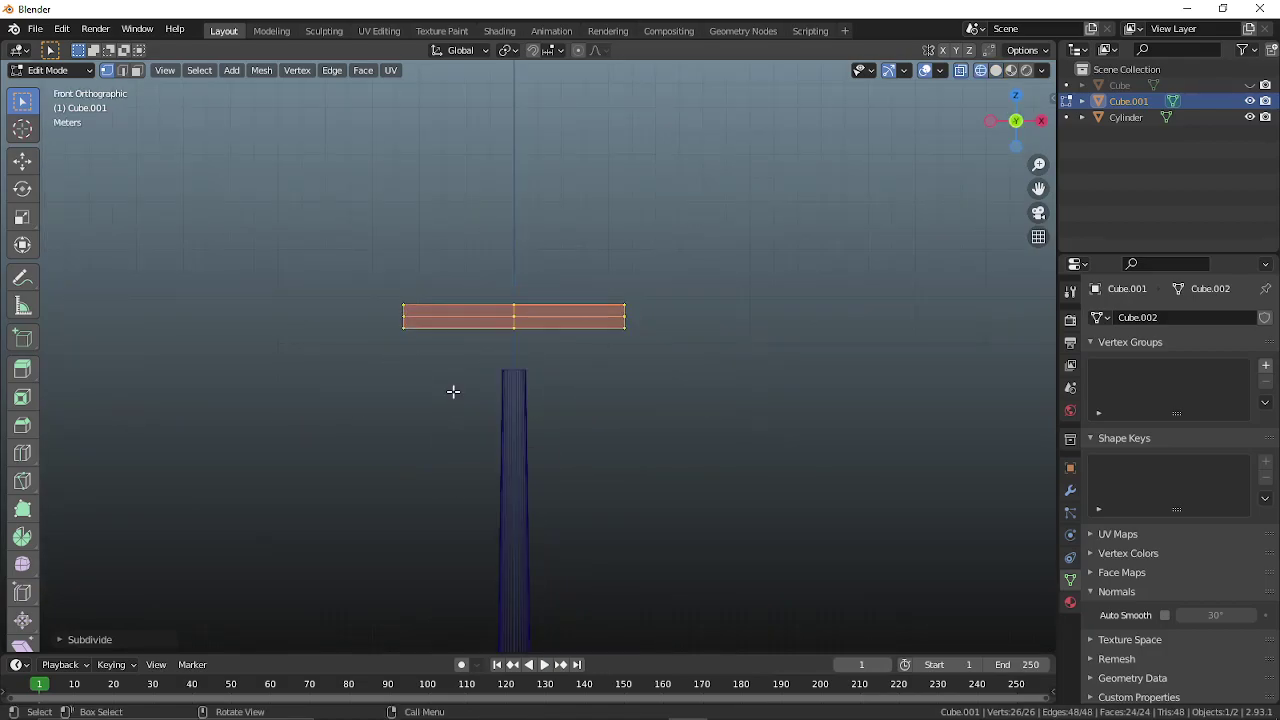
pyautogui.moveTo(526, 349); pyautogui.dragTo(525, 349)
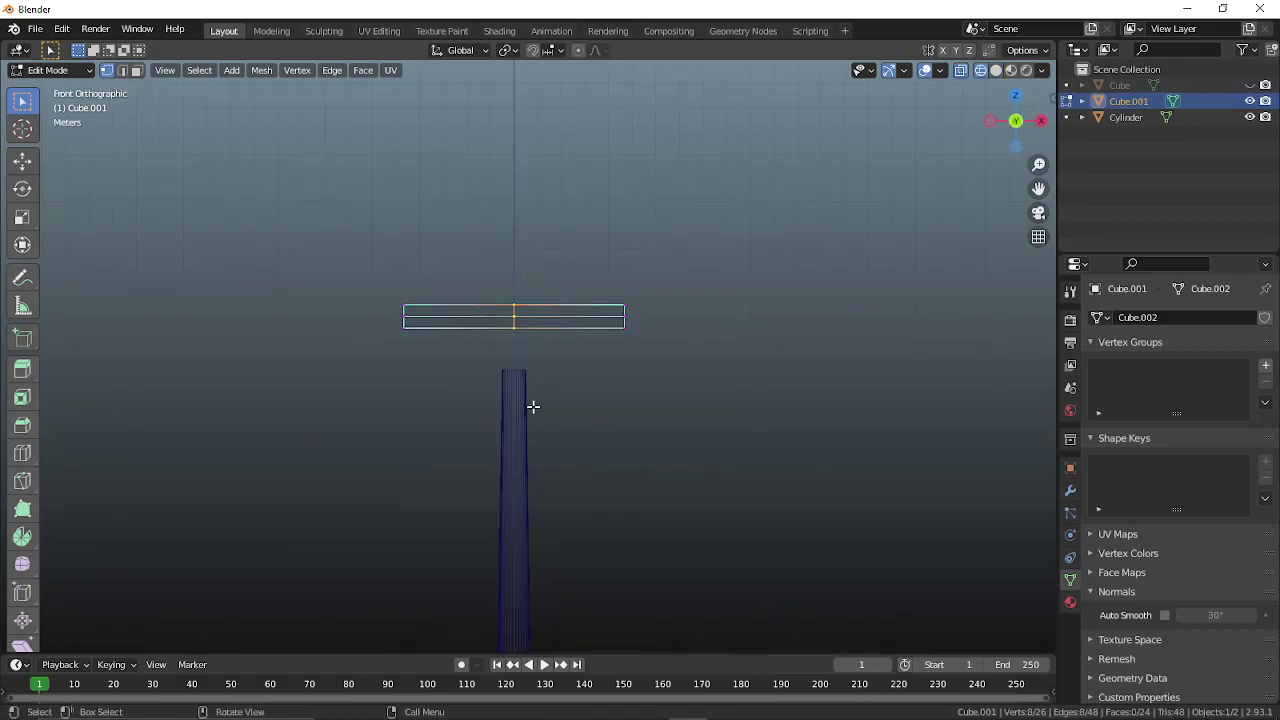
pyautogui.press('g')
pyautogui.press('z')
pyautogui.click(550, 376)
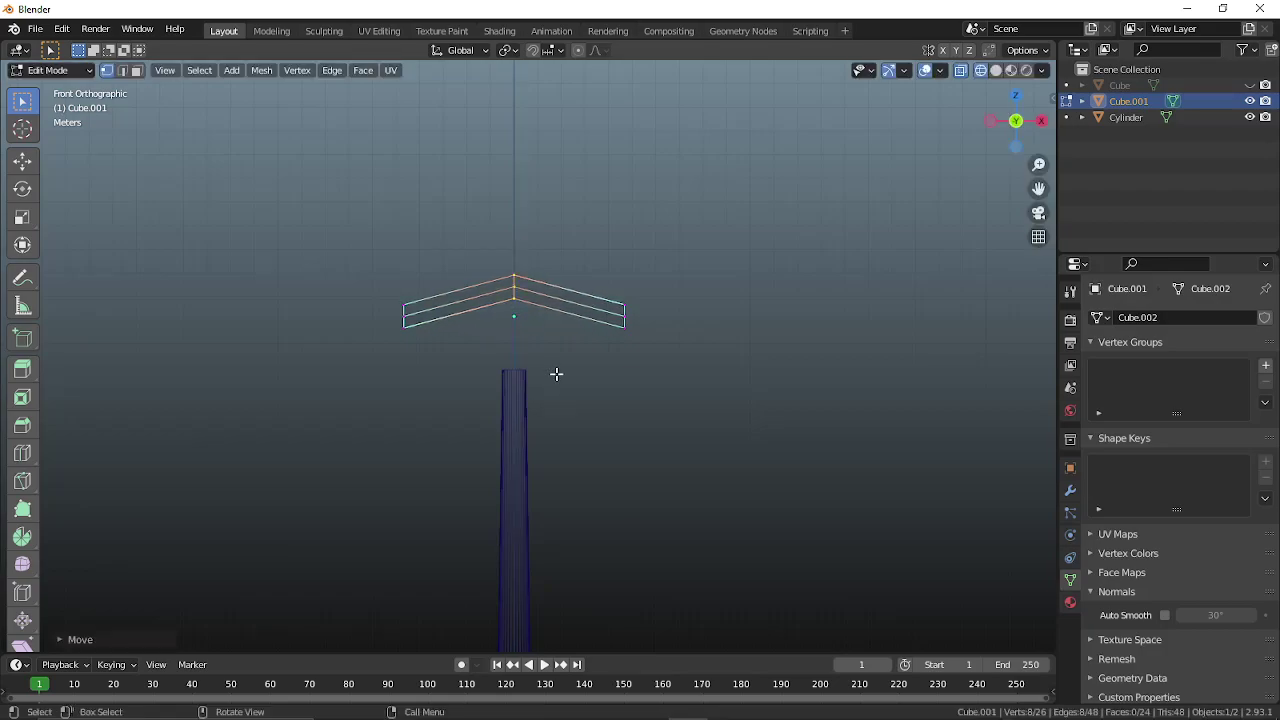
# - From the right view, select the slab's middle column of vertices and raise it along Z to peak the slab in that direction too
pyautogui.press('KP_3')
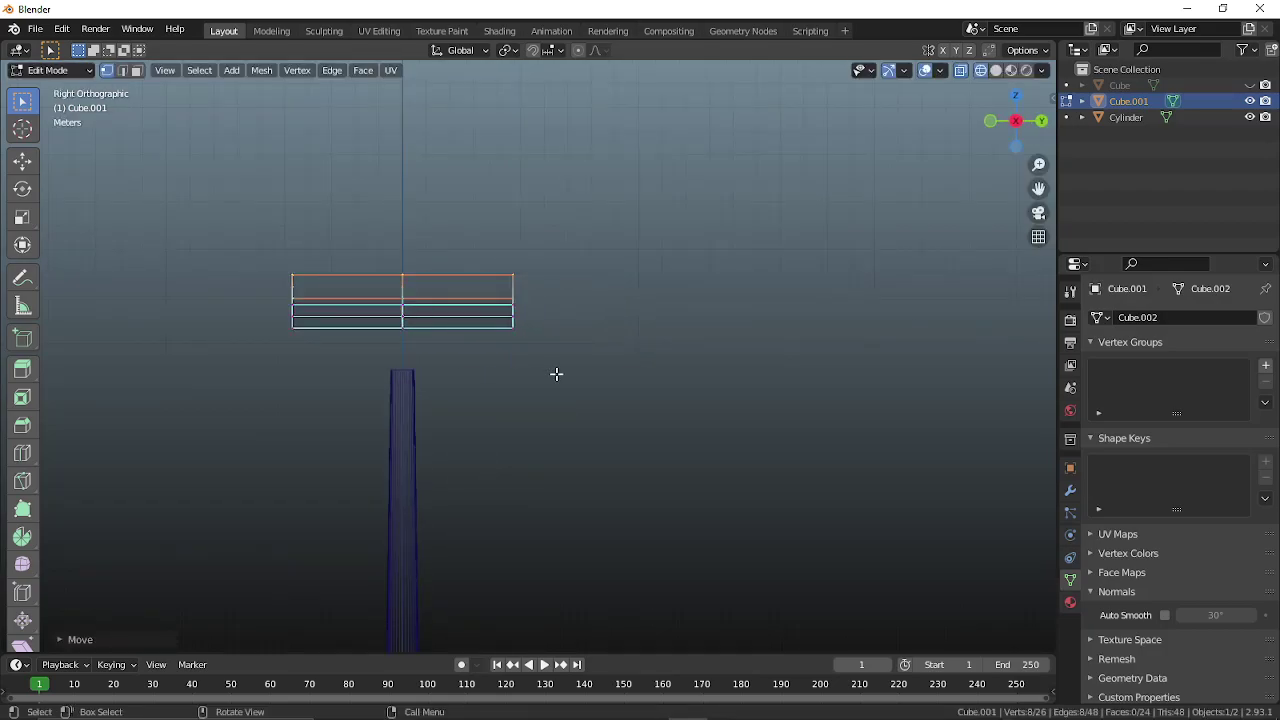
pyautogui.moveTo(432, 376); pyautogui.dragTo(434, 378)
pyautogui.press('g')
pyautogui.press('z')
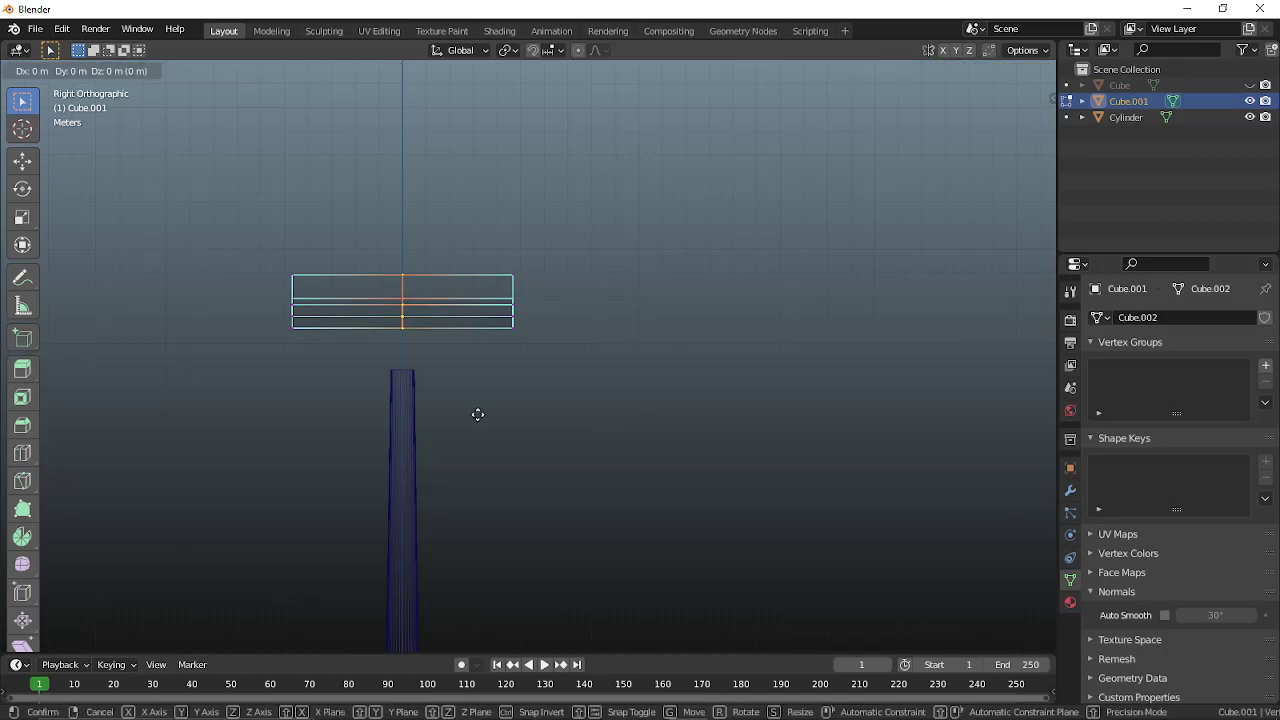
pyautogui.click(486, 389)
# - From the top view, select the slab's middle row of vertices and scale it by about 1.32 along X
pyautogui.moveTo(491, 383); pyautogui.dragTo(531, 237, button='middle')
pyautogui.press('`')
pyautogui.click(550, 152)
pyautogui.moveTo(396, 437); pyautogui.dragTo(680, 503)
pyautogui.press('s')
pyautogui.press('x')
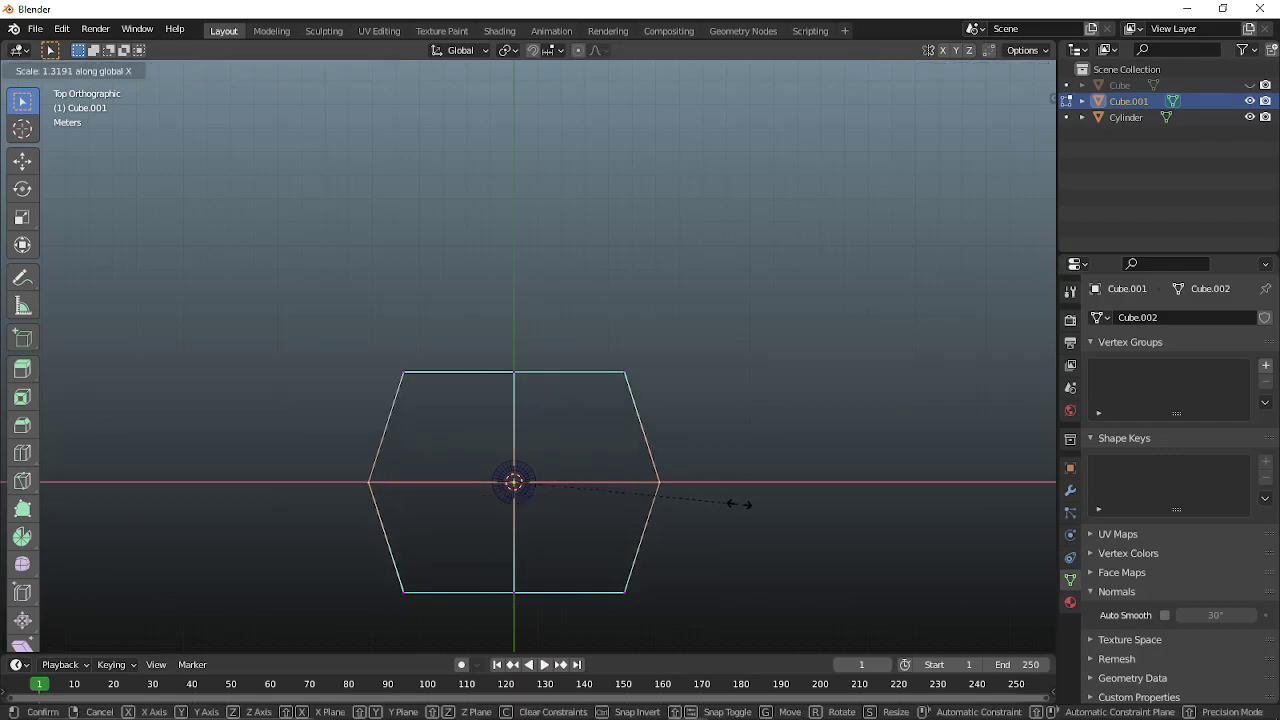
pyautogui.click(740, 504)
# - Select the slab's middle column of vertices in the top view and scale it outward along Y to round the outline
pyautogui.moveTo(490, 334); pyautogui.dragTo(565, 540)
pyautogui.moveTo(549, 619); pyautogui.dragTo(549, 619)
pyautogui.press('s')
pyautogui.press('y')
pyautogui.click(858, 539)
# - Select the slab's centre vertices and, in solid shading, raise them along Z with smooth proportional editing to form a steeper peak
pyautogui.moveTo(858, 539)
pyautogui.mouseDown(button='middle')
pyautogui.moveTo(663, 380)
pyautogui.moveTo(523, 360)
pyautogui.mouseUp(button='middle')
pyautogui.hotkey('shift', 'z')
pyautogui.moveTo(711, 397)
pyautogui.mouseDown(button='middle')
pyautogui.moveTo(517, 394)
pyautogui.moveTo(575, 460)
pyautogui.moveTo(617, 377)
pyautogui.mouseUp(button='middle')
pyautogui.press('z')
pyautogui.click(560, 394)
pyautogui.hotkey('shift', 'z')
pyautogui.moveTo(681, 442); pyautogui.dragTo(625, 434, button='middle')
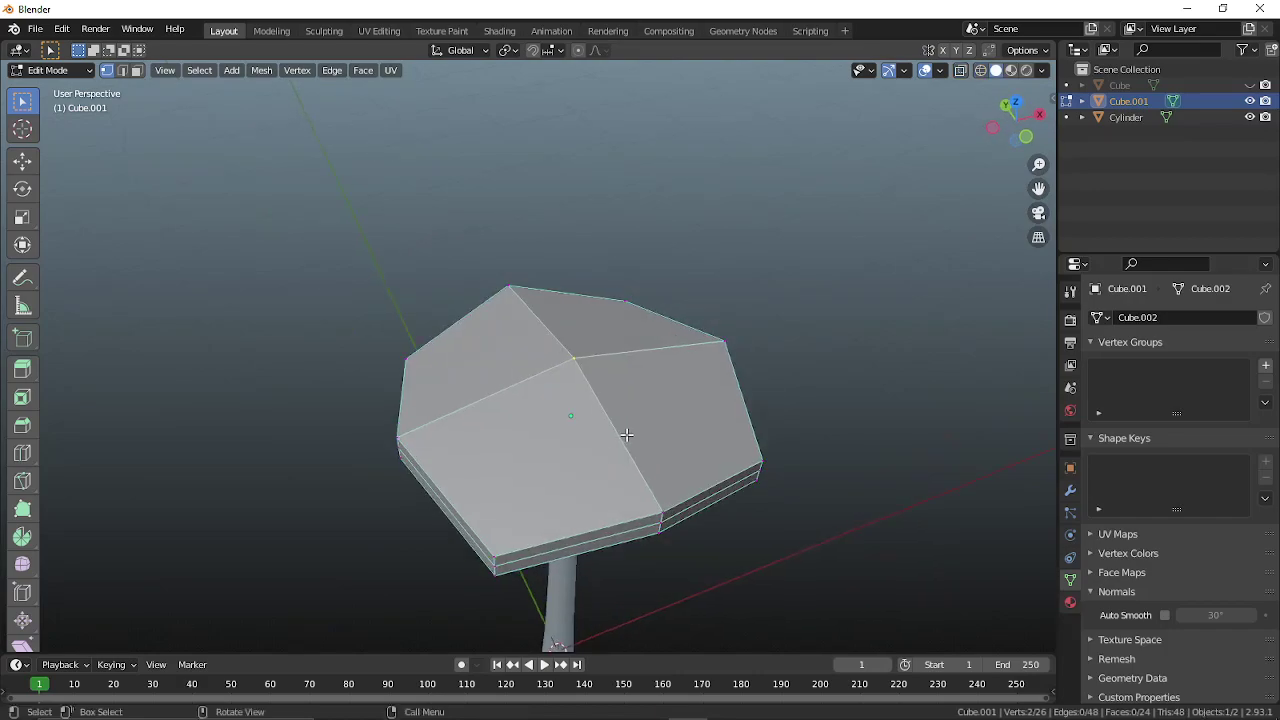
pyautogui.press('KP_1')
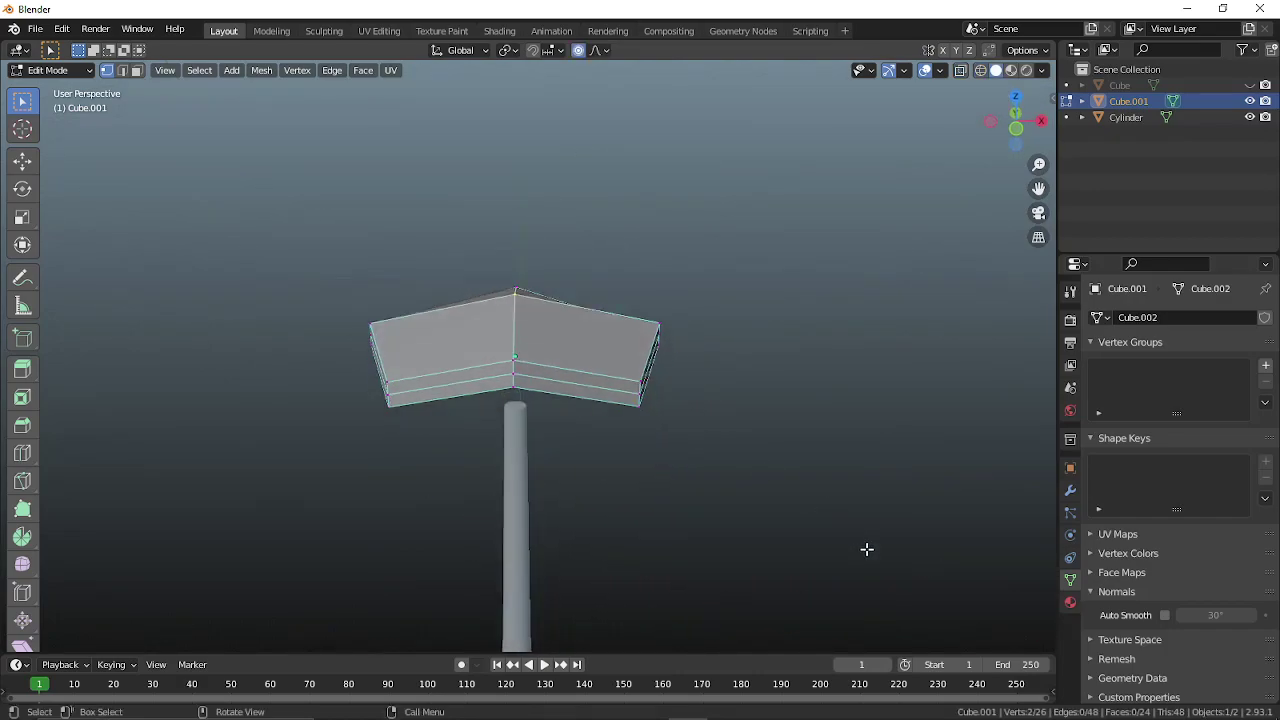
pyautogui.press('g')
pyautogui.press('z')
pyautogui.scroll(-17, 855, 554)
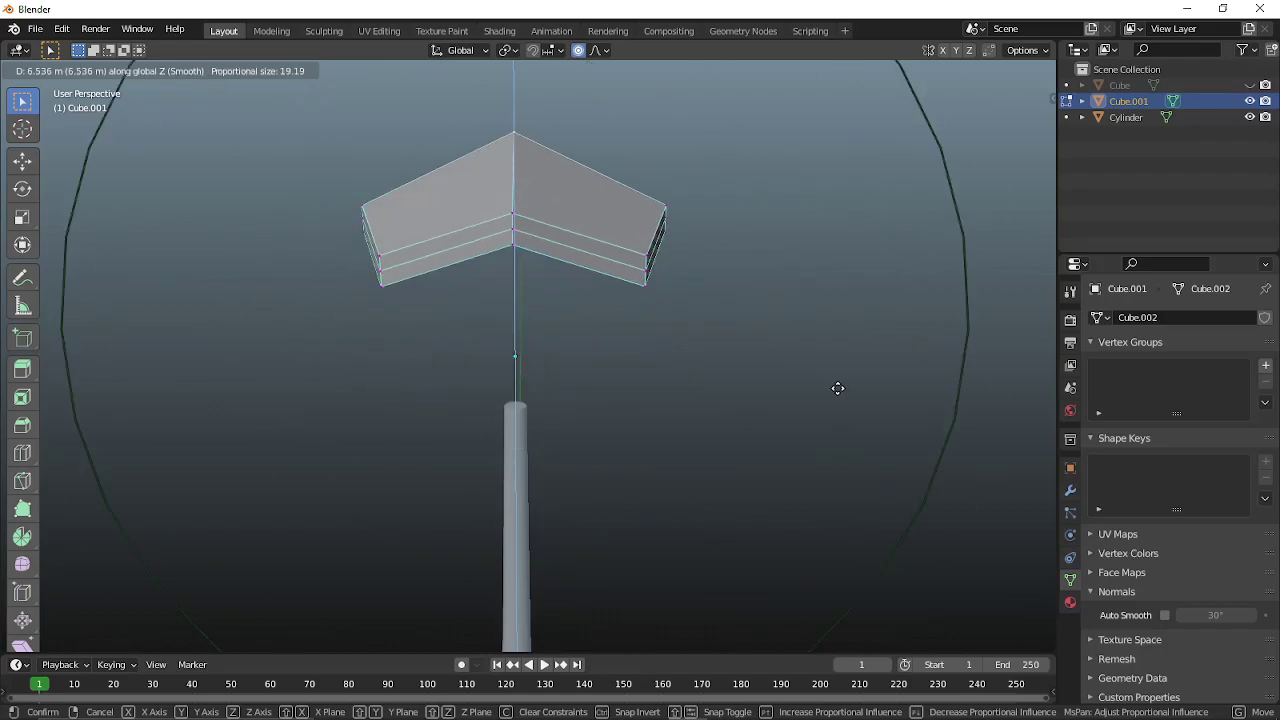
pyautogui.scroll(6, 837, 337)
pyautogui.scroll(-1, 837, 305)
pyautogui.click(772, 318)
# - Return to Object Mode and scale the peaked slab along X, then along Z to even out its proportions
pyautogui.moveTo(772, 318); pyautogui.dragTo(794, 478, button='middle')
pyautogui.press('Tab')
pyautogui.press('s')
pyautogui.press('x')
pyautogui.click(661, 403)
pyautogui.press('s')
pyautogui.press('z')
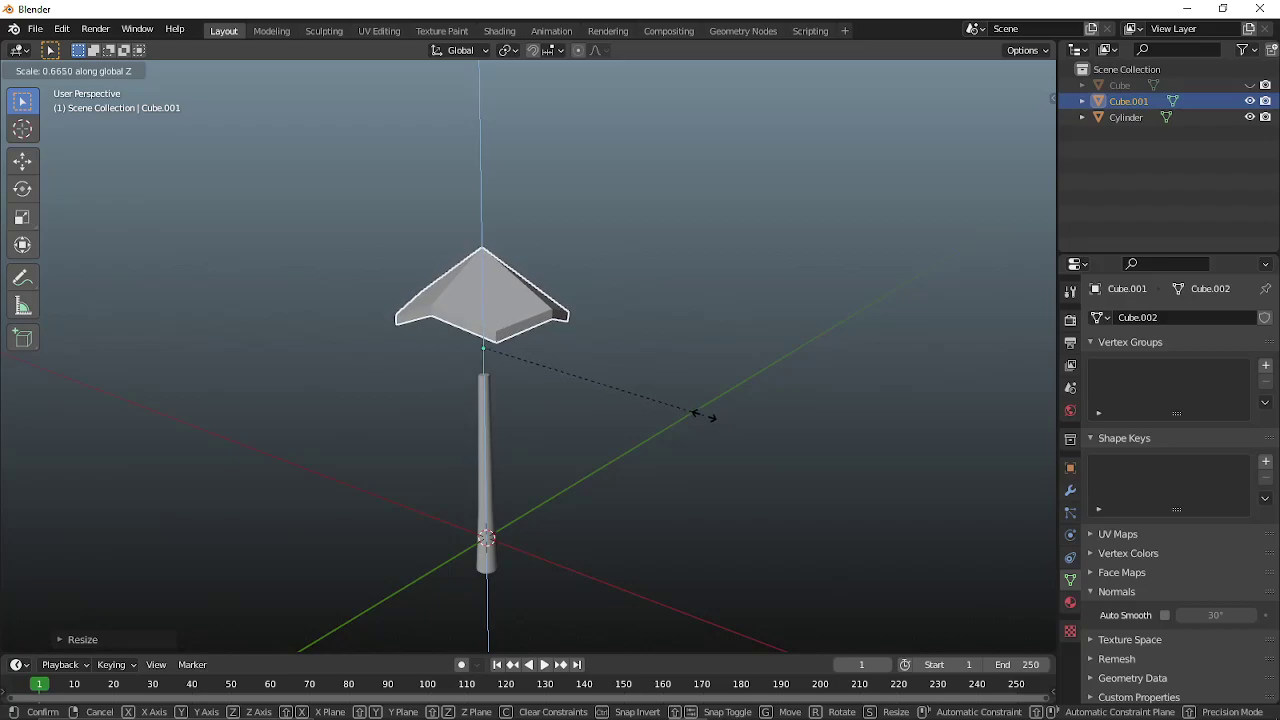
pyautogui.click(674, 477)
# - Lower the peaked slab along Z onto the lower part of the trunk
pyautogui.press('g')
pyautogui.press('z')
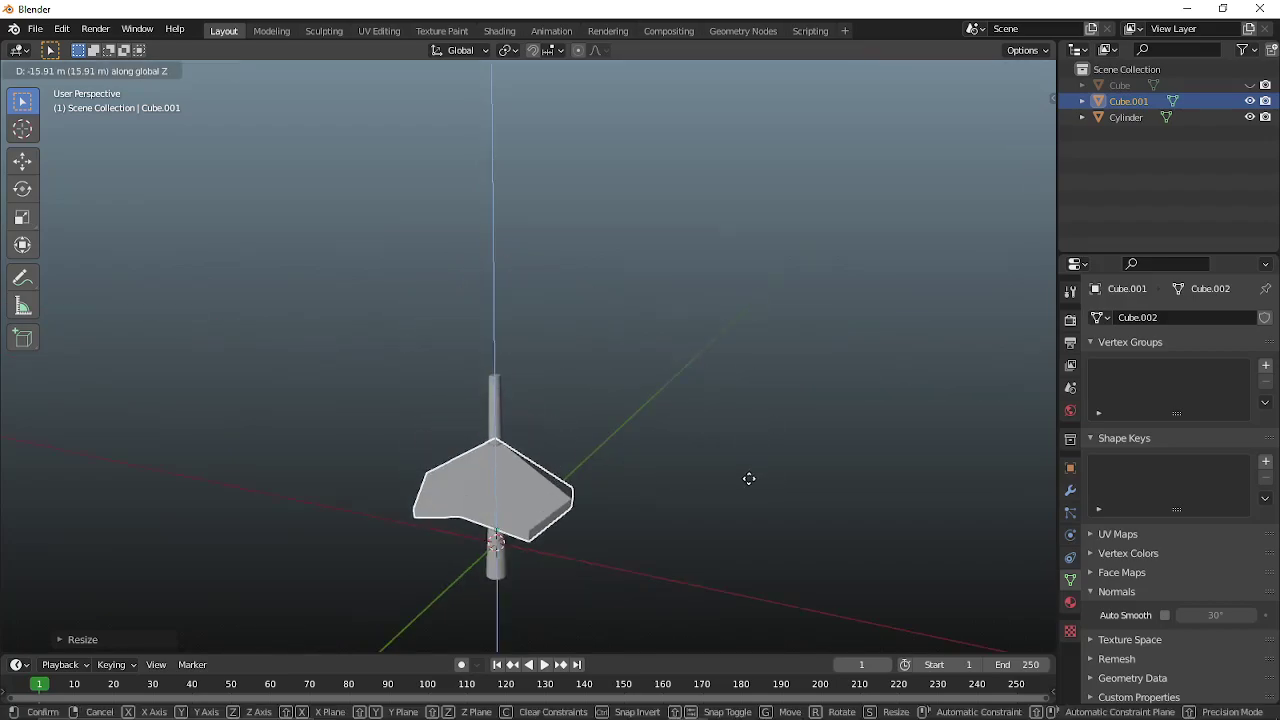
pyautogui.click(751, 504)
pyautogui.moveTo(751, 504)
pyautogui.mouseDown(button='middle')
pyautogui.moveTo(689, 492)
pyautogui.moveTo(746, 478)
pyautogui.moveTo(763, 498)
pyautogui.mouseUp(button='middle')
# - Select the slab's middle column of vertices in Edit Mode and scale it along Y with proportional editing turned off
pyautogui.press('Tab')
pyautogui.moveTo(593, 443); pyautogui.dragTo(611, 437, button='middle')
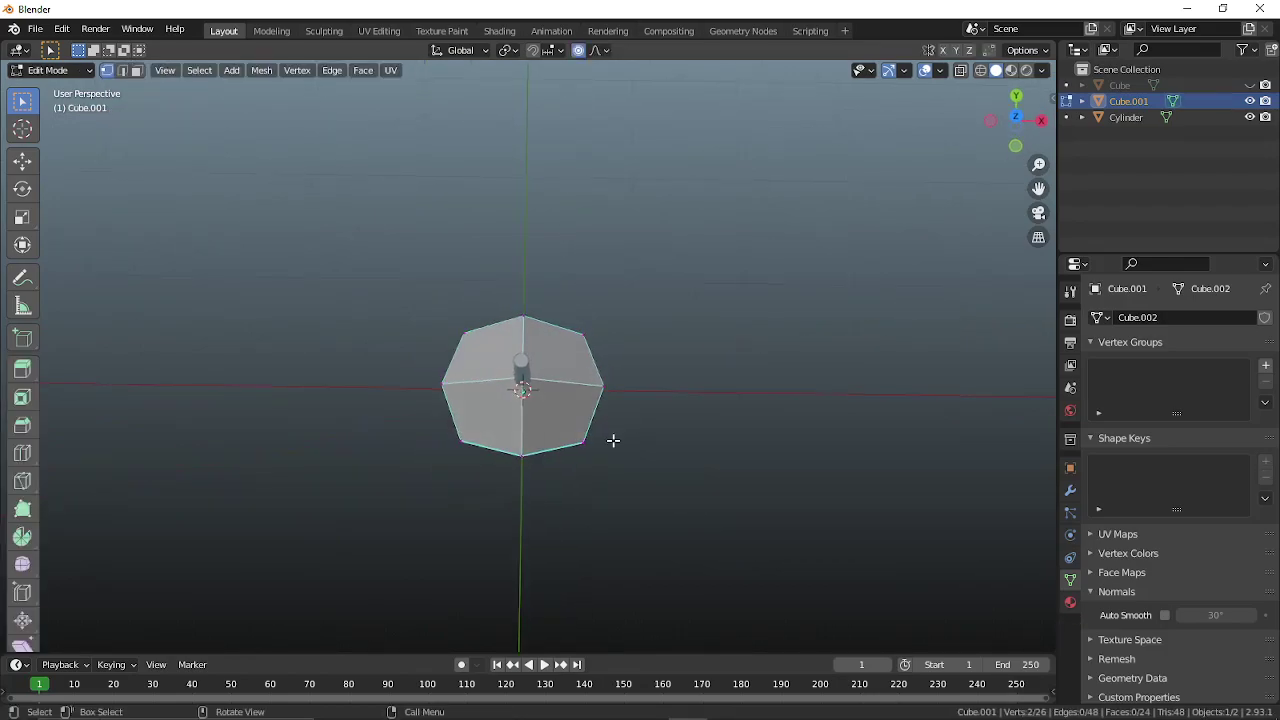
pyautogui.hotkey('alt', 'z')
pyautogui.moveTo(558, 500); pyautogui.dragTo(558, 500)
pyautogui.hotkey('alt', 'z')
pyautogui.press('s')
pyautogui.press('y')
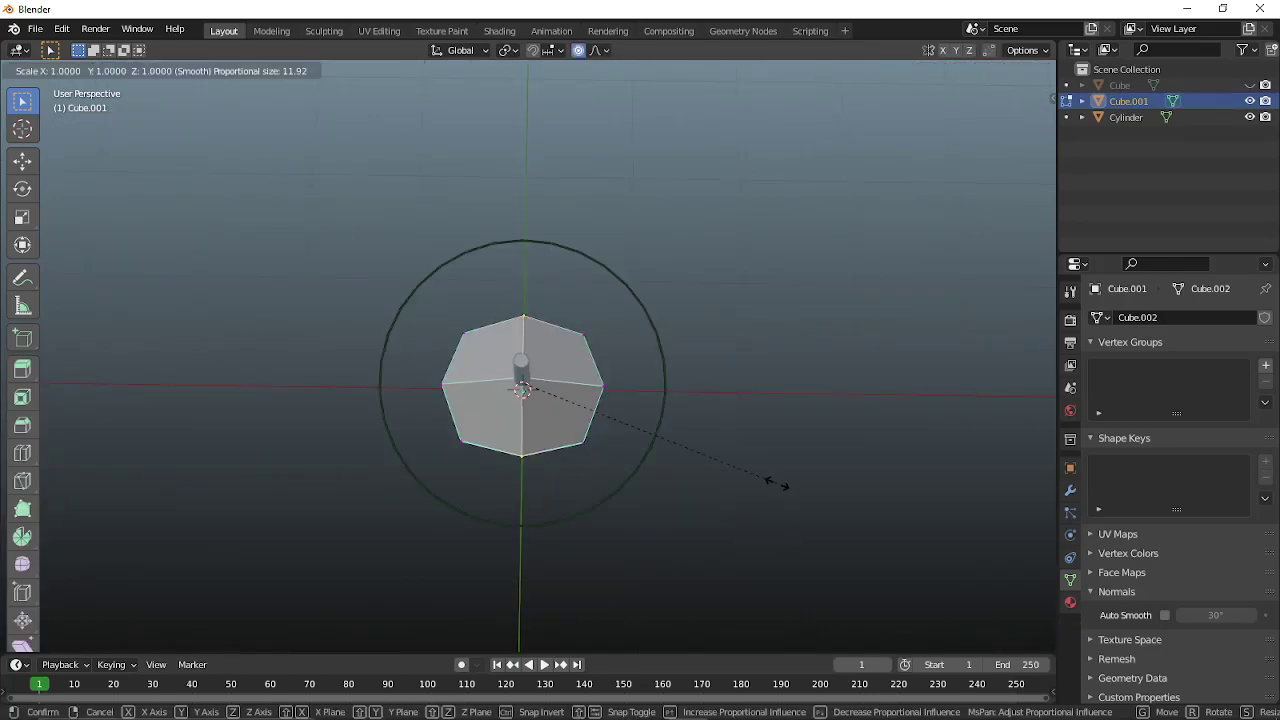
pyautogui.press('Escape')
pyautogui.press('o')
pyautogui.press('s')
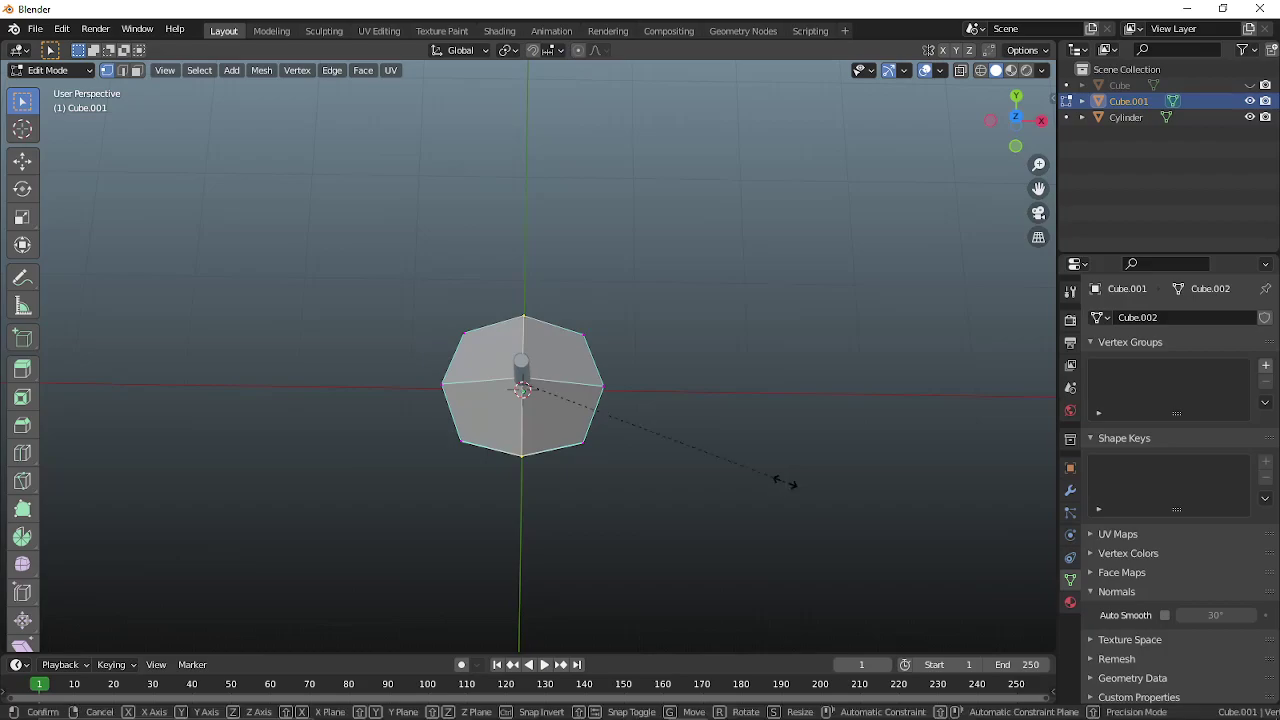
pyautogui.press('y')
pyautogui.click(805, 487)
pyautogui.moveTo(726, 549); pyautogui.dragTo(580, 319, button='middle')
# - In Object Mode, flatten the whole peaked slab by scaling it down along Z
pyautogui.press('Tab')
pyautogui.click(699, 430)
pyautogui.scroll(2, 701, 431)
pyautogui.click(580, 319)
pyautogui.press('s')
pyautogui.press('z')
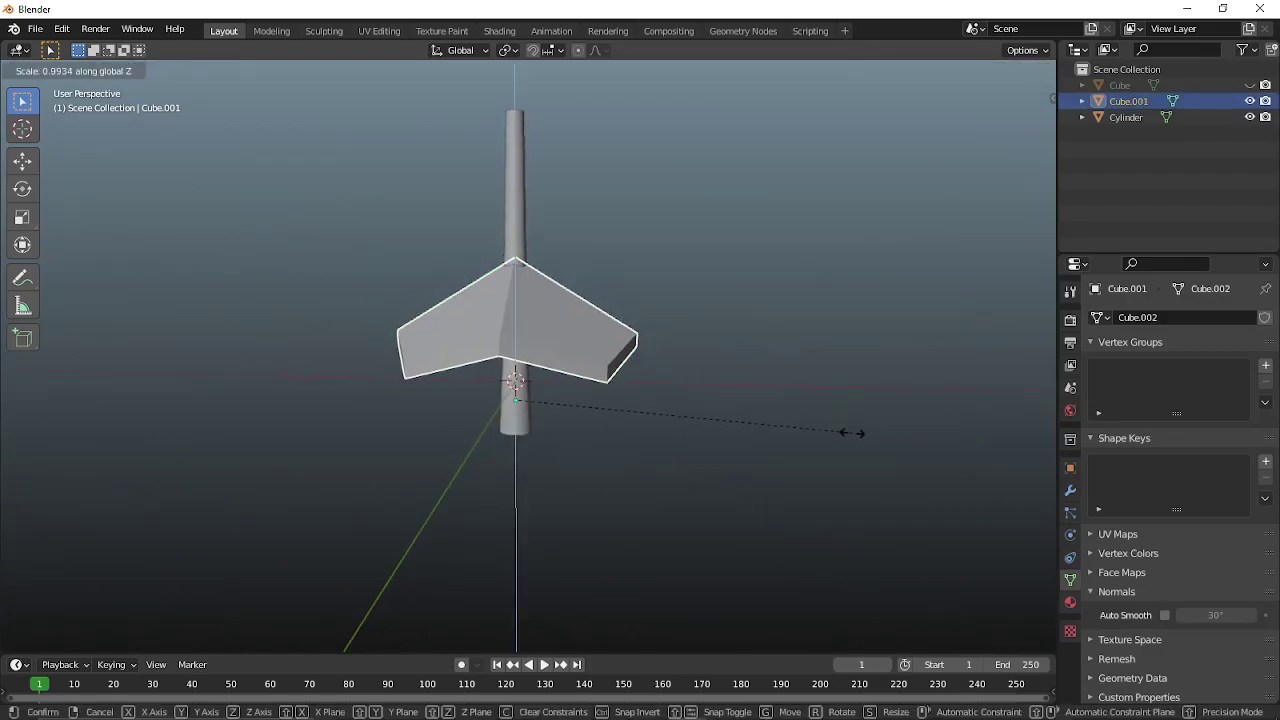
pyautogui.click(652, 383)
# - Select the slab's centre vertices in wireframe, raise them along Z to sharpen the peak, and return to Object Mode
pyautogui.moveTo(652, 384); pyautogui.dragTo(665, 460, button='middle')
pyautogui.scroll(3, 665, 460)
pyautogui.press('Tab')
pyautogui.hotkey('shift', 'z')
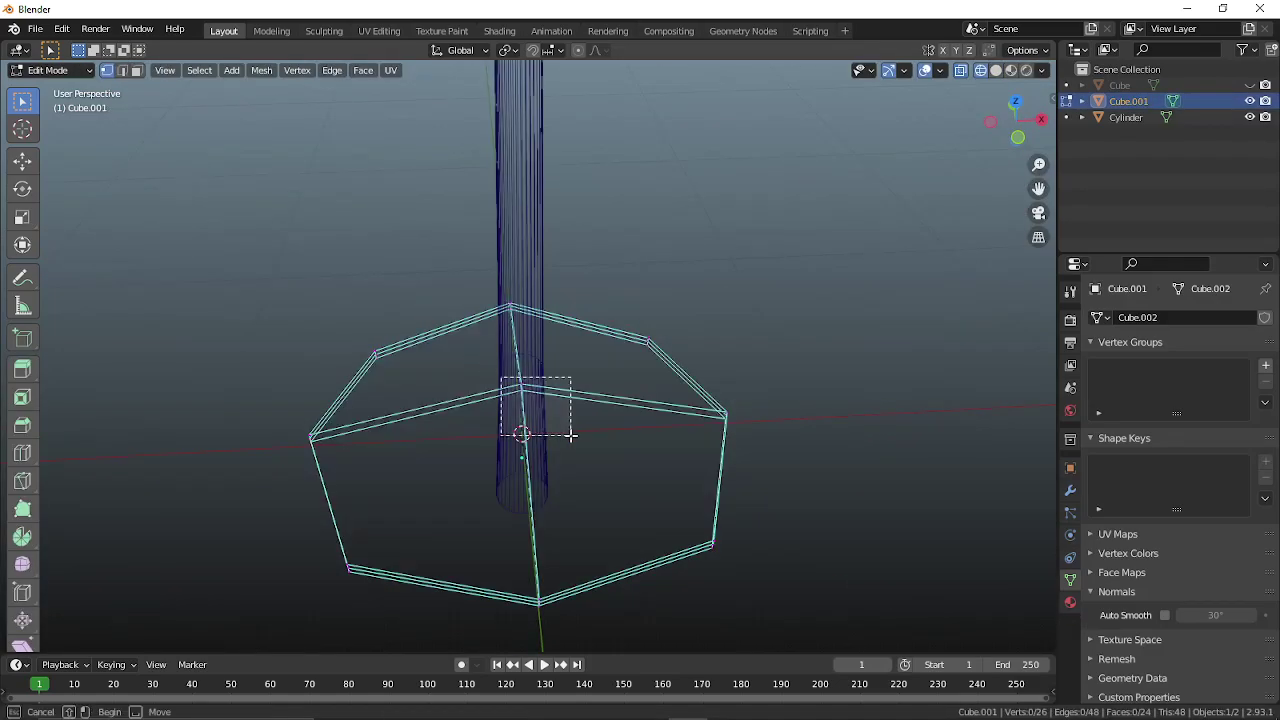
pyautogui.moveTo(571, 436); pyautogui.dragTo(580, 443)
pyautogui.hotkey('shift', 'z')
pyautogui.moveTo(609, 437); pyautogui.dragTo(615, 396, button='middle')
pyautogui.press('g')
pyautogui.press('z')
pyautogui.rightClick(613, 371)
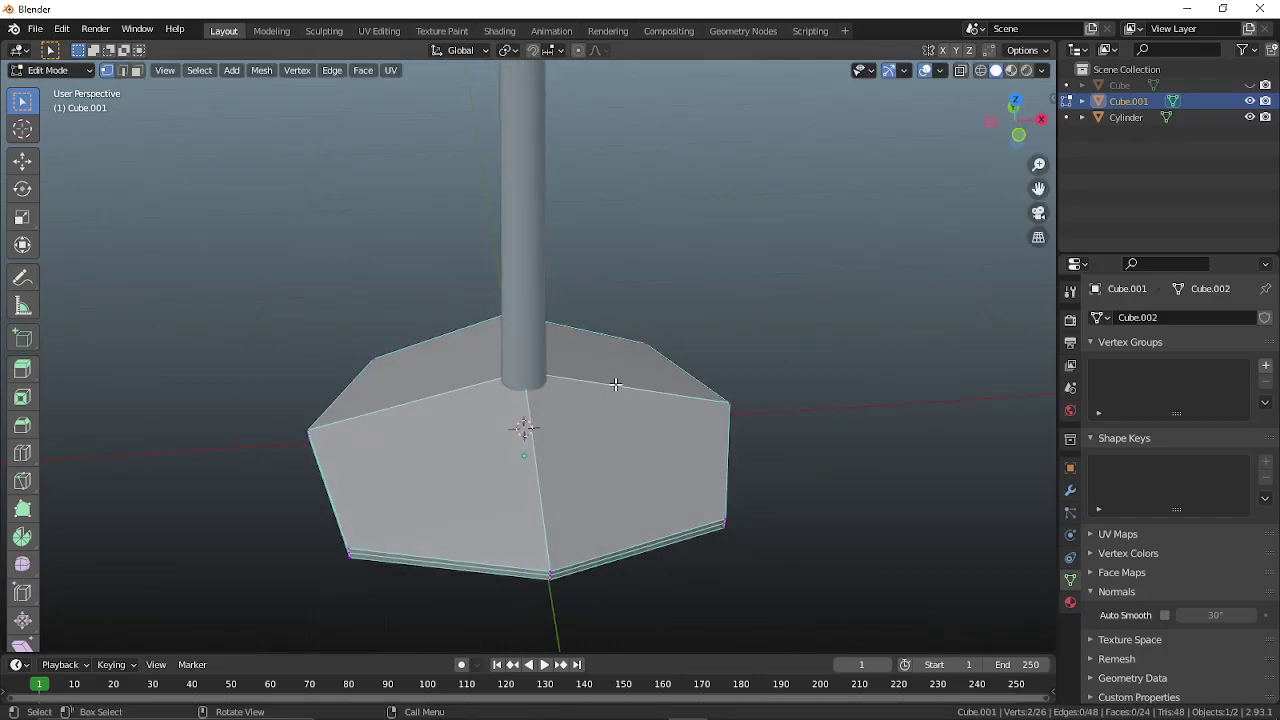
pyautogui.press('g')
pyautogui.press('z')
pyautogui.click(626, 360)
pyautogui.press('Tab')
# - Duplicate the slab upward along Z and scale the copy down slightly as the second tier
pyautogui.moveTo(626, 360); pyautogui.dragTo(788, 554, button='middle')
pyautogui.click(771, 477)
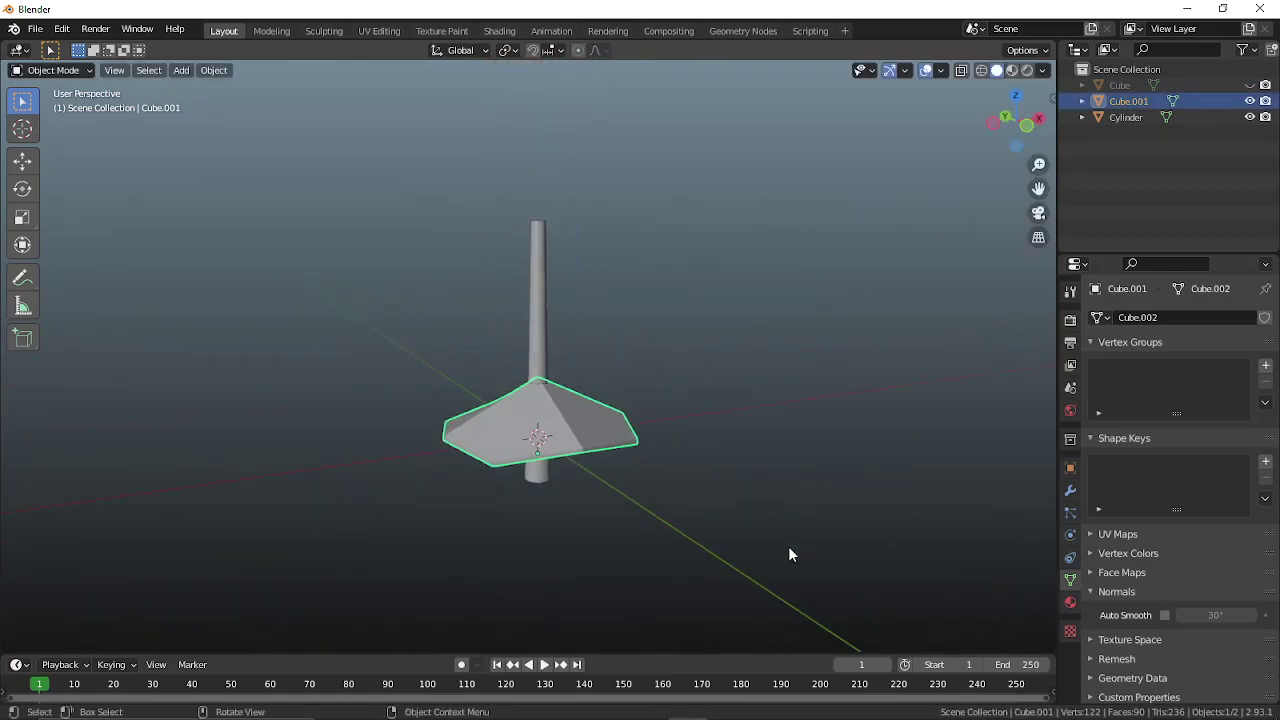
pyautogui.hotkey('shift', 'd')
pyautogui.press('z')
pyautogui.click(774, 513)
pyautogui.press('s')
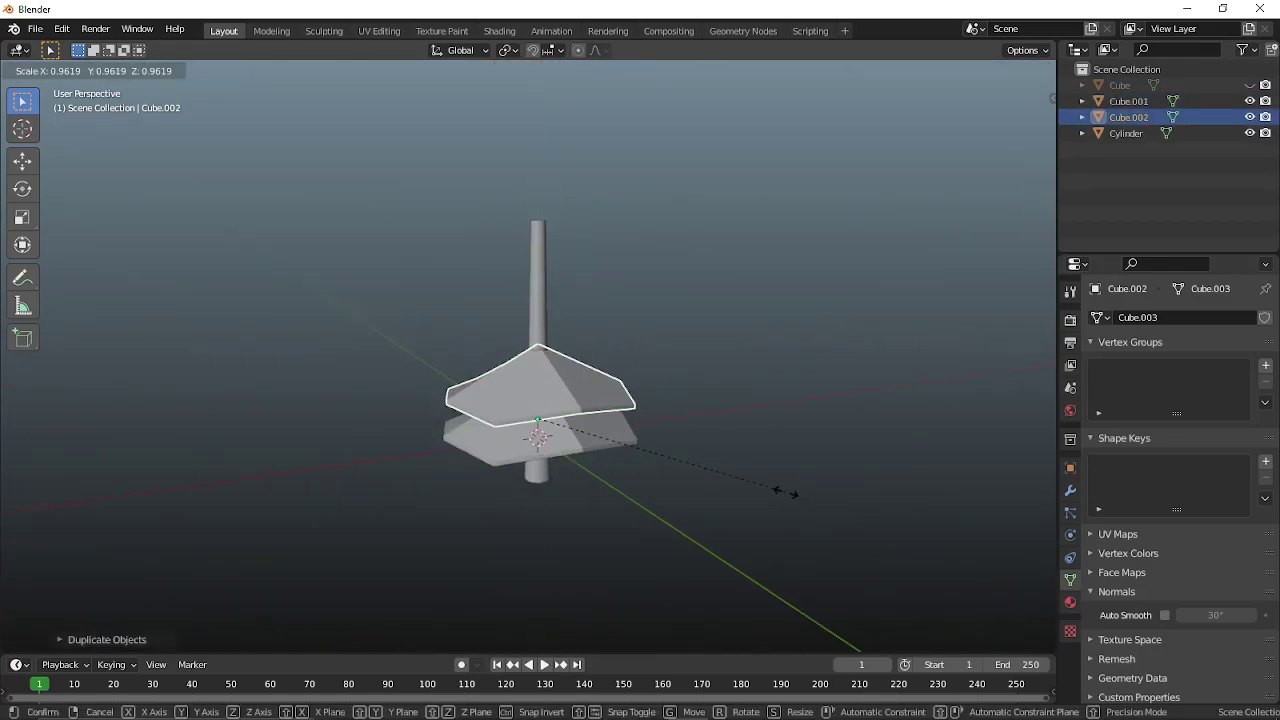
pyautogui.click(760, 499)
# - Duplicate the second tier upward along Z and scale the copy down to form the third tier
pyautogui.hotkey('shift', 'd')
pyautogui.press('z')
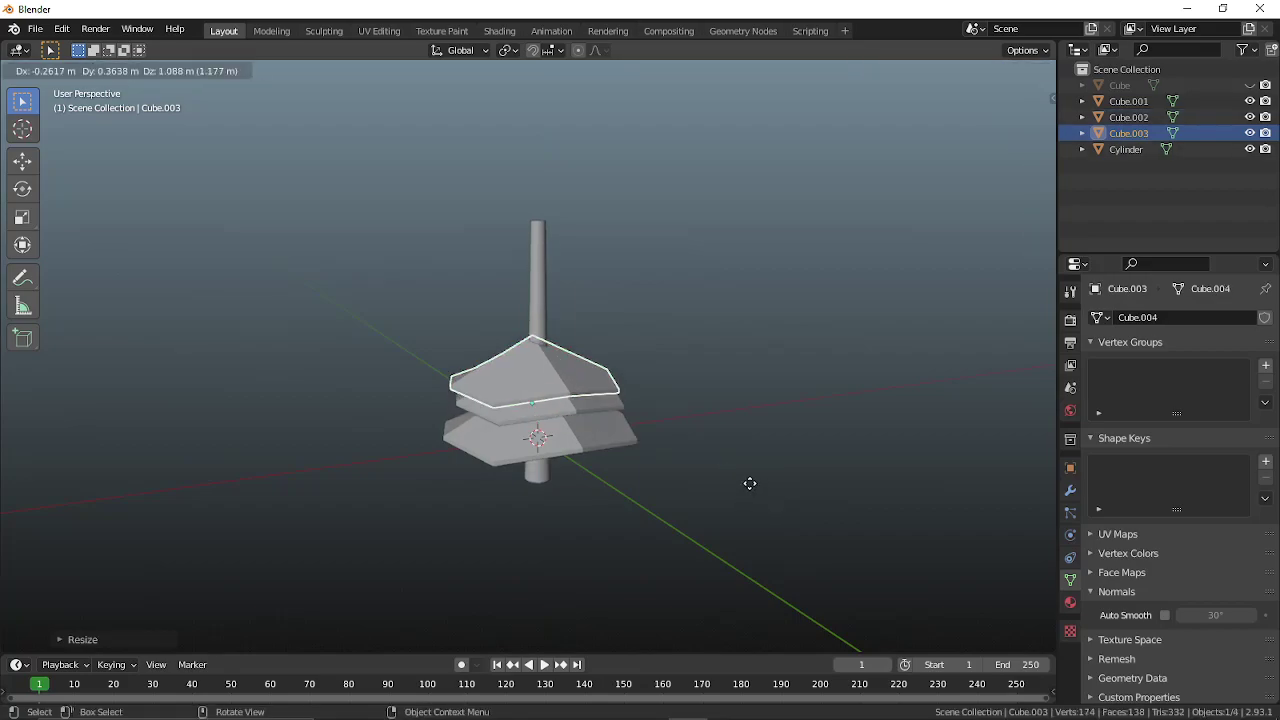
pyautogui.click(754, 470)
pyautogui.press('s')
pyautogui.click(830, 505)
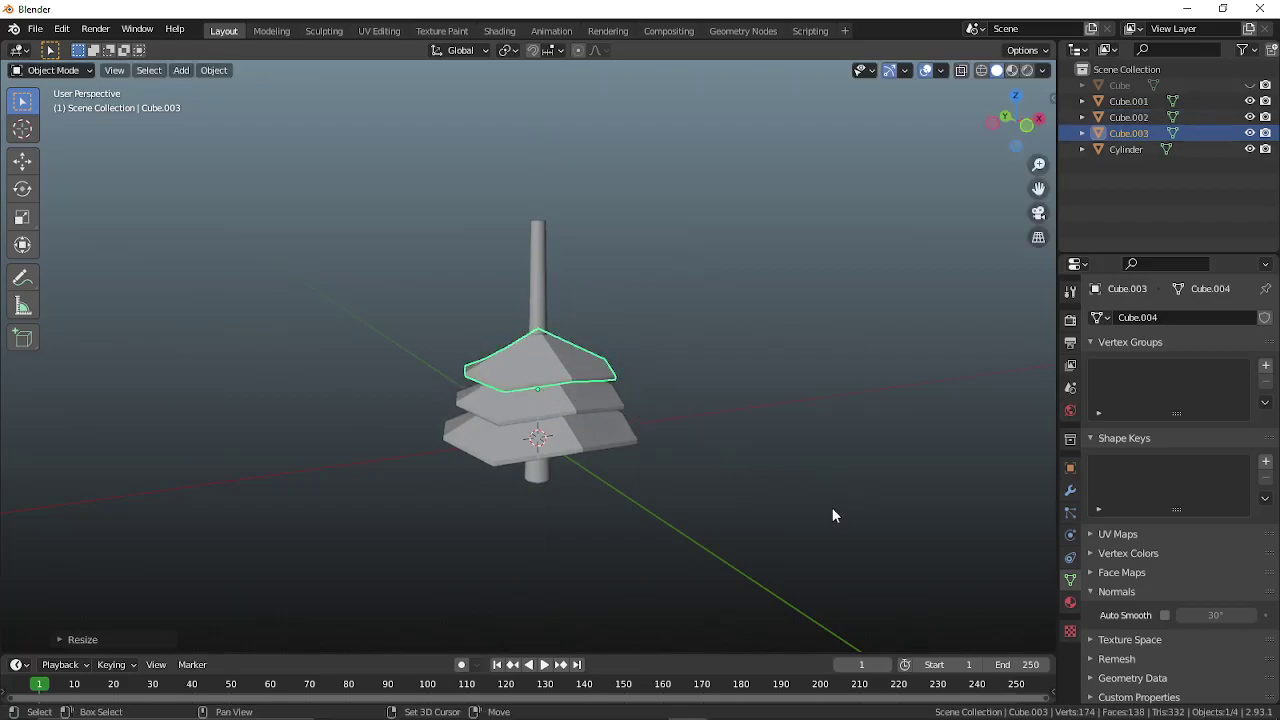
# - Duplicate the third tier upward along Z and shrink the copy slightly to form the fourth tier
pyautogui.hotkey('shift', 'd')
pyautogui.press('z')
pyautogui.click(836, 492)
pyautogui.press('s')
pyautogui.click(836, 487)
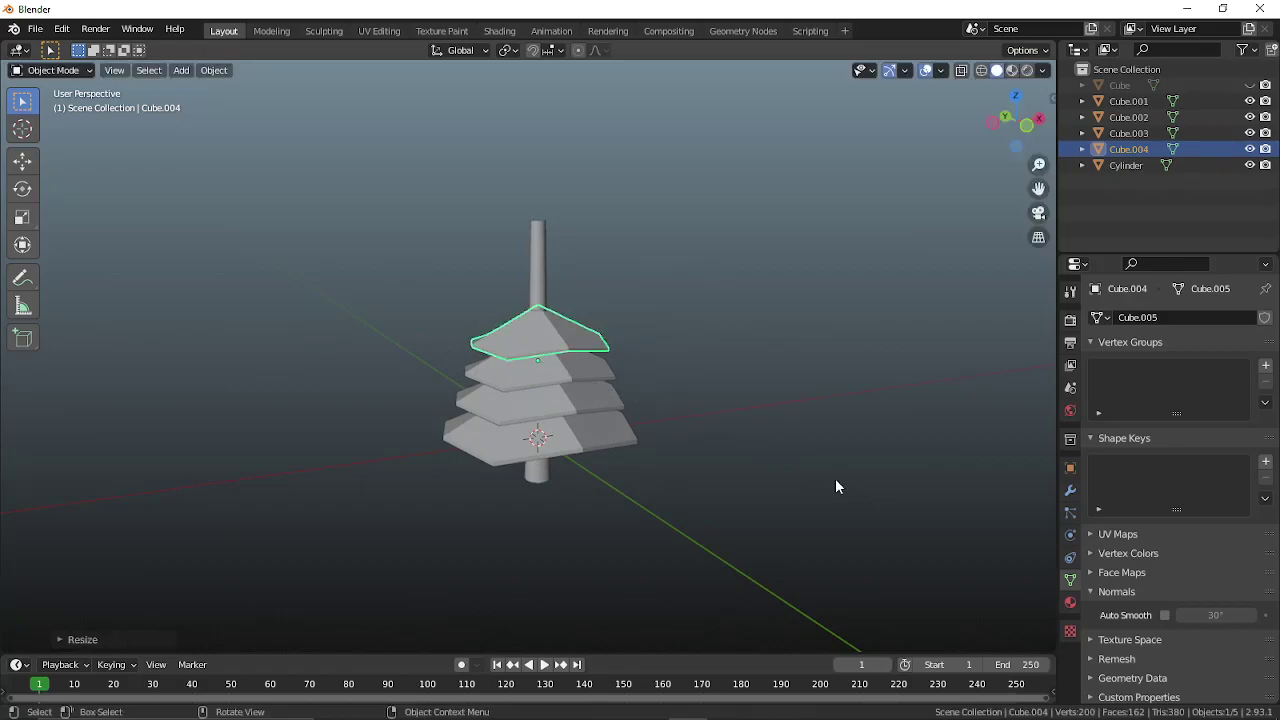
# - Add a smaller fifth tier by duplicating the fourth one upward along Z and scaling it down
pyautogui.hotkey('shift', 'd')
pyautogui.press('z')
pyautogui.click(831, 455)
pyautogui.press('s')
pyautogui.click(827, 478)
# - Duplicate the fifth tier up to the trunk's tip, scale it down, and stretch it by about 1.6 along Z as the pointed top
pyautogui.moveTo(827, 478); pyautogui.dragTo(681, 440, button='middle')
pyautogui.moveTo(604, 365)
pyautogui.mouseDown(button='middle')
pyautogui.moveTo(591, 314)
pyautogui.moveTo(586, 371)
pyautogui.mouseUp(button='middle')
pyautogui.scroll(3, 771, 551)
pyautogui.hotkey('shift', 'd')
pyautogui.press('z')
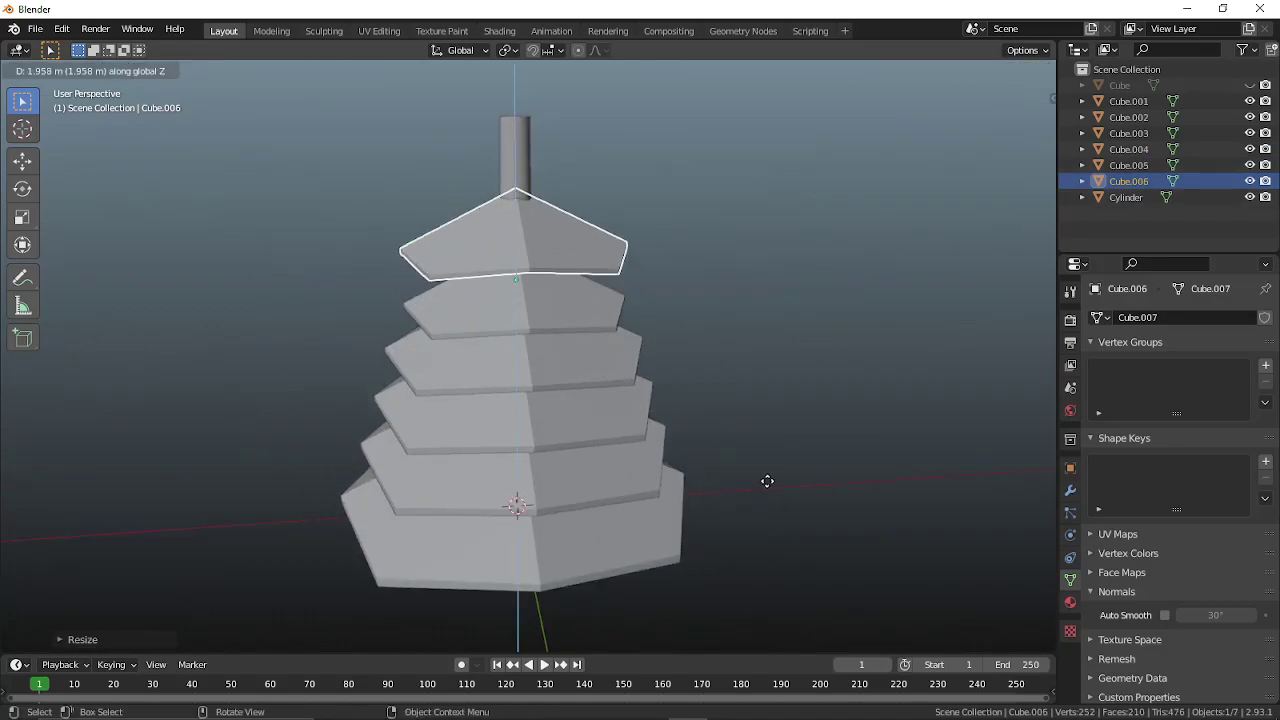
pyautogui.click(767, 370)
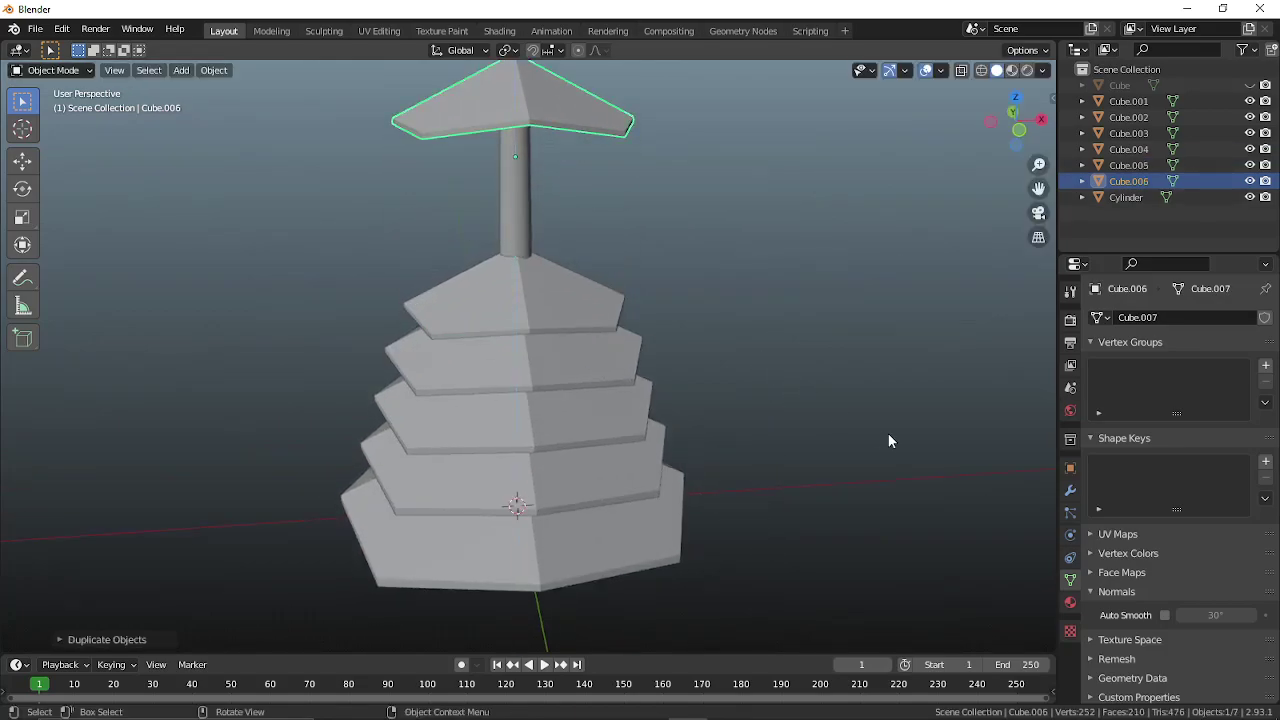
pyautogui.press('s')
pyautogui.press('z')
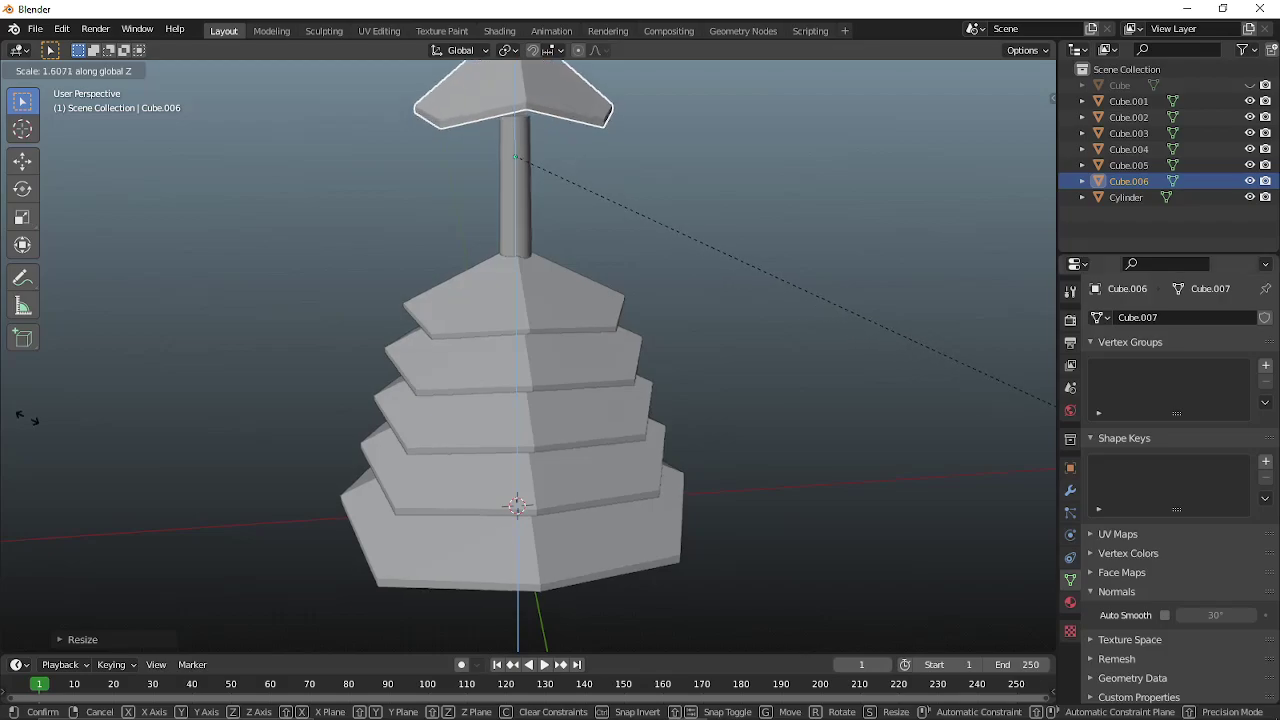
pyautogui.click(27, 418)
# - Duplicate the fourth tier up along Z to just beneath the pointed top and scale the copy down to fit
pyautogui.moveTo(478, 314); pyautogui.dragTo(530, 364)
pyautogui.scroll(-1, 570, 405)
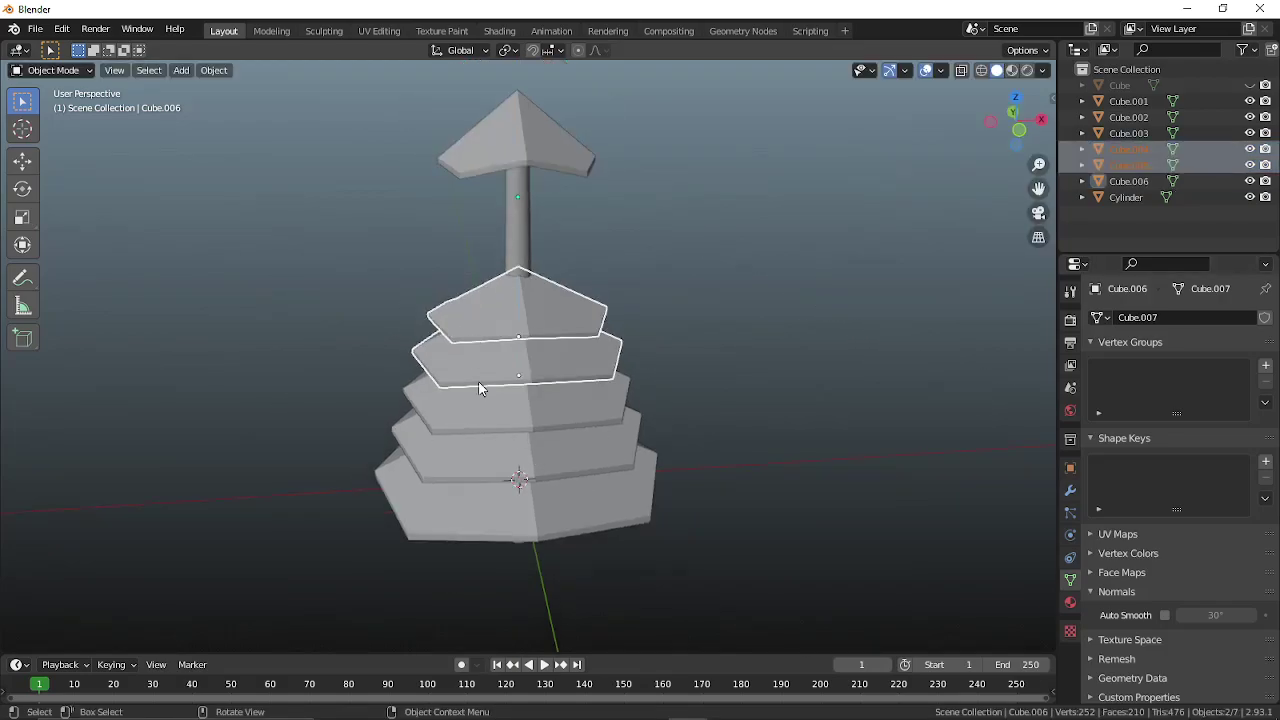
pyautogui.click(588, 372)
pyautogui.hotkey('shift', 'd')
pyautogui.press('z')
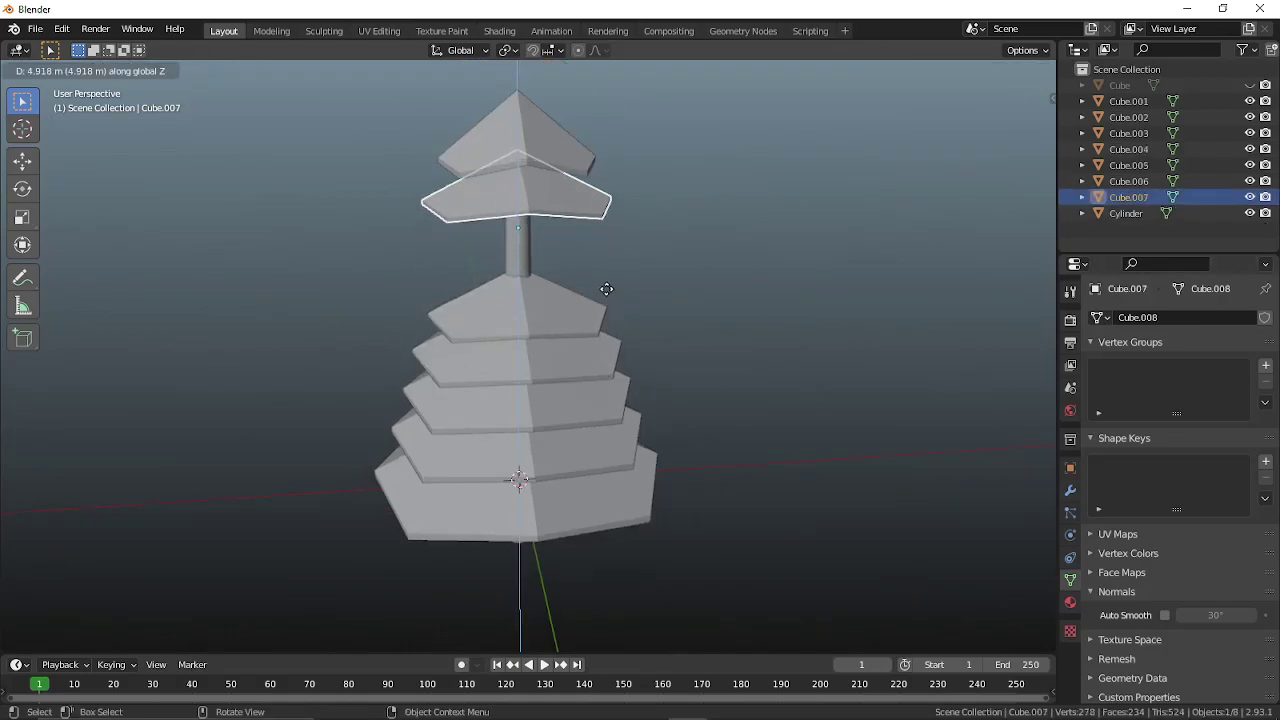
pyautogui.click(616, 277)
pyautogui.press('s')
pyautogui.click(596, 313)
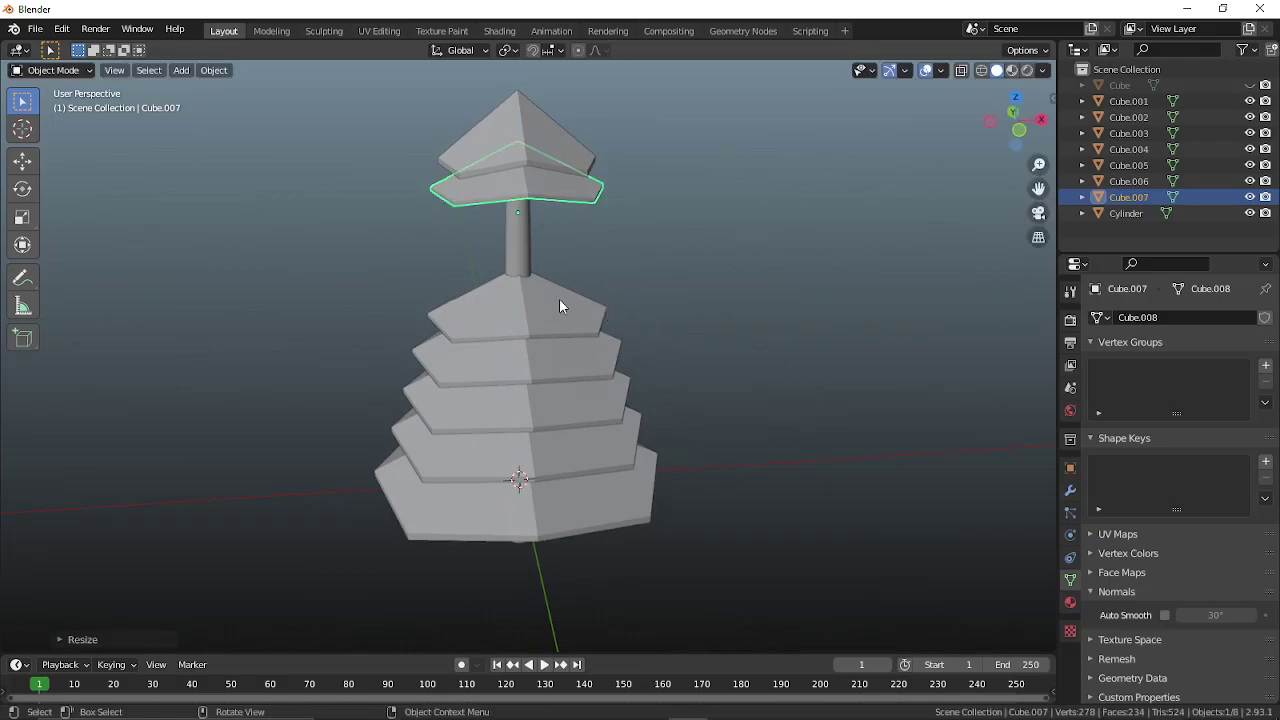
# - Duplicate the fifth tier and raise the copy about 4.4 m along Z, below the two uppermost tiers
pyautogui.click(559, 298)
pyautogui.hotkey('shift', 'd')
pyautogui.press('z')
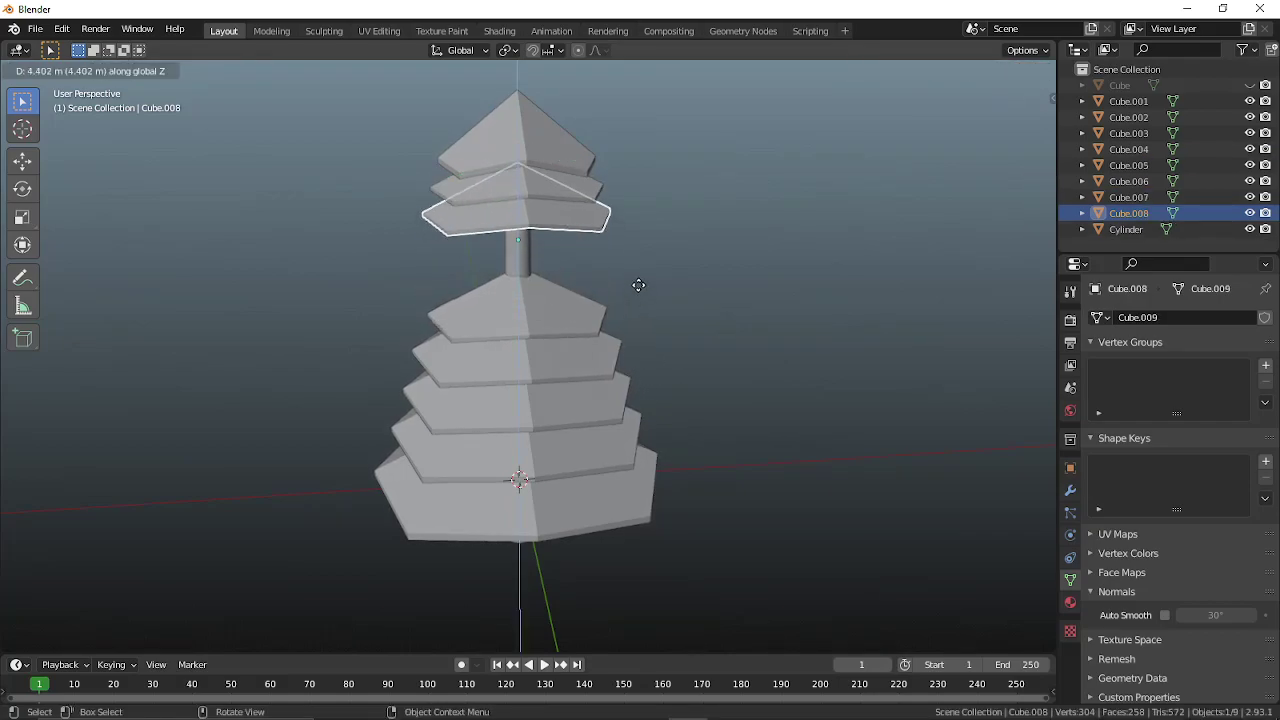
pyautogui.click(638, 285)
pyautogui.moveTo(588, 321)
pyautogui.mouseDown(button='middle')
pyautogui.moveTo(569, 274)
pyautogui.moveTo(507, 315)
pyautogui.moveTo(565, 311)
pyautogui.mouseUp(button='middle')
pyautogui.press('s')
pyautogui.press('Escape')
# - Select the five lower tiers and scale them up together by about 1.08
pyautogui.click(557, 308)
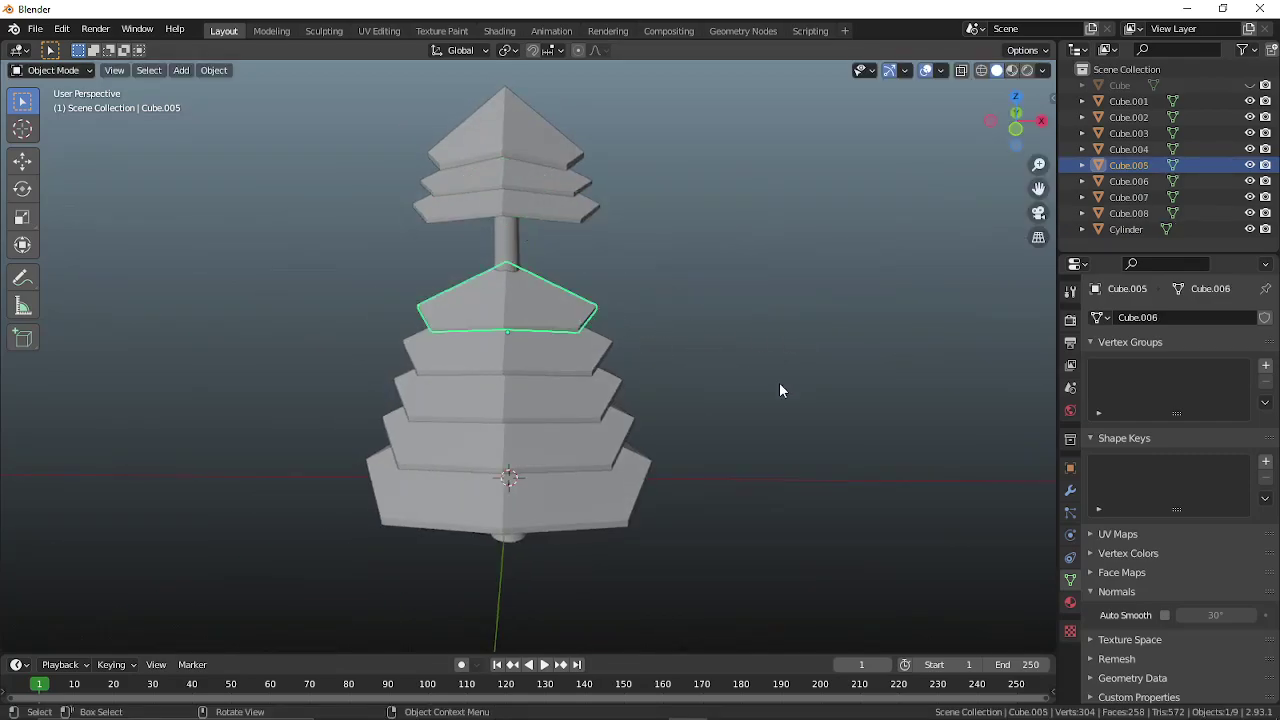
pyautogui.keyDown('shift'); pyautogui.click(585, 368); pyautogui.keyUp('shift')
pyautogui.keyDown('shift'); pyautogui.click(592, 405); pyautogui.keyUp('shift')
pyautogui.keyDown('shift'); pyautogui.click(600, 448); pyautogui.keyUp('shift')
pyautogui.keyDown('shift'); pyautogui.click(607, 488); pyautogui.keyUp('shift')
pyautogui.press('s')
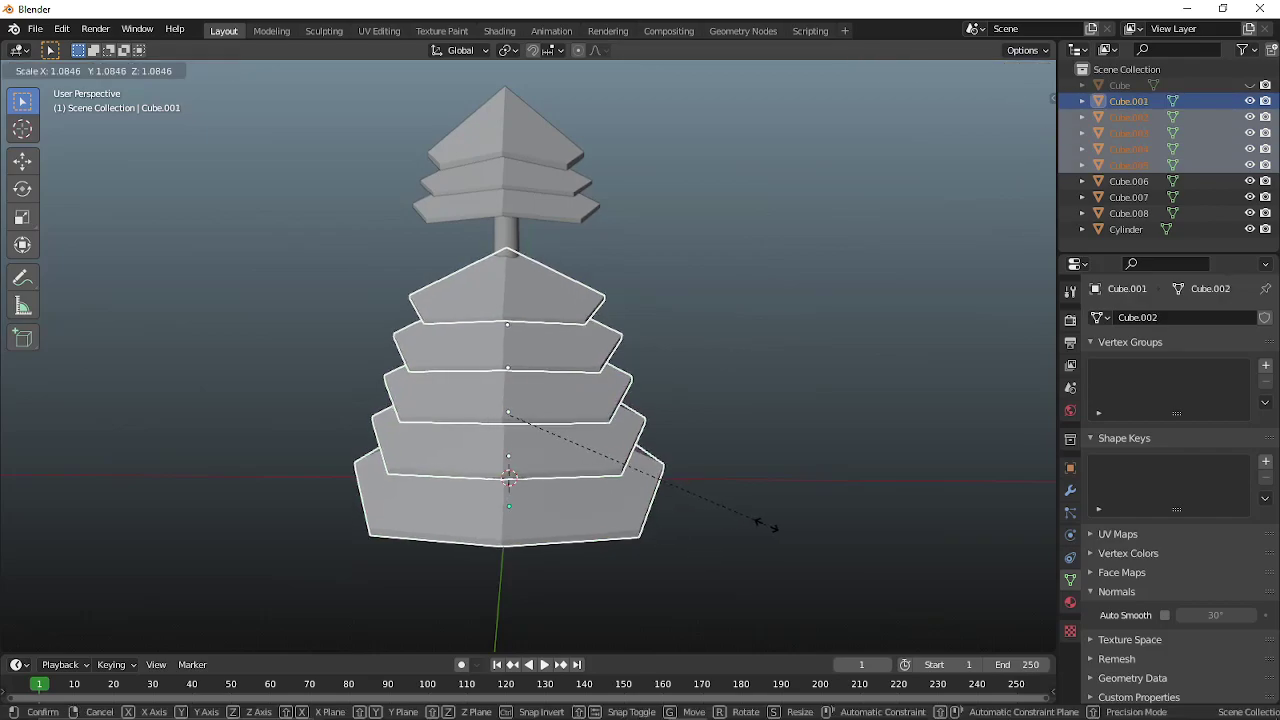
pyautogui.click(770, 527)
# - Duplicate the highest of the five lower tiers, raise the copy along Z, and scale it slightly to start filling the trunk gap
pyautogui.click(545, 305)
pyautogui.hotkey('shift', 'd')
pyautogui.press('z')
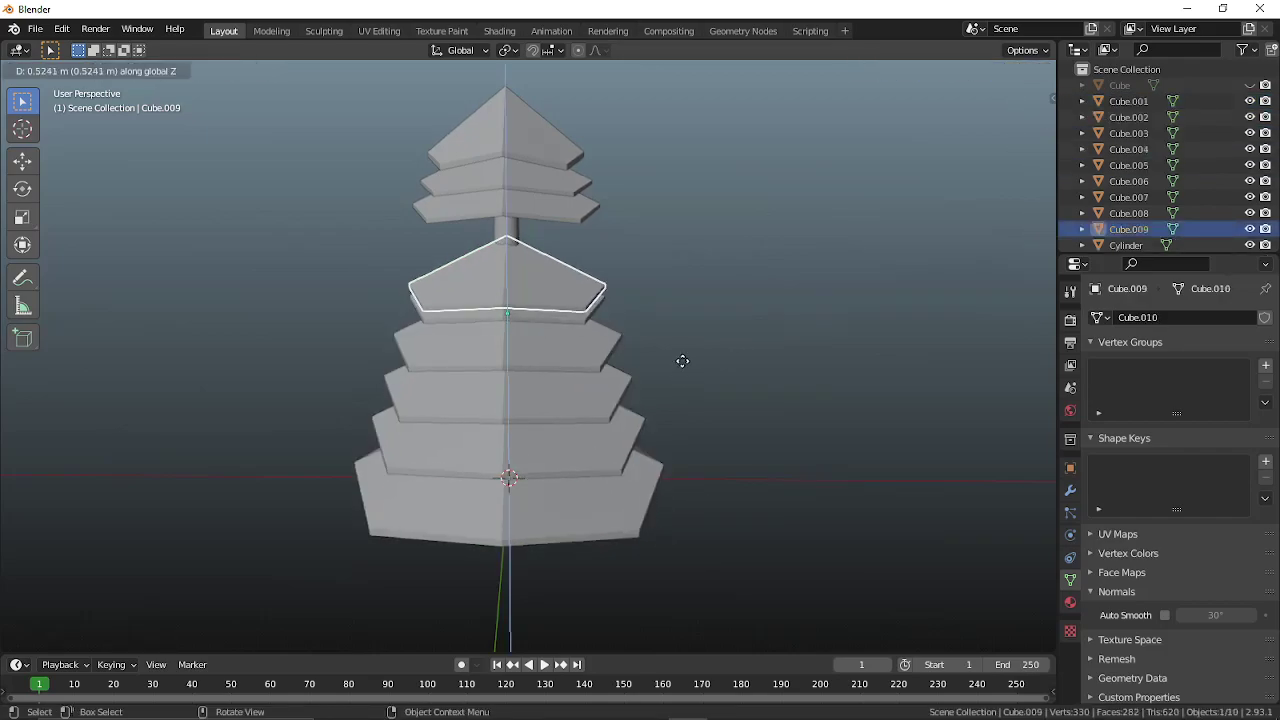
pyautogui.click(683, 355)
pyautogui.press('s')
pyautogui.rightClick(777, 414)
pyautogui.press('g')
pyautogui.press('z')
pyautogui.click(771, 398)
pyautogui.press('s')
pyautogui.click(760, 394)
# - Duplicate the new sixth tier upward along Z and scale the copy to close the remaining trunk gap
pyautogui.hotkey('shift', 'd')
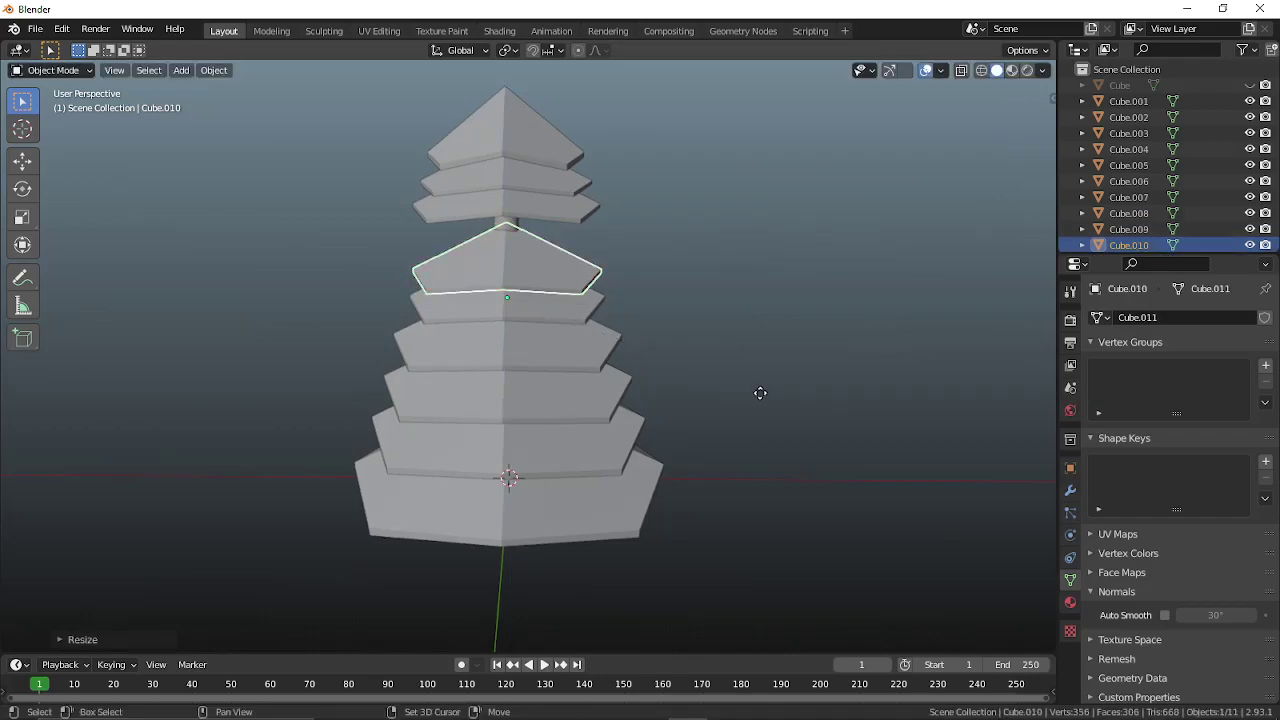
pyautogui.press('z')
pyautogui.click(758, 361)
pyautogui.press('s')
pyautogui.click(775, 375)
# - Select the three uppermost tiers, scale them down together, and raise them slightly along Z
pyautogui.click(568, 205)
pyautogui.keyDown('shift'); pyautogui.click(566, 216); pyautogui.keyUp('shift')
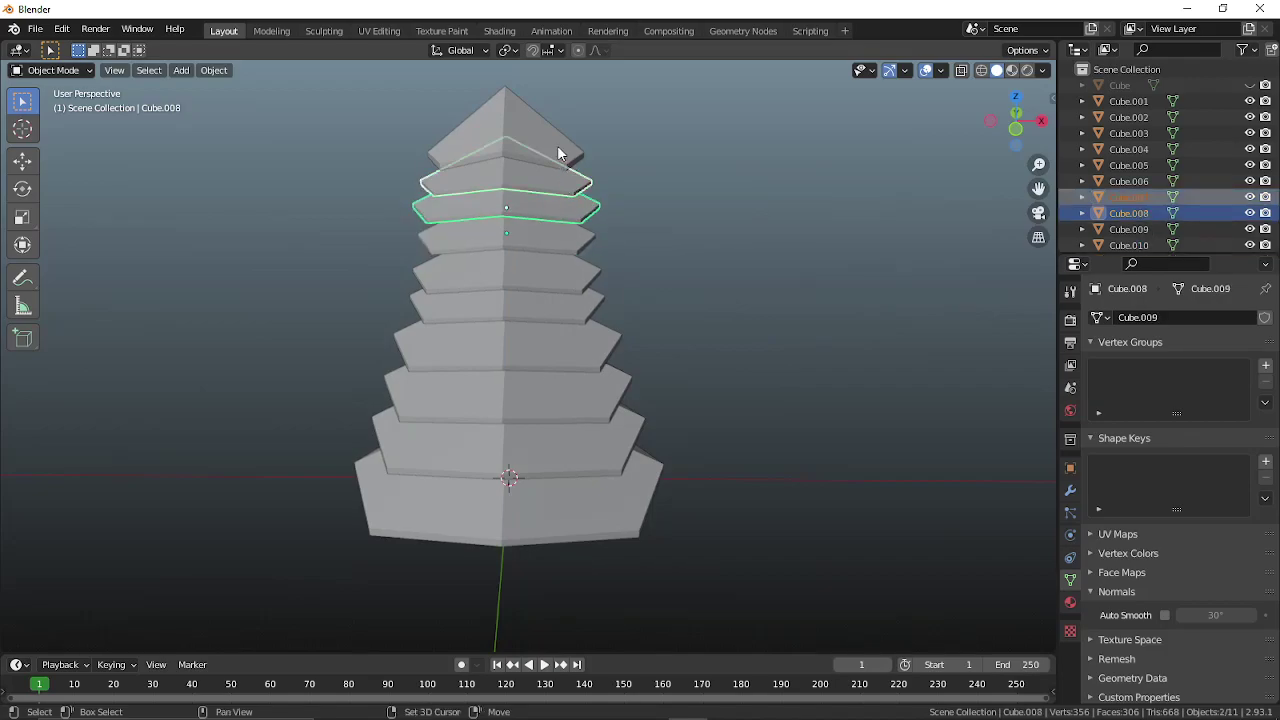
pyautogui.keyDown('shift'); pyautogui.click(563, 152); pyautogui.keyUp('shift')
pyautogui.press('s')
pyautogui.click(745, 277)
pyautogui.moveTo(745, 277); pyautogui.dragTo(738, 330, button='middle')
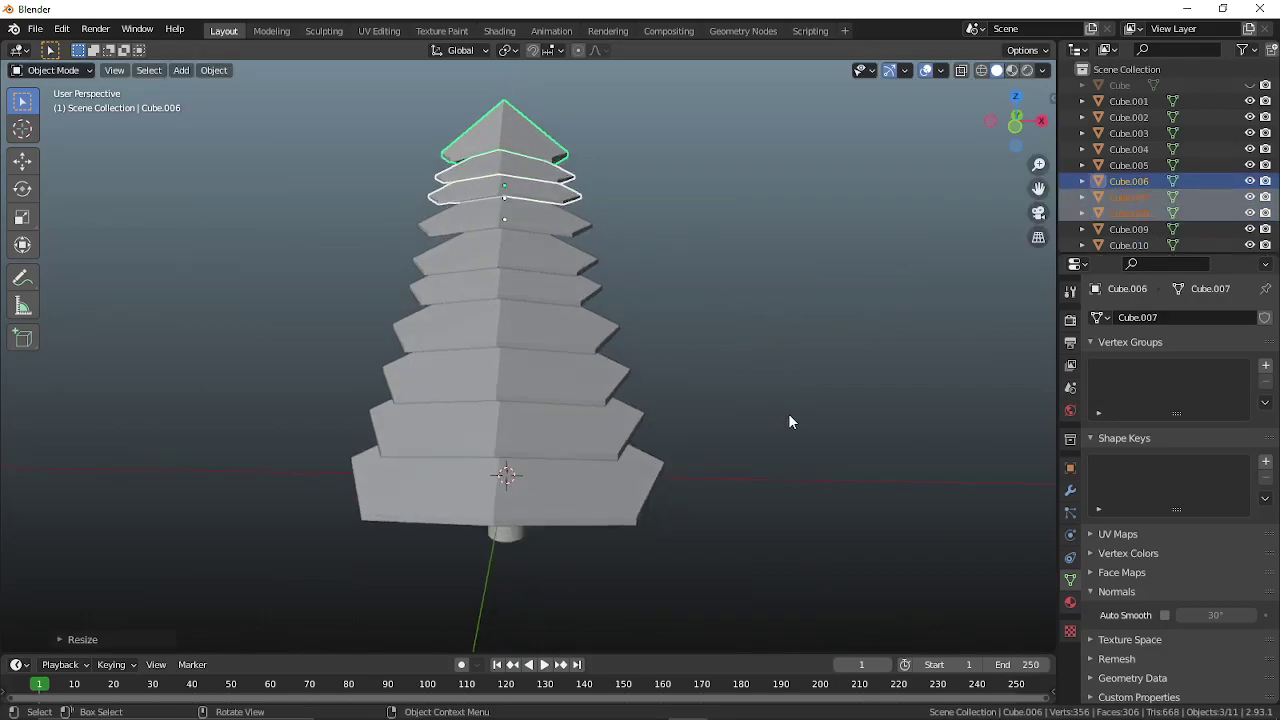
pyautogui.press('g')
pyautogui.press('z')
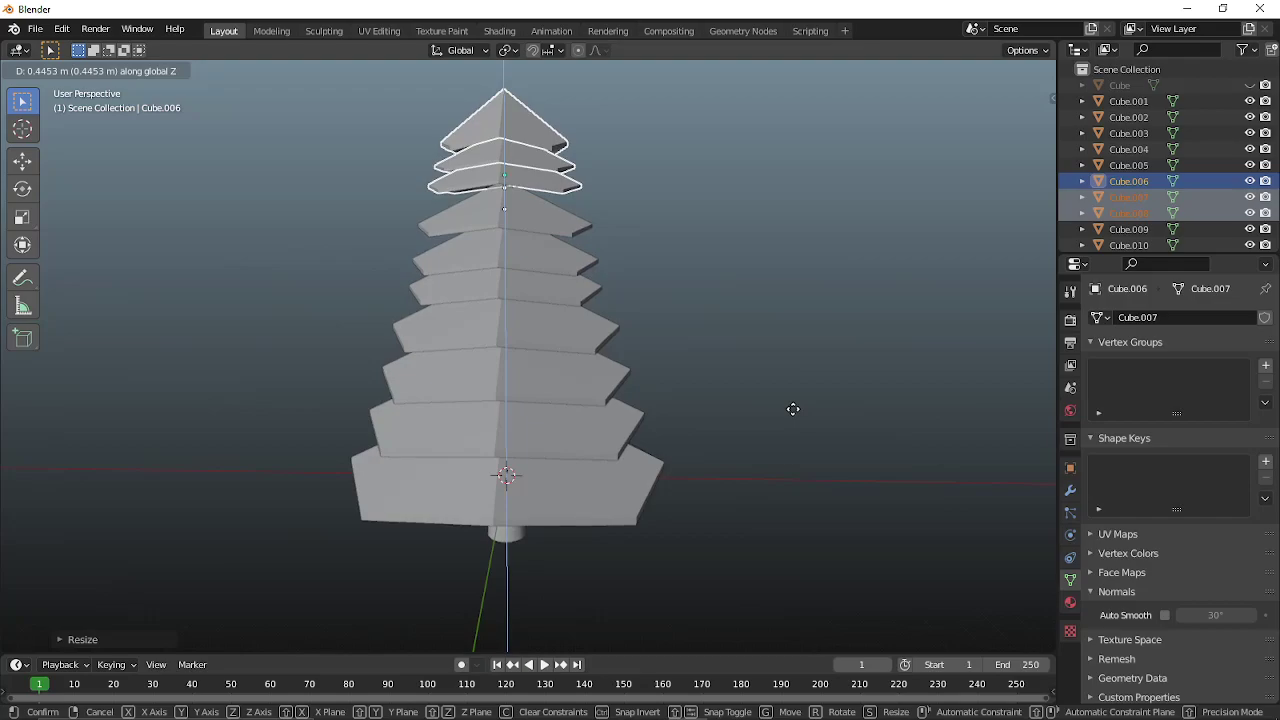
pyautogui.click(790, 413)
# - Adjust the spacing of the upper tiers by moving the top four along Z and raising the top five about 0.24 m
pyautogui.keyDown('shift'); pyautogui.click(577, 226); pyautogui.keyUp('shift')
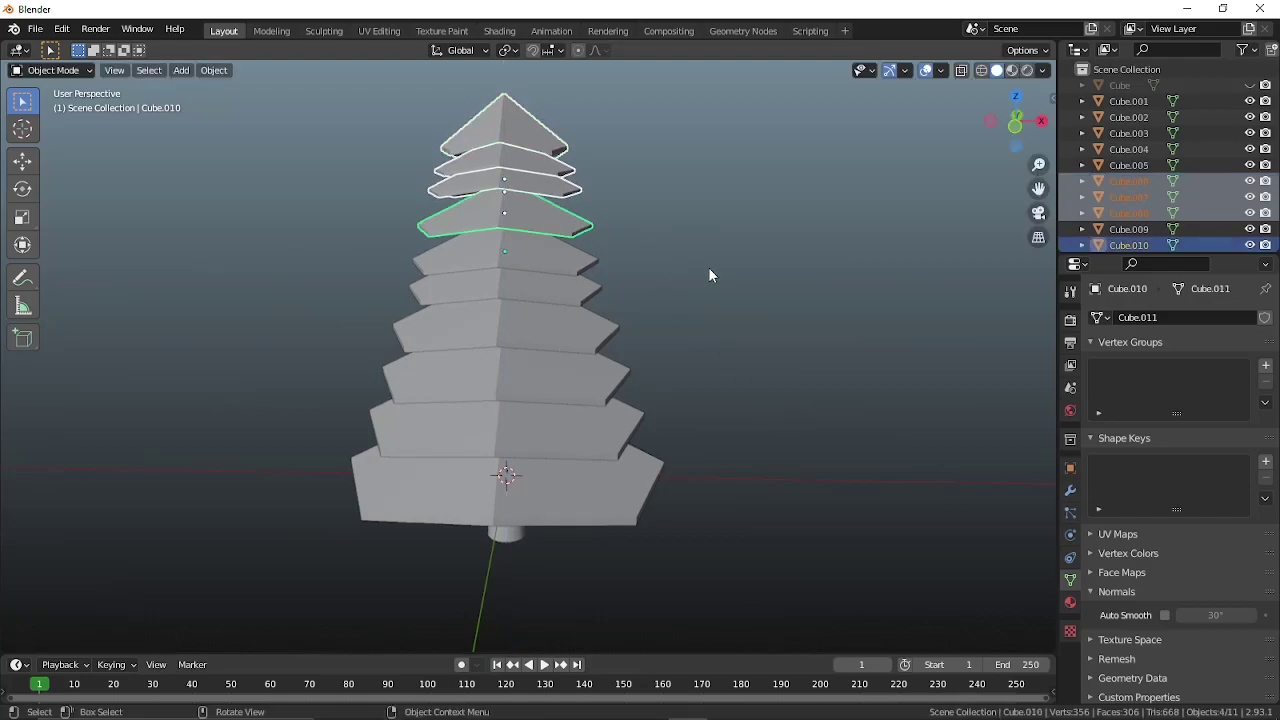
pyautogui.press('g')
pyautogui.press('z')
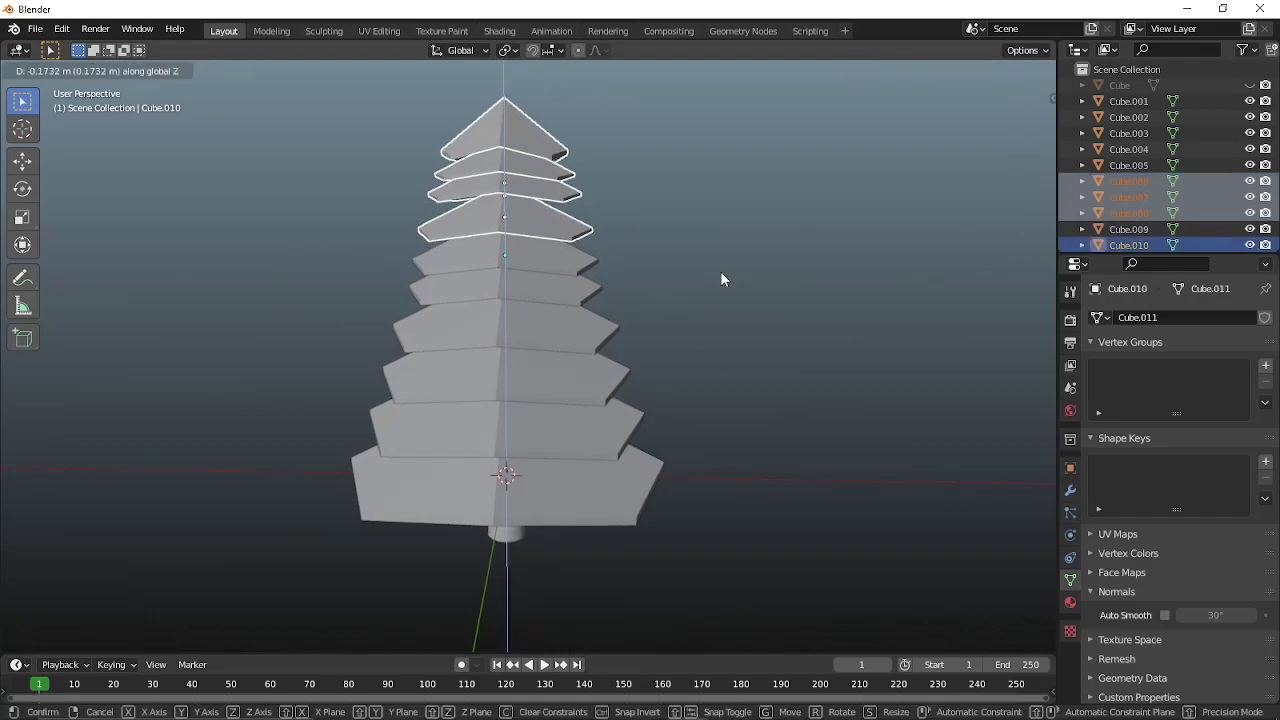
pyautogui.click(721, 272)
pyautogui.keyDown('shift'); pyautogui.click(560, 255); pyautogui.keyUp('shift')
pyautogui.press('g')
pyautogui.press('z')
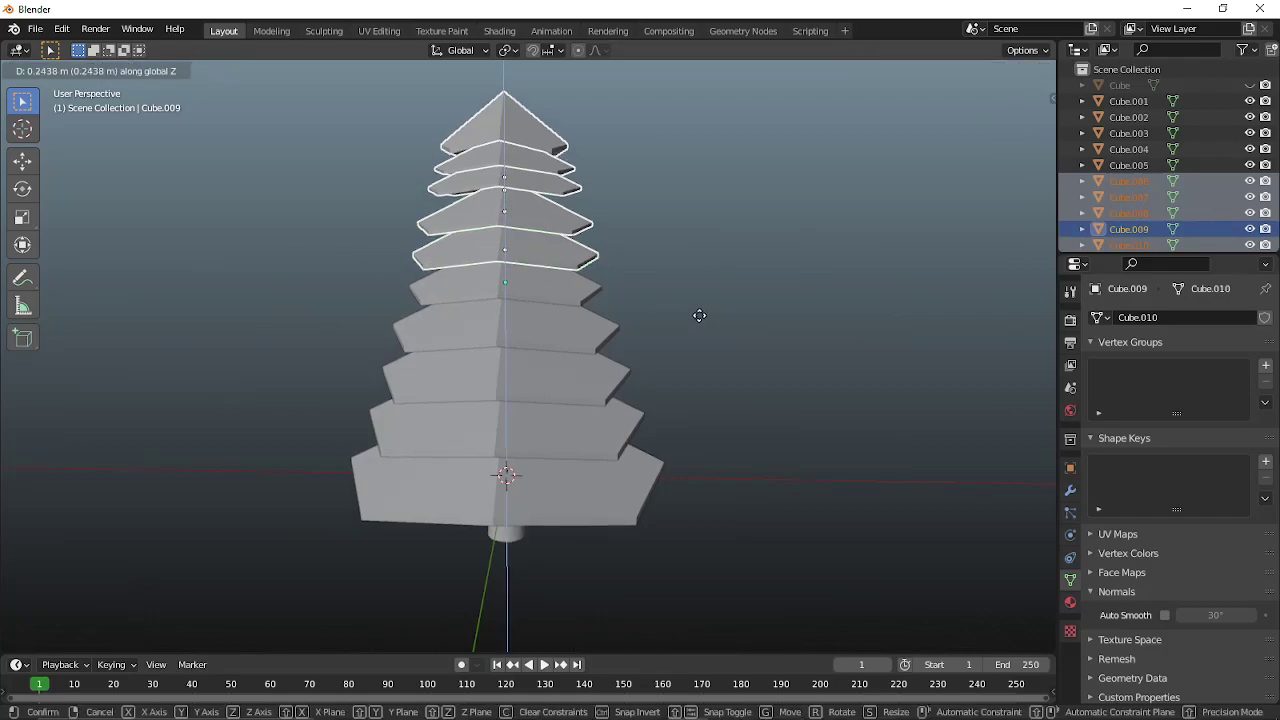
pyautogui.click(699, 315)
# - Select only the three uppermost tiers and shift them together along Z to fine-tune their spacing
pyautogui.click(525, 185)
pyautogui.keyDown('shift'); pyautogui.click(525, 160); pyautogui.keyUp('shift')
pyautogui.keyDown('shift'); pyautogui.click(525, 127); pyautogui.keyUp('shift')
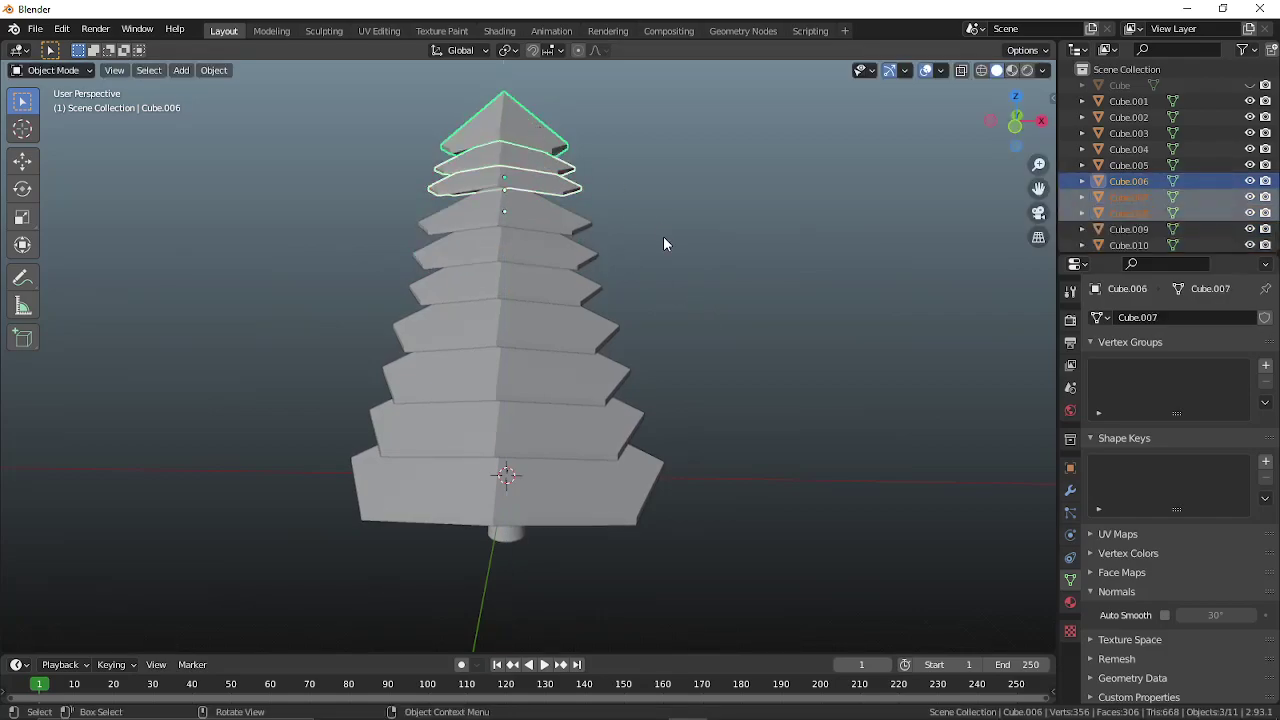
pyautogui.press('g')
pyautogui.press('z')
pyautogui.click(664, 242)
pyautogui.click(664, 242)
# - Select all ten foliage tiers together, from the wide lowest tier up to the pointed top
pyautogui.moveTo(664, 242); pyautogui.dragTo(582, 220, button='middle')
pyautogui.moveTo(660, 484); pyautogui.dragTo(662, 449)
pyautogui.moveTo(662, 449); pyautogui.dragTo(680, 485, button='middle')
pyautogui.click(651, 397)
pyautogui.moveTo(651, 397); pyautogui.dragTo(617, 417, button='middle')
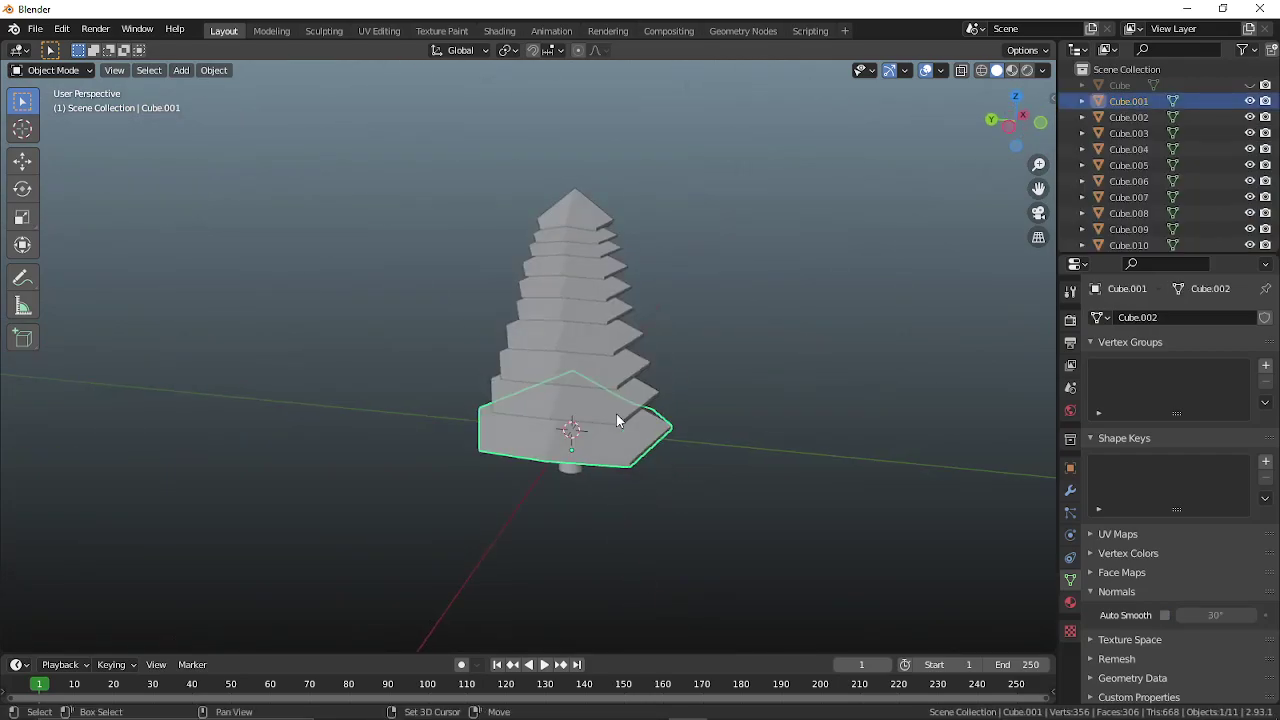
pyautogui.keyDown('shift'); pyautogui.click(617, 410); pyautogui.keyUp('shift')
pyautogui.keyDown('shift'); pyautogui.click(613, 372); pyautogui.keyUp('shift')
pyautogui.keyDown('shift'); pyautogui.click(613, 332); pyautogui.keyUp('shift')
pyautogui.keyDown('shift'); pyautogui.click(607, 297); pyautogui.keyUp('shift')
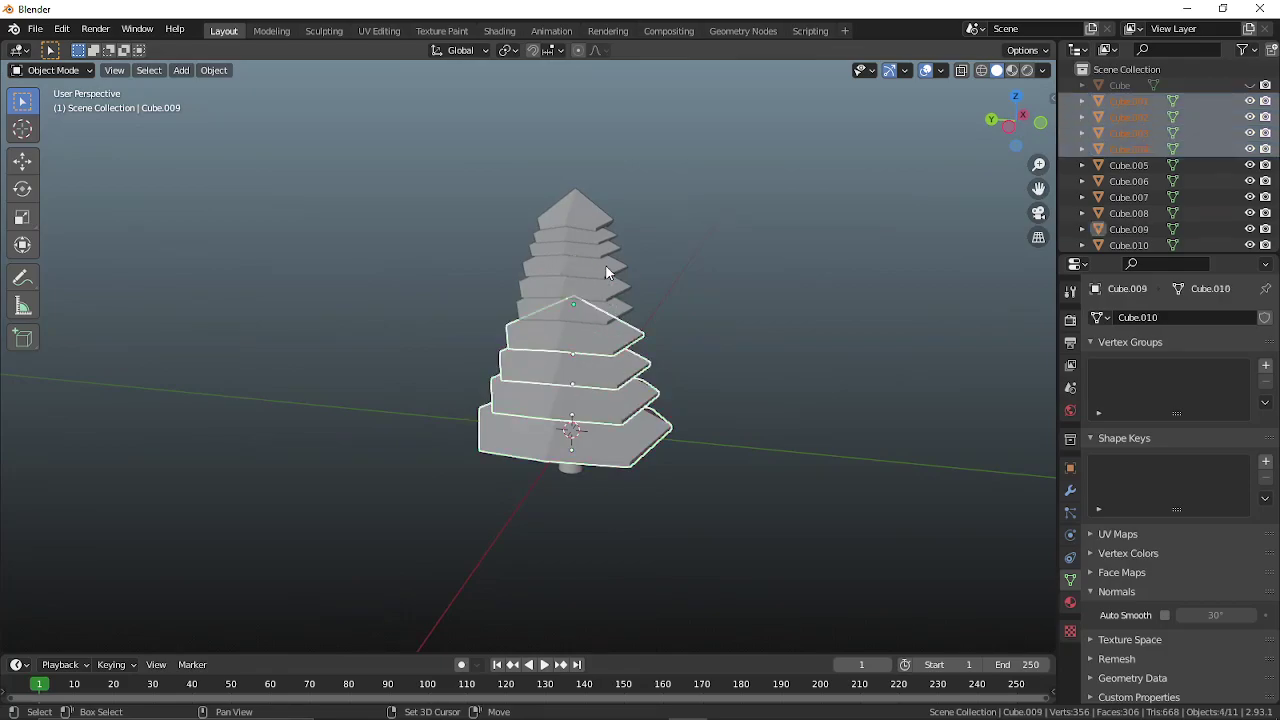
pyautogui.keyDown('shift'); pyautogui.click(607, 286); pyautogui.keyUp('shift')
pyautogui.keyDown('shift'); pyautogui.click(607, 252); pyautogui.keyUp('shift')
pyautogui.keyDown('shift'); pyautogui.click(608, 244); pyautogui.keyUp('shift')
pyautogui.keyDown('shift'); pyautogui.click(608, 236); pyautogui.keyUp('shift')
pyautogui.keyDown('shift'); pyautogui.click(590, 212); pyautogui.keyUp('shift')
# - Try to scale the ten selected tiers separately along the X and Y axes
pyautogui.moveTo(743, 465); pyautogui.dragTo(753, 344, button='middle')
pyautogui.press('s')
pyautogui.press('x')
pyautogui.click(810, 376)
pyautogui.moveTo(796, 371); pyautogui.dragTo(708, 519, button='middle')
pyautogui.press('s')
pyautogui.press('y')
pyautogui.click(782, 545)
pyautogui.click(781, 549)
pyautogui.hotkey('ctrl', 'z')
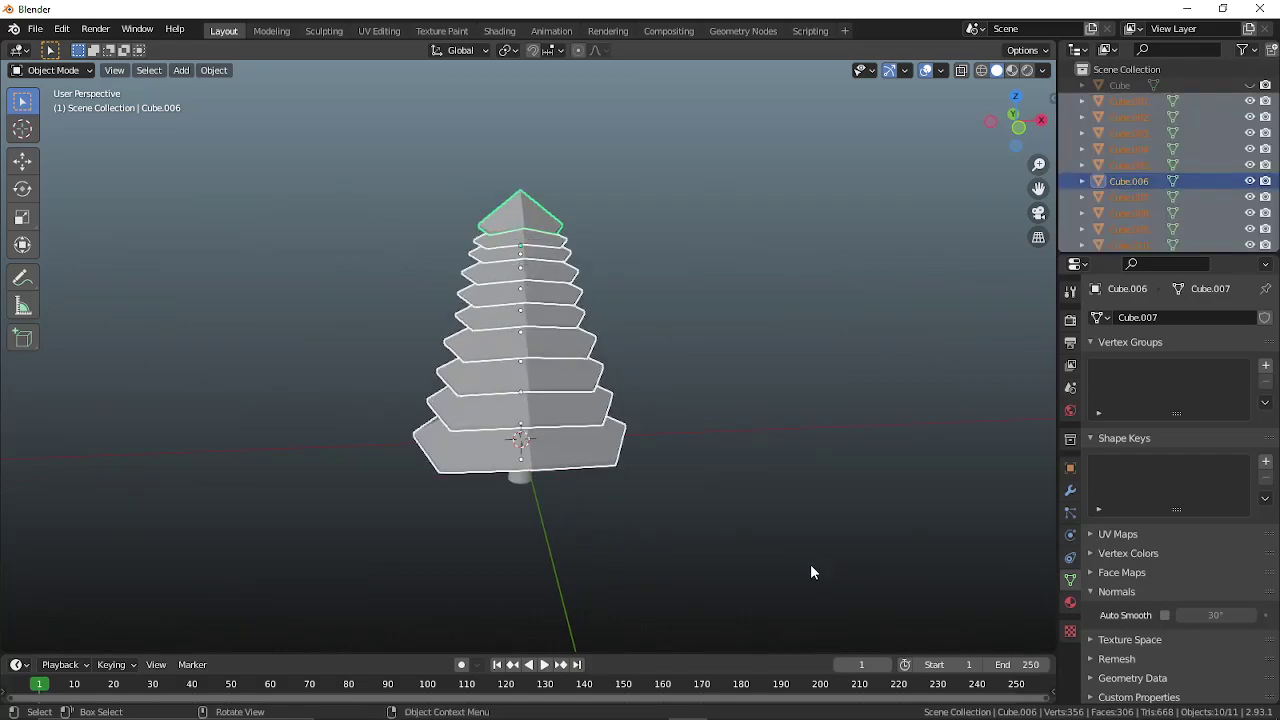
# - Scale all ten tiers down uniformly and raise them along Z to expose the lower trunk
pyautogui.press('s')
pyautogui.click(735, 532)
pyautogui.press('g')
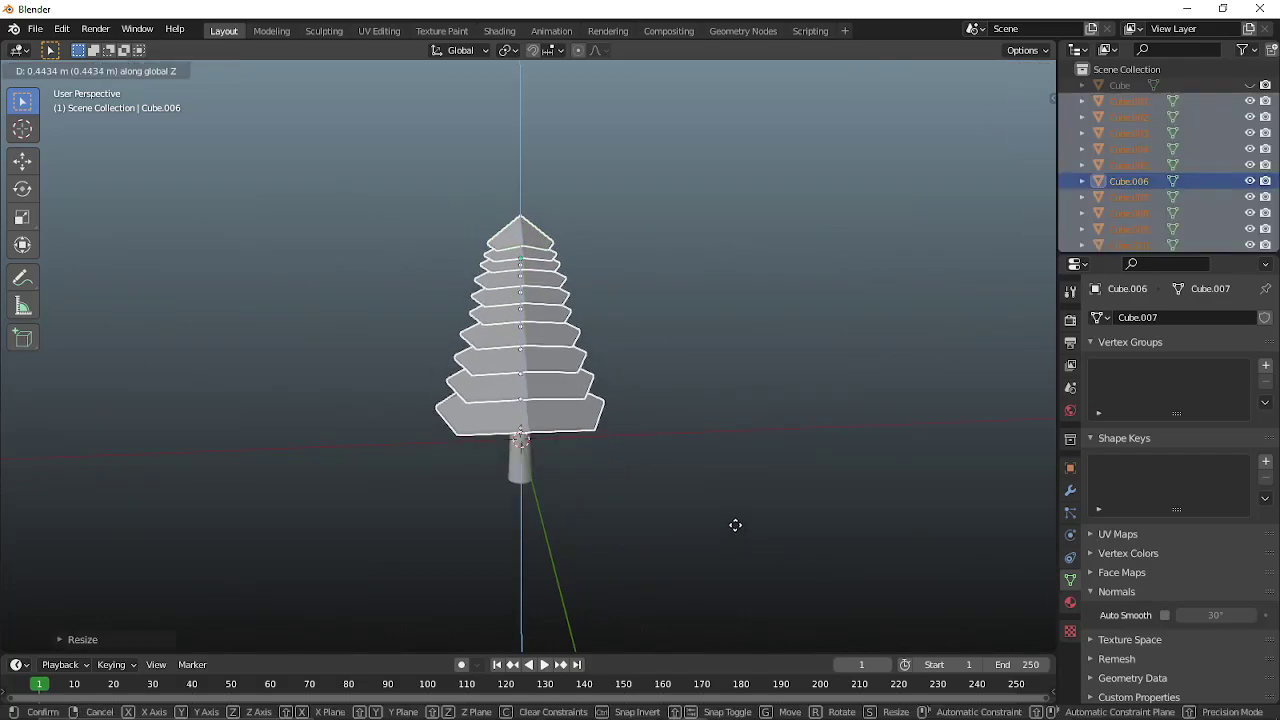
pyautogui.click(746, 548)
# - Narrow the ten selected tiers along X and then along Y, bringing the foliage closer around the trunk
pyautogui.moveTo(746, 548); pyautogui.dragTo(757, 491, button='middle')
pyautogui.scroll(3, 660, 539)
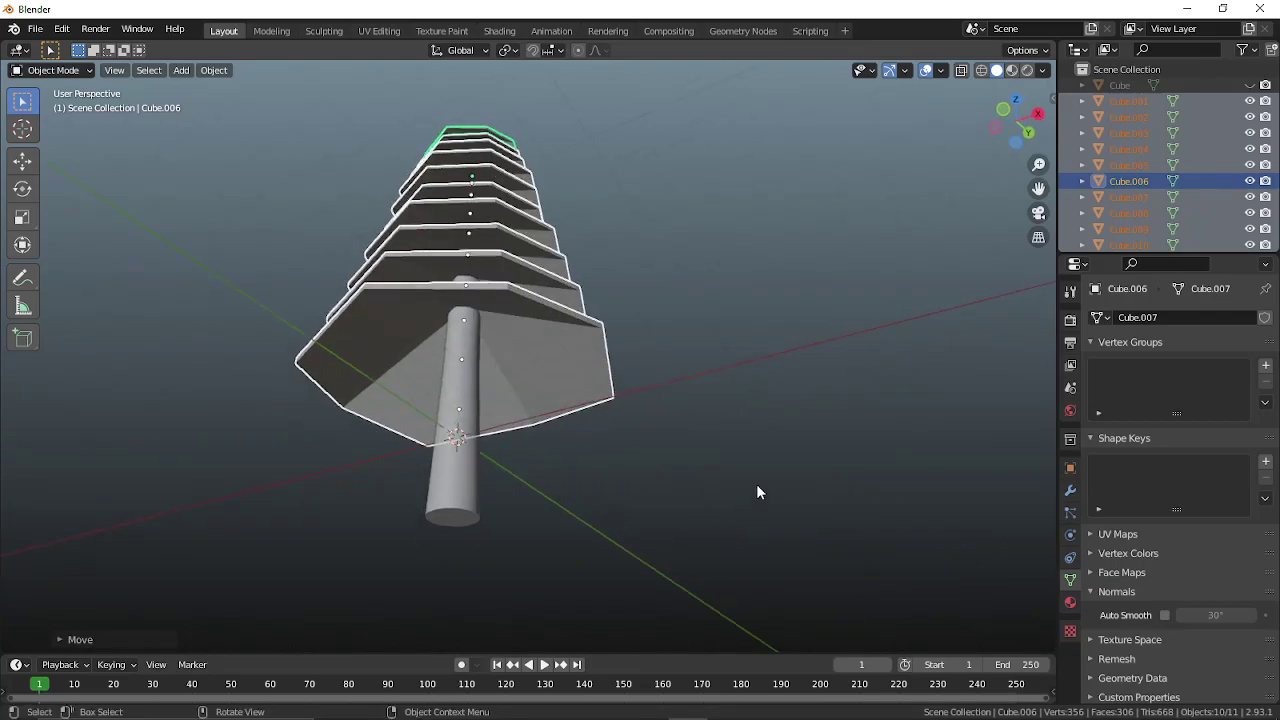
pyautogui.press('s')
pyautogui.press('x')
pyautogui.click(661, 478)
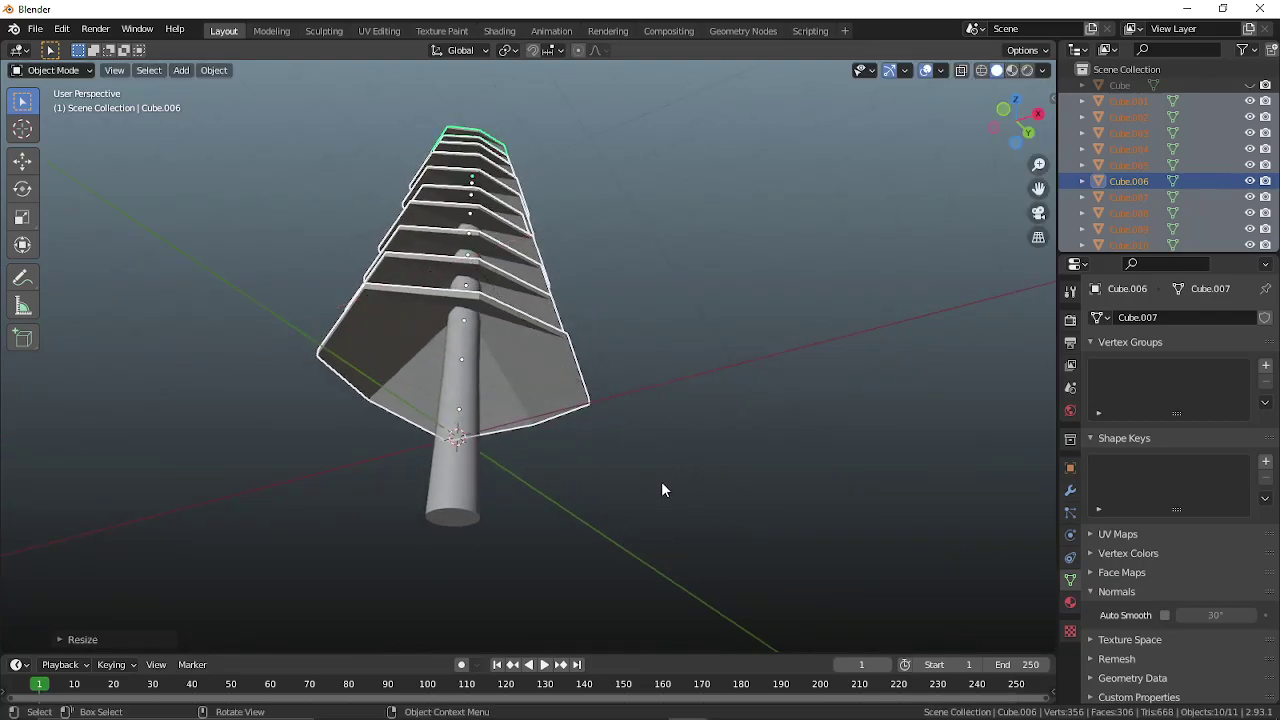
pyautogui.moveTo(661, 480); pyautogui.dragTo(556, 463, button='middle')
pyautogui.press('s')
pyautogui.press('y')
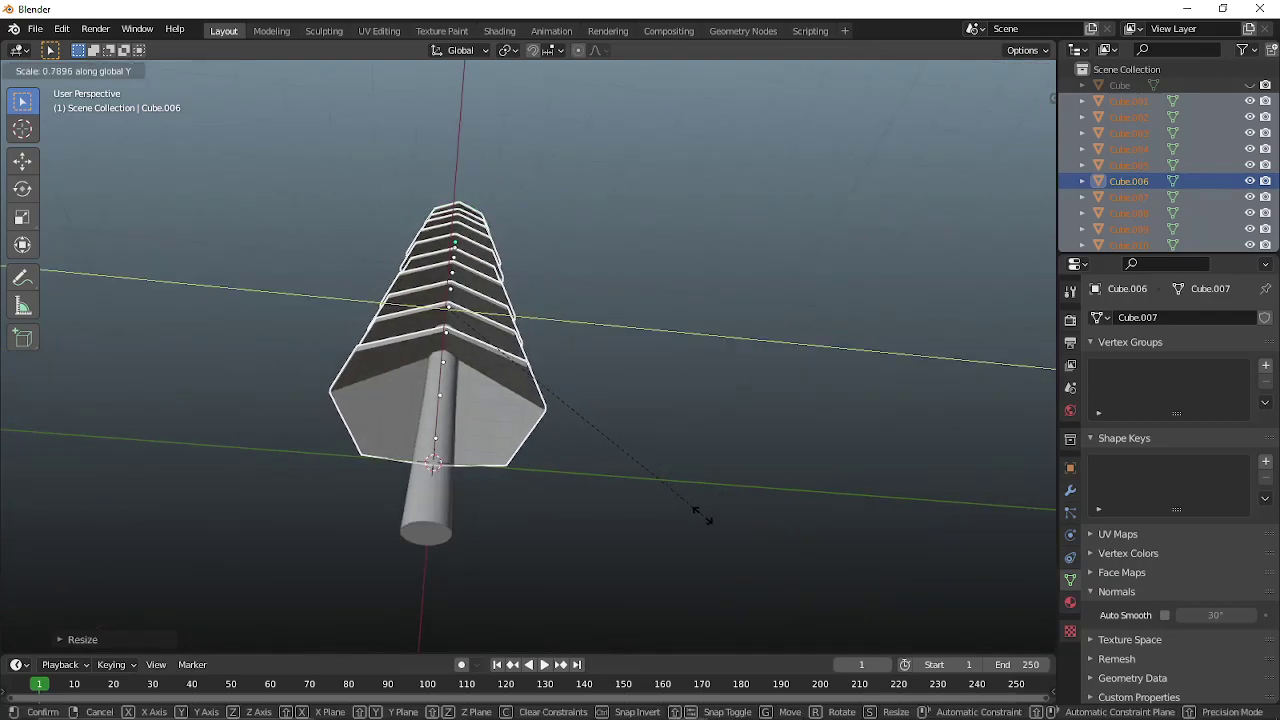
pyautogui.click(677, 477)
# - Check the tiers from above and scale them slightly along X to even out their octagonal outline
pyautogui.moveTo(677, 477); pyautogui.dragTo(834, 106, button='middle')
pyautogui.press('s')
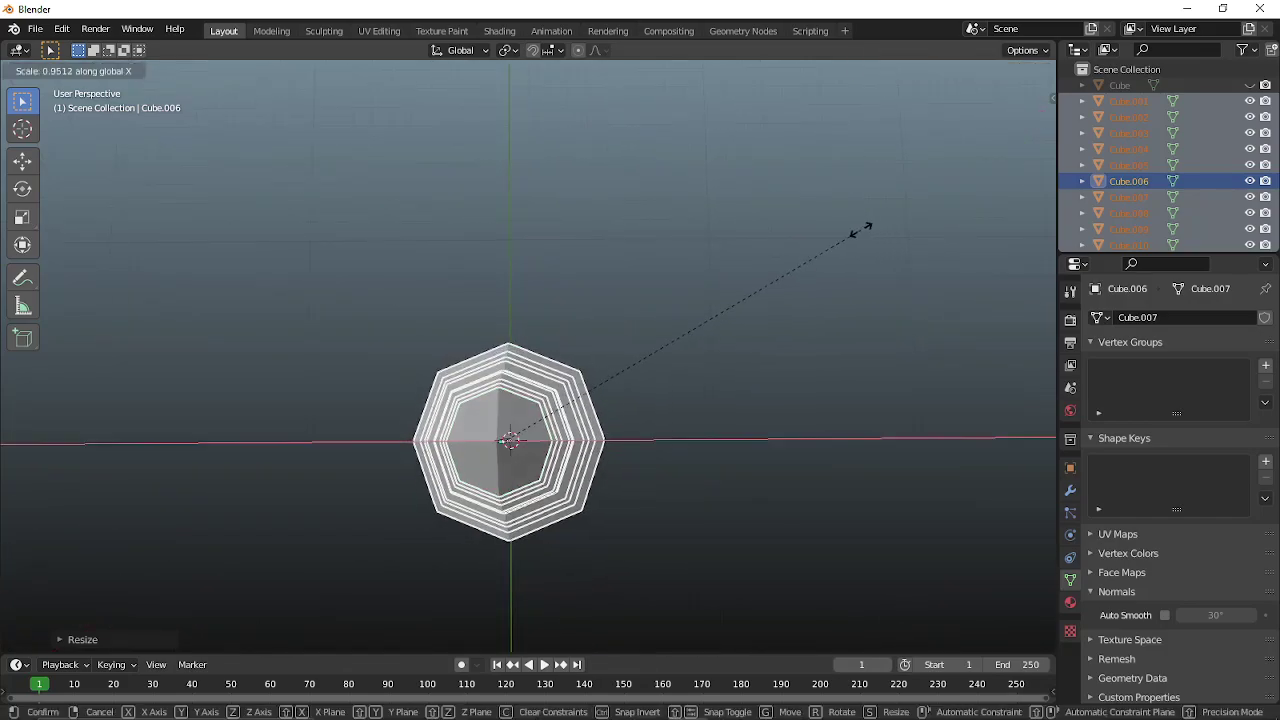
pyautogui.click(846, 272)
pyautogui.moveTo(846, 274); pyautogui.dragTo(668, 300, button='middle')
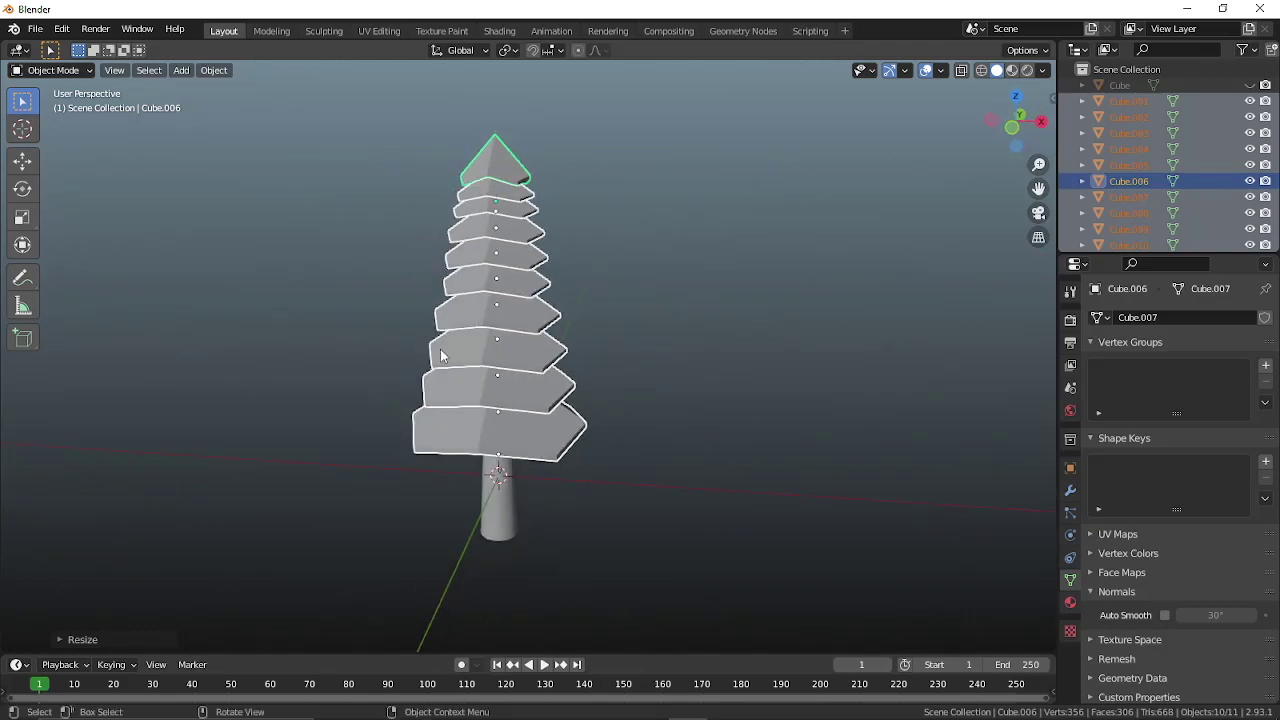
pyautogui.hotkey('shift', 's')
pyautogui.click(545, 432)
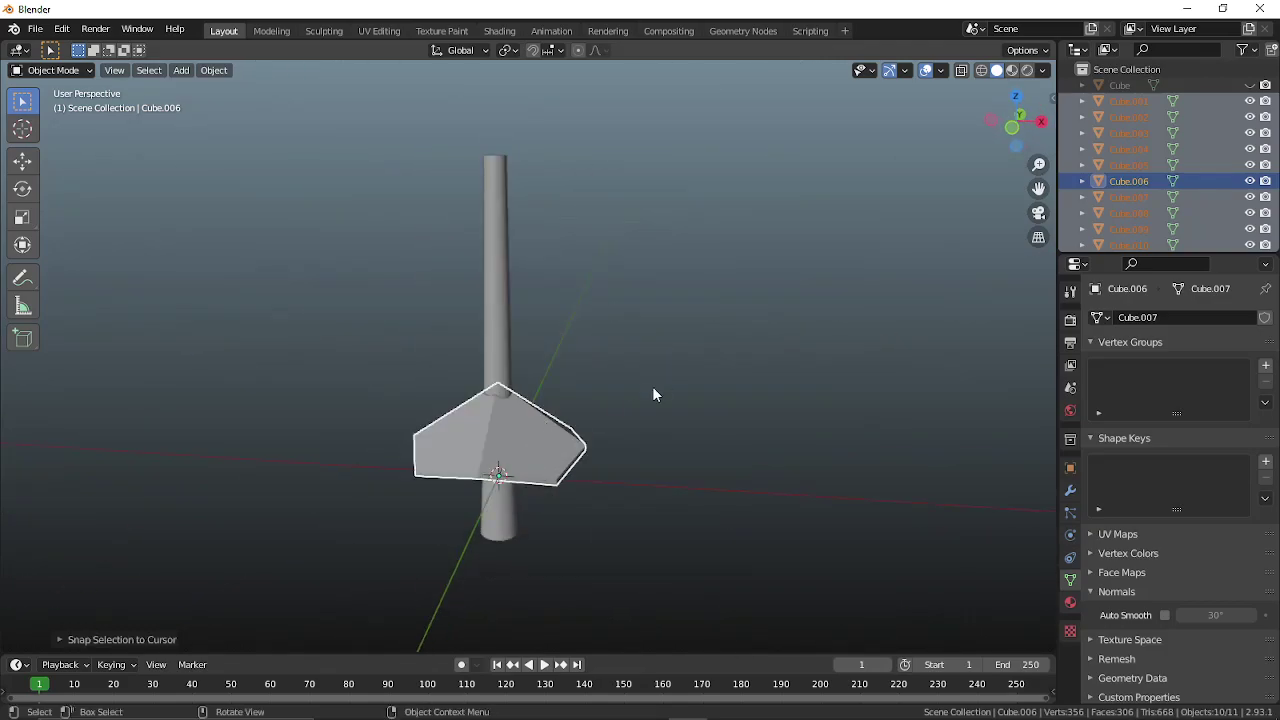
pyautogui.hotkey('ctrl', 'z')
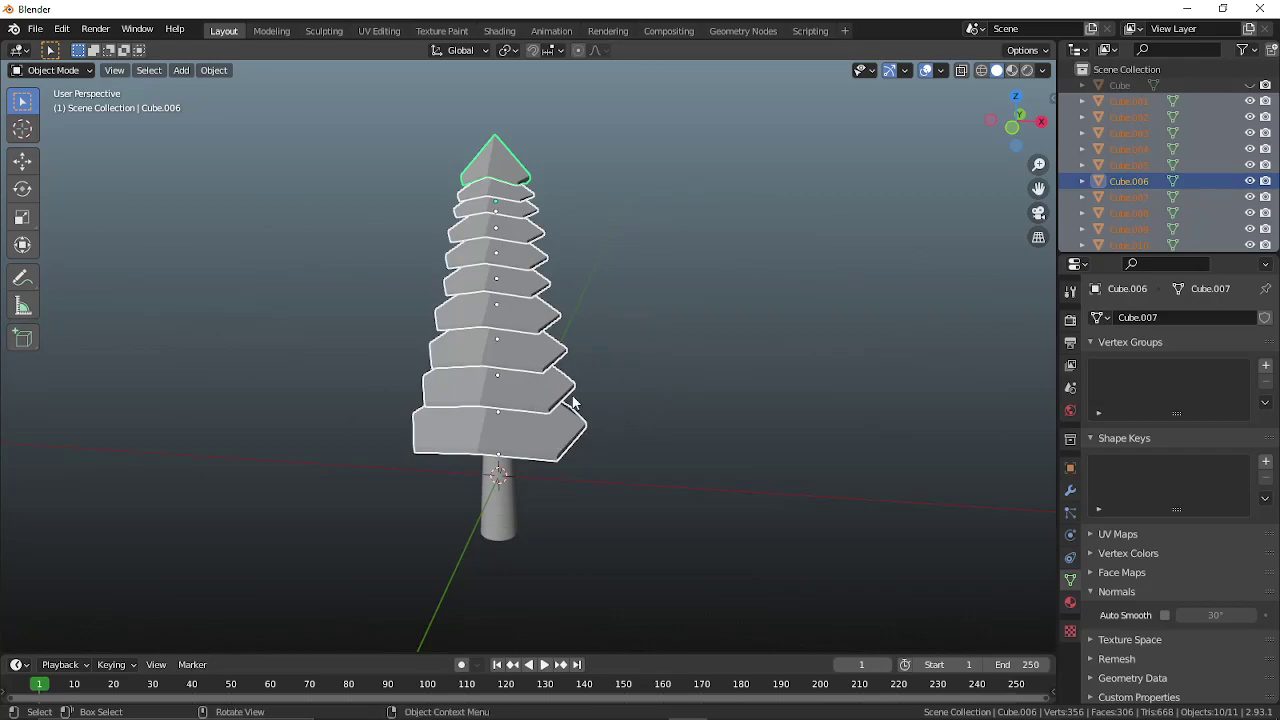
# - Duplicate the ten foliage tiers about 16.25 m along negative X, beside the original tree
pyautogui.hotkey('shift', 'd')
pyautogui.press('x')
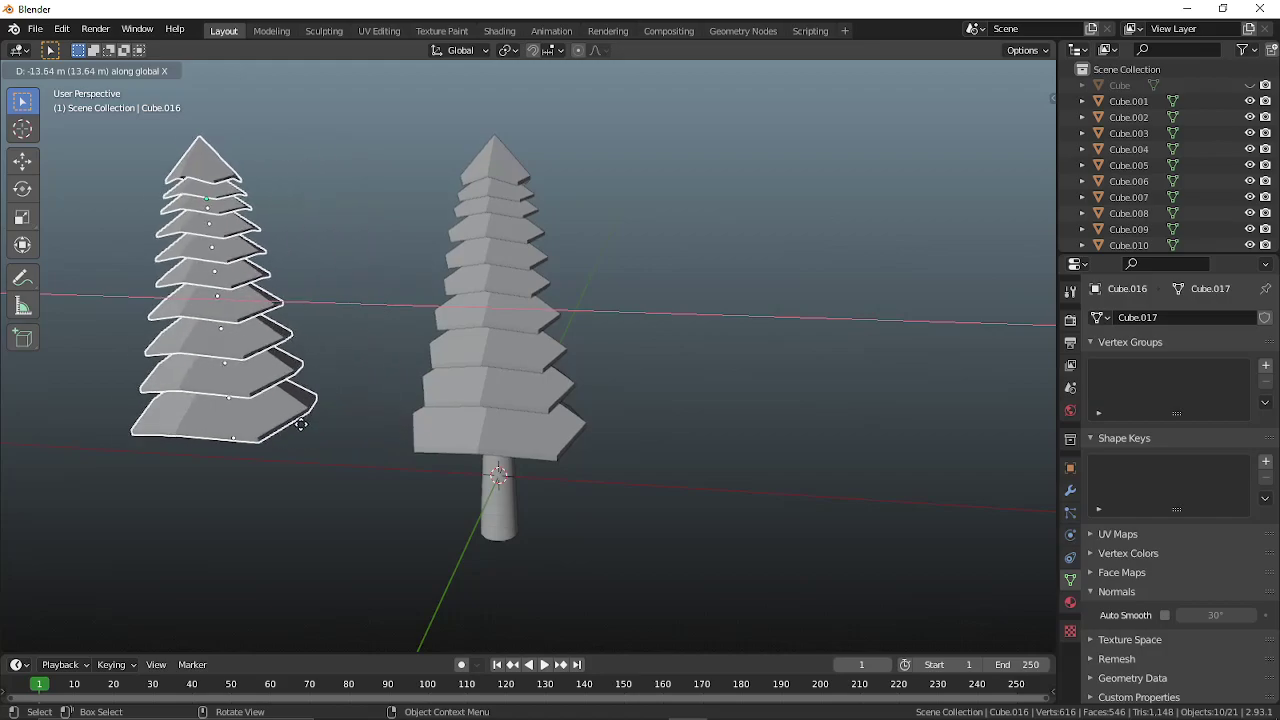
pyautogui.click(302, 424)
pyautogui.click(339, 529)
# - Try to resize the bottom edge loop of the round trunk with proportional editing
pyautogui.moveTo(339, 529); pyautogui.dragTo(571, 443, button='middle')
pyautogui.press('Tab')
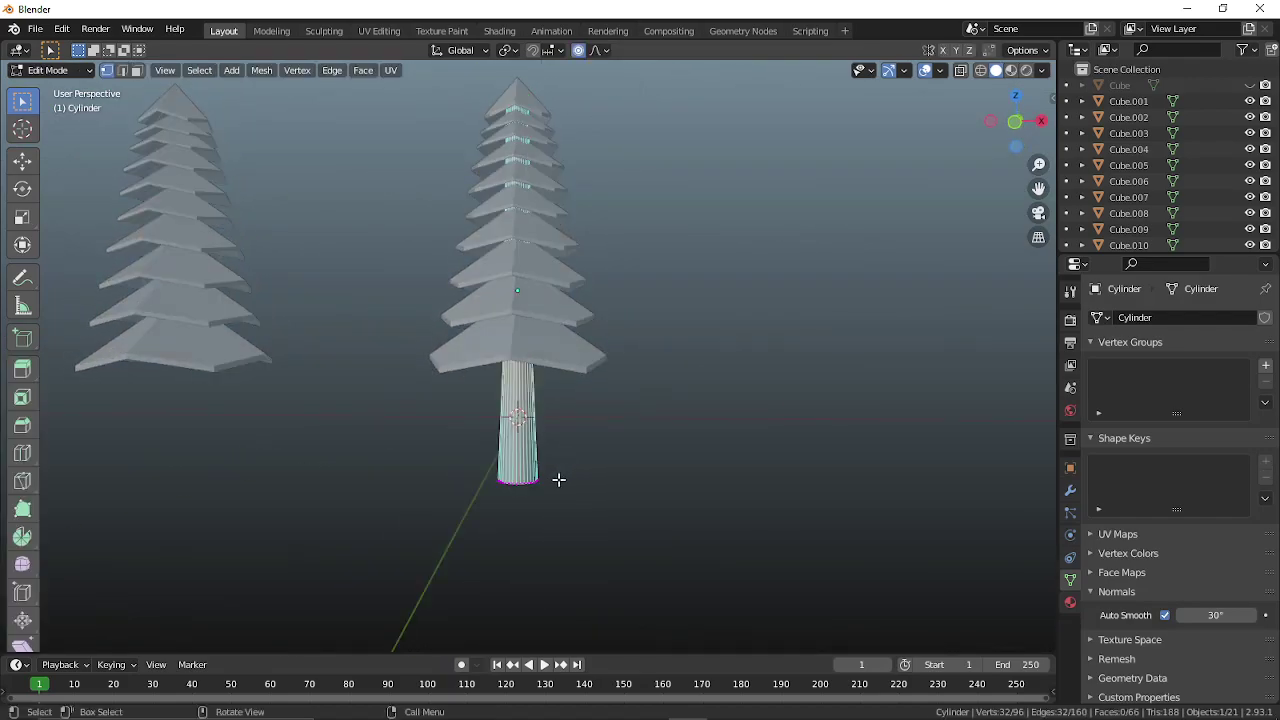
pyautogui.hotkey('alt', 'z')
pyautogui.hotkey('shift', 'o')
pyautogui.click(689, 543)
pyautogui.hotkey('alt', 'z')
pyautogui.press('s')
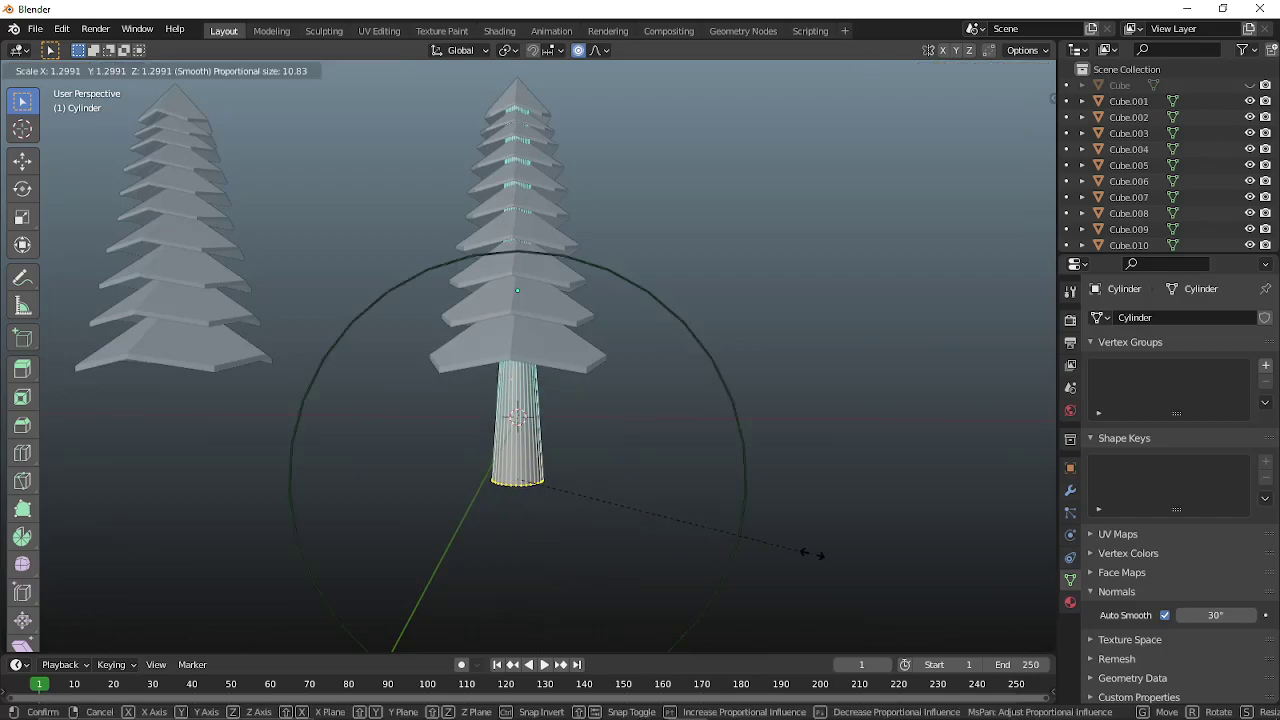
pyautogui.click(663, 505)
pyautogui.press('Tab')
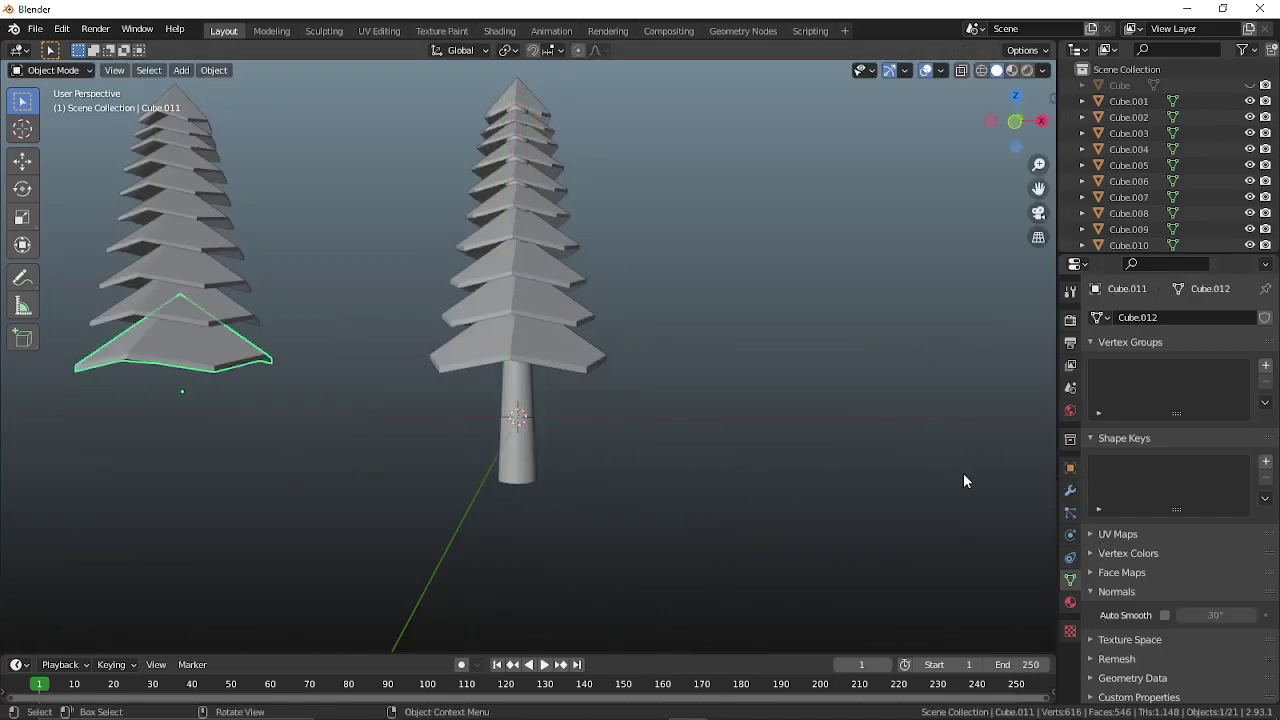
# - Copy the duplicated foliage's X location, -16.2485 m, to the round trunk so it sits under the copied tiers
pyautogui.click(1070, 467)
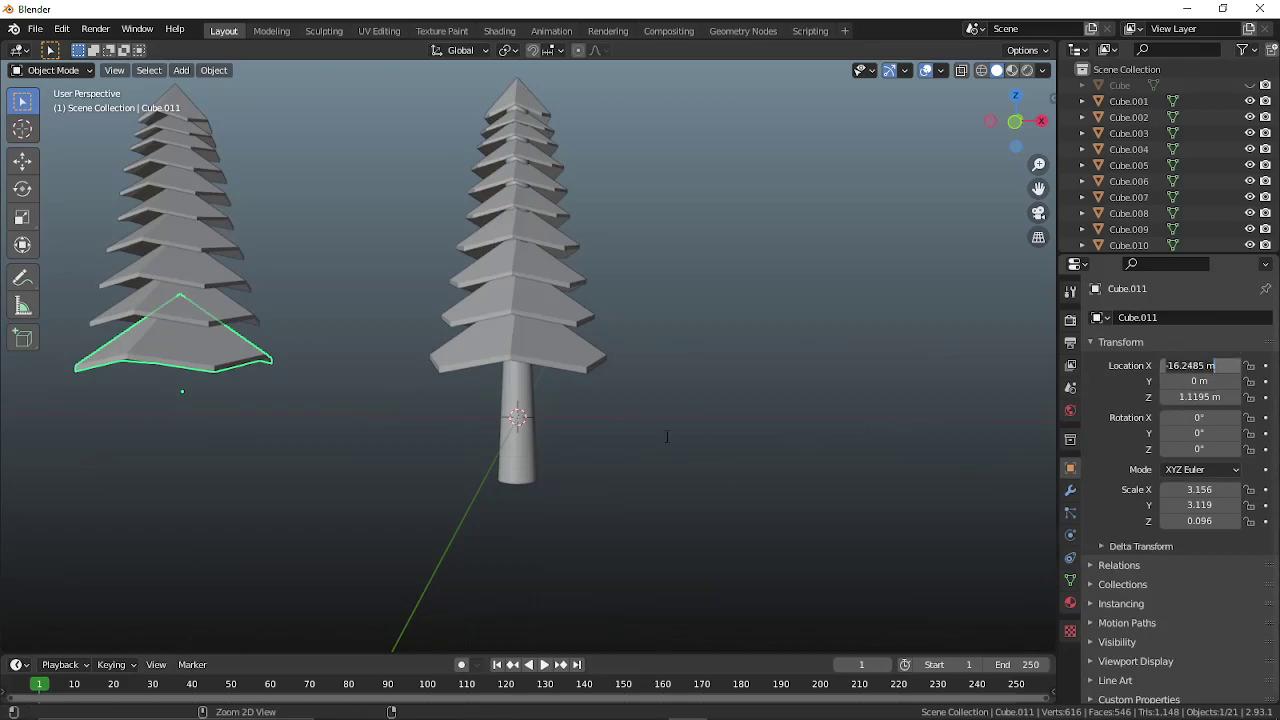
pyautogui.click(527, 435)
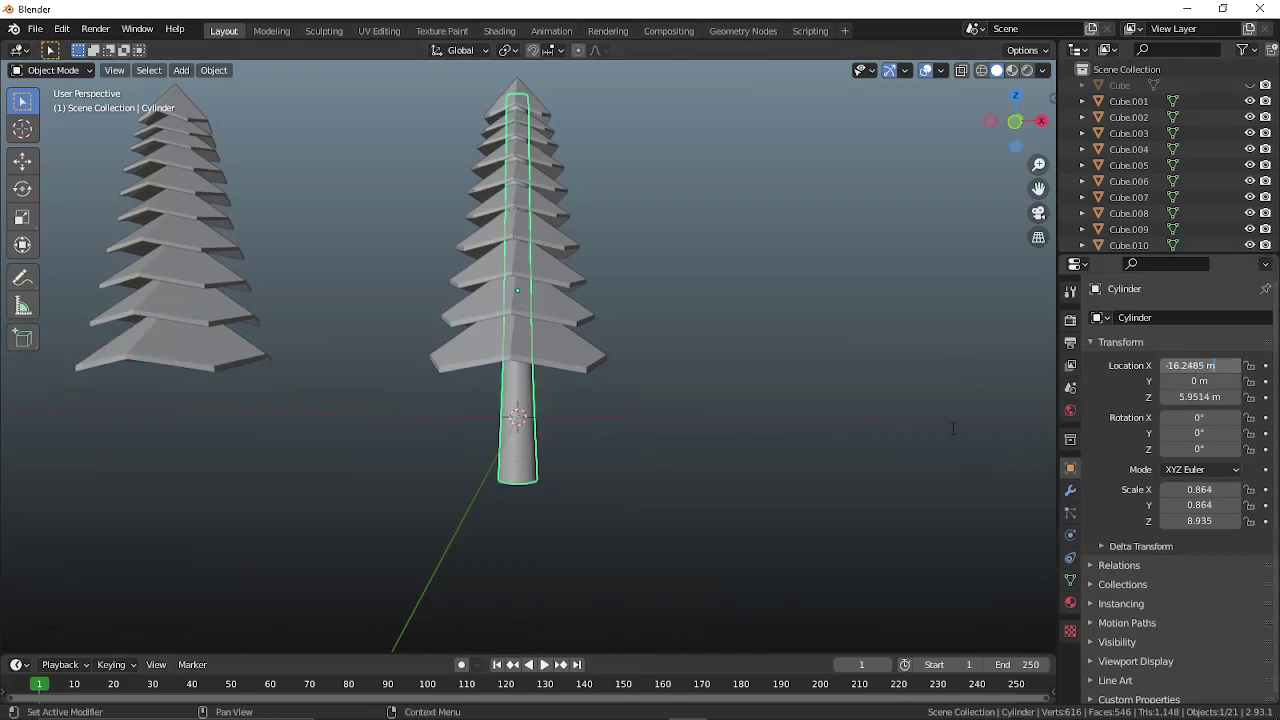
pyautogui.press('Return')
# - Unhide the octagonal trunk and scale its top vertices down with proportional editing to narrow the upper end
pyautogui.click(1249, 85)
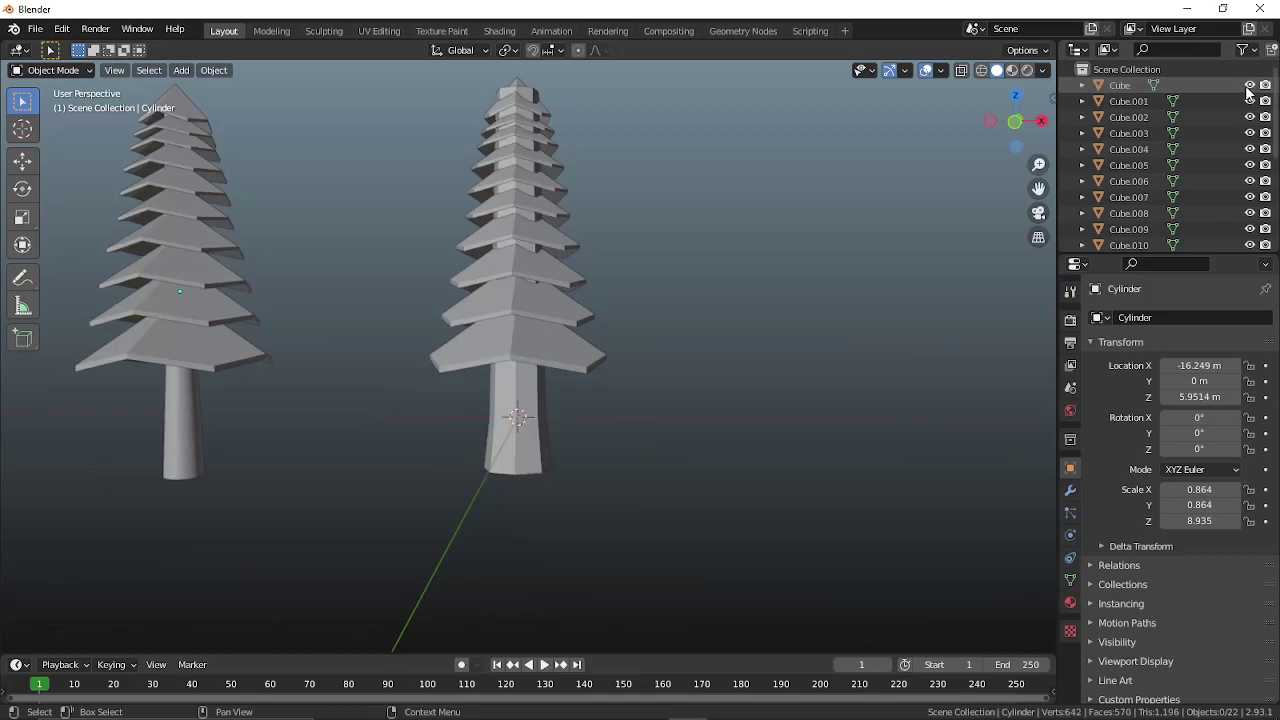
pyautogui.click(548, 462)
pyautogui.press('Tab')
pyautogui.press('z')
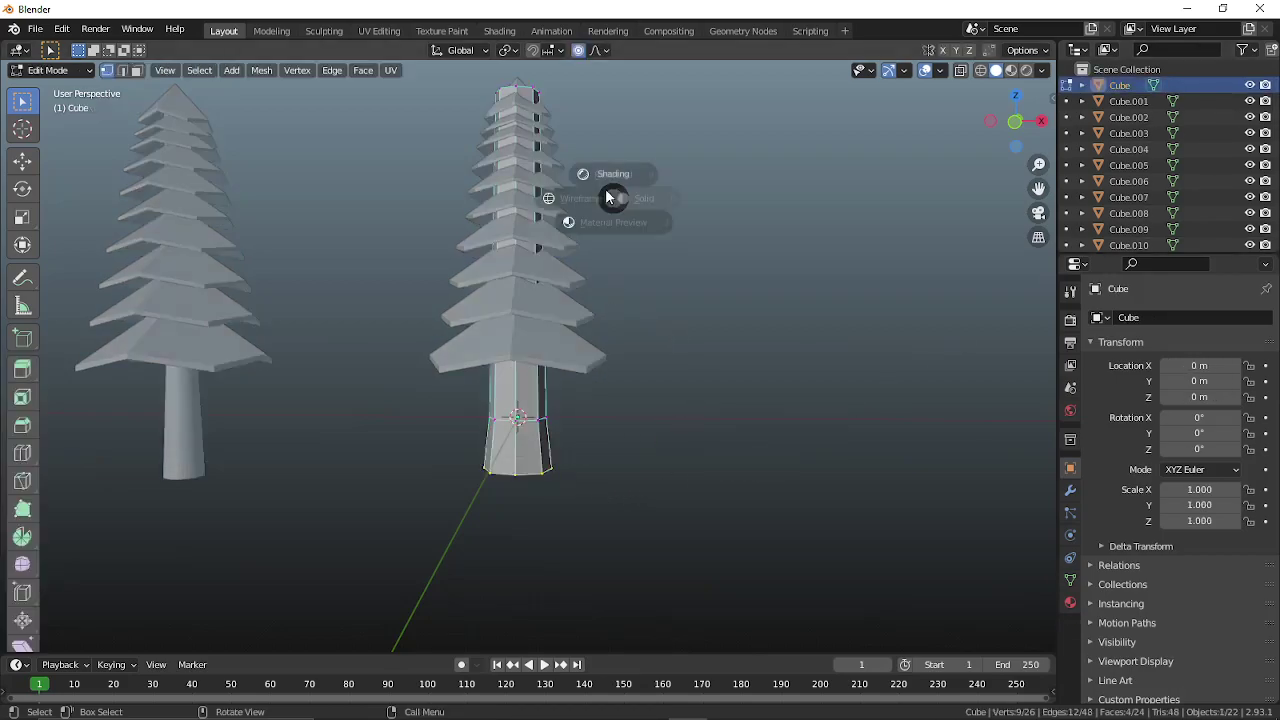
pyautogui.click(530, 197)
pyautogui.moveTo(477, 71); pyautogui.dragTo(661, 112)
pyautogui.hotkey('shift', 'z')
pyautogui.press('s')
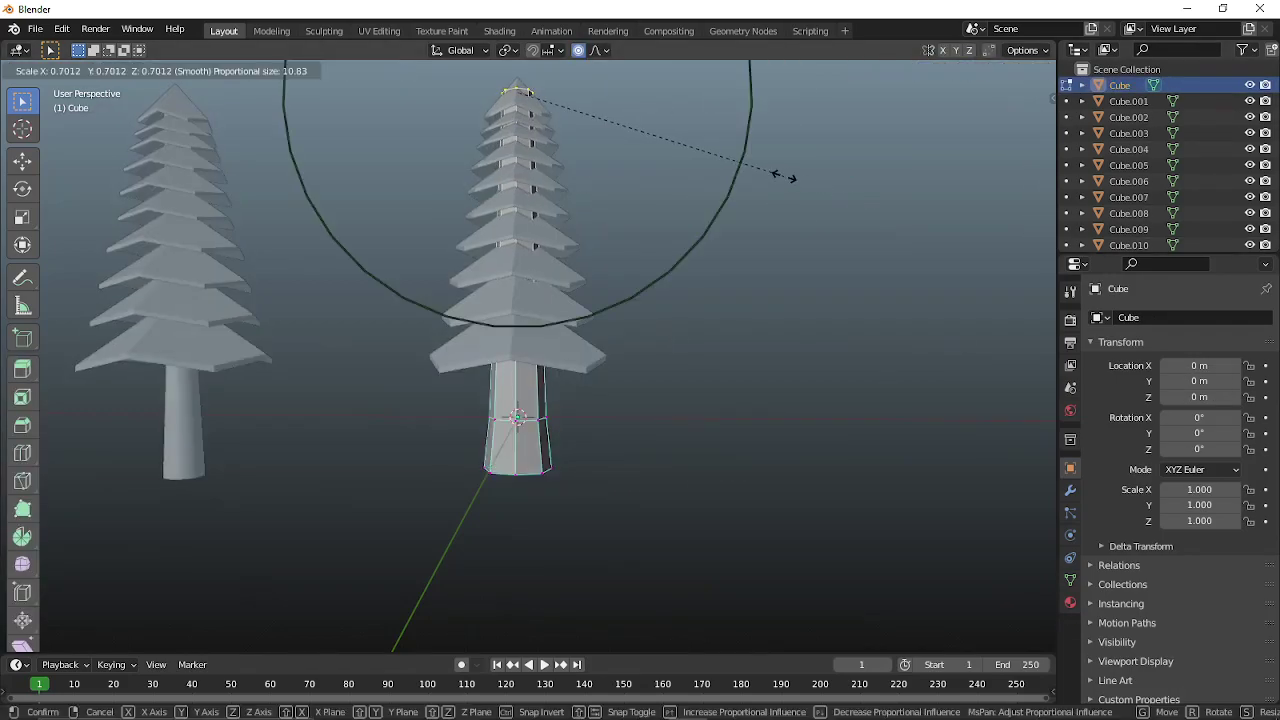
pyautogui.click(645, 97)
pyautogui.press('Tab')
# - Select the lower section of the octagonal trunk, including its base, and scale it down to slim the trunk
pyautogui.moveTo(680, 299); pyautogui.dragTo(537, 430, button='middle')
pyautogui.click(540, 445)
pyautogui.press('Tab')
pyautogui.press('z')
pyautogui.moveTo(457, 391); pyautogui.dragTo(644, 571)
pyautogui.press('z')
pyautogui.click(860, 566)
pyautogui.press('s')
pyautogui.click(768, 533)
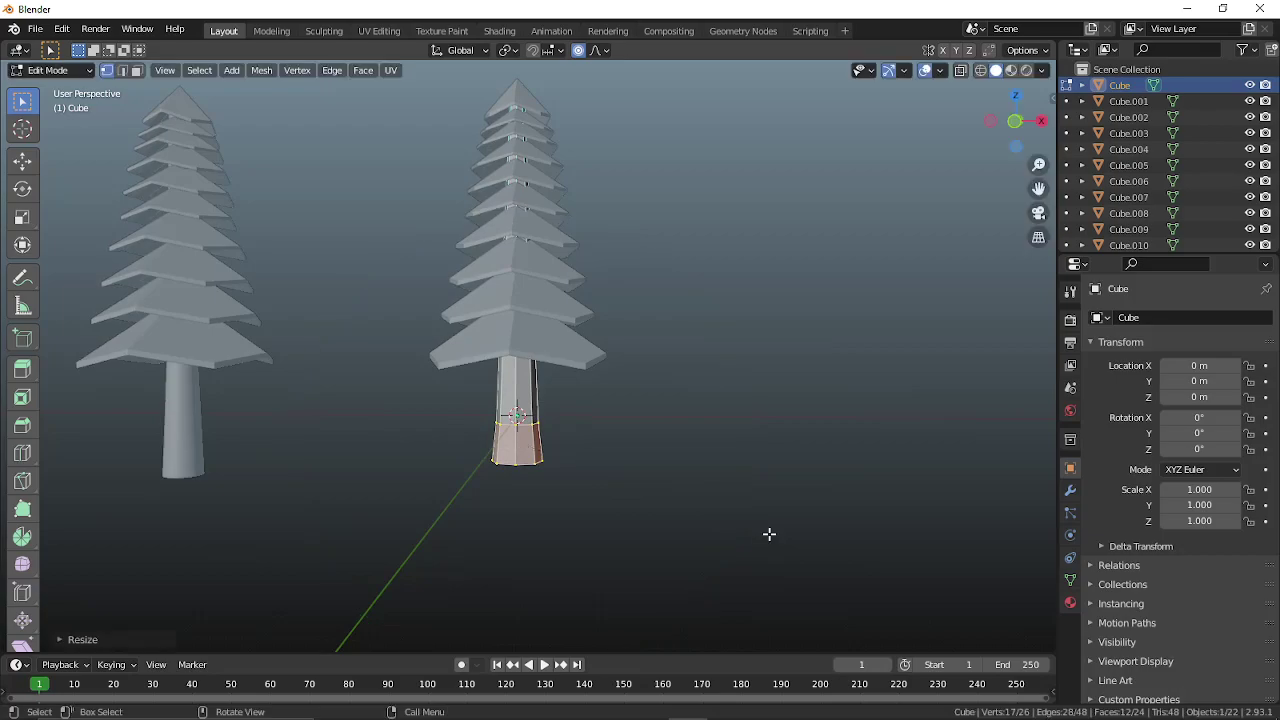
# - Turn proportional editing off, raise the octagonal trunk's lower edge loop along Z, and rescale that loop
pyautogui.hotkey('shift', 'z')
pyautogui.moveTo(477, 418); pyautogui.dragTo(580, 435)
pyautogui.hotkey('shift', 'z')
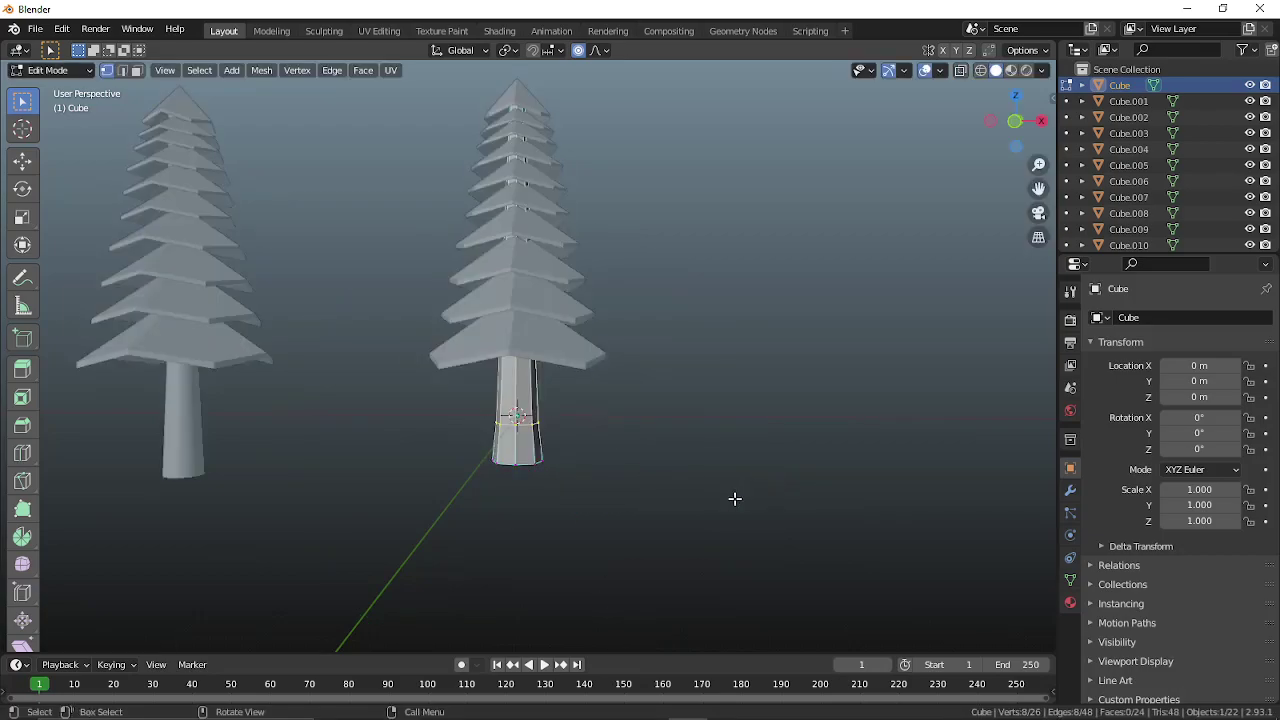
pyautogui.press('g')
pyautogui.press('z')
pyautogui.press('o')
pyautogui.click(750, 440)
pyautogui.press('s')
pyautogui.click(620, 452)
# - Select the base vertices of the octagonal trunk and widen them slightly to flare the bottom
pyautogui.press('z')
pyautogui.click(490, 440)
pyautogui.moveTo(466, 431); pyautogui.dragTo(610, 510)
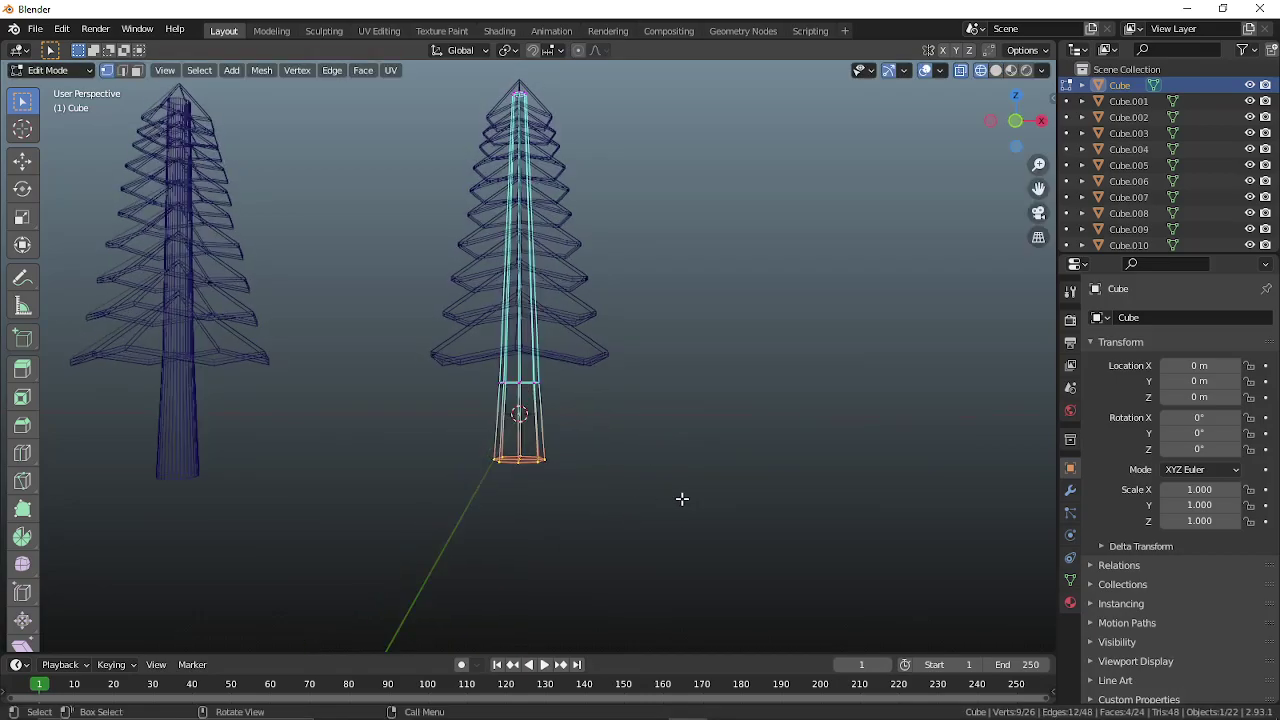
pyautogui.hotkey('shift', 'z')
pyautogui.press('Tab')
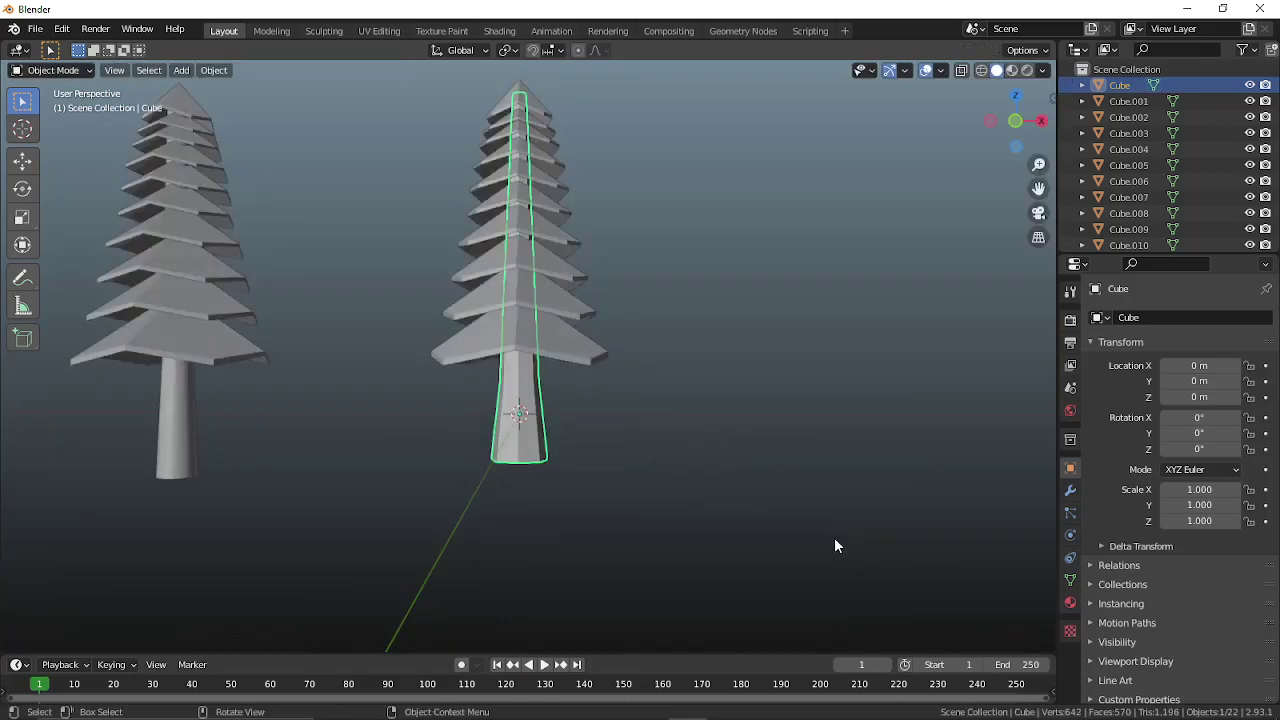
# - Select the whole round-trunk tree and move it along X toward the other tree, to about X -10.83 m
pyautogui.moveTo(693, 509); pyautogui.dragTo(500, 528, button='middle')
pyautogui.click(525, 468)
pyautogui.moveTo(551, 477); pyautogui.dragTo(800, 465, button='middle')
pyautogui.click(763, 500)
pyautogui.moveTo(331, 163)
pyautogui.mouseDown()
pyautogui.moveTo(455, 506)
pyautogui.moveTo(451, 494)
pyautogui.mouseUp()
pyautogui.moveTo(451, 494); pyautogui.dragTo(454, 504, button='middle')
pyautogui.press('g')
pyautogui.press('x')
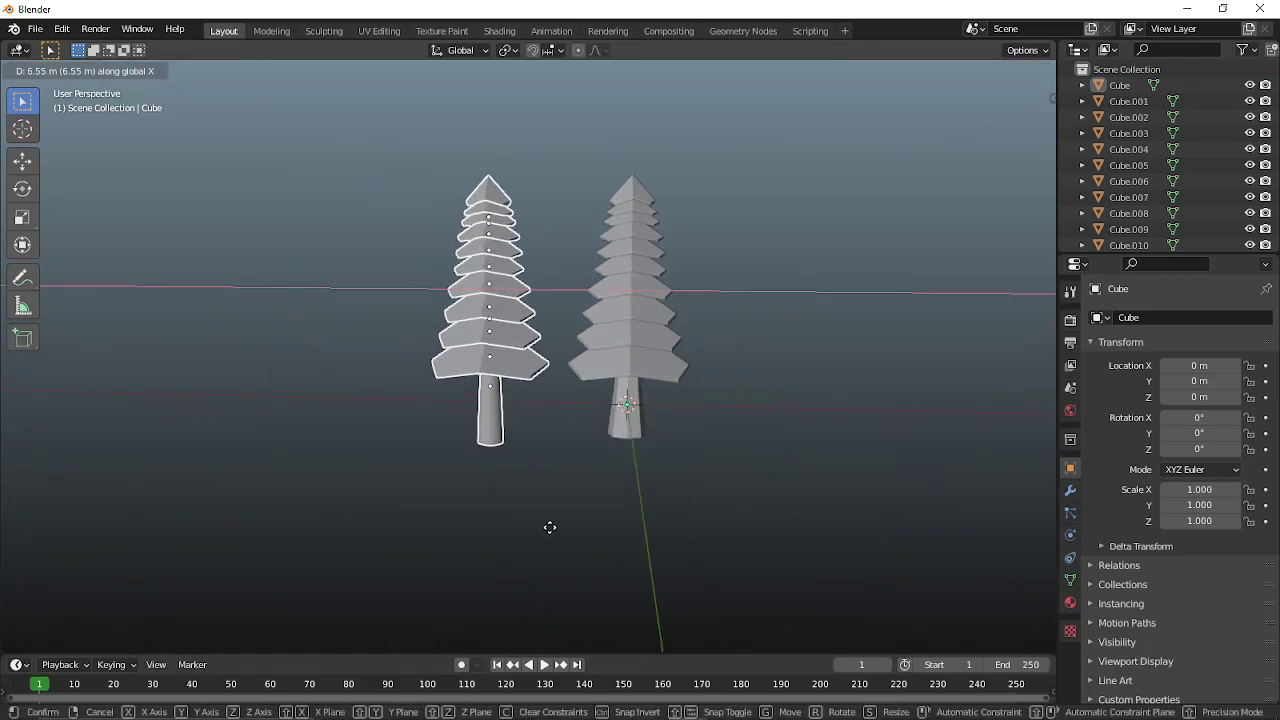
pyautogui.click(535, 521)
pyautogui.click(542, 553)
# - Select the whole round-trunk tree and adjust its height slightly along Z to match the other tree
pyautogui.moveTo(542, 553); pyautogui.dragTo(490, 511, button='middle')
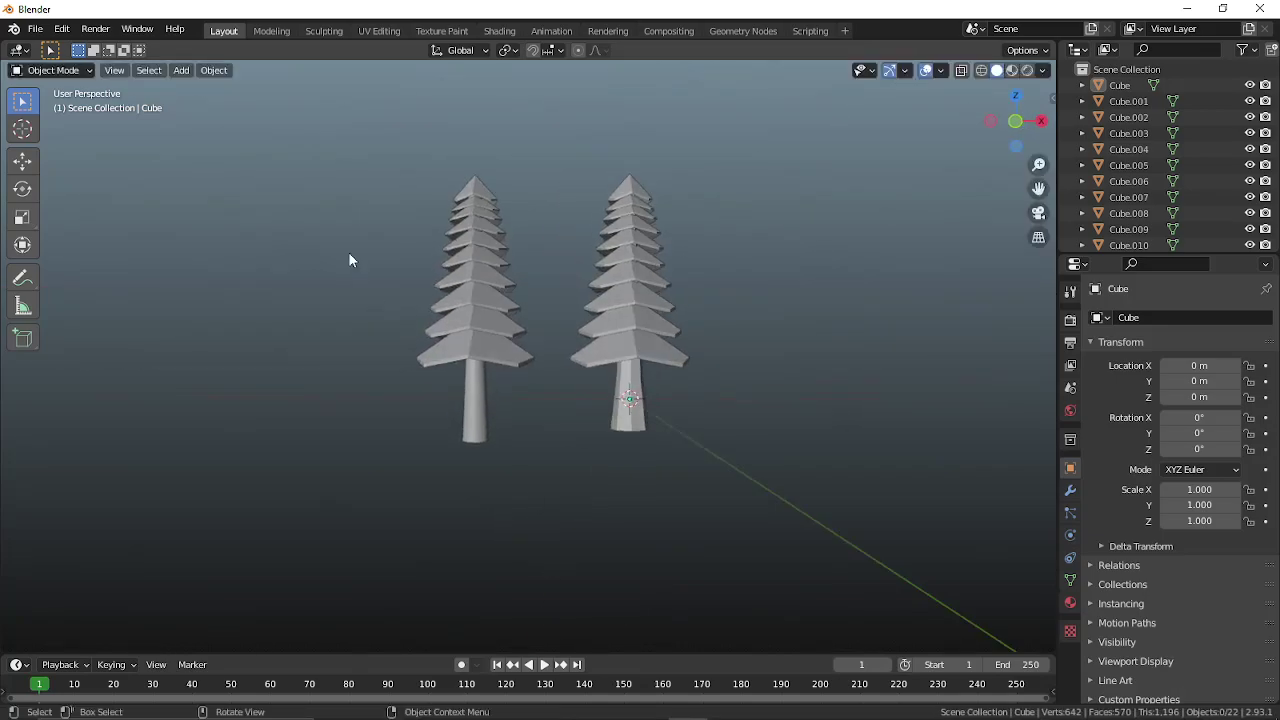
pyautogui.moveTo(405, 140); pyautogui.dragTo(537, 498)
pyautogui.press('g')
pyautogui.press('z')
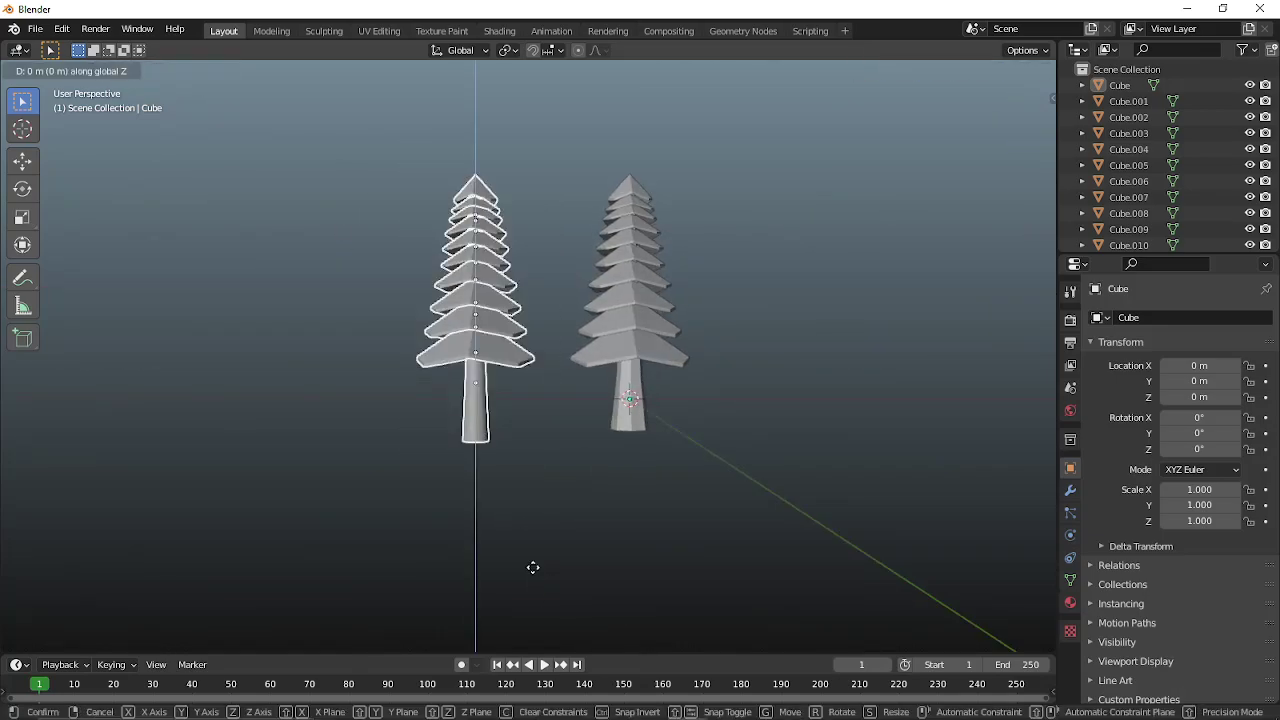
pyautogui.click(545, 557)
pyautogui.click(589, 471)
# - Select all ten foliage tiers of the round-trunk tree and join them into one object
pyautogui.moveTo(589, 471); pyautogui.dragTo(528, 357, button='middle')
pyautogui.click(527, 357)
pyautogui.press('g')
pyautogui.press('Escape')
pyautogui.keyDown('shift'); pyautogui.click(530, 318); pyautogui.keyUp('shift')
pyautogui.keyDown('shift'); pyautogui.click(522, 252); pyautogui.keyUp('shift')
pyautogui.keyDown('shift'); pyautogui.click(520, 220); pyautogui.keyUp('shift')
pyautogui.keyDown('shift'); pyautogui.click(516, 185); pyautogui.keyUp('shift')
pyautogui.keyDown('shift'); pyautogui.click(511, 148); pyautogui.keyUp('shift')
pyautogui.keyDown('shift'); pyautogui.click(508, 130); pyautogui.keyUp('shift')
pyautogui.keyDown('shift'); pyautogui.click(502, 115); pyautogui.keyUp('shift')
pyautogui.keyDown('shift'); pyautogui.click(496, 100); pyautogui.keyUp('shift')
pyautogui.keyDown('shift'); pyautogui.click(487, 84); pyautogui.keyUp('shift')
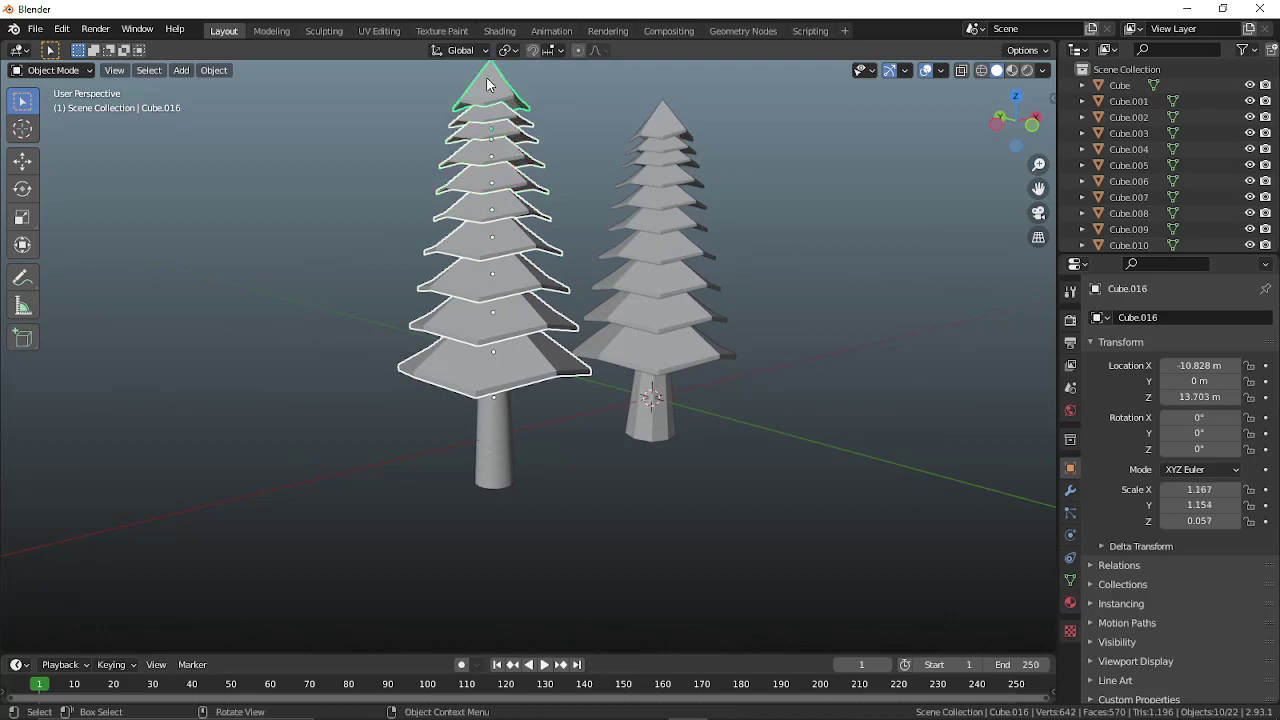
pyautogui.press('ctrl')
pyautogui.hotkey('ctrl', 'j')
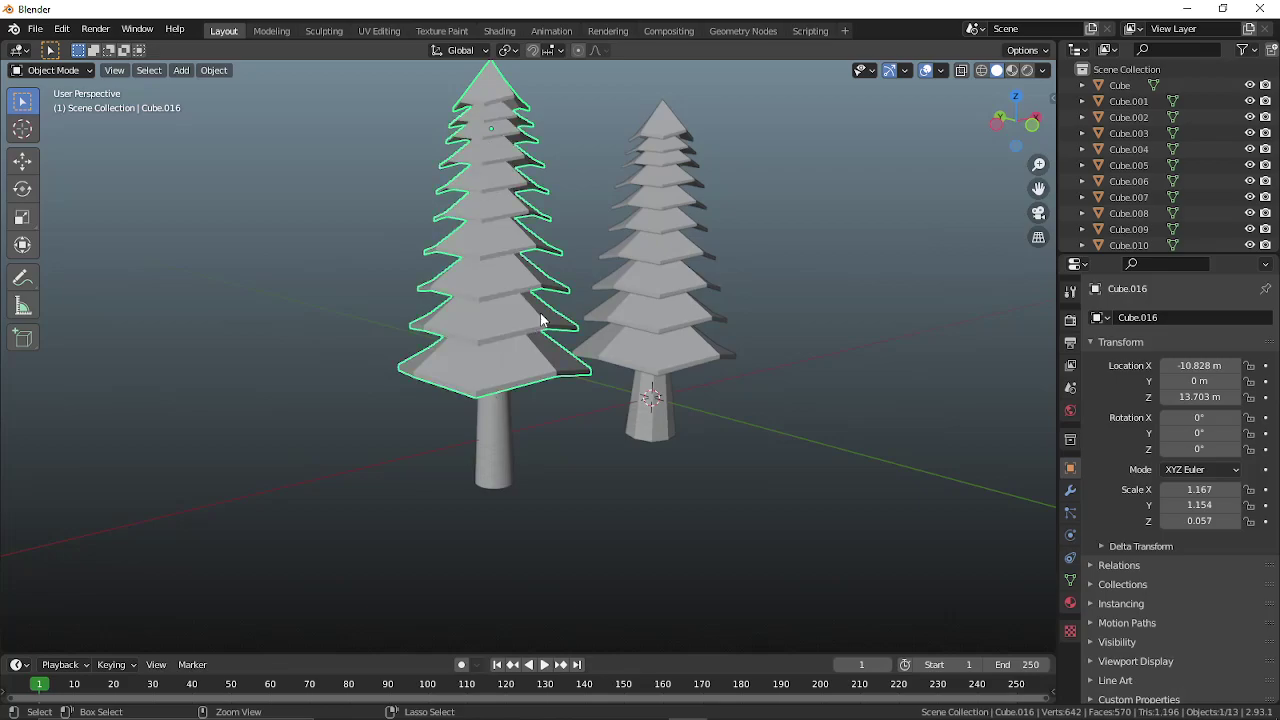
# - Try moving the joined foliage of the round-trunk tree to check that it behaves as a single object
pyautogui.click(642, 492)
pyautogui.click(486, 305)
pyautogui.press('g')
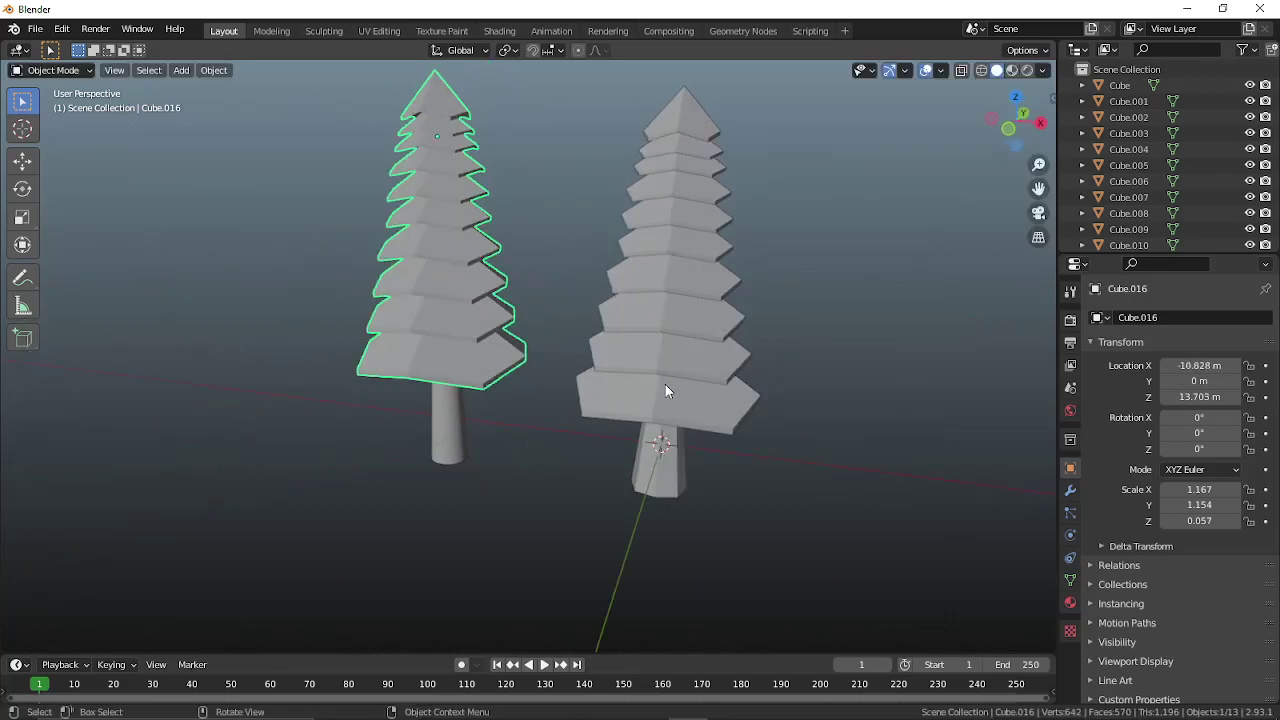
# - Select all ten foliage tiers of the octagonal-trunk tree and join them into one object
pyautogui.click(665, 390)
pyautogui.keyDown('shift'); pyautogui.click(677, 337); pyautogui.keyUp('shift')
pyautogui.keyDown('shift'); pyautogui.click(688, 300); pyautogui.keyUp('shift')
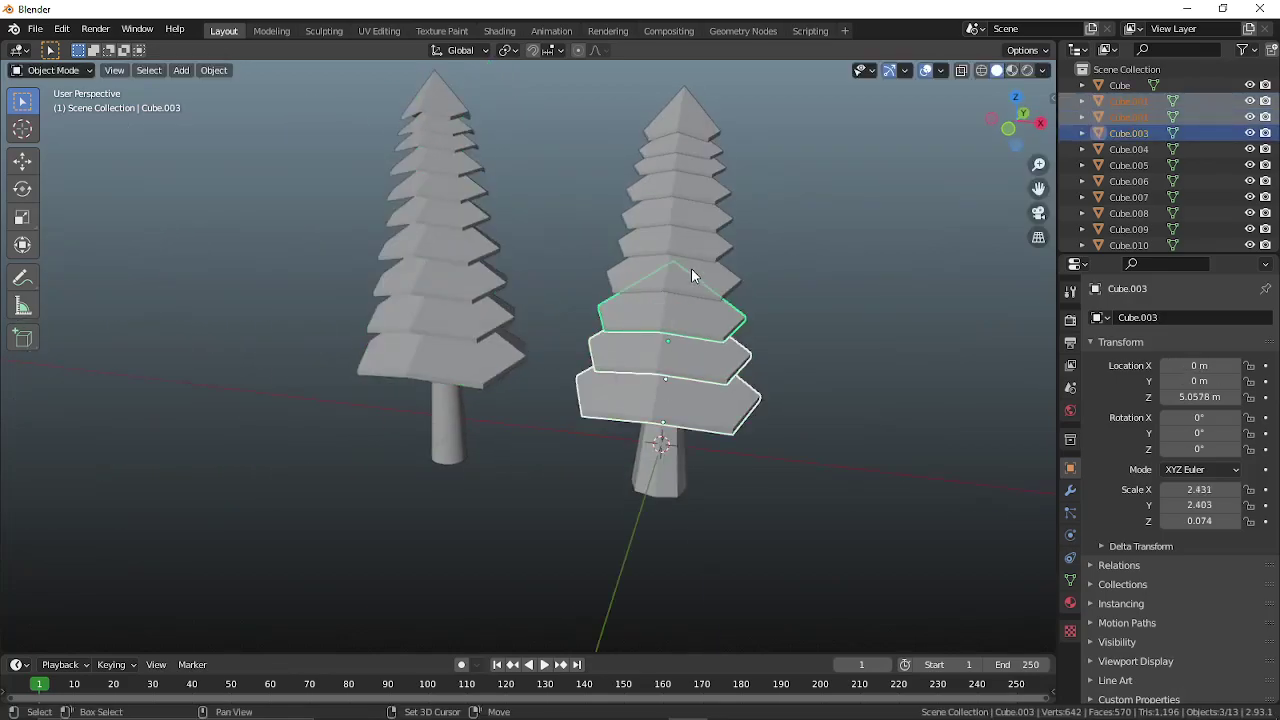
pyautogui.keyDown('shift'); pyautogui.click(690, 255); pyautogui.keyUp('shift')
pyautogui.keyDown('shift'); pyautogui.click(690, 215); pyautogui.keyUp('shift')
pyautogui.keyDown('shift'); pyautogui.click(689, 190); pyautogui.keyUp('shift')
pyautogui.keyDown('shift'); pyautogui.click(697, 167); pyautogui.keyUp('shift')
pyautogui.keyDown('shift'); pyautogui.click(695, 125); pyautogui.keyUp('shift')
pyautogui.keyDown('shift'); pyautogui.click(685, 105); pyautogui.keyUp('shift')
pyautogui.keyDown('shift'); pyautogui.click(672, 247); pyautogui.keyUp('shift')
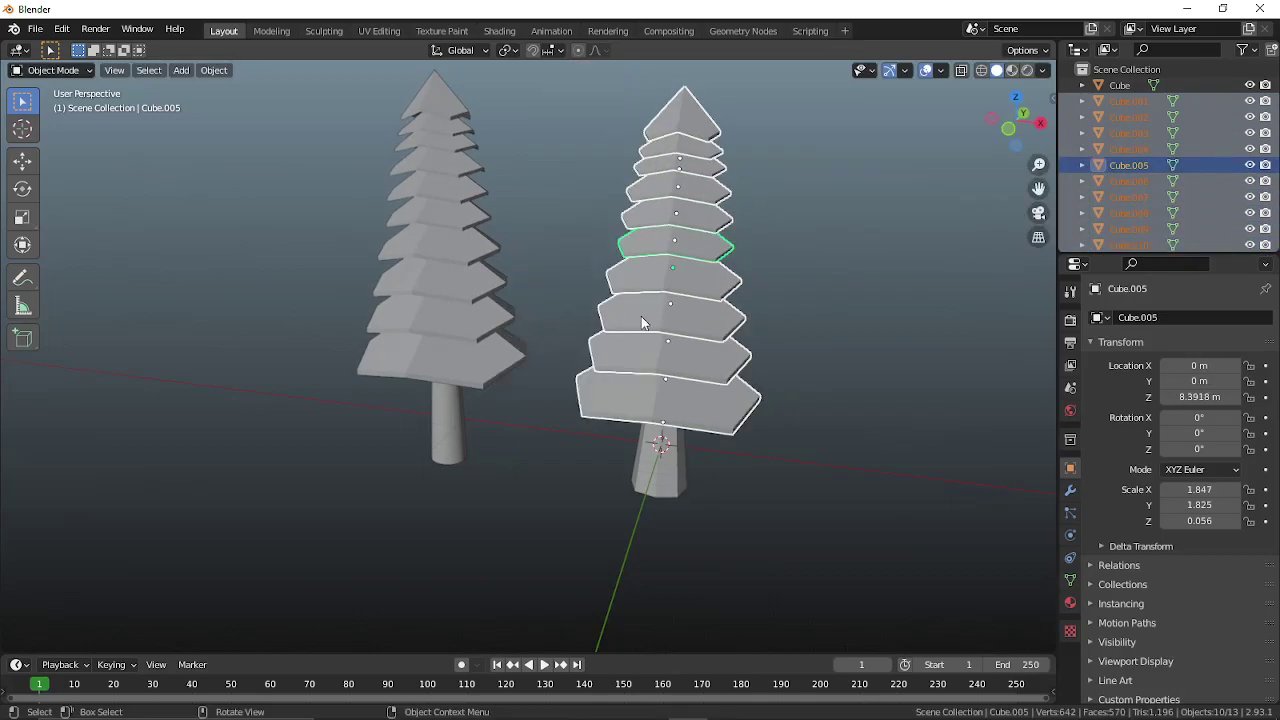
pyautogui.hotkey('ctrl', 'j')
# - Try moving the joined foliage of the octagonal-trunk tree to check that it behaves as a single object
pyautogui.click(800, 444)
pyautogui.click(740, 400)
pyautogui.press('g')
pyautogui.rightClick(962, 525)
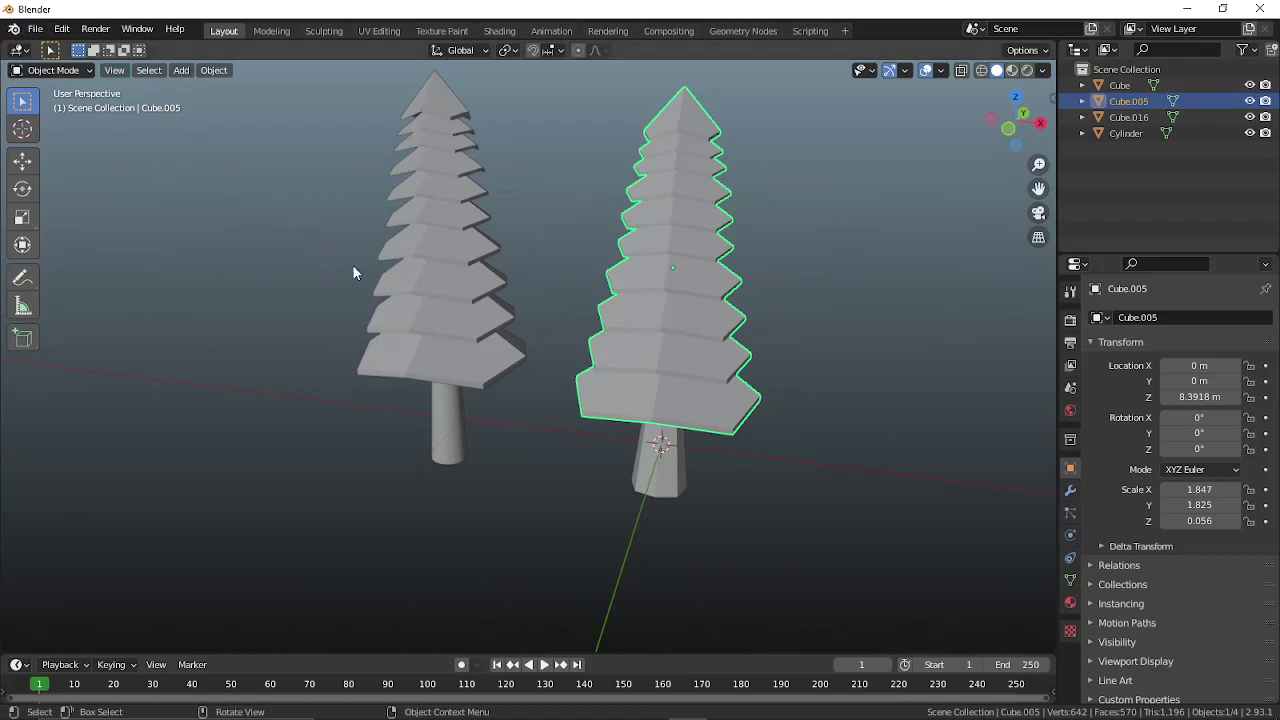
# - Duplicate the octagonal-trunk tree's foliage, raise the copy along Z to about 8.52 m and scale it up by about 1.01
pyautogui.moveTo(759, 416); pyautogui.dragTo(792, 418, button='middle')
pyautogui.scroll(1, 792, 418)
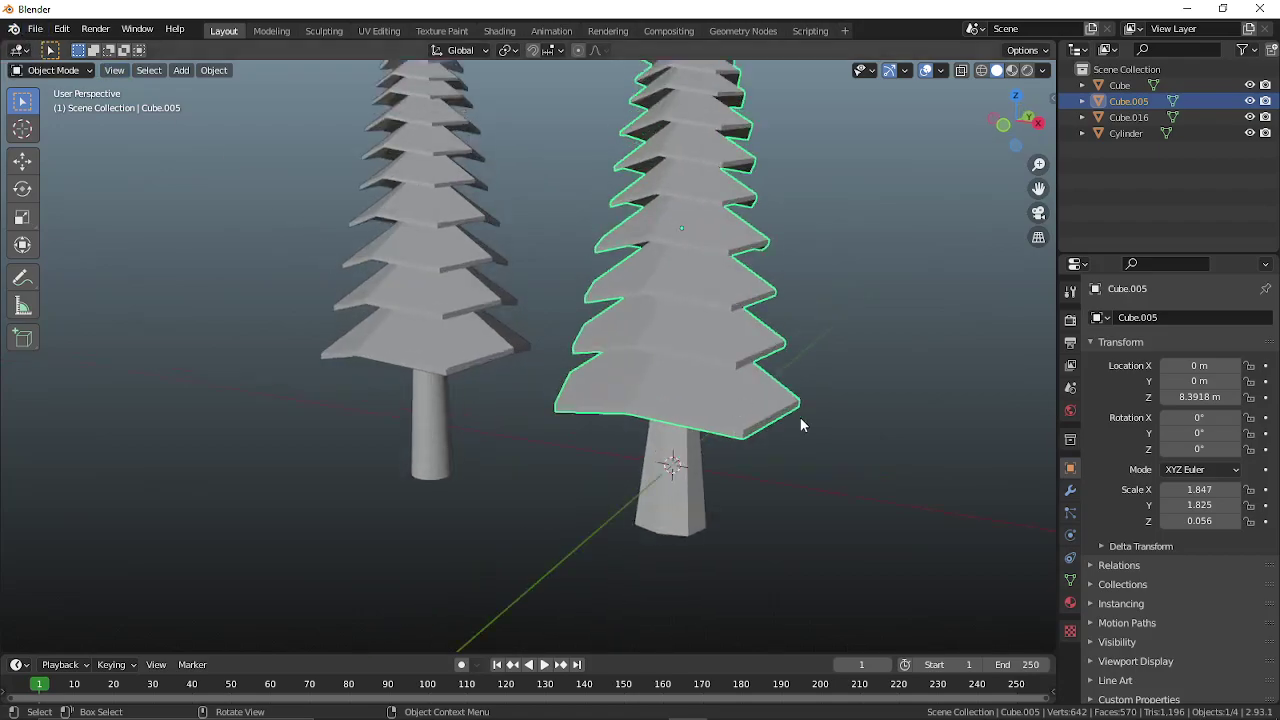
pyautogui.hotkey('shift', 'd')
pyautogui.press('z')
pyautogui.click(812, 410)
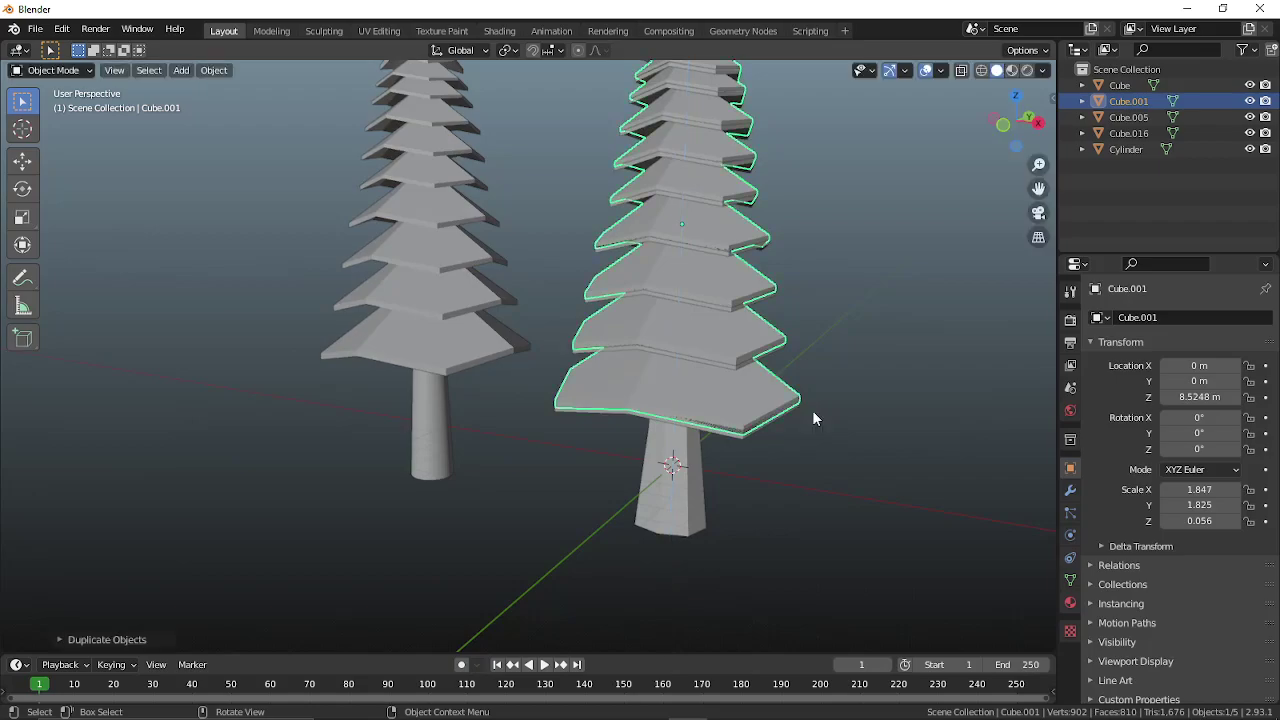
pyautogui.press('s')
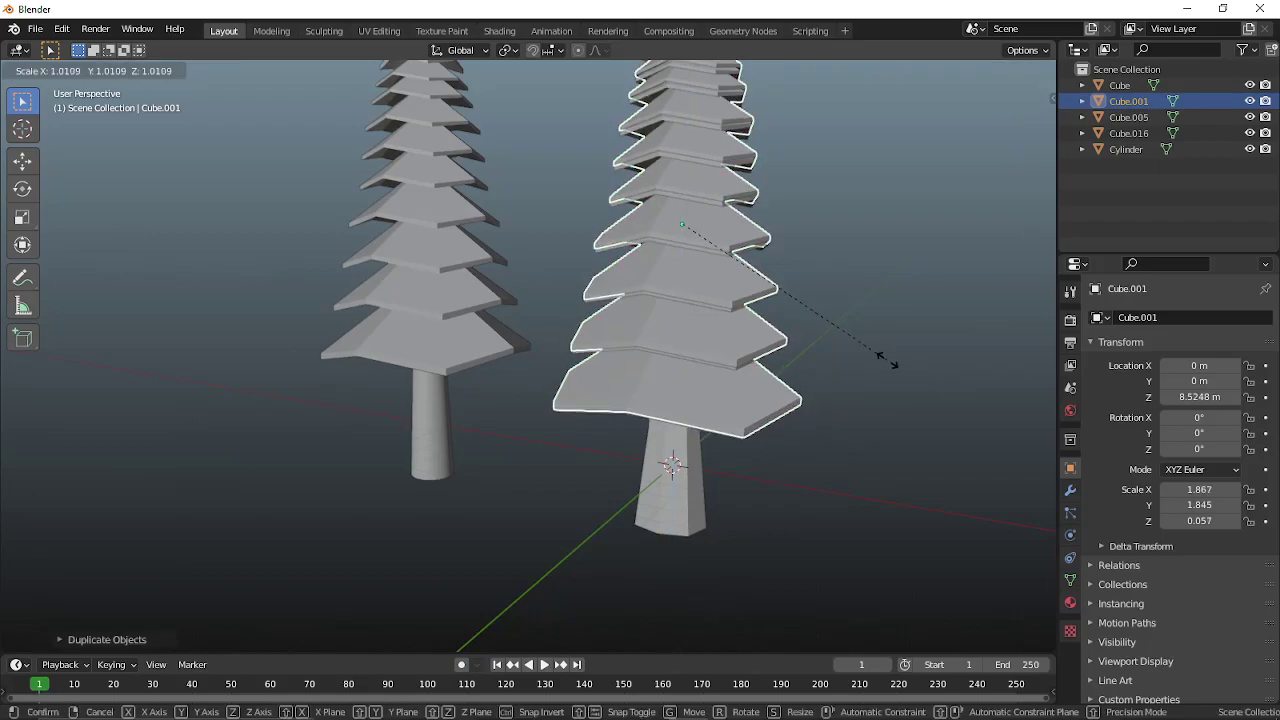
pyautogui.click(886, 362)
# - Delete the raised duplicate of the octagonal-trunk tree's foliage
pyautogui.moveTo(714, 480); pyautogui.dragTo(691, 534, button='middle')
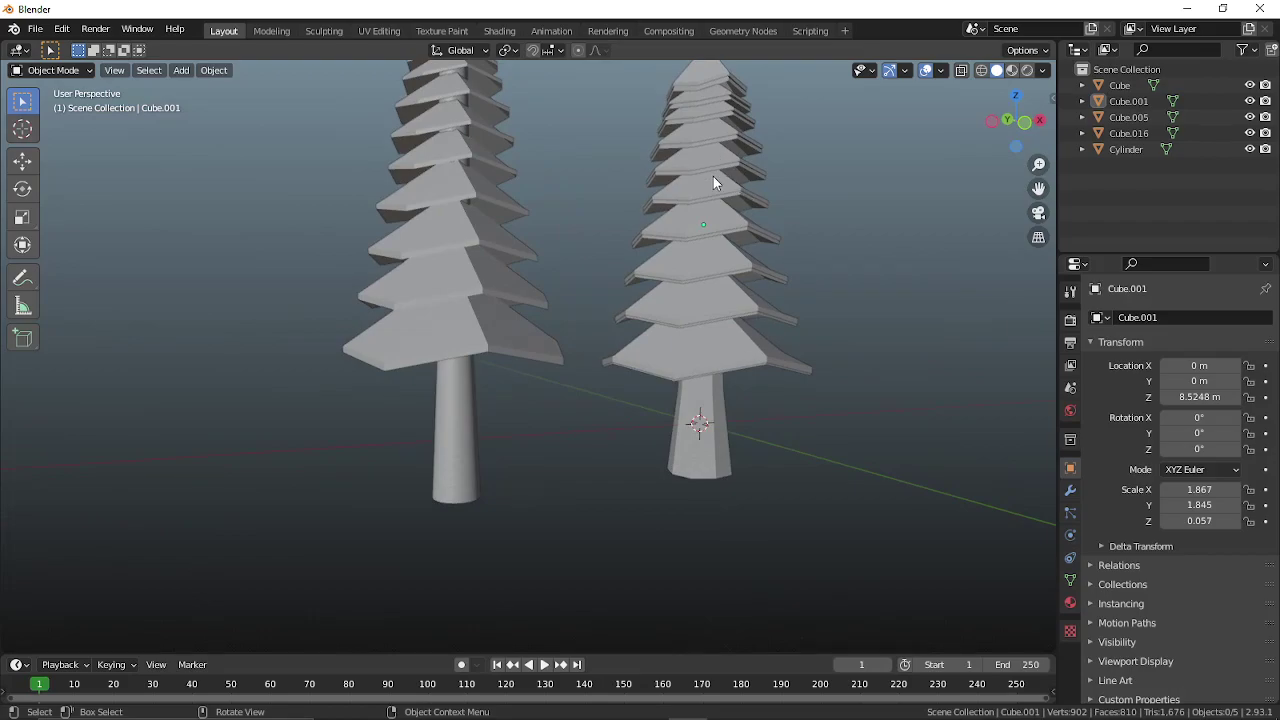
pyautogui.click(742, 237)
pyautogui.moveTo(742, 237); pyautogui.dragTo(664, 260, button='middle')
pyautogui.press('Delete')
# - Try moving the remaining foliage off the octagonal trunk to check that the duplicate is gone
pyautogui.click(661, 347)
pyautogui.press('g')
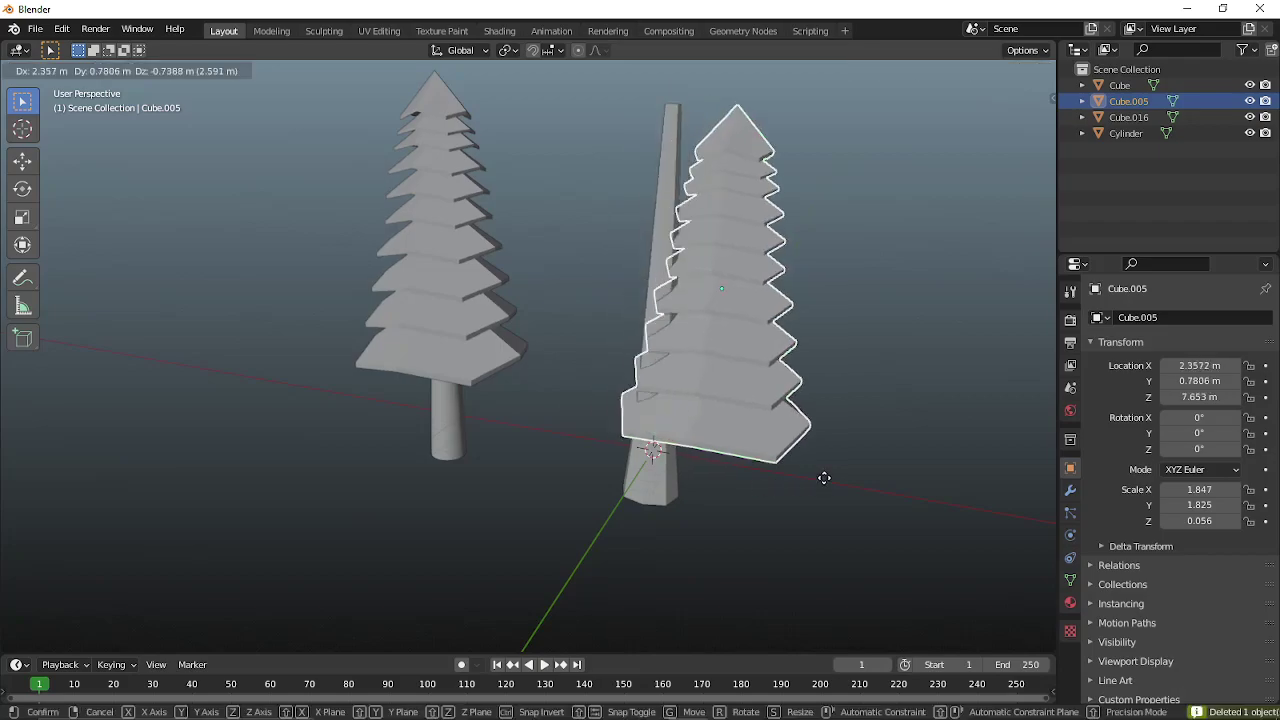
pyautogui.rightClick(810, 485)
pyautogui.click(811, 509)
# - Select both complete trees, enter Edit Mode with face selection and select all their faces
pyautogui.scroll(-3, 811, 517)
pyautogui.moveTo(426, 160); pyautogui.dragTo(650, 441)
pyautogui.scroll(2, 668, 450)
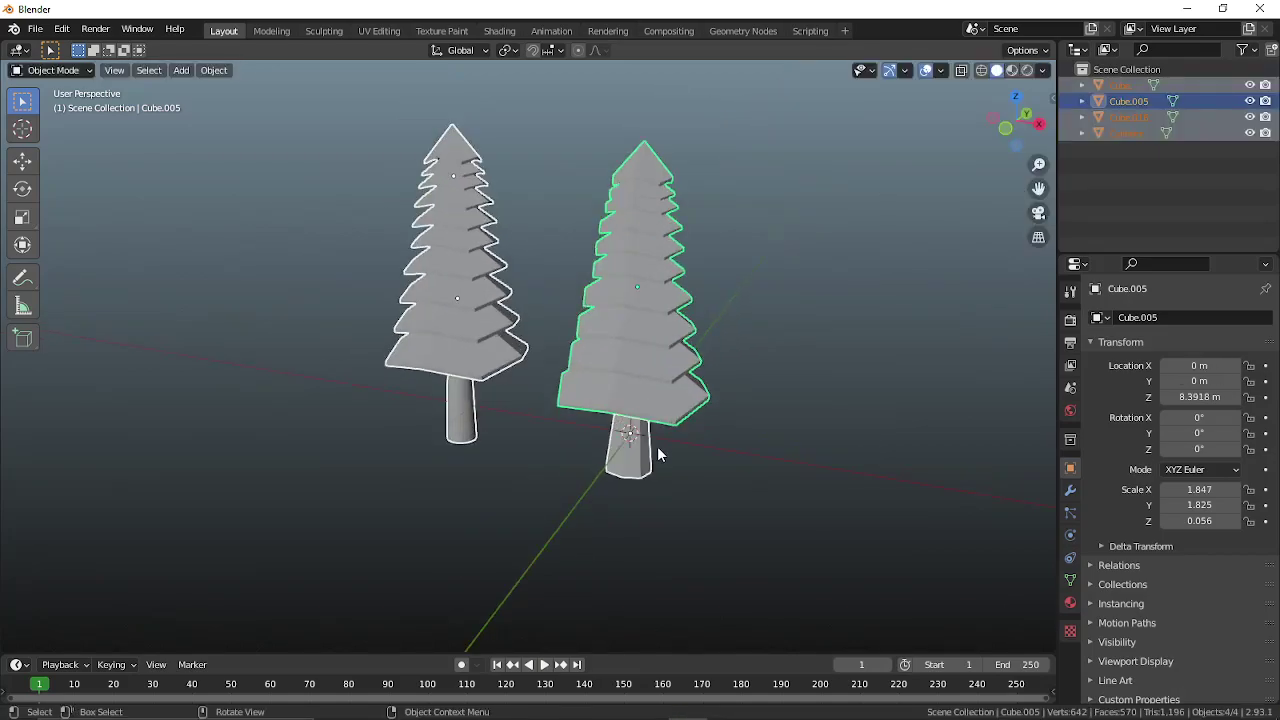
pyautogui.press('Tab')
pyautogui.scroll(3, 657, 446)
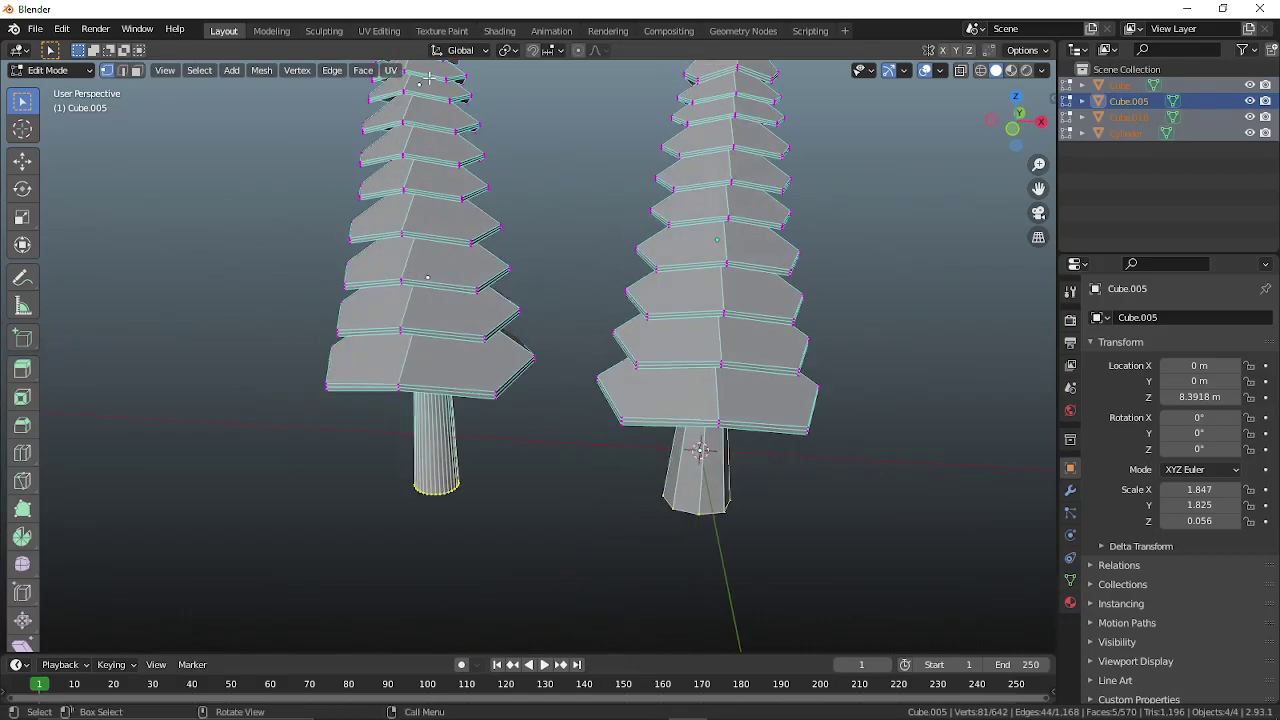
pyautogui.click(138, 73)
pyautogui.press('a')
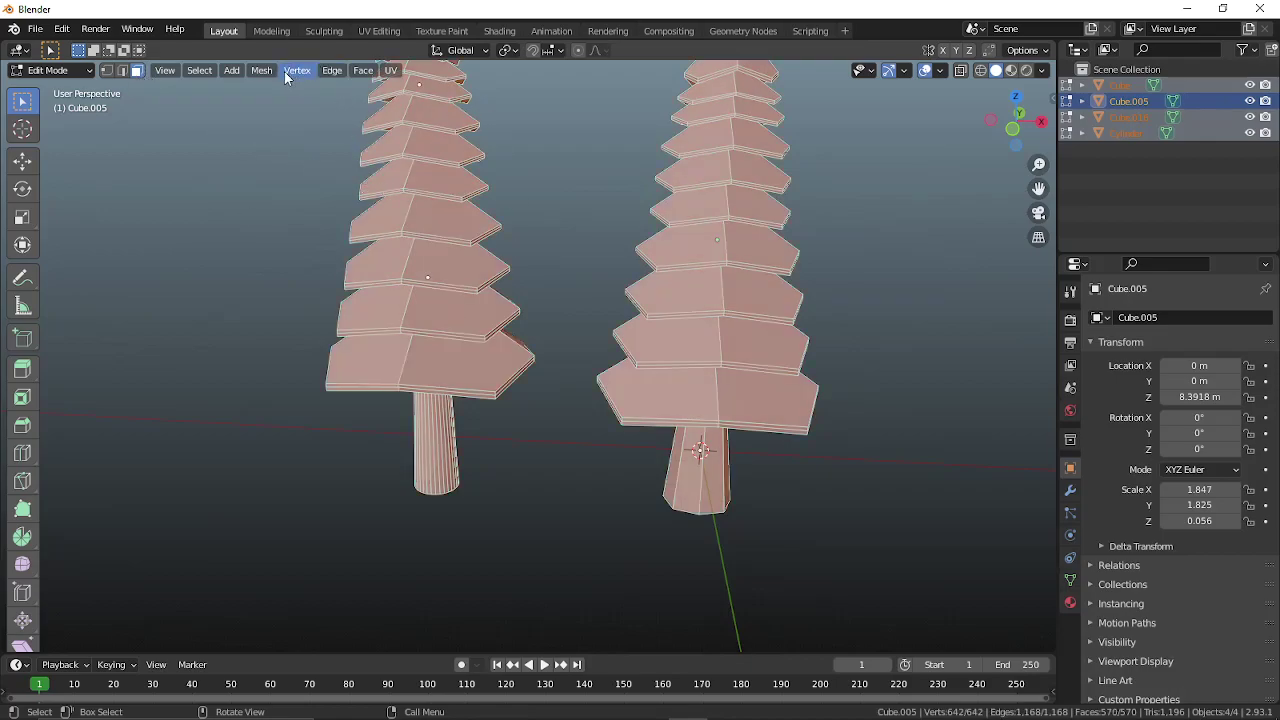
# - Recalculate the normals of all selected faces to the outside, return to Object Mode and deselect the trees
pyautogui.click(371, 72)
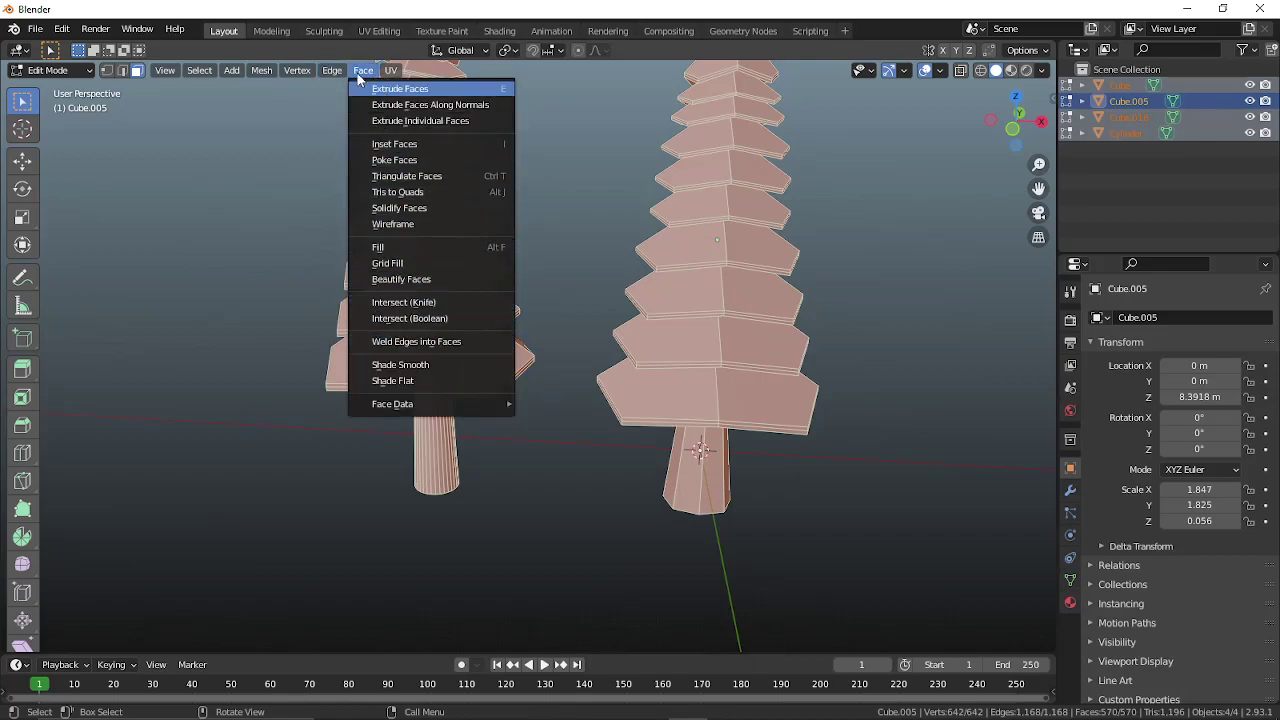
pyautogui.click(265, 75)
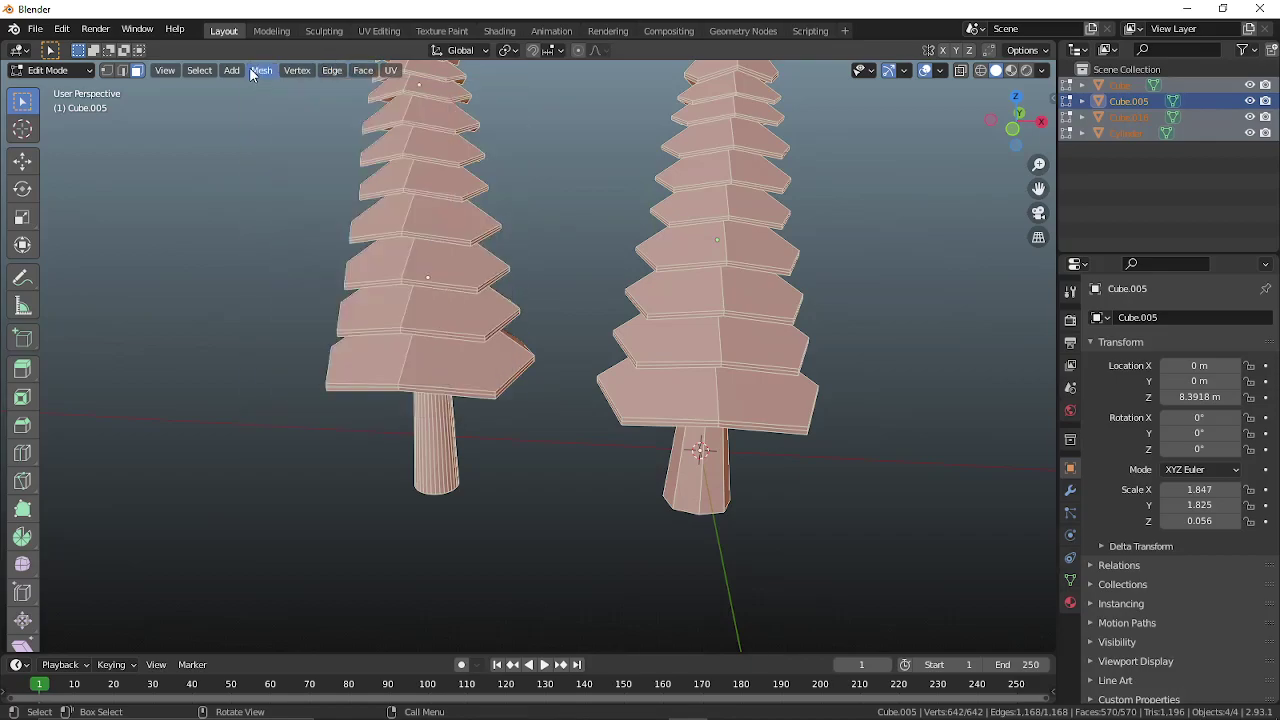
pyautogui.click(253, 72)
pyautogui.moveTo(330, 333)
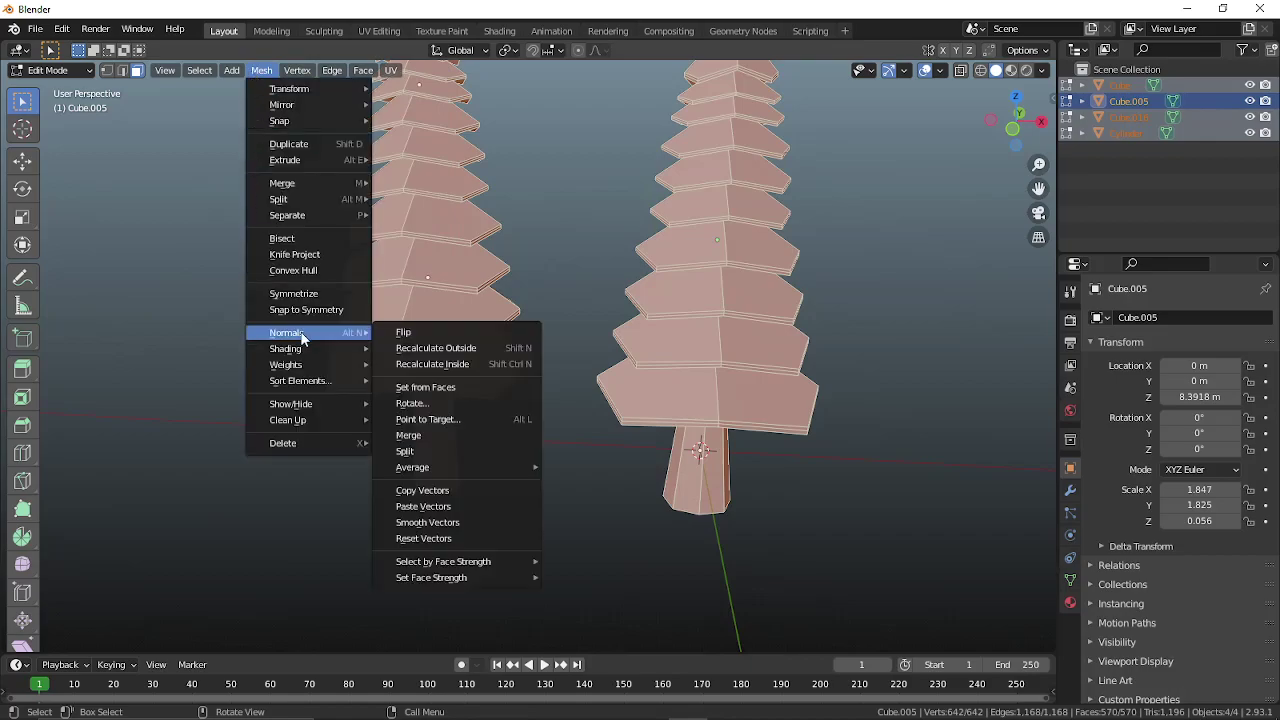
pyautogui.click(430, 348)
pyautogui.press('Tab')
pyautogui.scroll(-3, 323, 485)
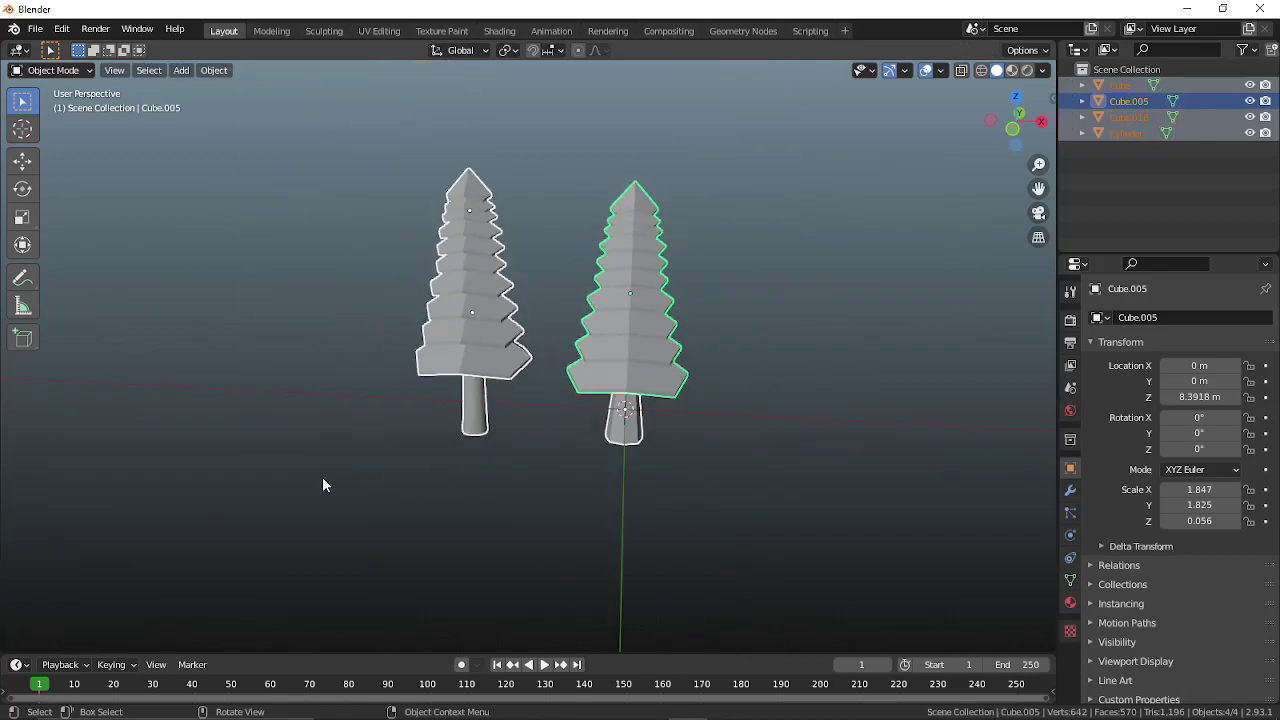
pyautogui.click(322, 484)
# - Start saving the file and create and open a new Desktop folder named "Youtube turtorials" for it
pyautogui.hotkey('ctrl', 's')
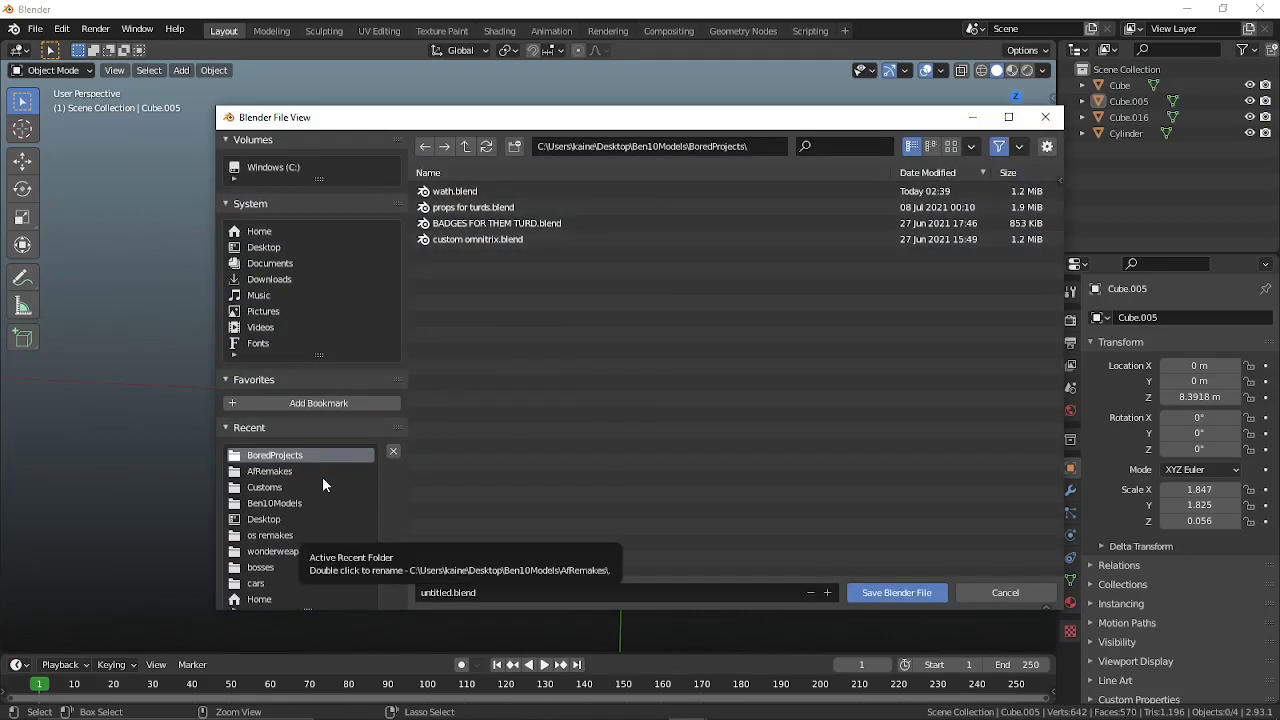
pyautogui.click(306, 468)
pyautogui.click(305, 455)
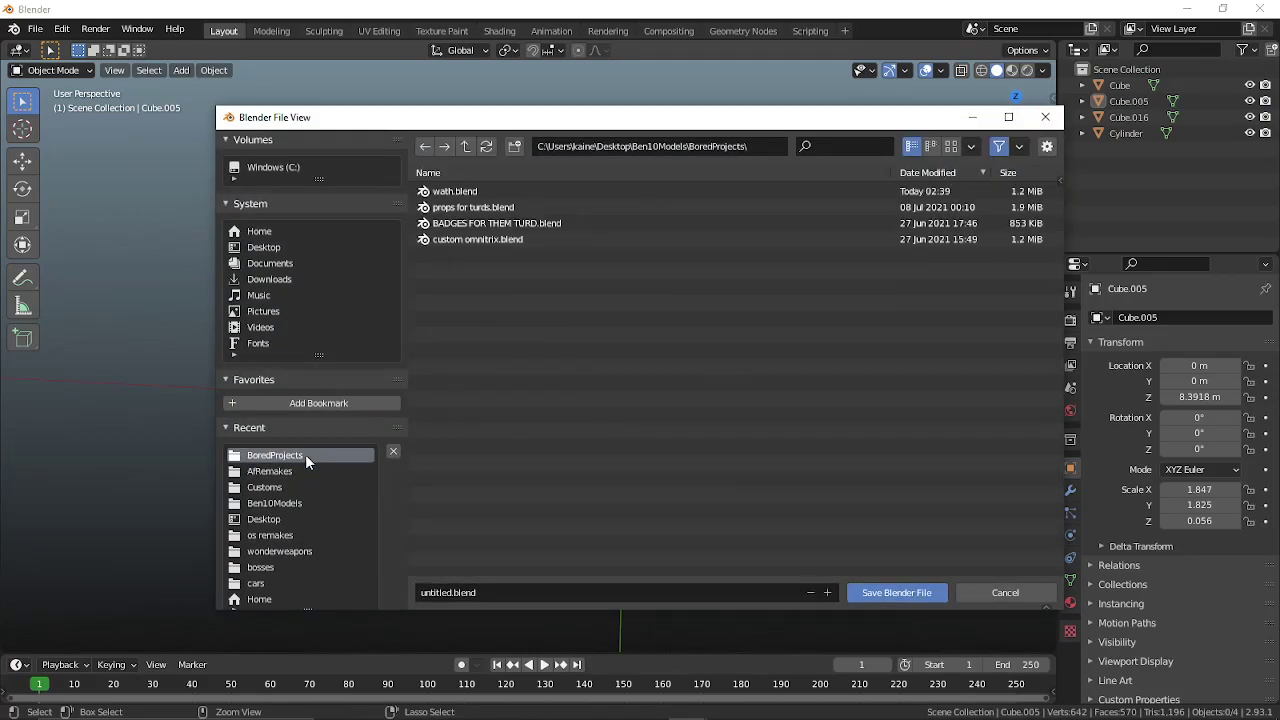
pyautogui.click(479, 592)
pyautogui.write('T')
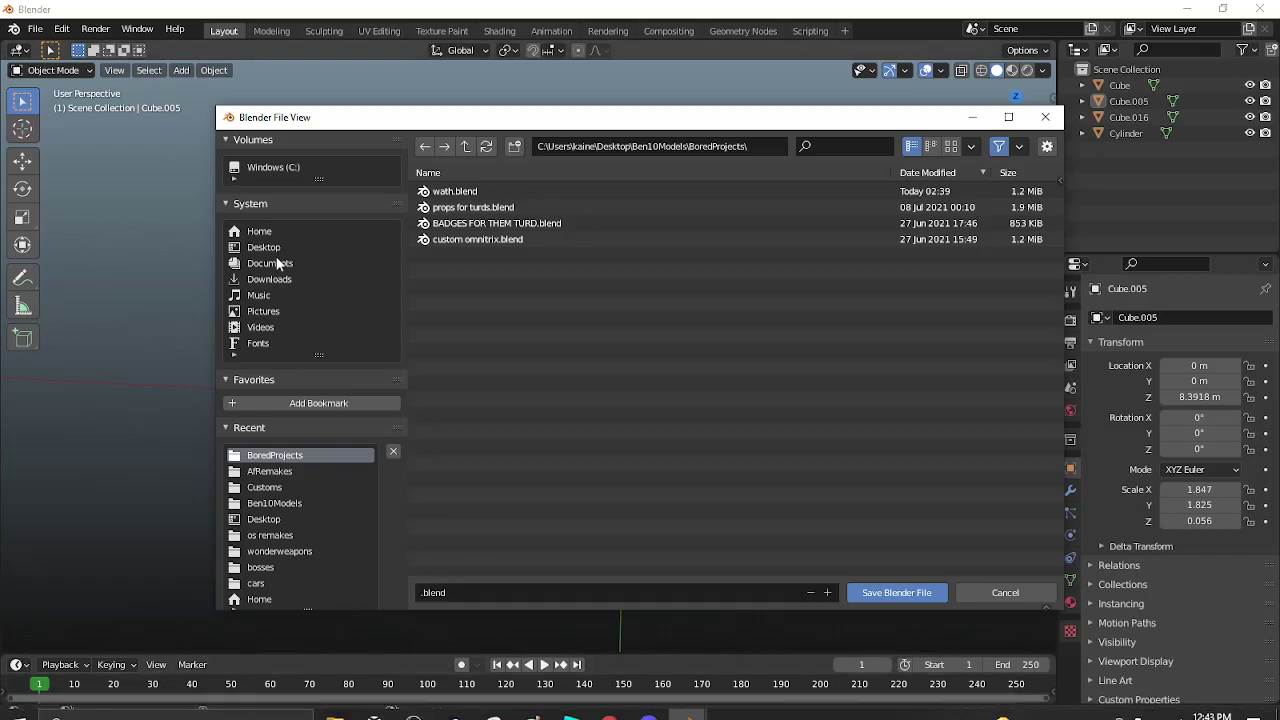
pyautogui.click(264, 247)
pyautogui.click(514, 146)
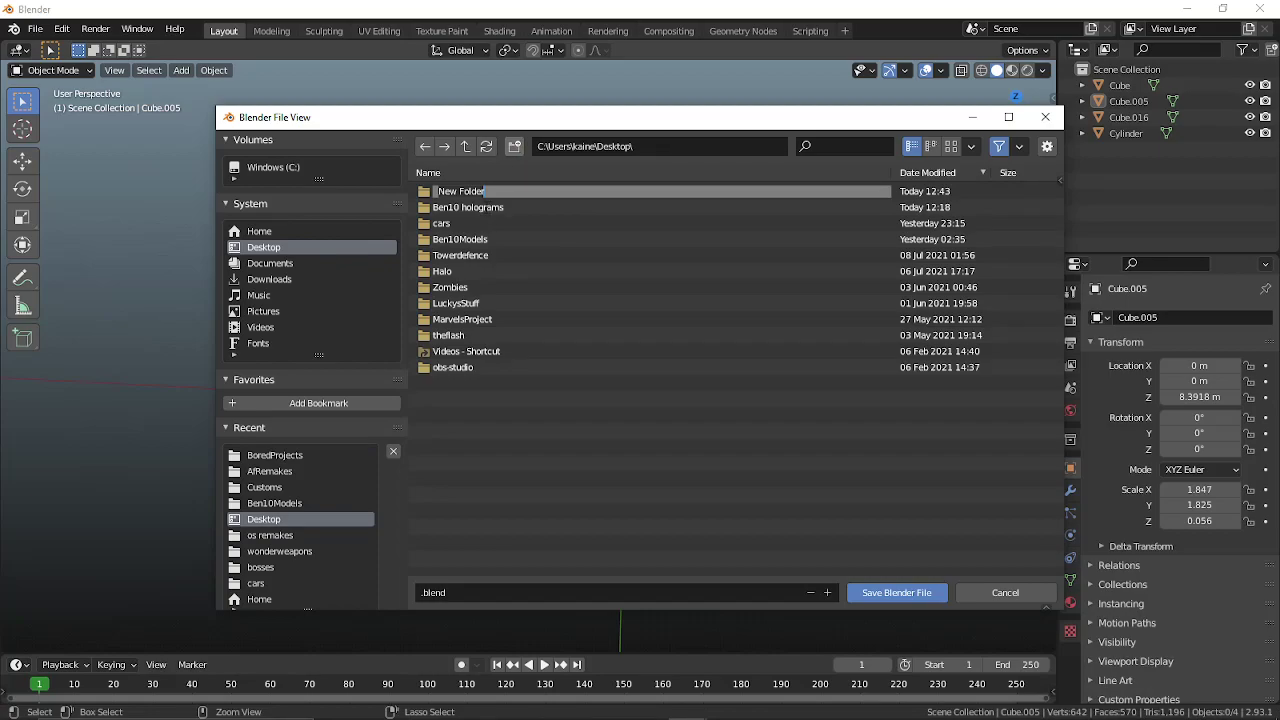
pyautogui.write('Youtube turtorials')
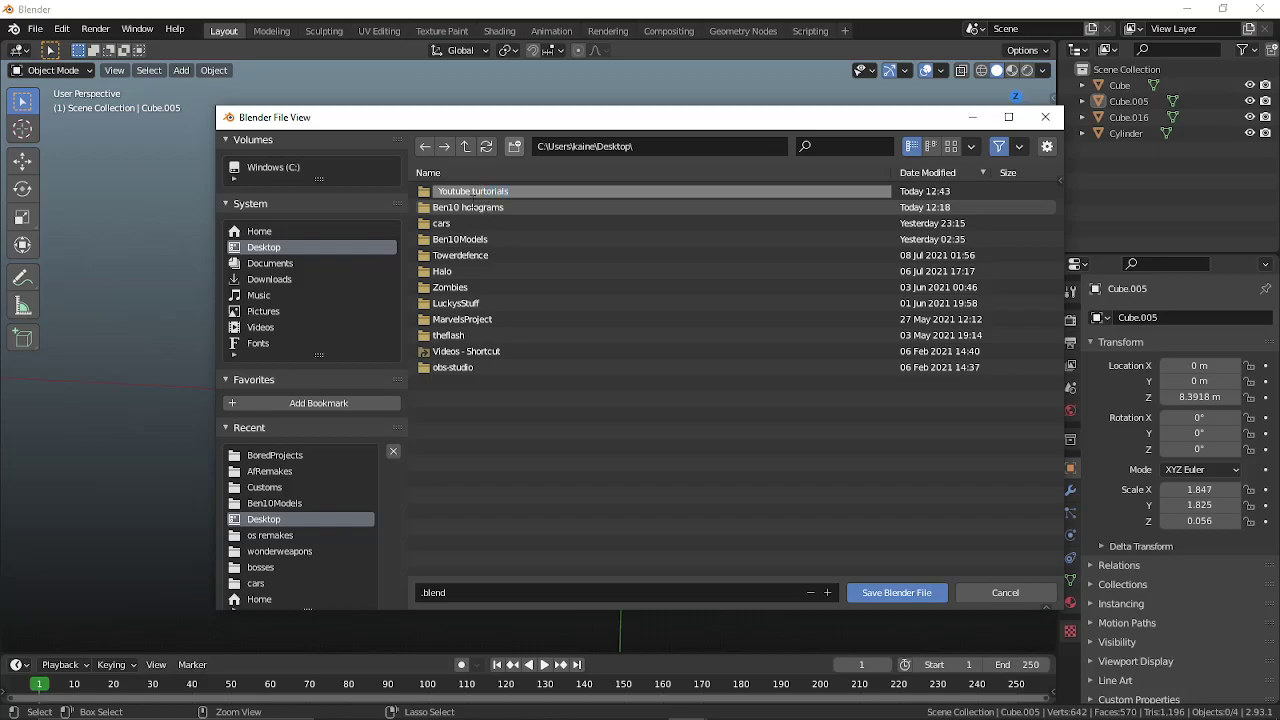
pyautogui.click(510, 186)
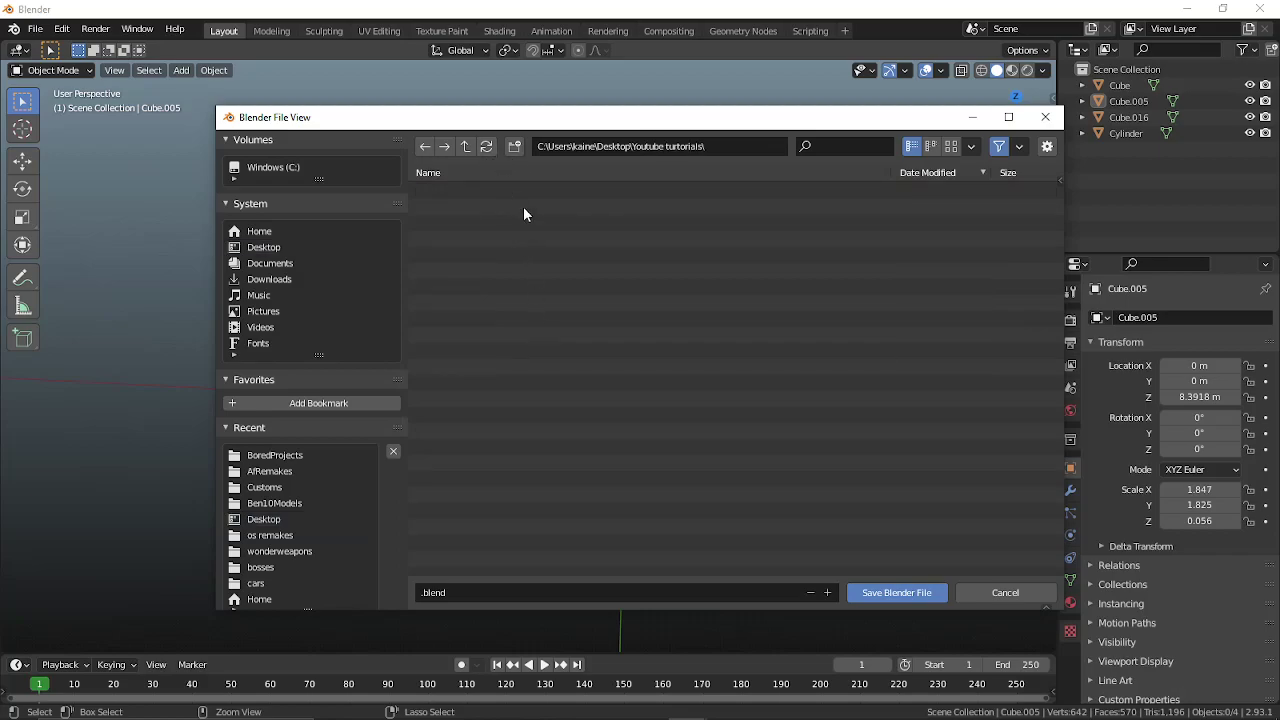
# - Save the file as trees.blend in the Youtube turtorials folder
pyautogui.click(499, 592)
pyautogui.write('trees')
pyautogui.click(912, 593)
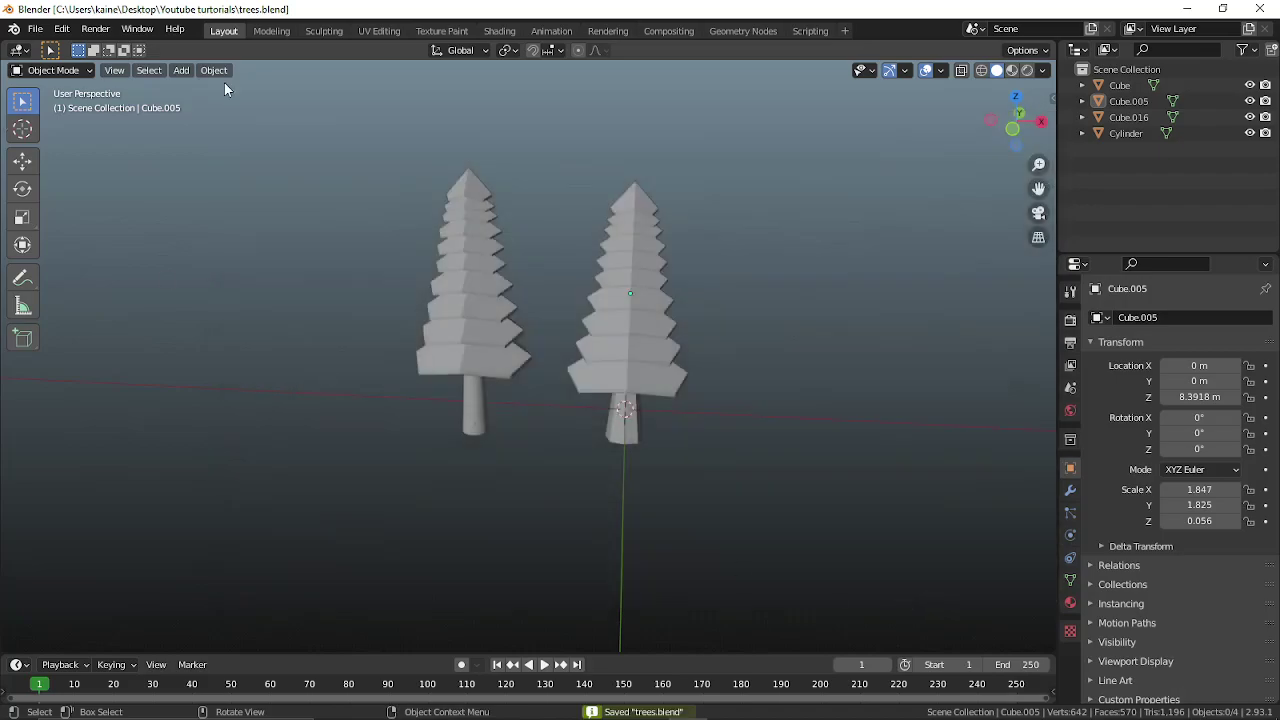
# - Export the scene in FBX format as trees.fbx to the Youtube turtorials folder
pyautogui.click(36, 30)
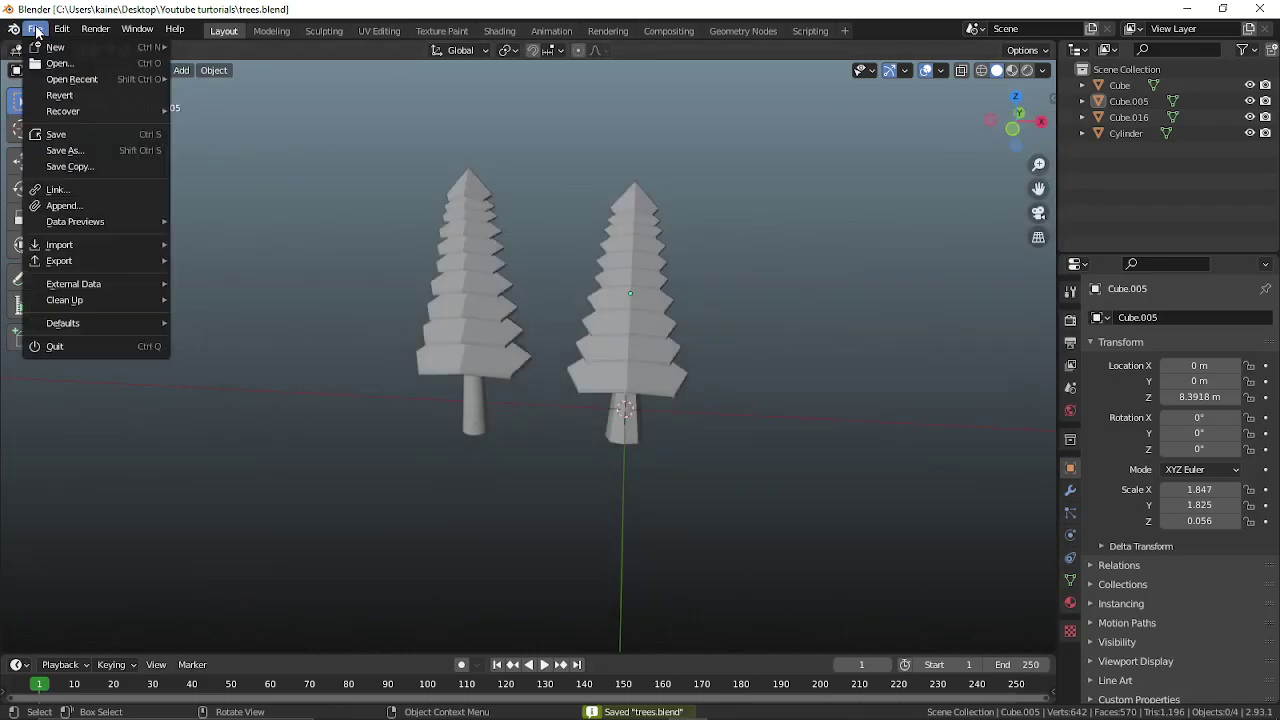
pyautogui.moveTo(110, 262)
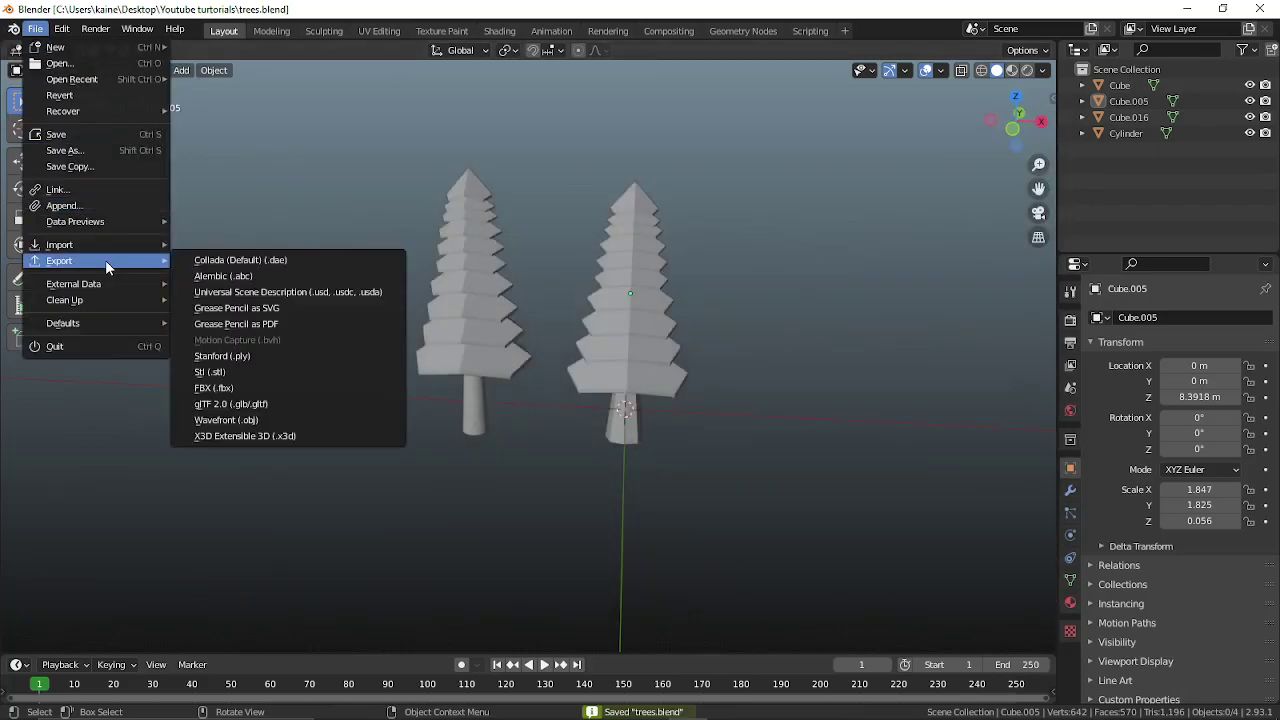
pyautogui.click(238, 396)
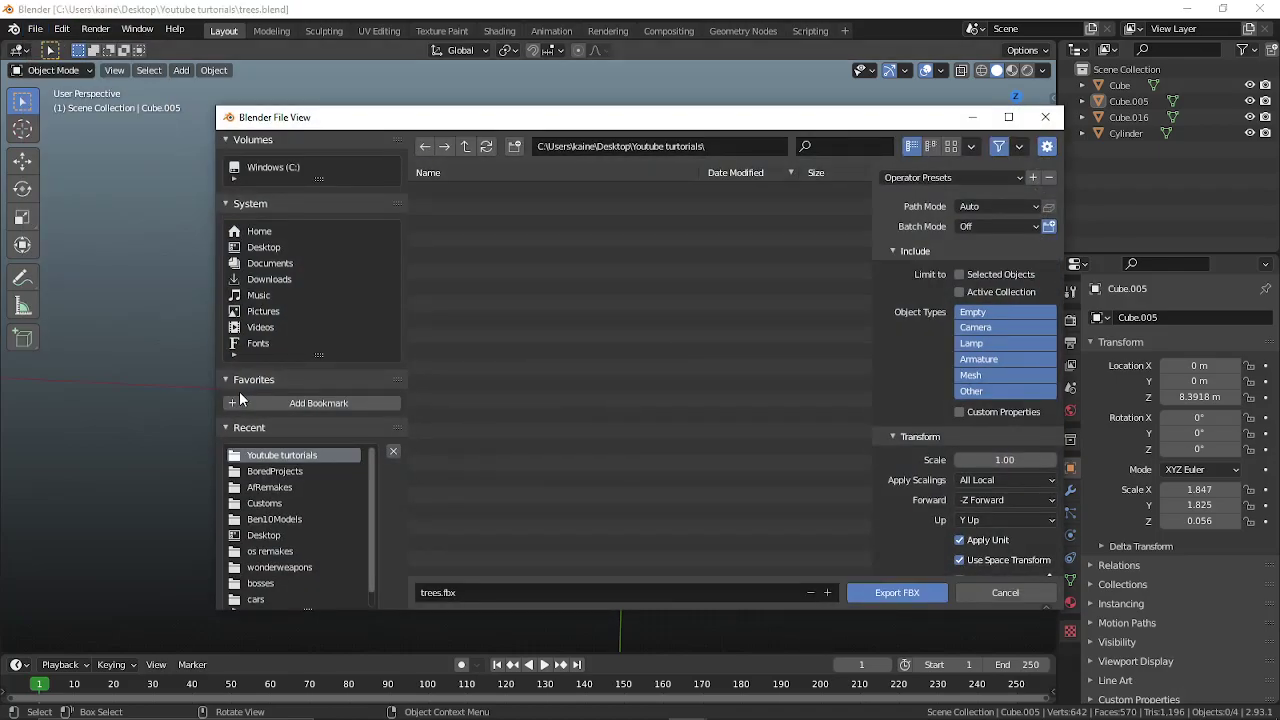
pyautogui.click(912, 597)
pyautogui.moveTo(760, 507); pyautogui.dragTo(706, 477, button='middle')
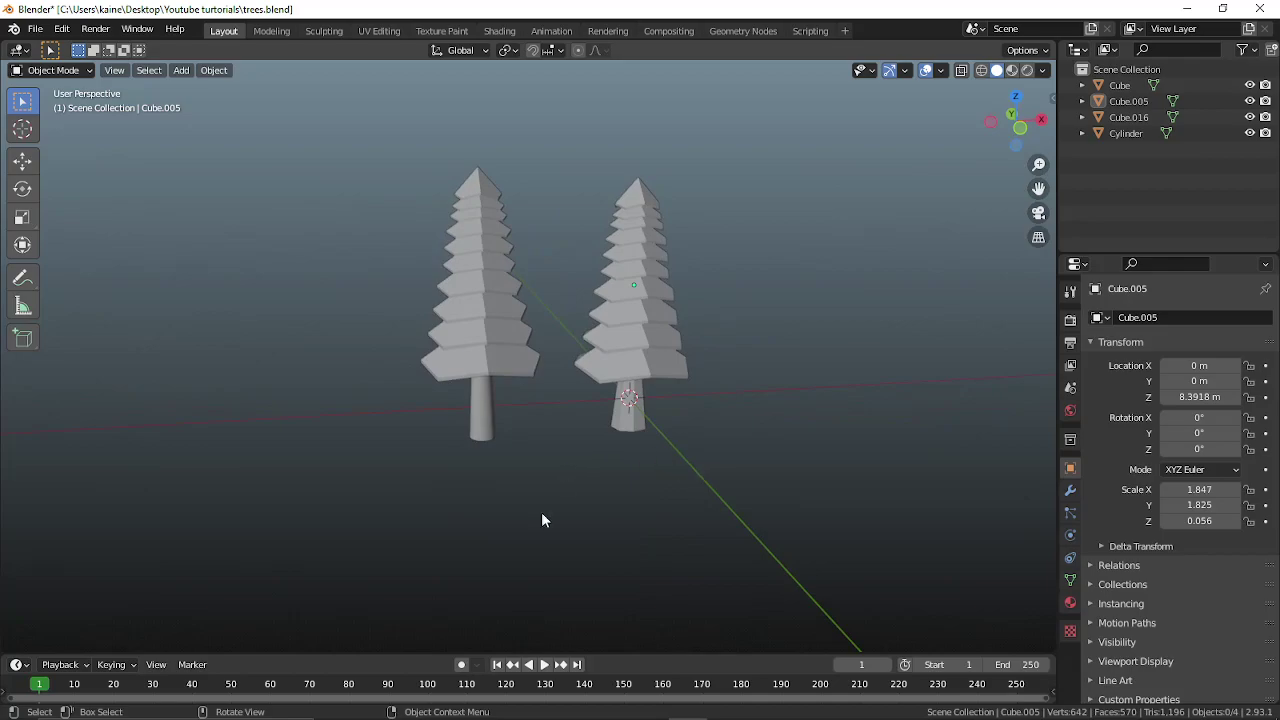
# - Switch to Roblox Studio, ignore the auto-recovered file and create a new place from the Classic Baseplate template
pyautogui.click(566, 706)
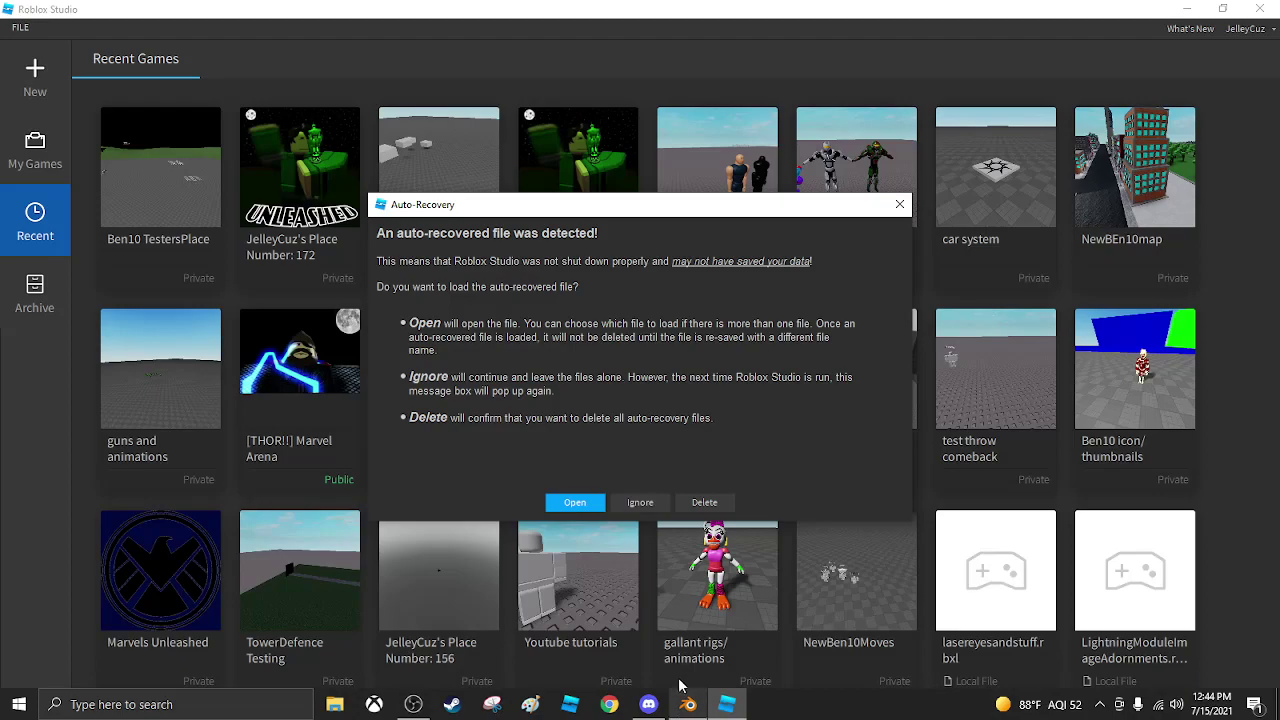
pyautogui.click(642, 503)
pyautogui.click(38, 92)
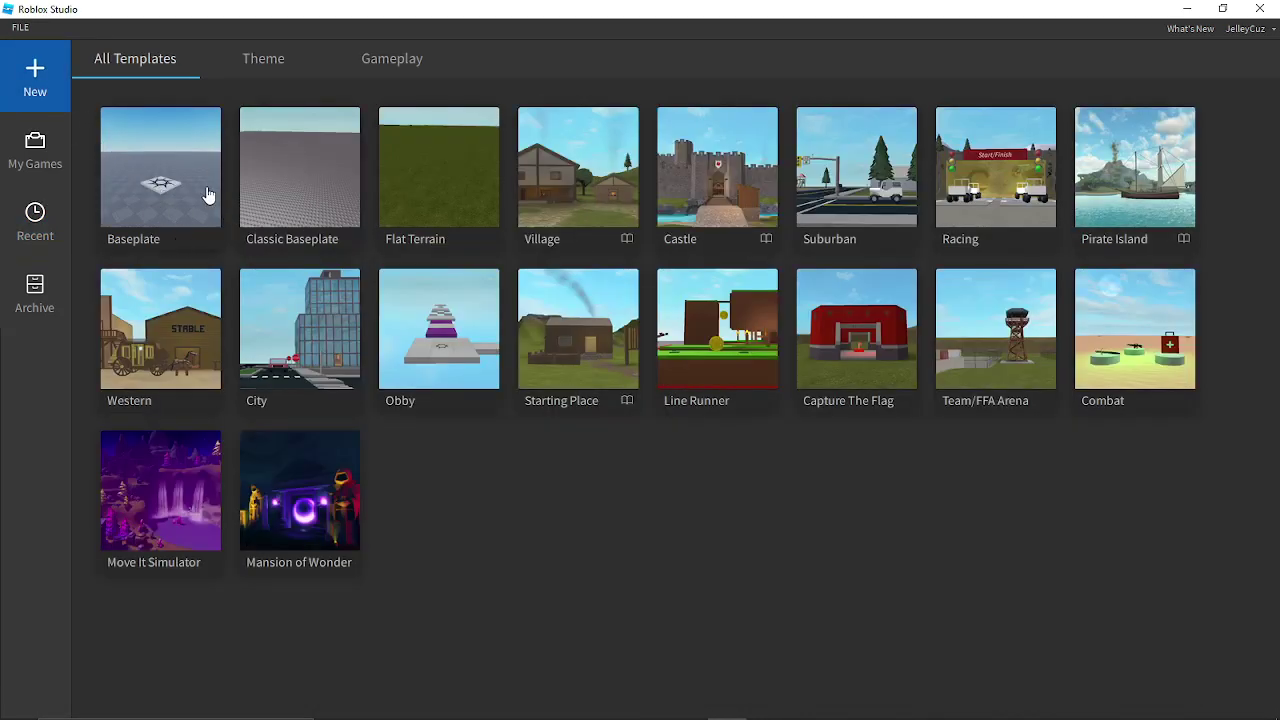
pyautogui.click(296, 208)
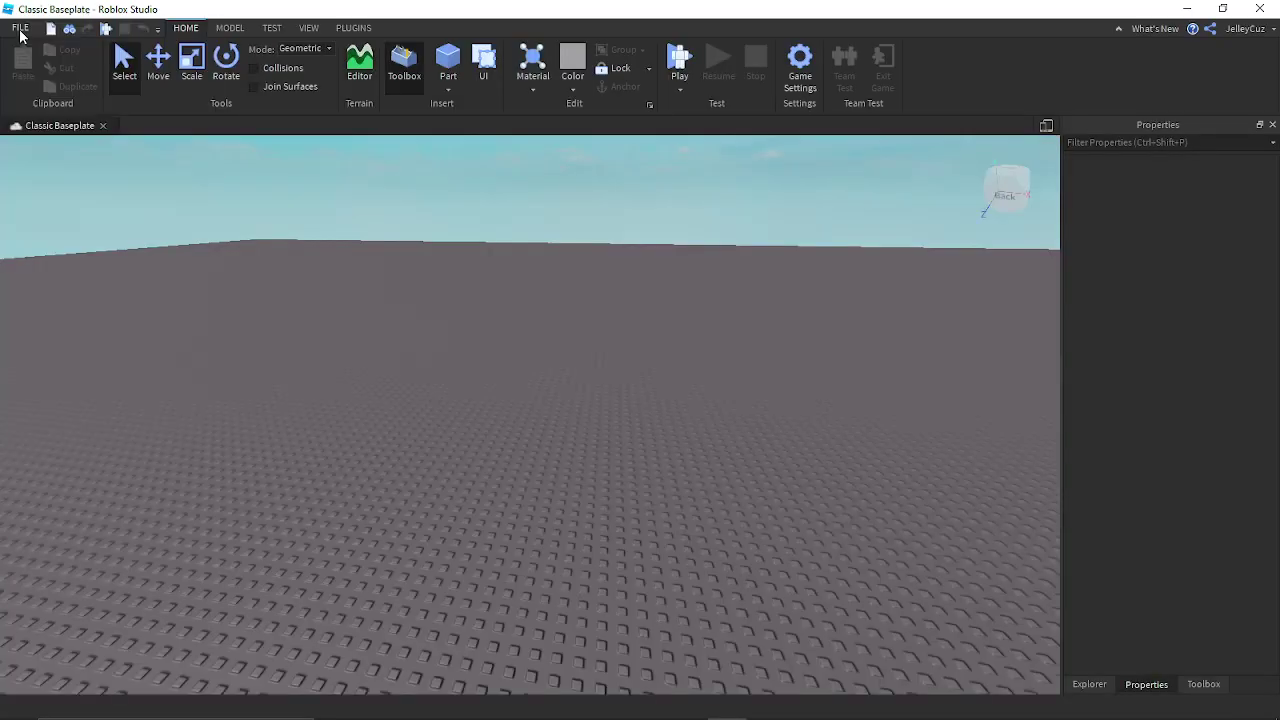
# - Publish the place to Roblox as a new game named "Youtube turtorials"
pyautogui.click(20, 29)
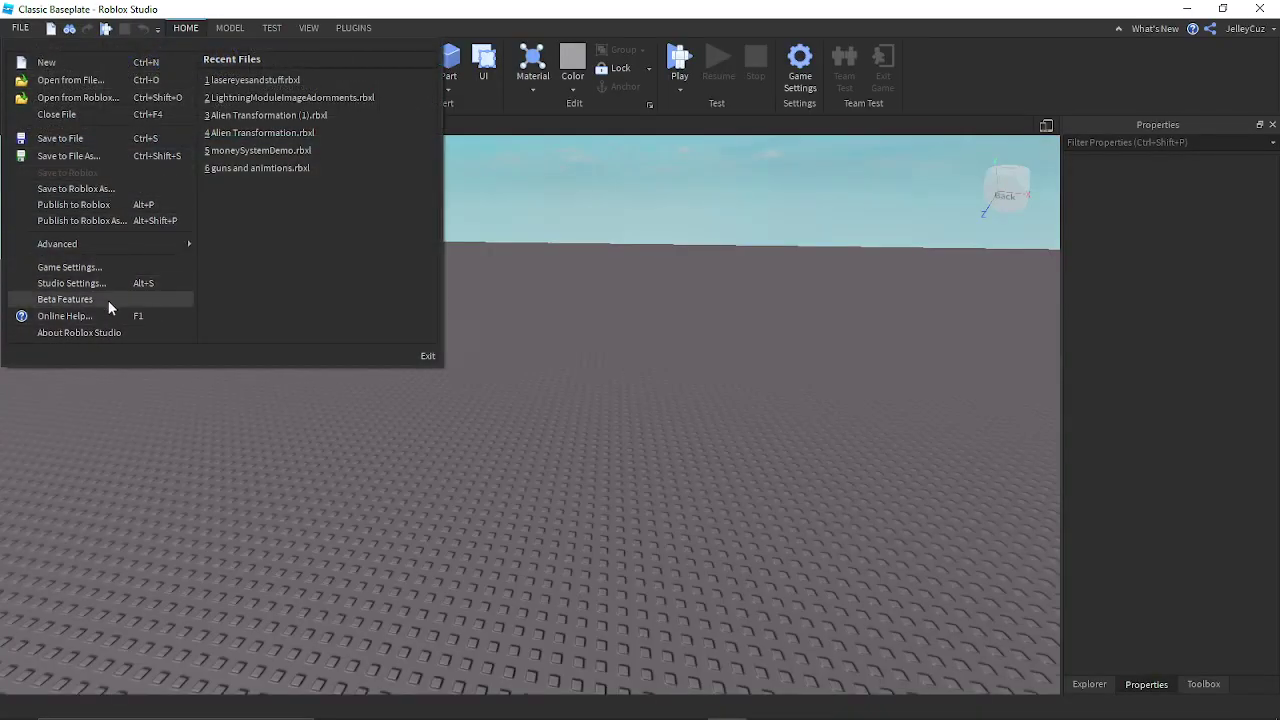
pyautogui.click(90, 205)
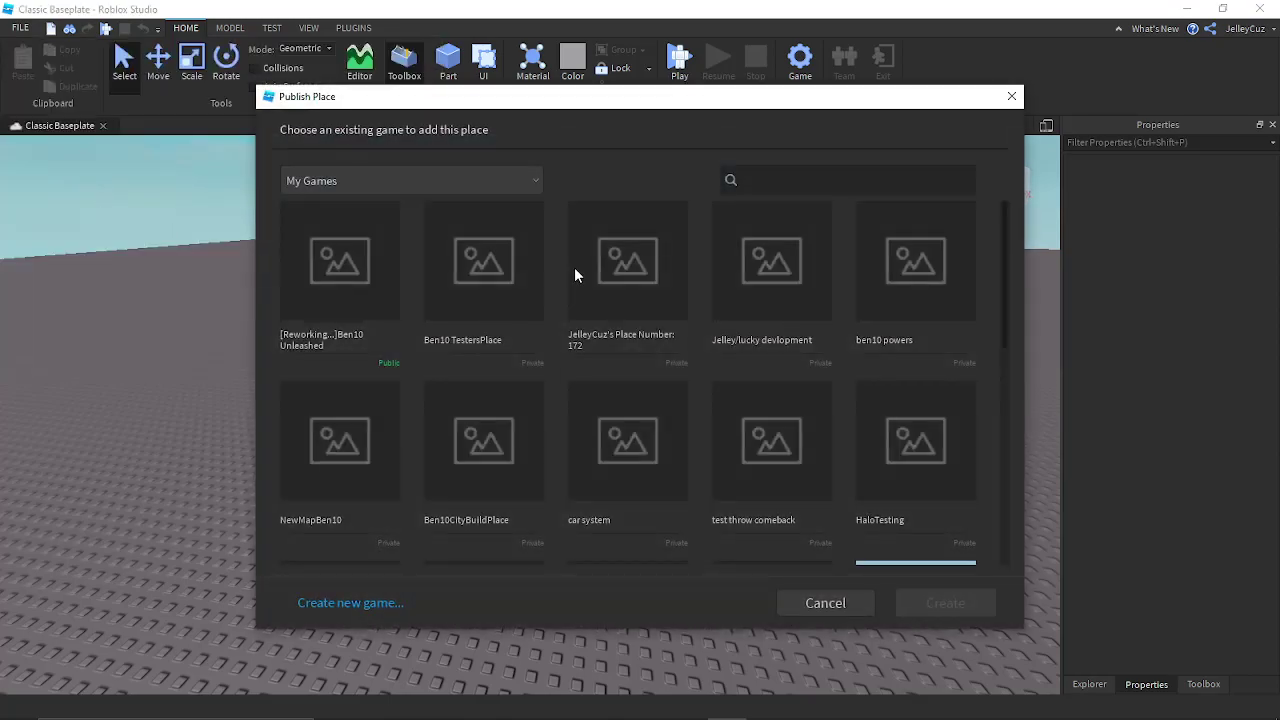
pyautogui.click(358, 599)
pyautogui.click(668, 176)
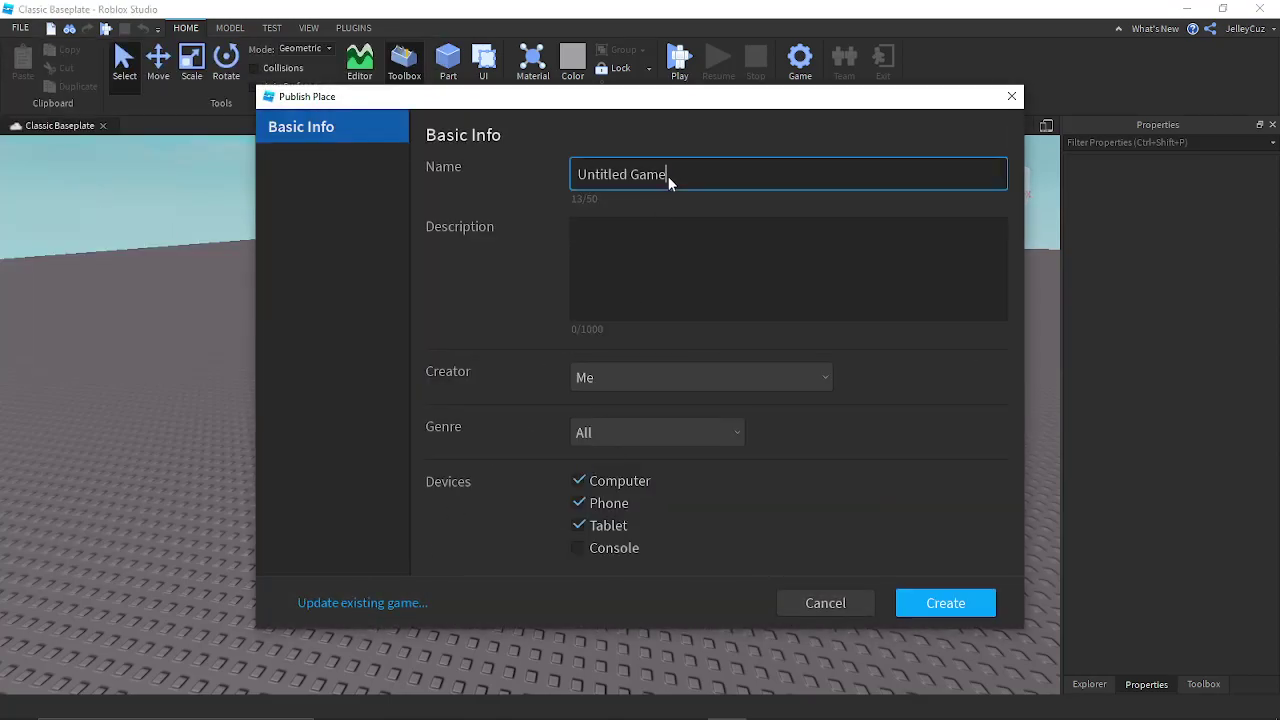
pyautogui.tripleClick(668, 176)
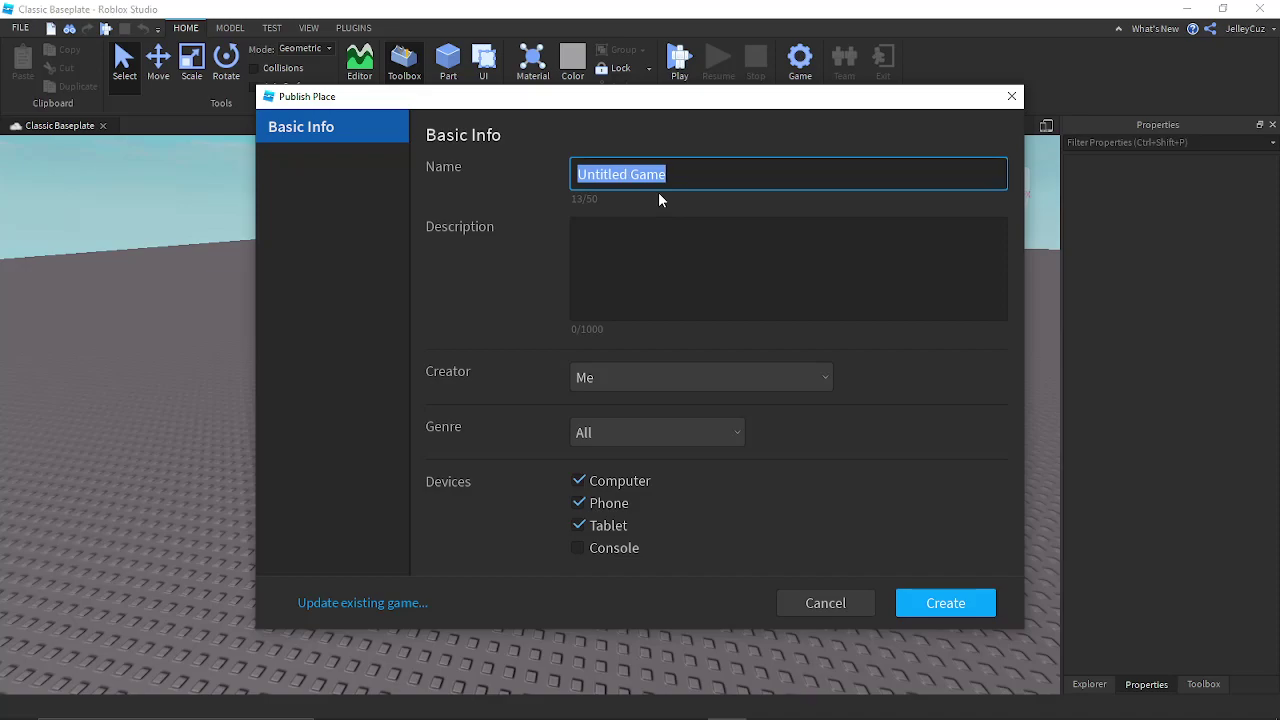
pyautogui.write('Yout')
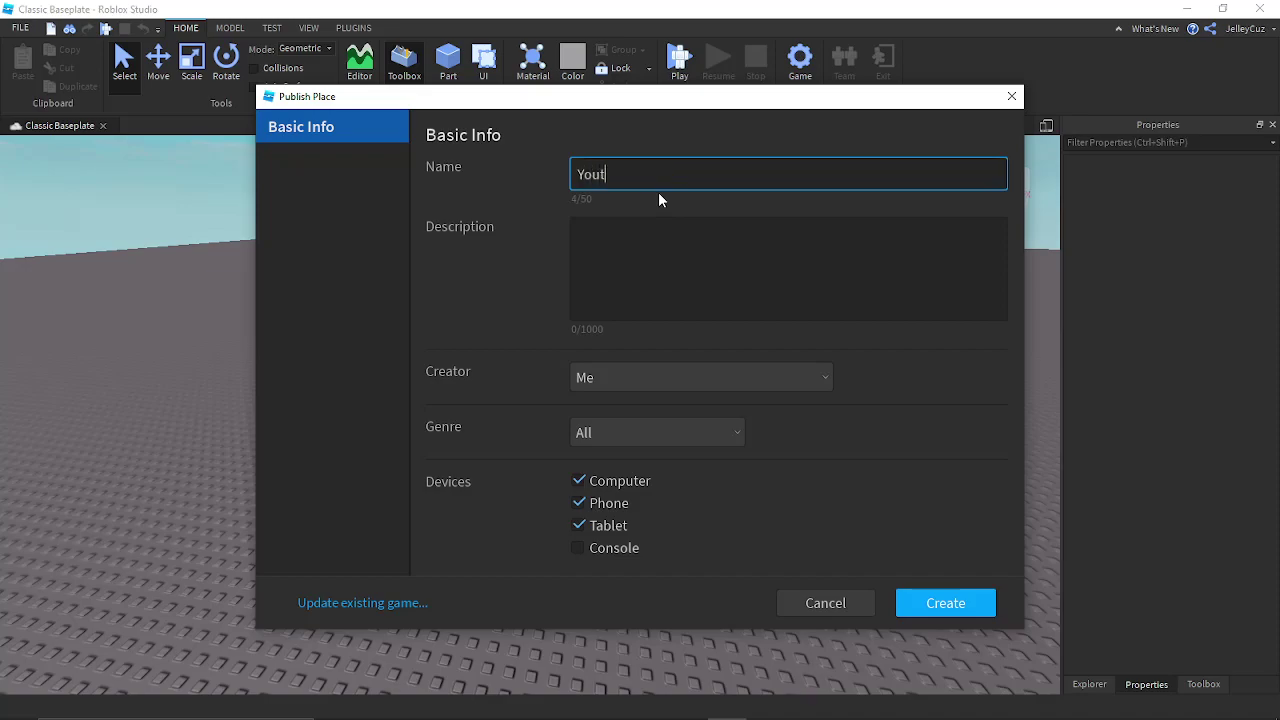
pyautogui.write('ube turtorials')
pyautogui.press('Tab')
pyautogui.click(689, 177)
pyautogui.doubleClick(689, 177)
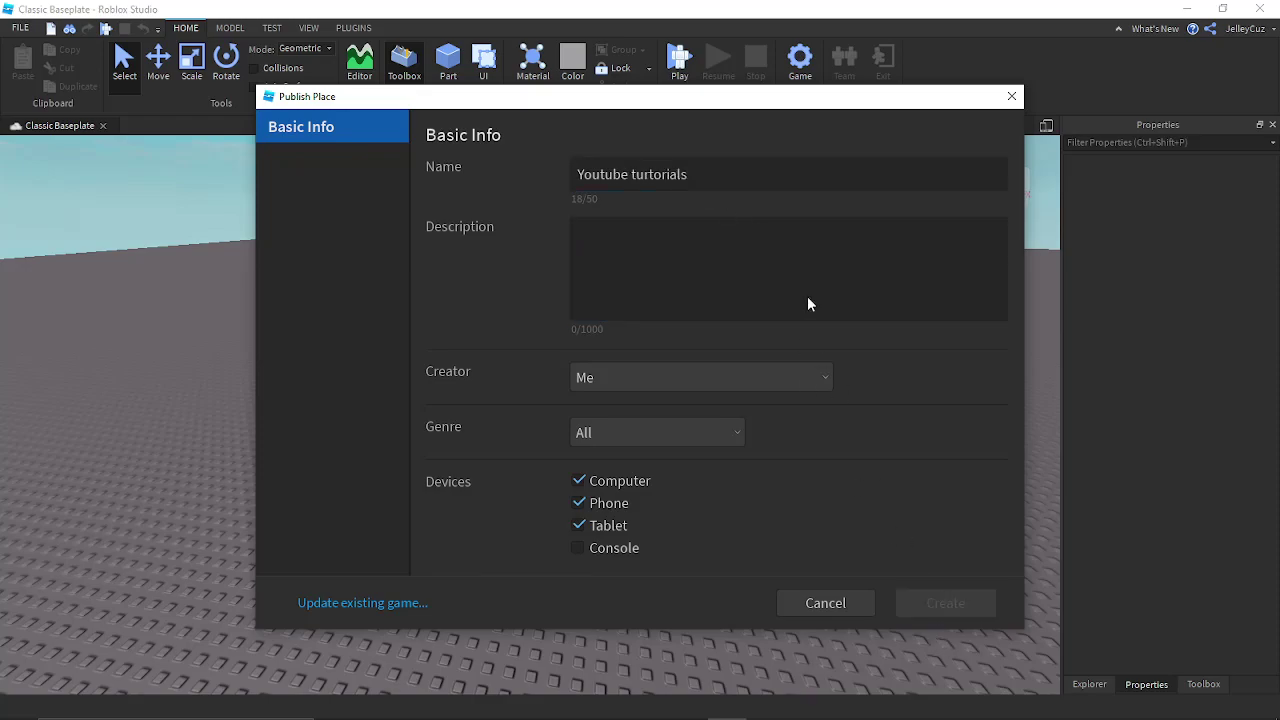
# - Close the publish dialog and view the Basic Info page of the game settings without changing anything
pyautogui.click(1011, 95)
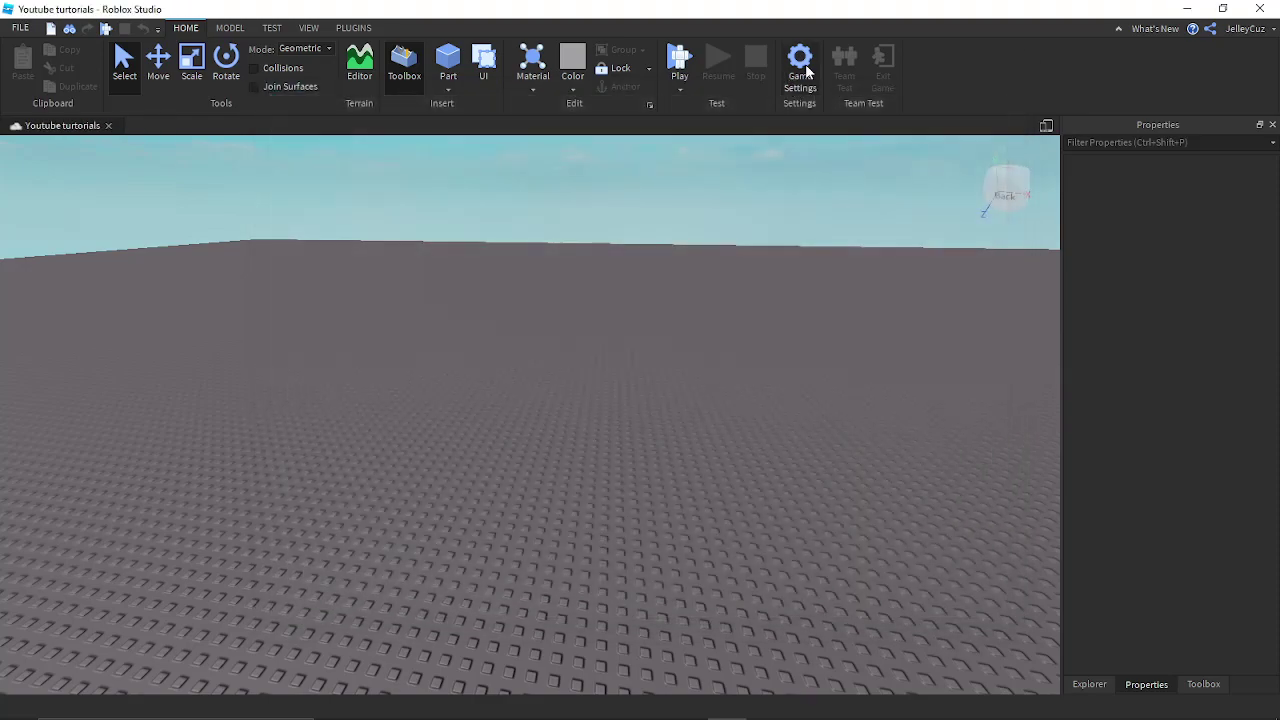
pyautogui.click(800, 62)
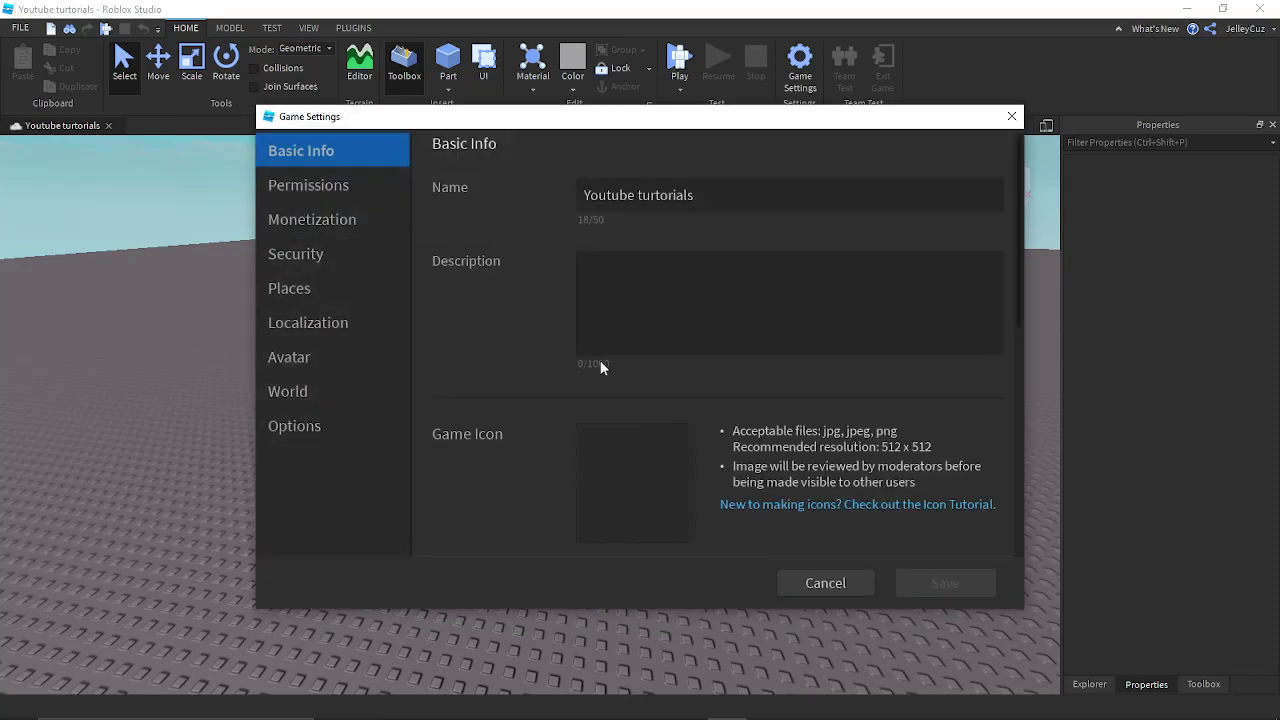
pyautogui.click(1011, 116)
pyautogui.click(800, 66)
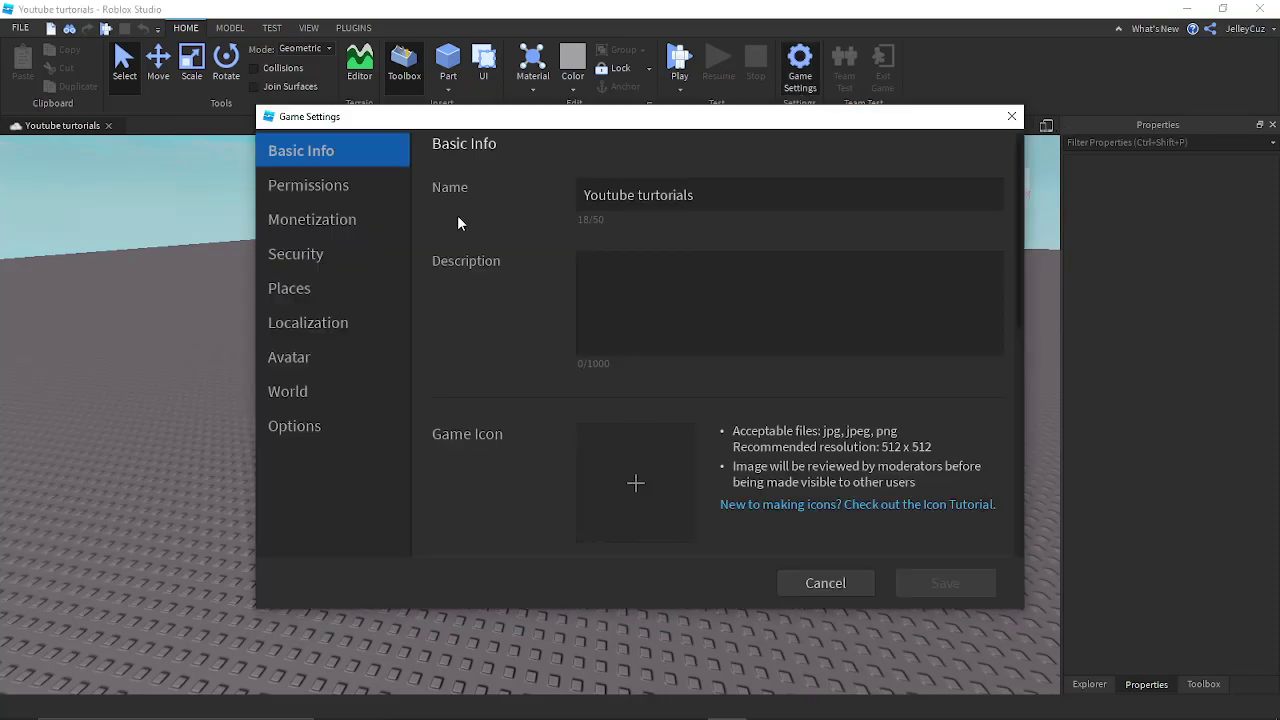
pyautogui.click(1011, 116)
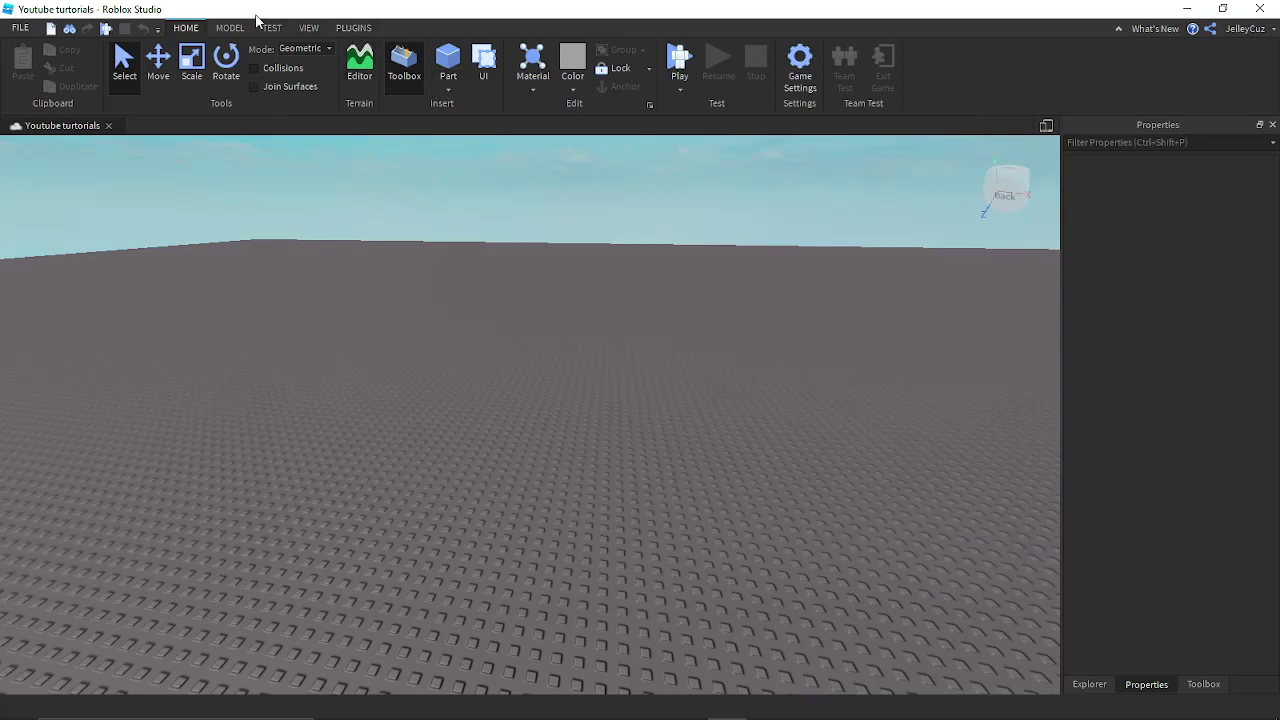
# - Through the Asset Manager's Meshes folder, choose trees.fbx from the Youtube turtorials folder on the Desktop for import
pyautogui.click(341, 27)
pyautogui.click(302, 28)
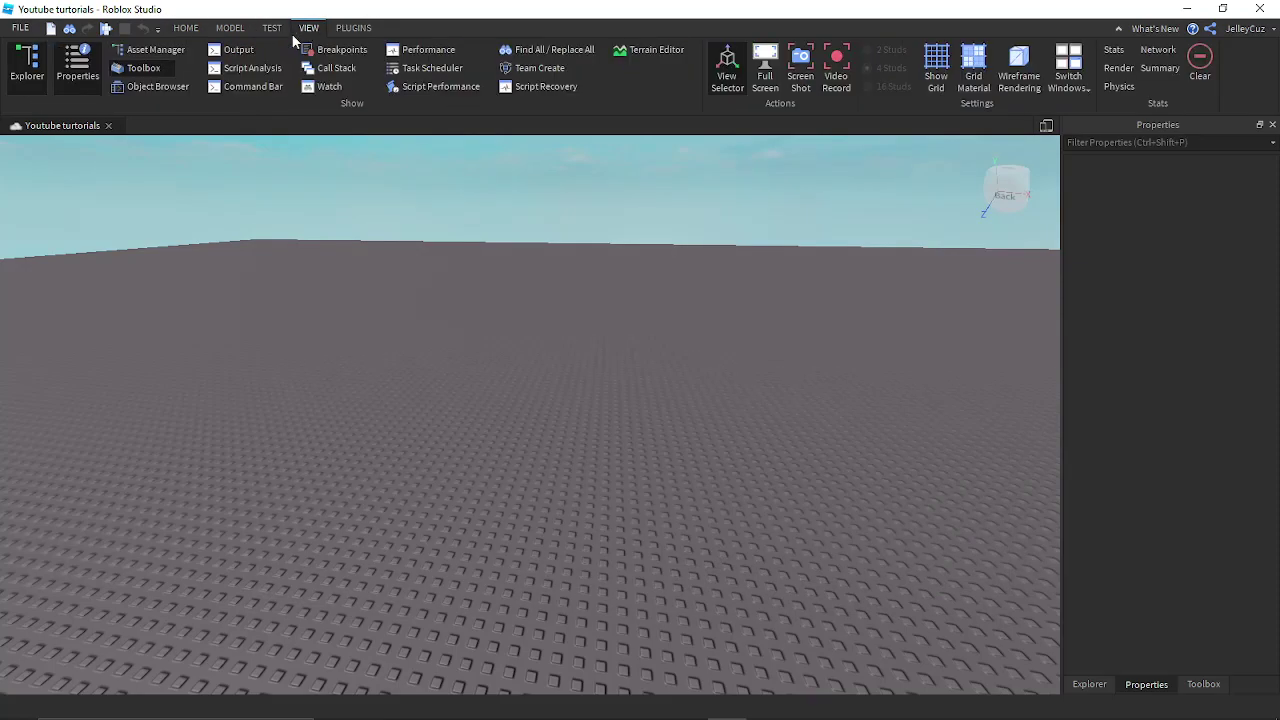
pyautogui.click(155, 50)
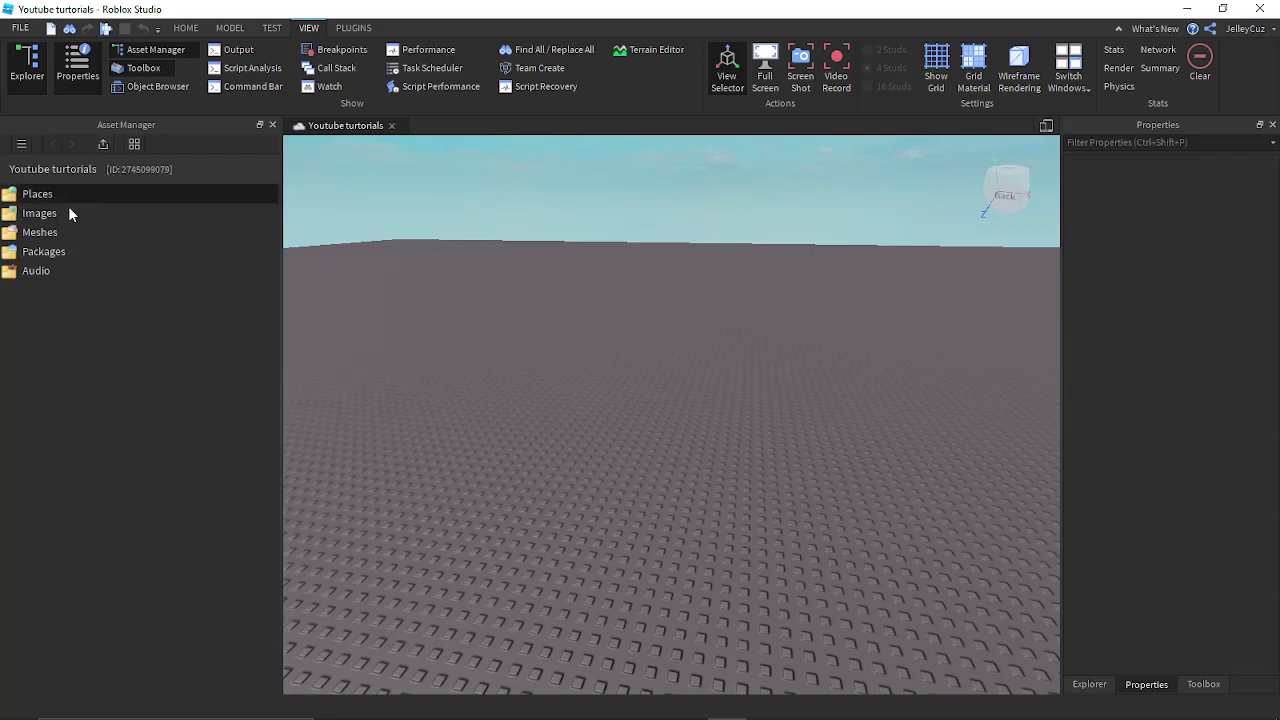
pyautogui.rightClick(50, 232)
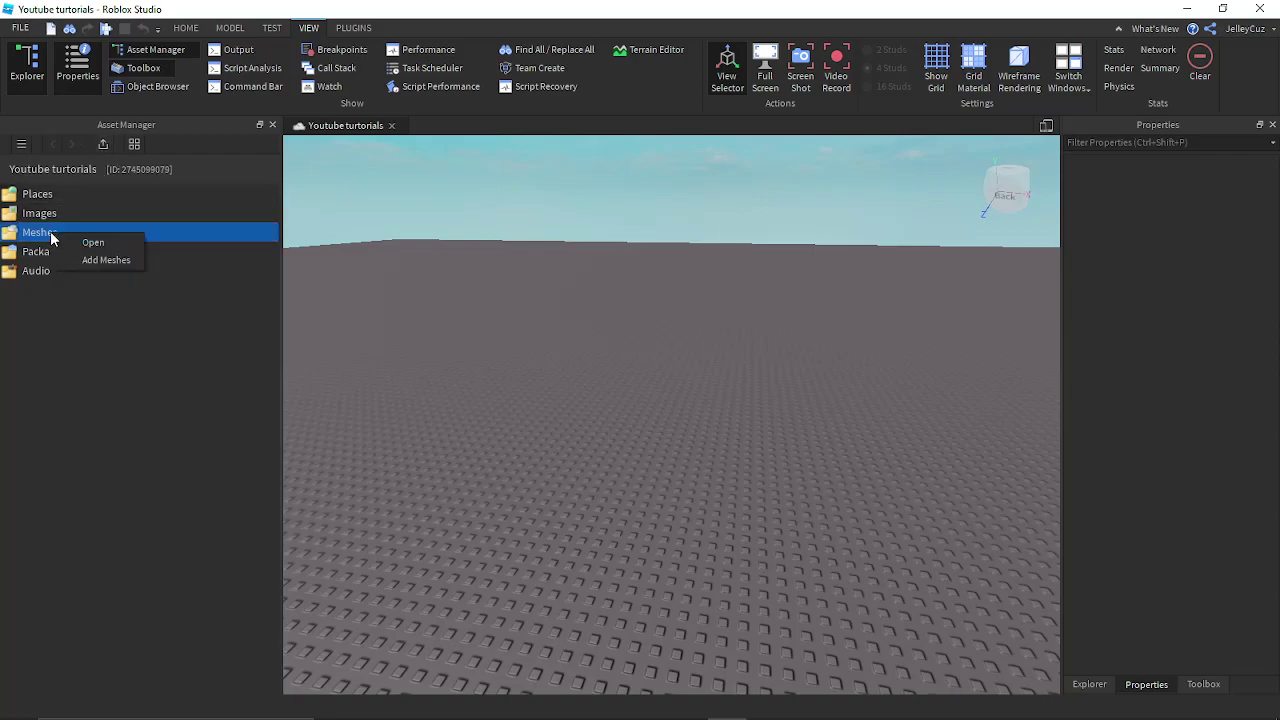
pyautogui.click(97, 264)
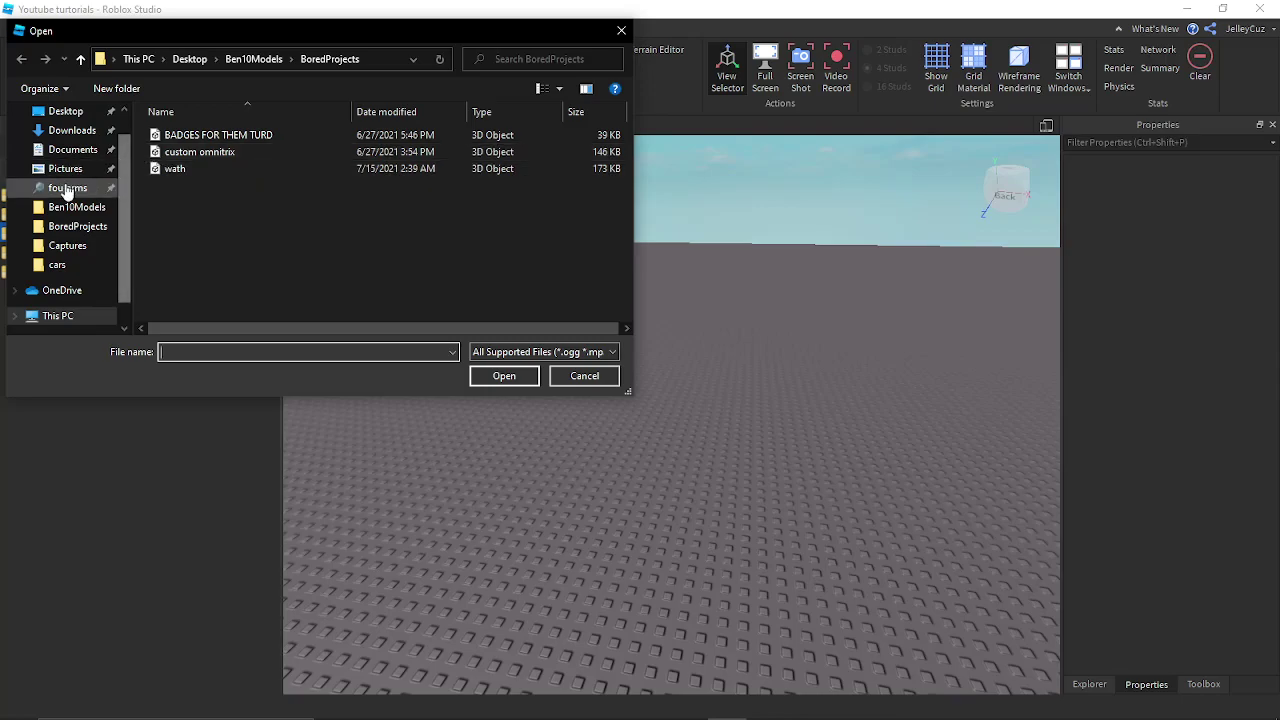
pyautogui.click(58, 264)
pyautogui.click(65, 143)
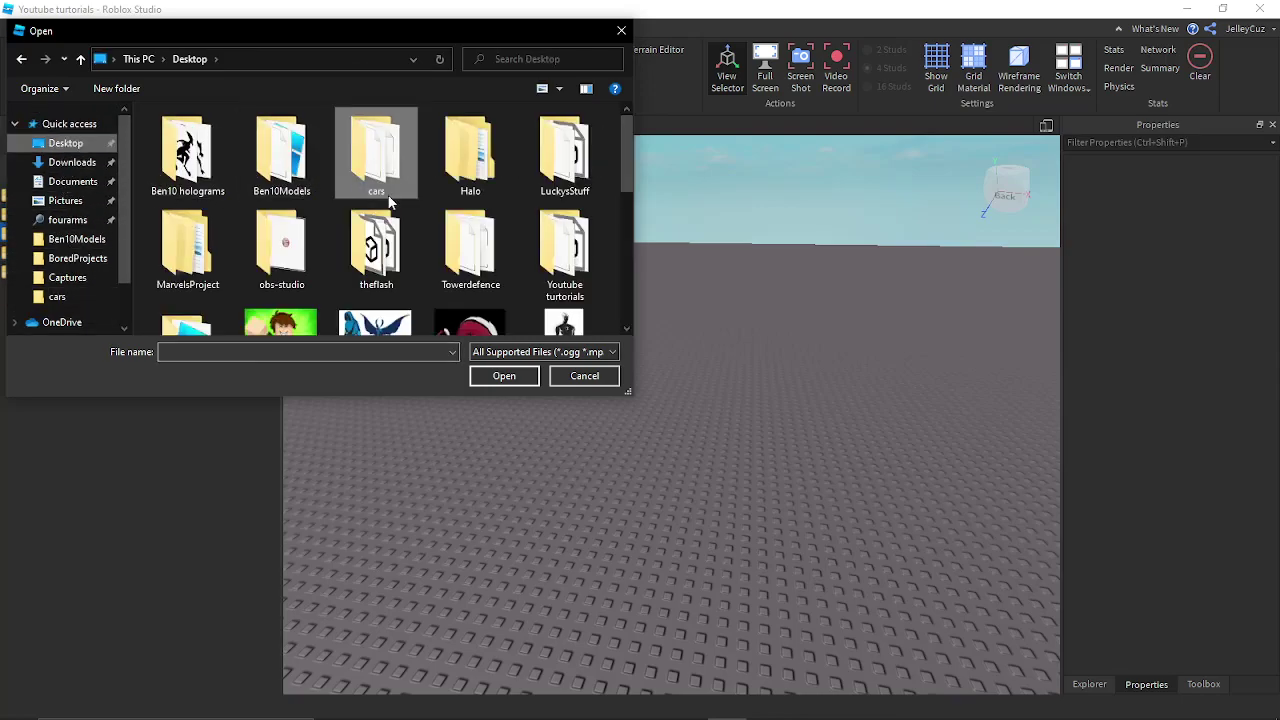
pyautogui.doubleClick(567, 256)
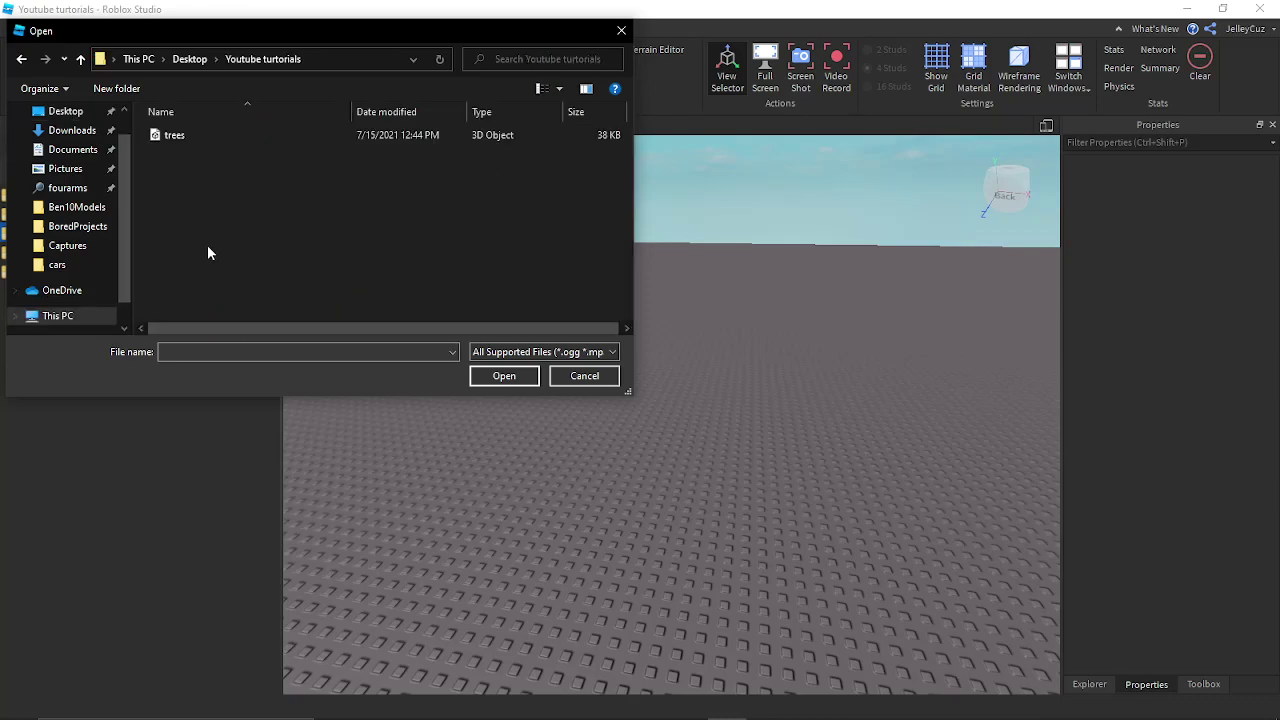
pyautogui.doubleClick(241, 140)
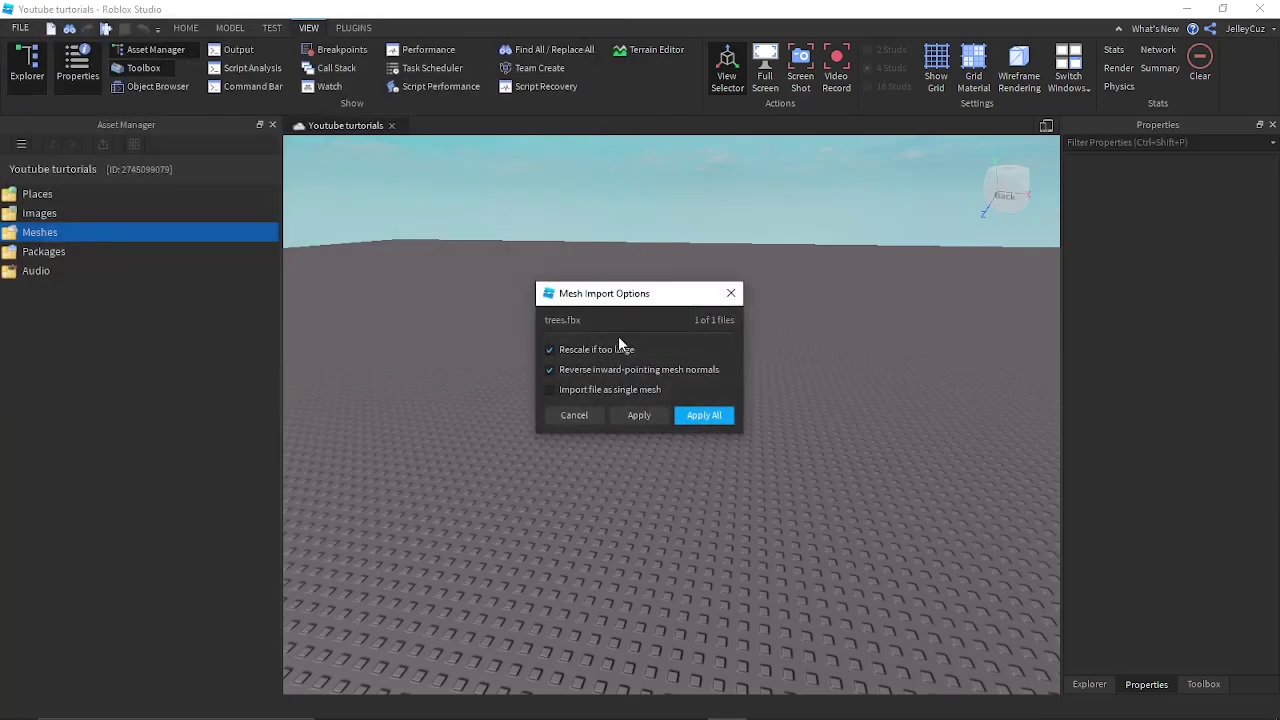
# - Import trees.fbx as separate meshes with rescaling if too large and reversal of inward-pointing normals enabled
pyautogui.click(607, 389)
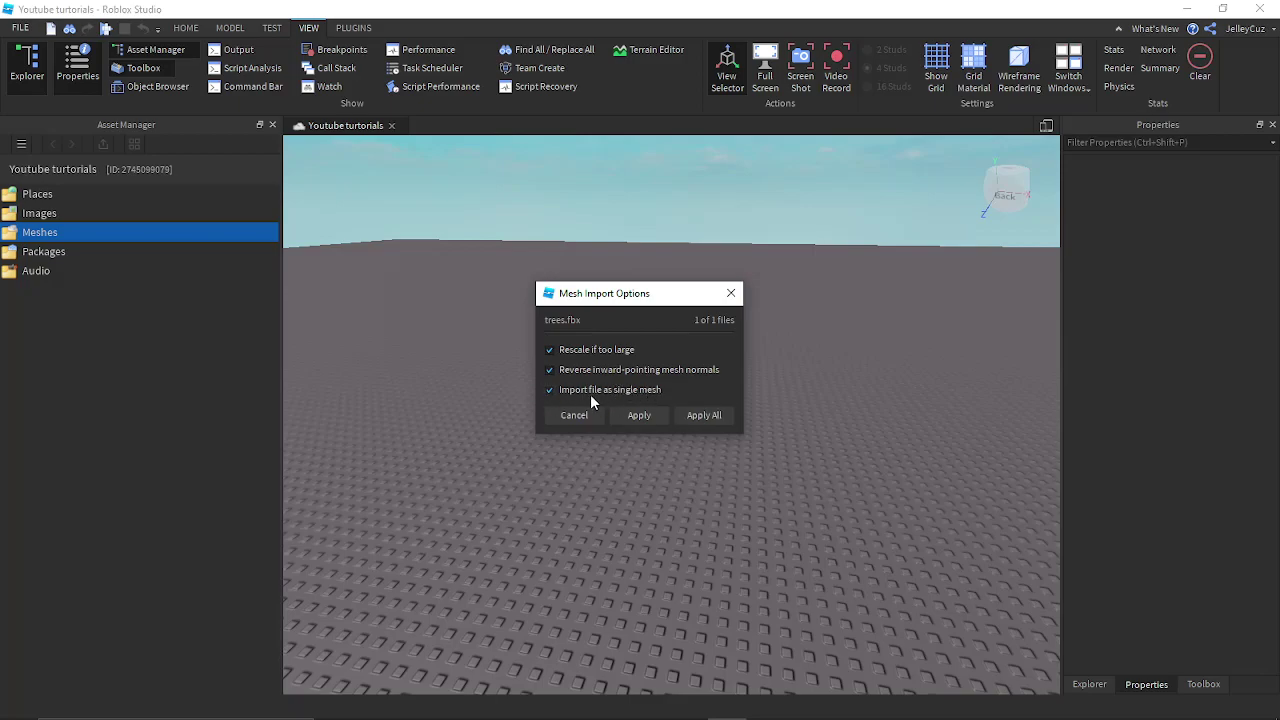
pyautogui.click(608, 388)
pyautogui.click(704, 416)
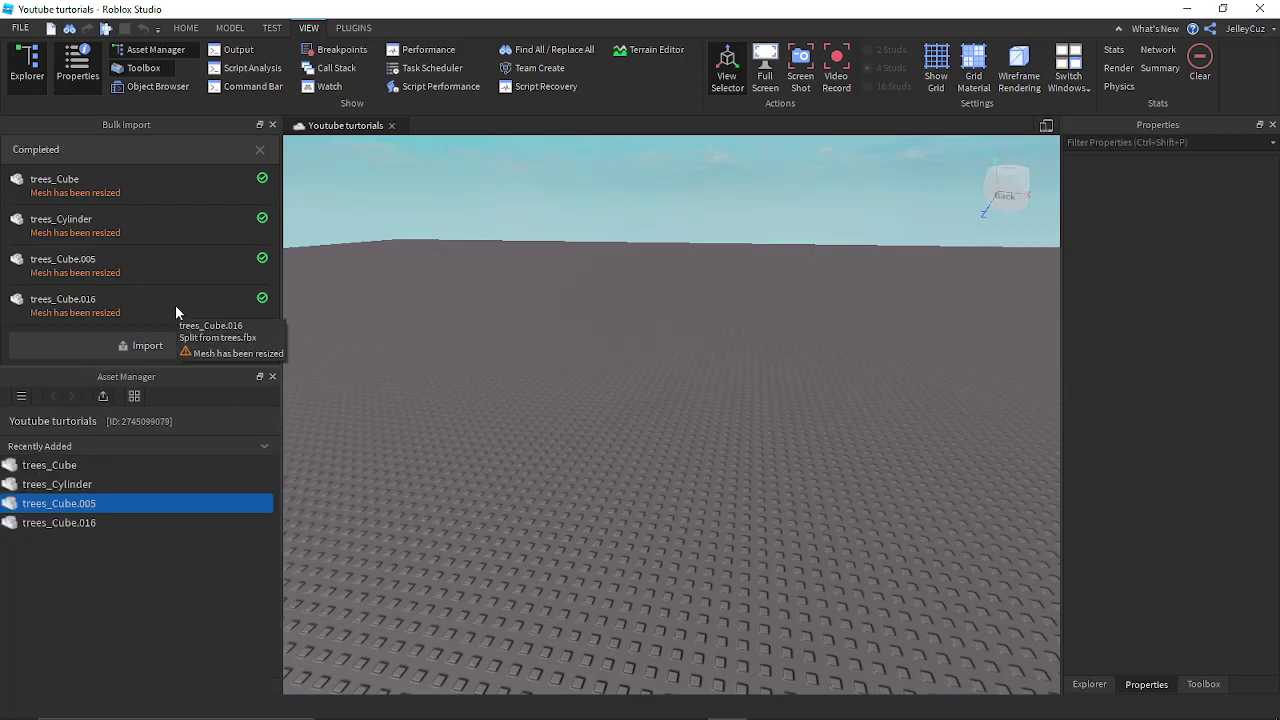
# - Insert all four recently added tree meshes into the place with their location, and close the import and asset windows
pyautogui.click(272, 125)
pyautogui.click(134, 211)
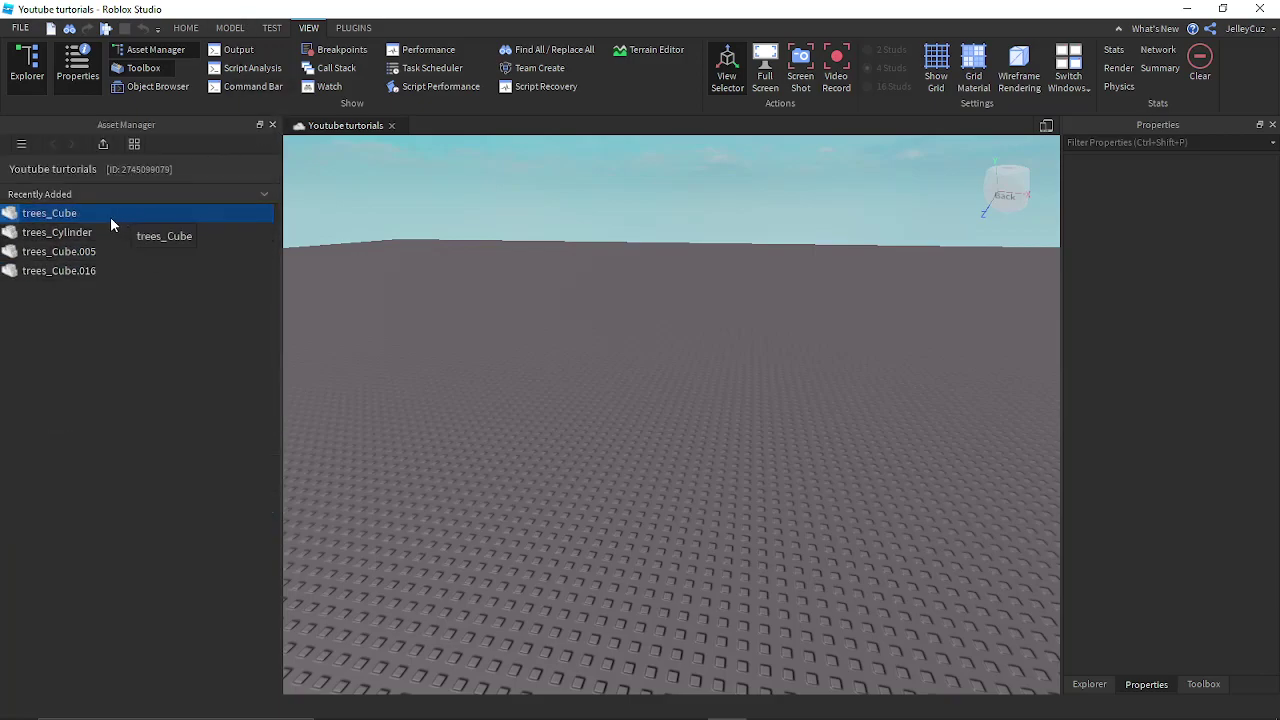
pyautogui.keyDown('shift'); pyautogui.click(86, 272); pyautogui.keyUp('shift')
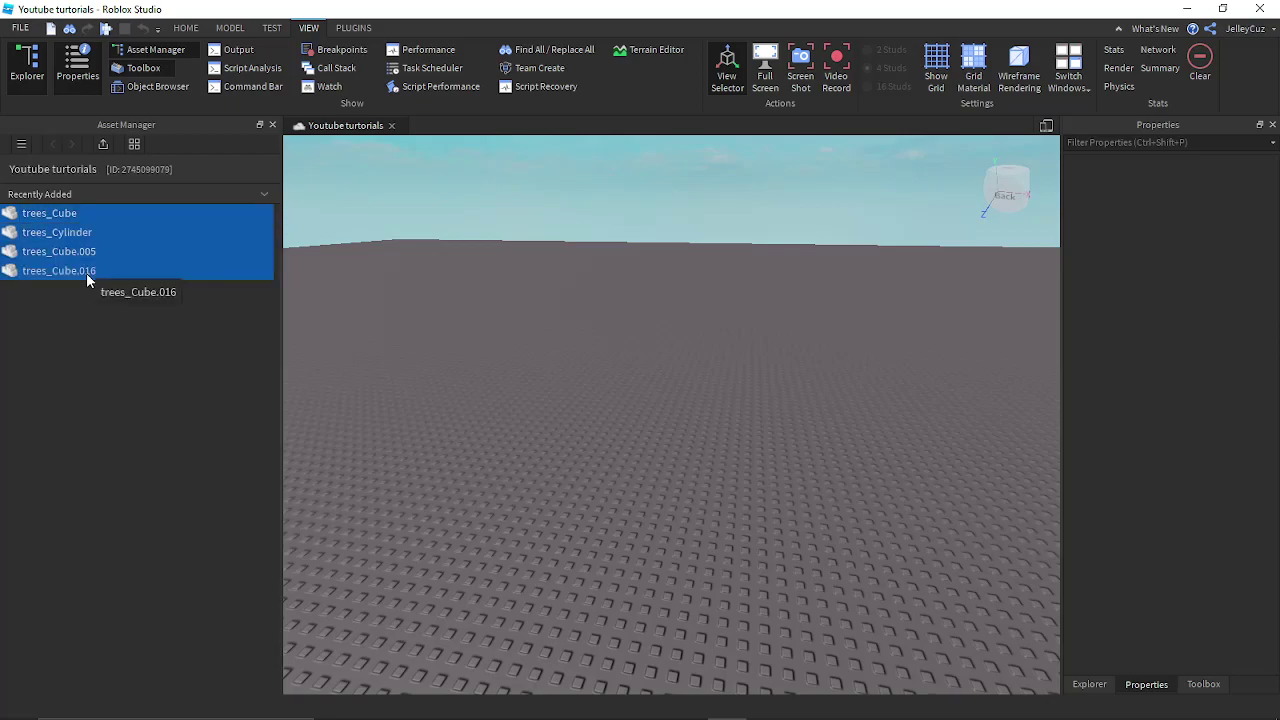
pyautogui.rightClick(150, 232)
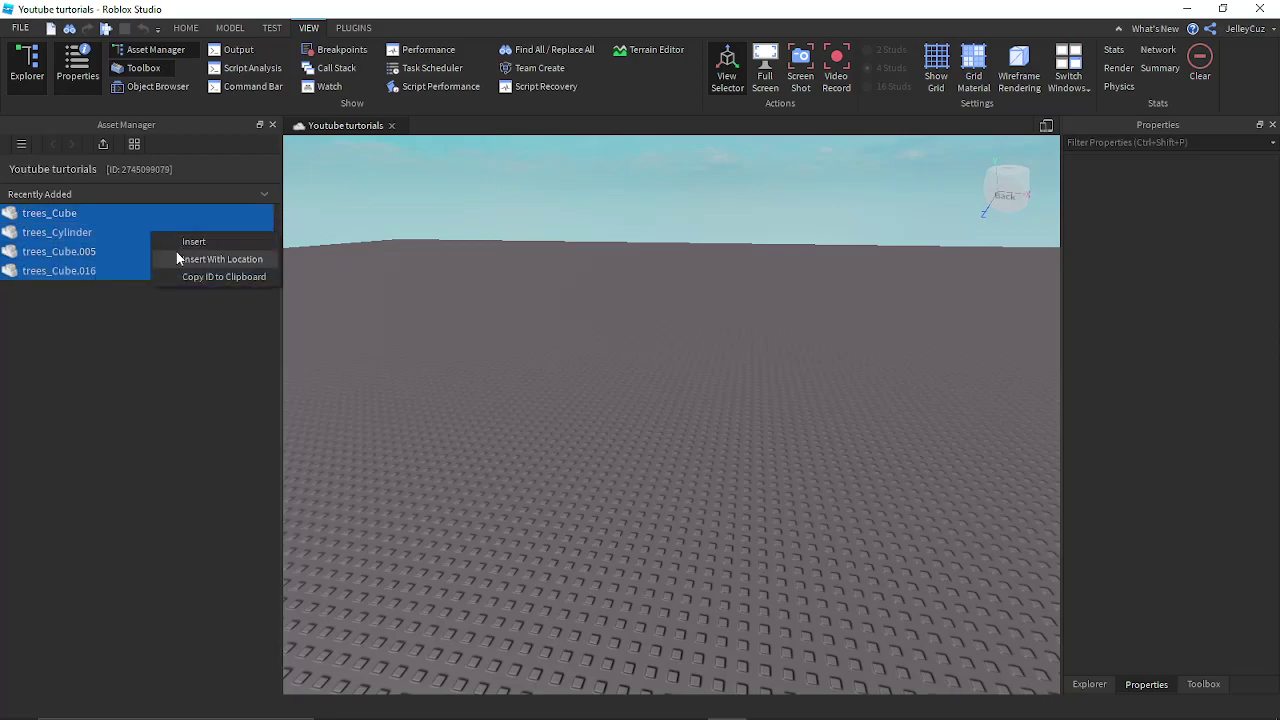
pyautogui.click(184, 254)
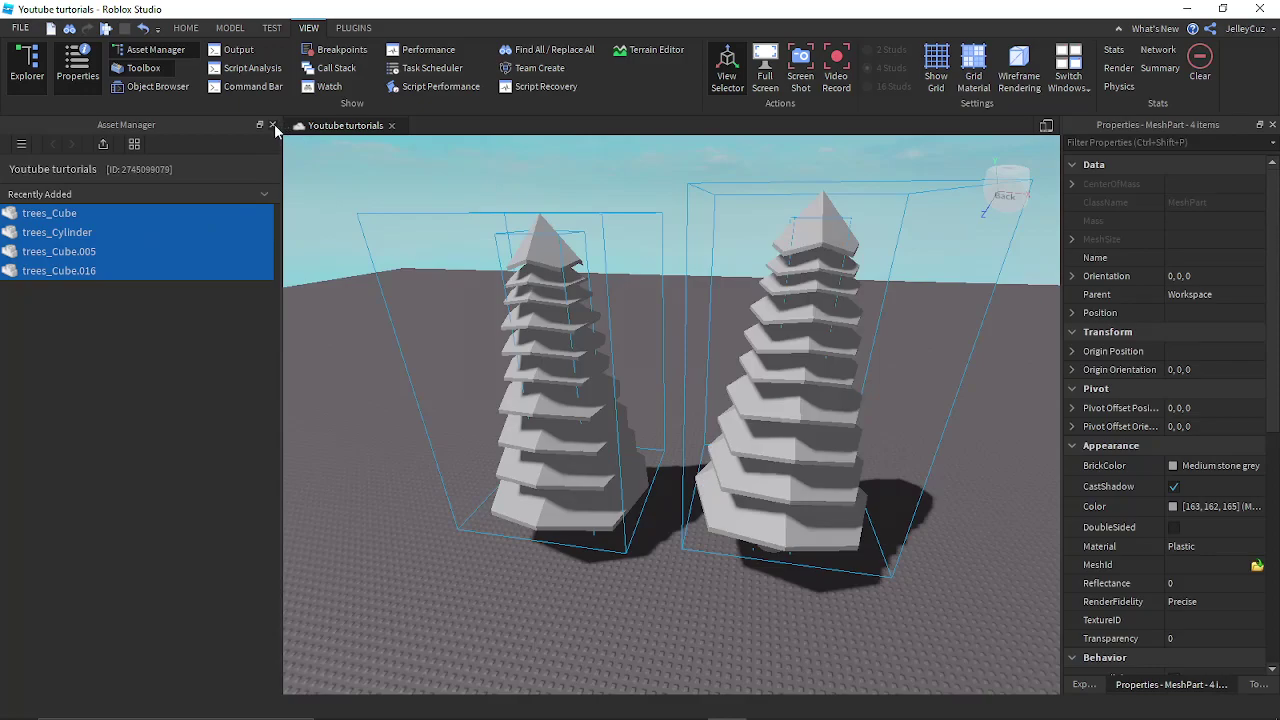
pyautogui.click(273, 125)
# - Scale the four selected tree meshes down together
pyautogui.click(186, 27)
pyautogui.click(191, 60)
pyautogui.moveTo(528, 151); pyautogui.dragTo(537, 409)
pyautogui.moveTo(477, 521); pyautogui.dragTo(483, 622)
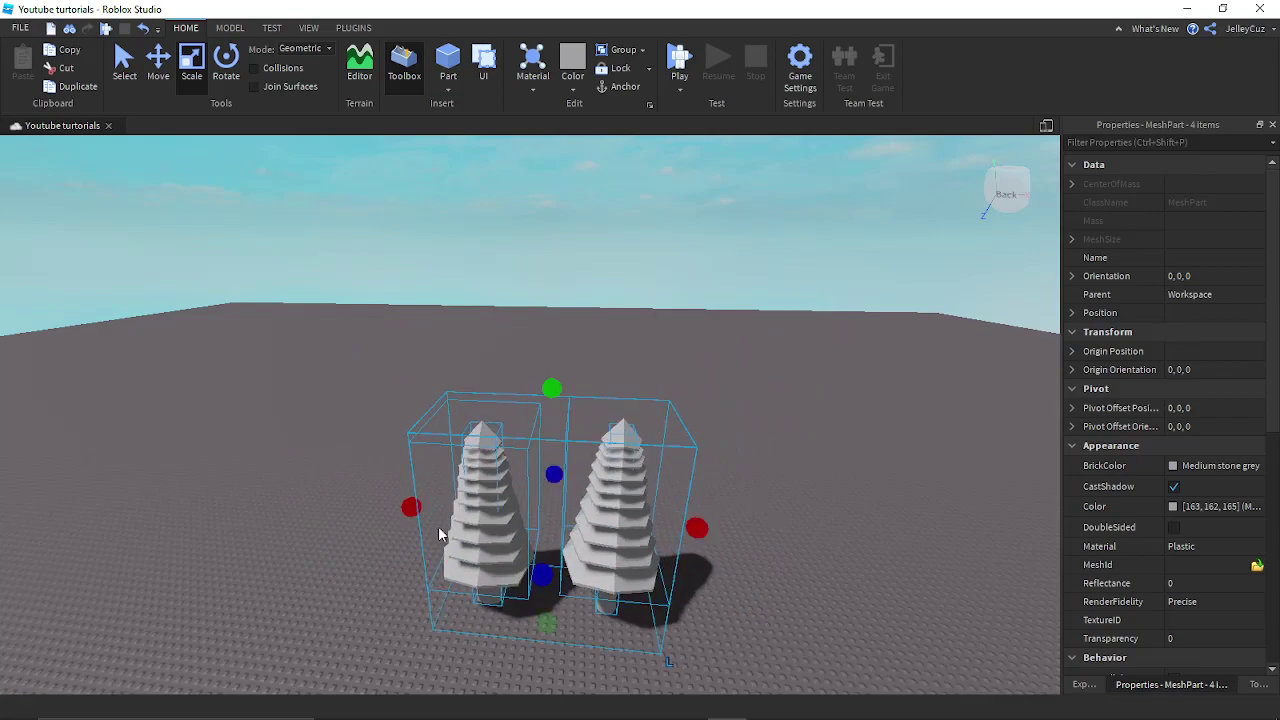
pyautogui.click(552, 385)
# - Set the colour of the foliage meshes of both trees to Forest green
pyautogui.moveTo(552, 385); pyautogui.dragTo(511, 361, button='right')
pyautogui.scroll(6, 540, 371)
pyautogui.scroll(-3, 511, 370)
pyautogui.press('w')
pyautogui.scroll(-5, 514, 360)
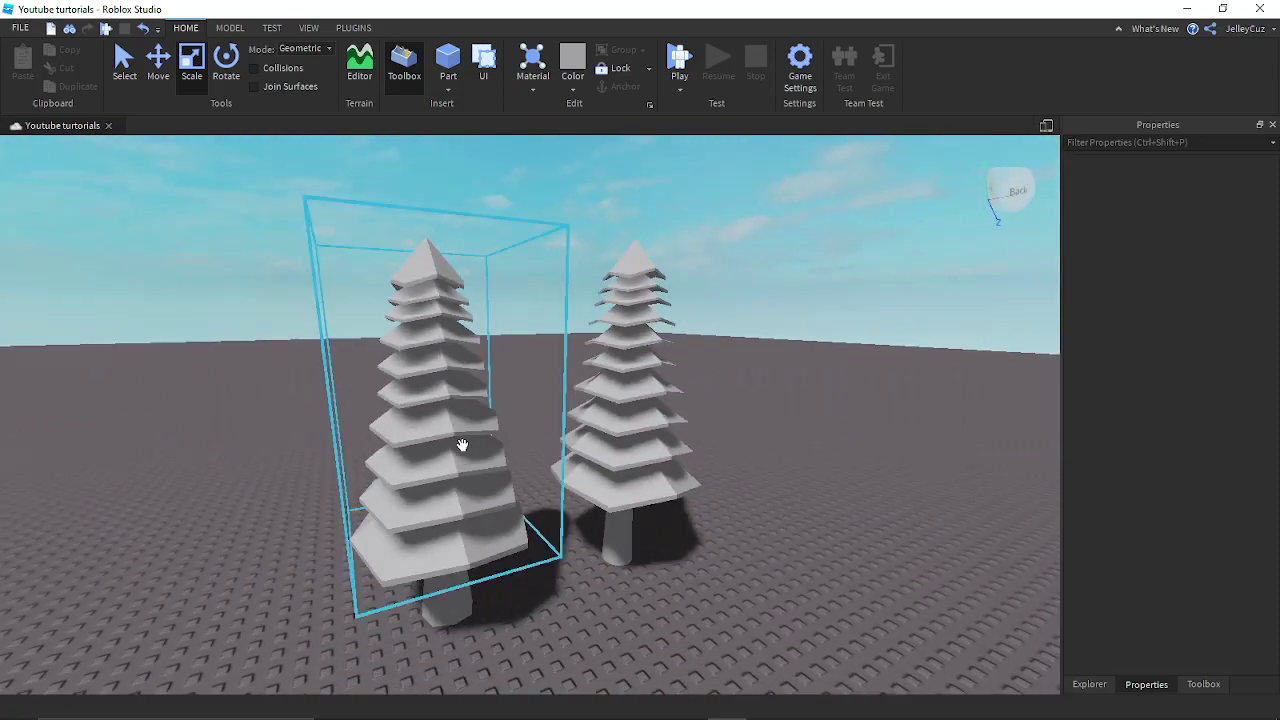
pyautogui.click(467, 415)
pyautogui.click(660, 527)
pyautogui.click(438, 614)
pyautogui.click(571, 632)
pyautogui.click(500, 508)
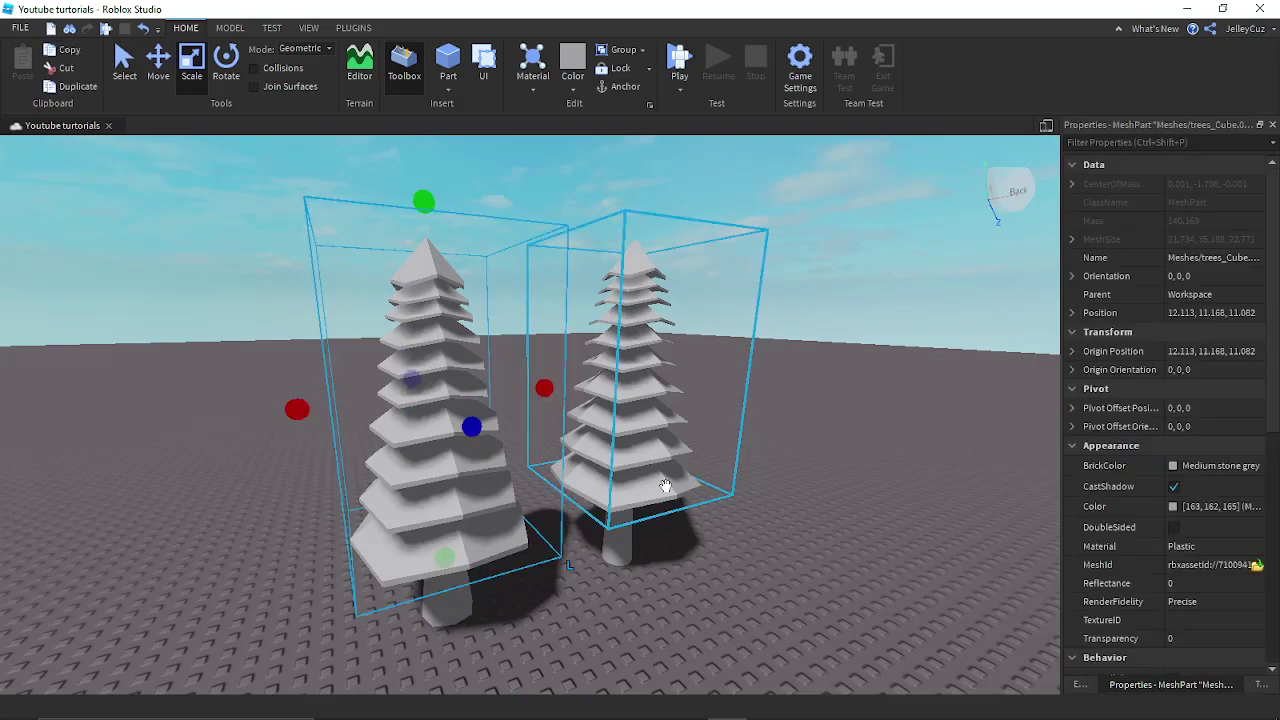
pyautogui.click(666, 486)
pyautogui.keyDown('ctrl'); pyautogui.click(517, 527); pyautogui.keyUp('ctrl')
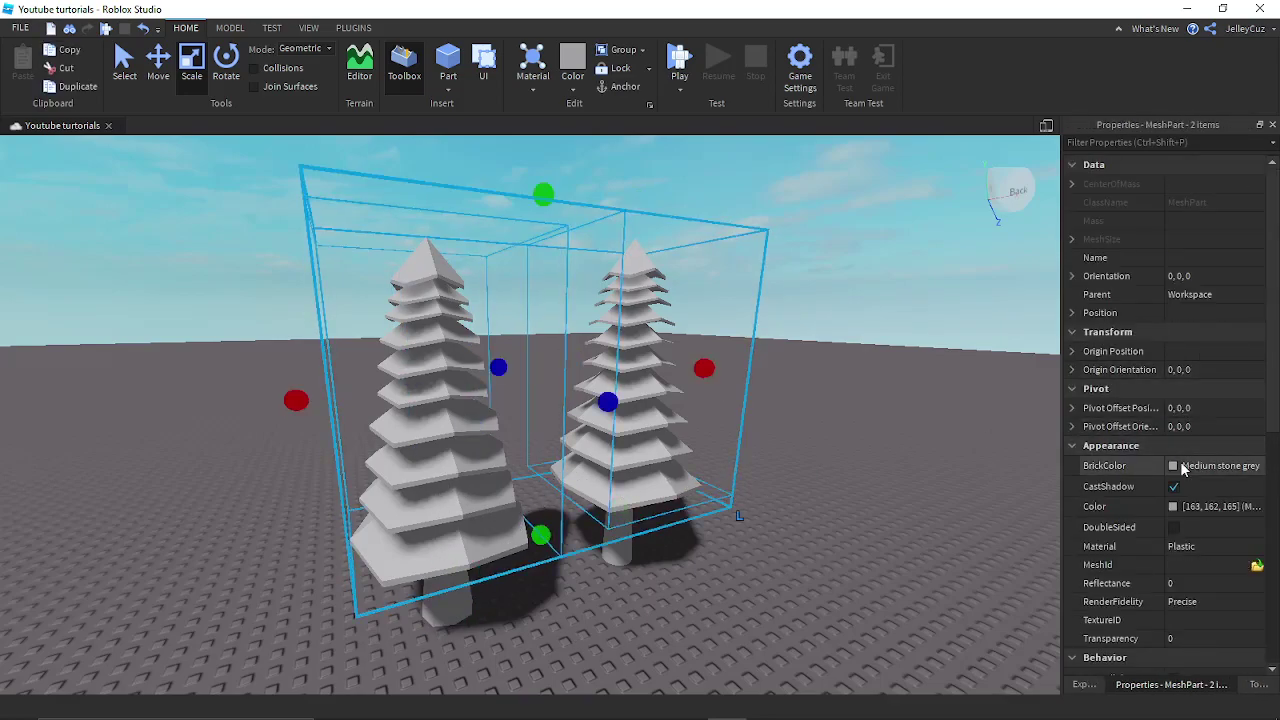
pyautogui.click(1183, 466)
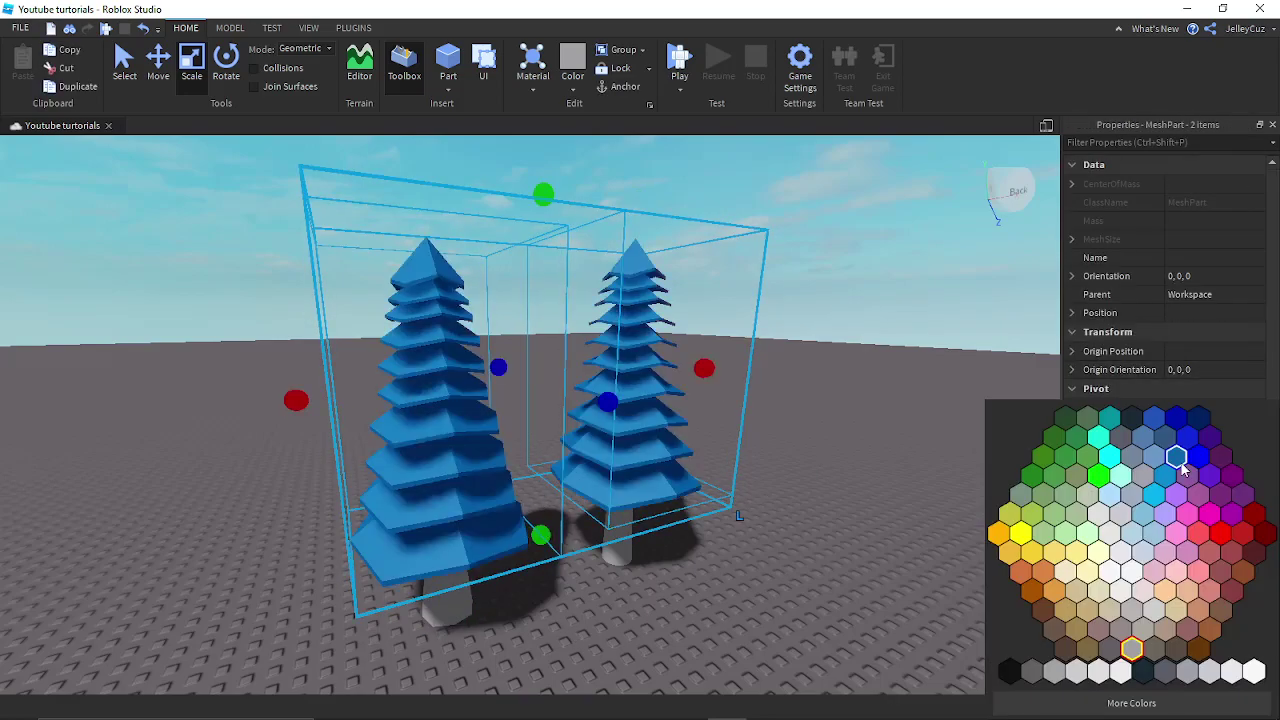
pyautogui.click(1040, 480)
# - Try the Sand material on the foliage of both trees
pyautogui.click(1205, 546)
pyautogui.scroll(-3, 1210, 599)
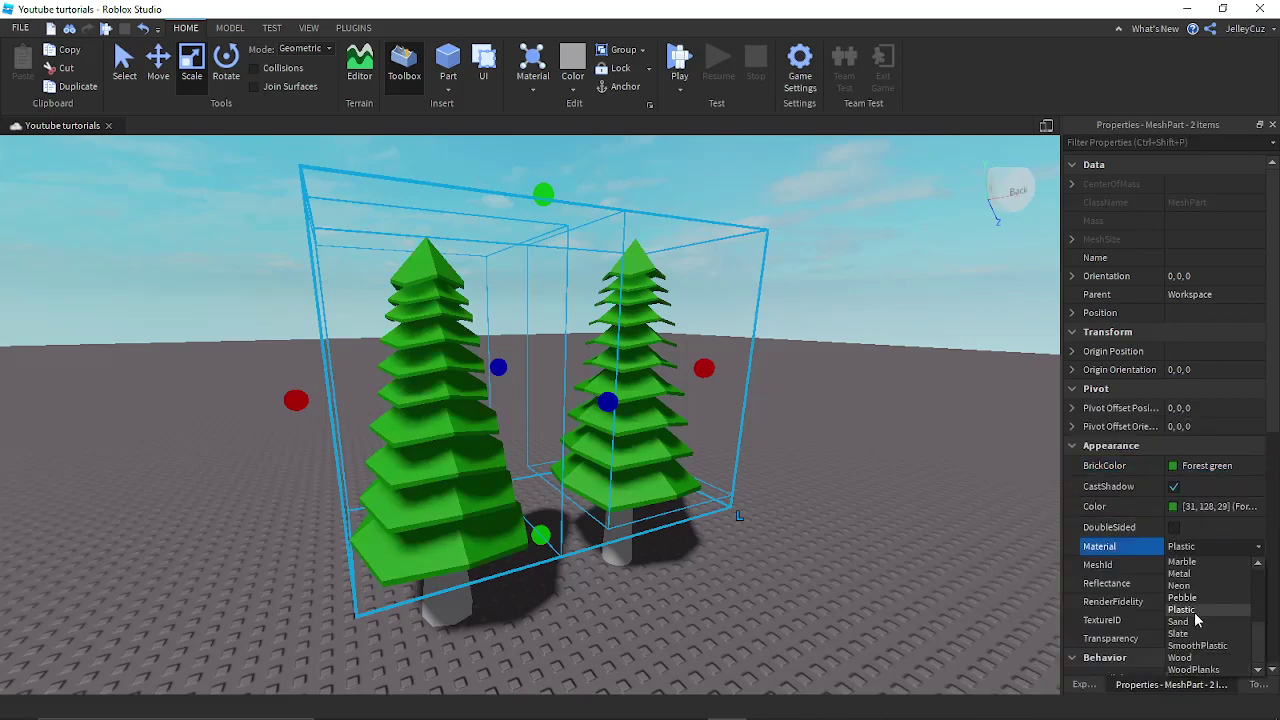
pyautogui.click(1190, 621)
pyautogui.press('a')
pyautogui.moveTo(847, 626); pyautogui.dragTo(847, 622, button='right')
pyautogui.press('w')
pyautogui.press('d')
pyautogui.press('s')
# - Set the foliage material of both trees to Grass
pyautogui.click(1195, 548)
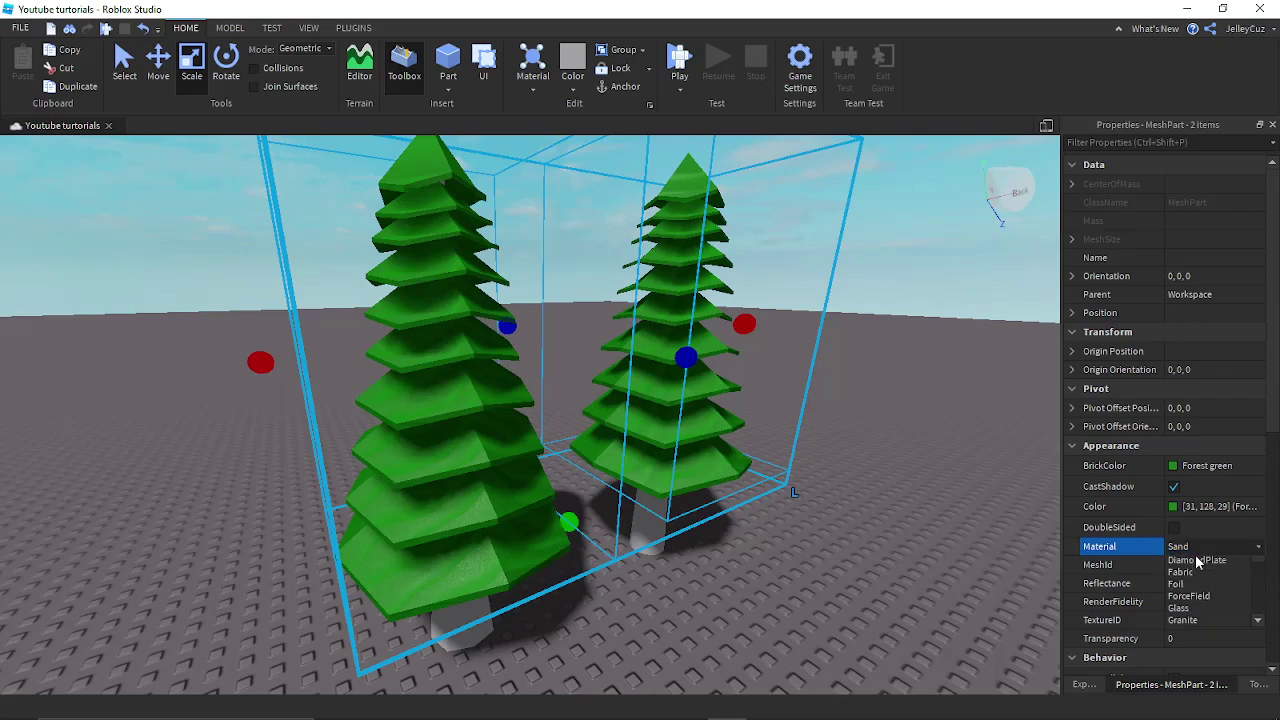
pyautogui.click(1196, 584)
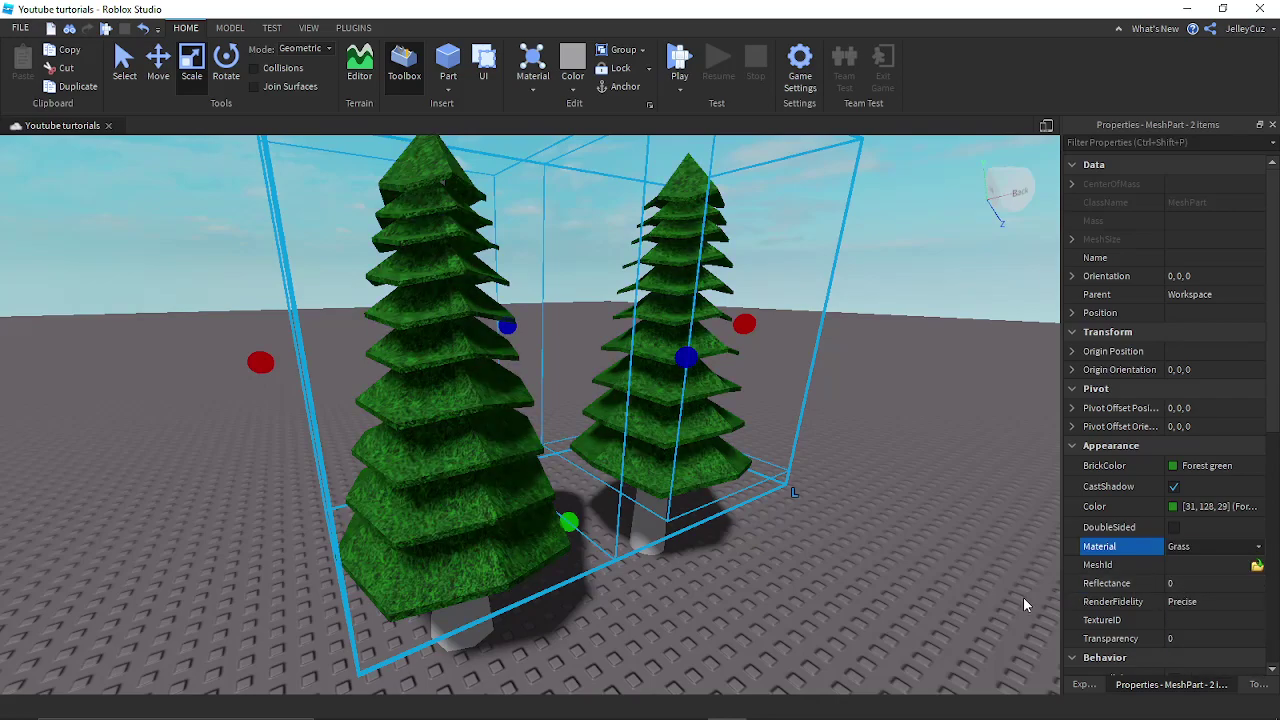
pyautogui.click(762, 615)
pyautogui.press('w')
pyautogui.moveTo(762, 615); pyautogui.dragTo(762, 615, button='right')
pyautogui.press('s')
# - Set the transparency of both foliage meshes to 0.1 and inspect the effect
pyautogui.click(435, 558)
pyautogui.keyDown('ctrl'); pyautogui.click(654, 503); pyautogui.keyUp('ctrl')
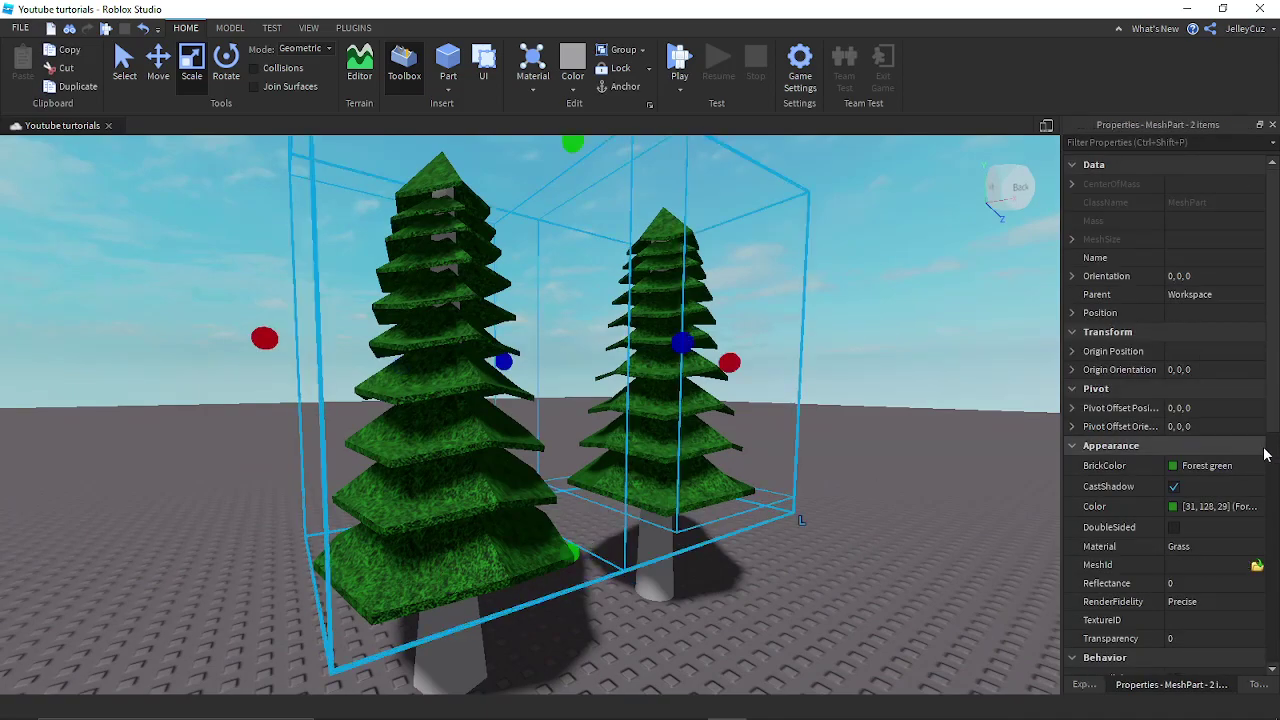
pyautogui.click(1212, 640)
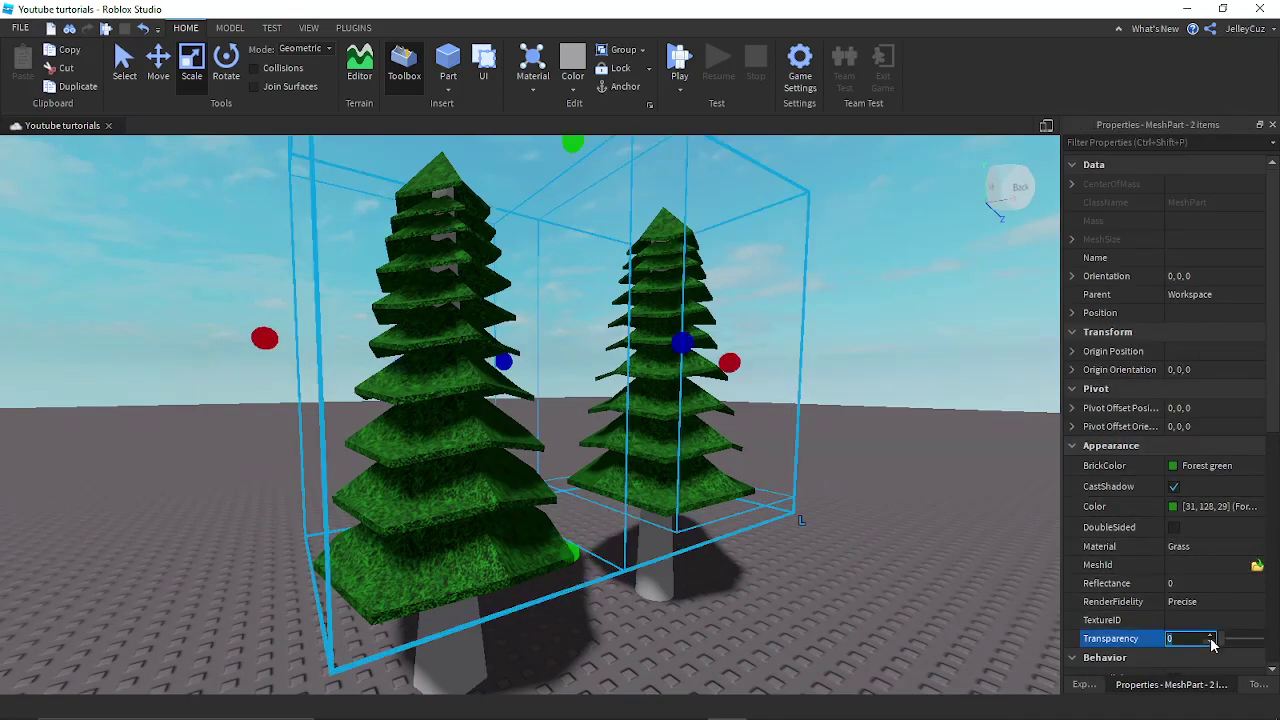
pyautogui.write('.5')
pyautogui.press('BackSpace')
pyautogui.write('1')
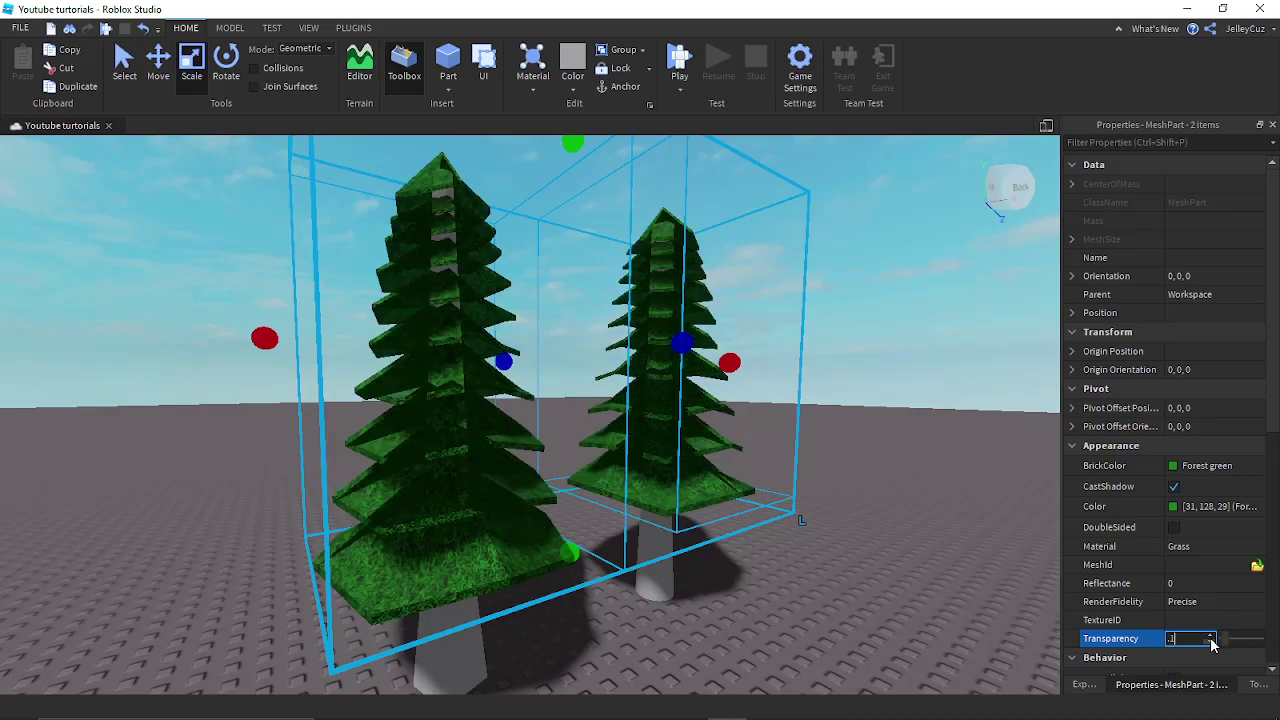
pyautogui.press('d')
pyautogui.moveTo(873, 642); pyautogui.dragTo(878, 636, button='right')
pyautogui.click(879, 638)
pyautogui.press('d')
pyautogui.press('s')
pyautogui.press('a')
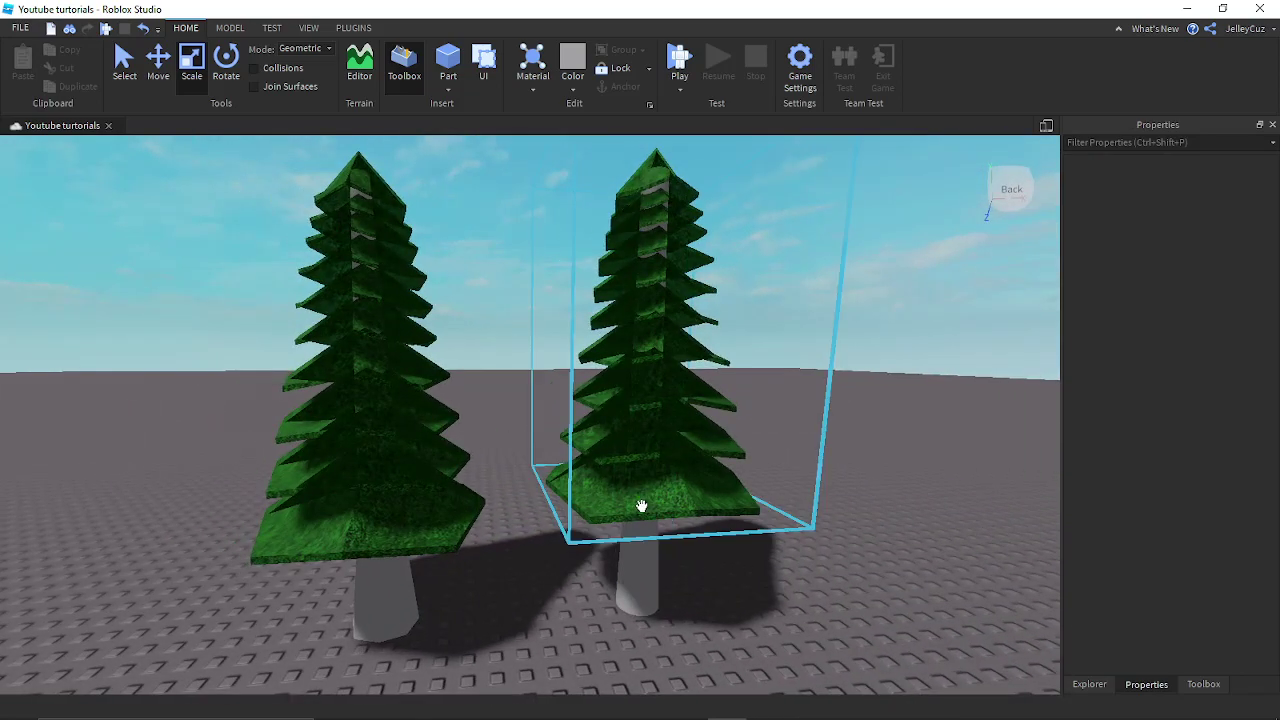
# - Turn on DoubleSided for one tree's foliage mesh and inspect it from nearby
pyautogui.click(449, 514)
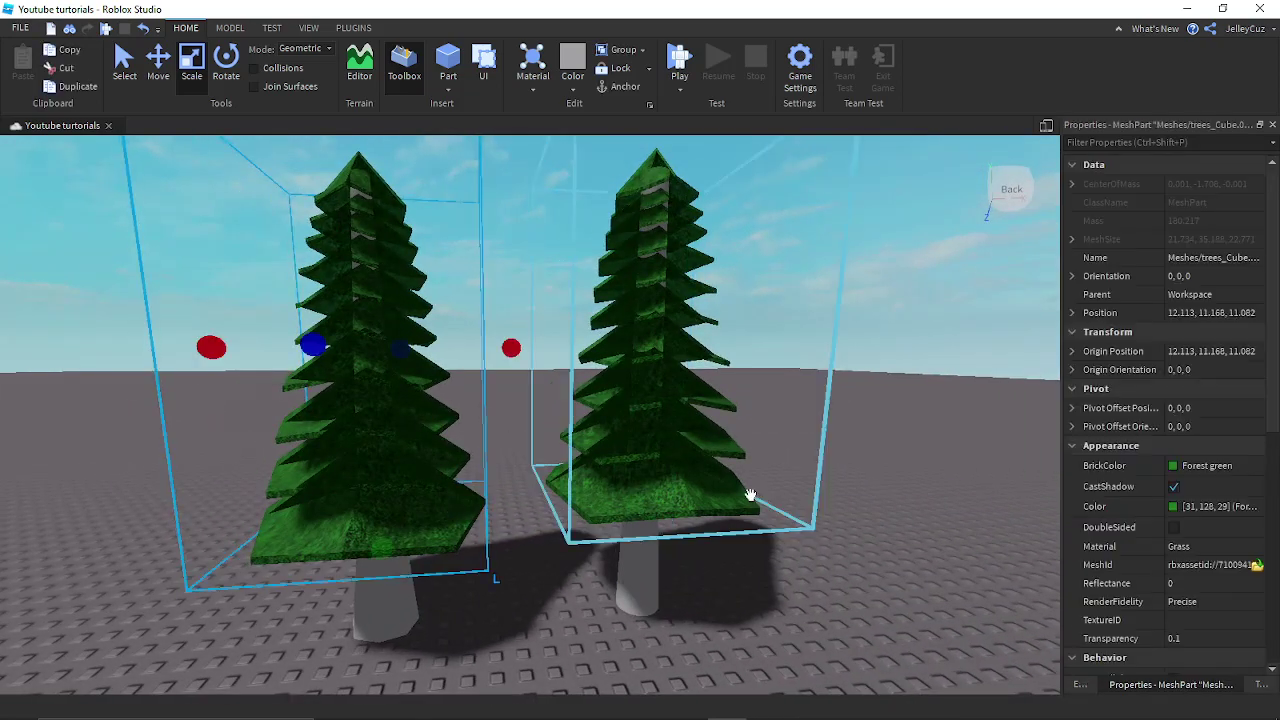
pyautogui.click(1174, 527)
pyautogui.click(914, 617)
pyautogui.press('w')
pyautogui.moveTo(918, 617); pyautogui.dragTo(917, 617, button='right')
pyautogui.press('a')
pyautogui.press('s')
# - Undo the double-sided and transparency changes made to the foliage
pyautogui.hotkey('ctrl', 'z')
pyautogui.hotkey('ctrl', 'z')
pyautogui.click(918, 617)
pyautogui.press('s')
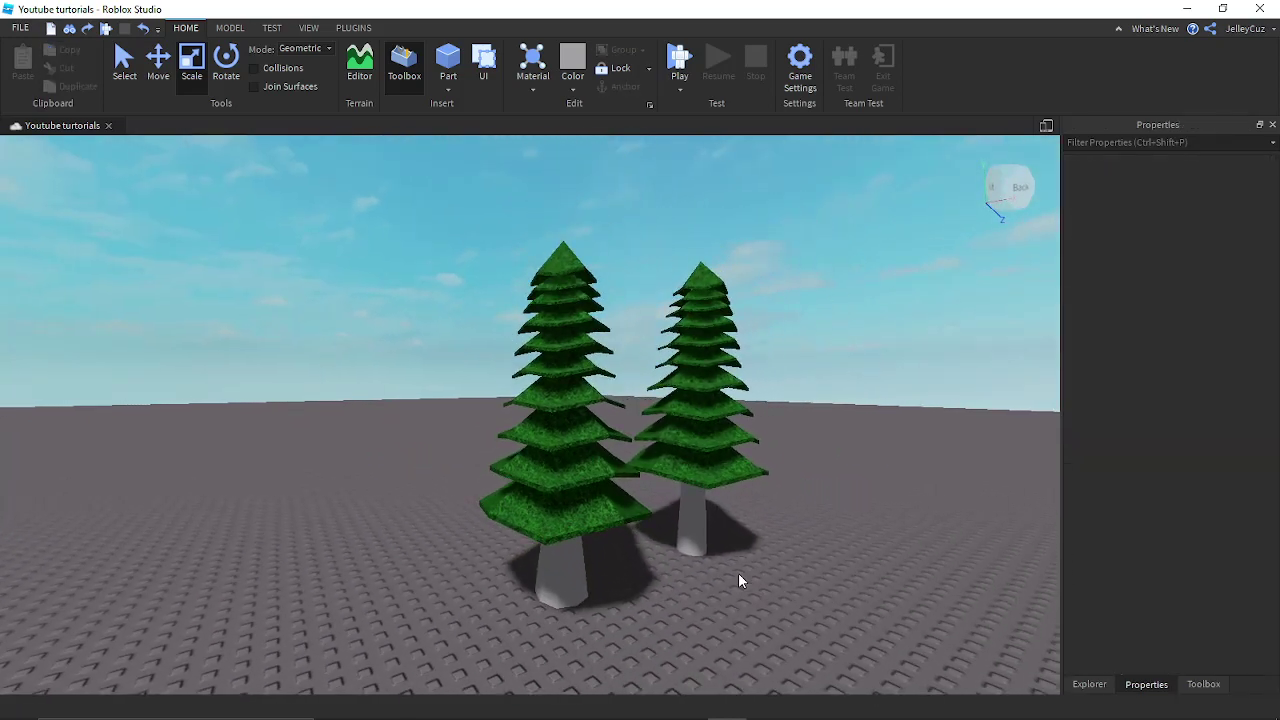
# - Set the material of both tree trunks to SmoothPlastic and their colour to Dark orange
pyautogui.click(695, 549)
pyautogui.keyDown('ctrl'); pyautogui.click(586, 571); pyautogui.keyUp('ctrl')
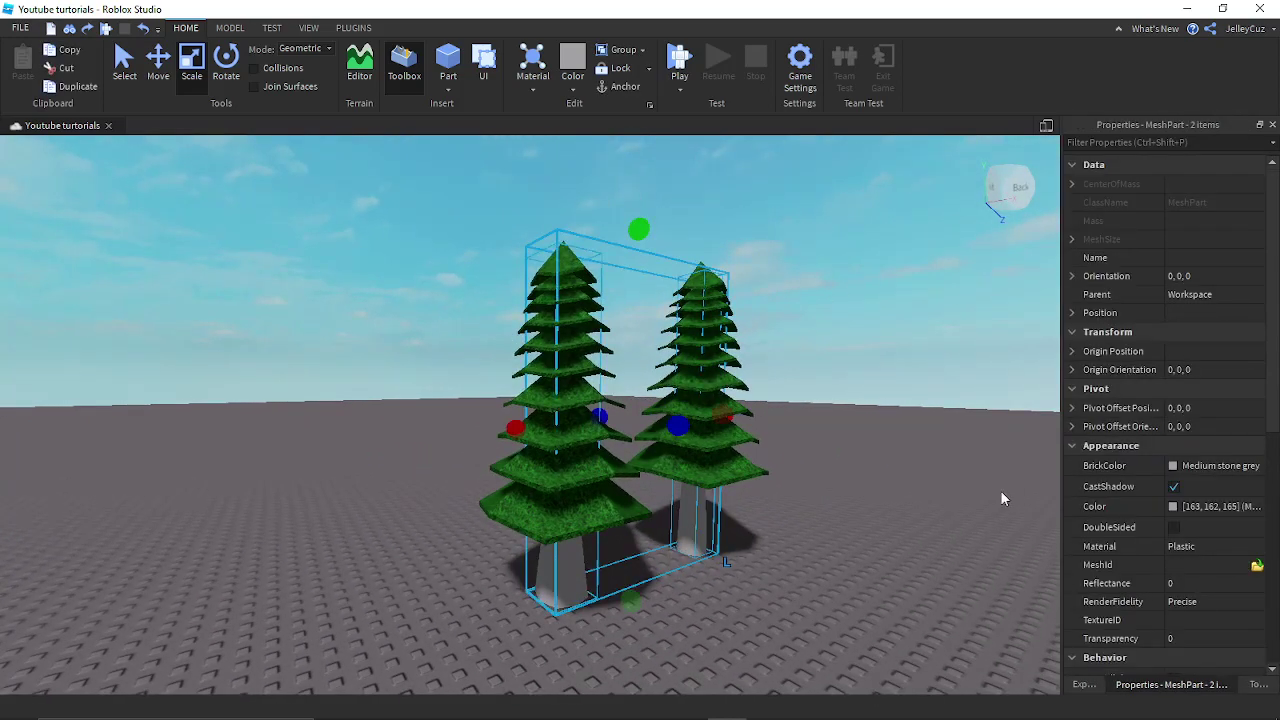
pyautogui.click(1182, 547)
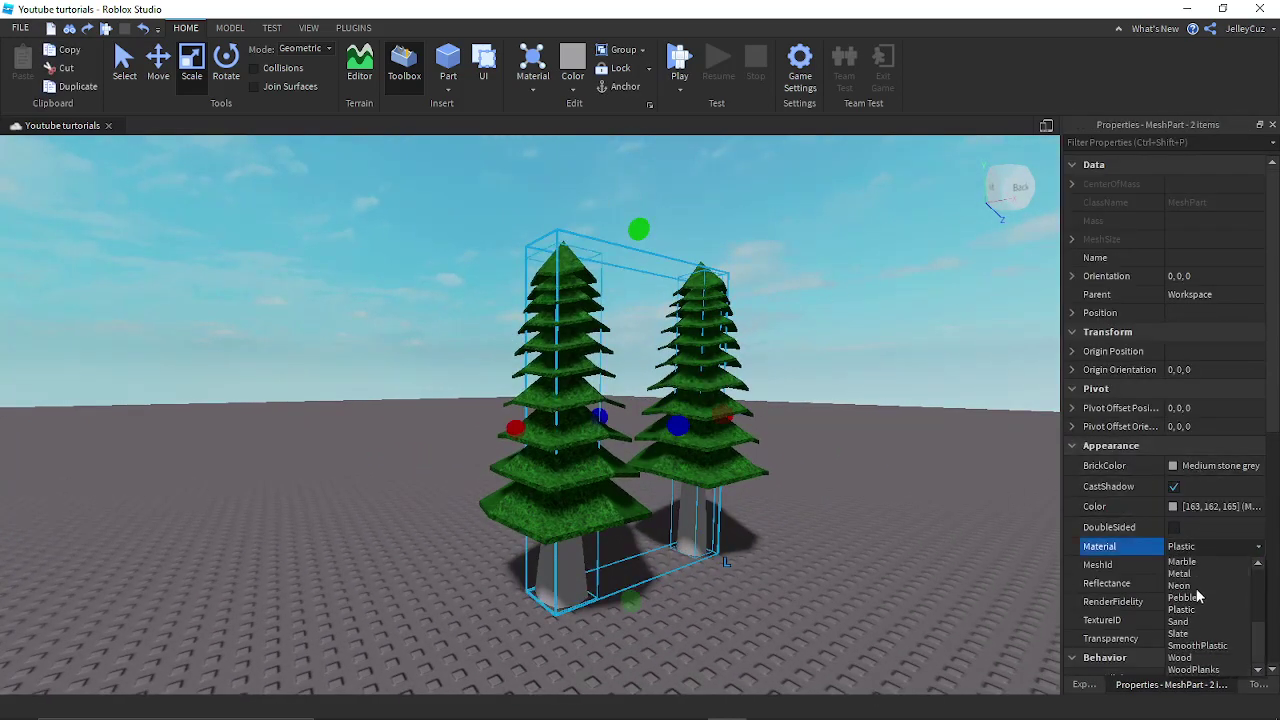
pyautogui.click(1197, 645)
pyautogui.click(1194, 467)
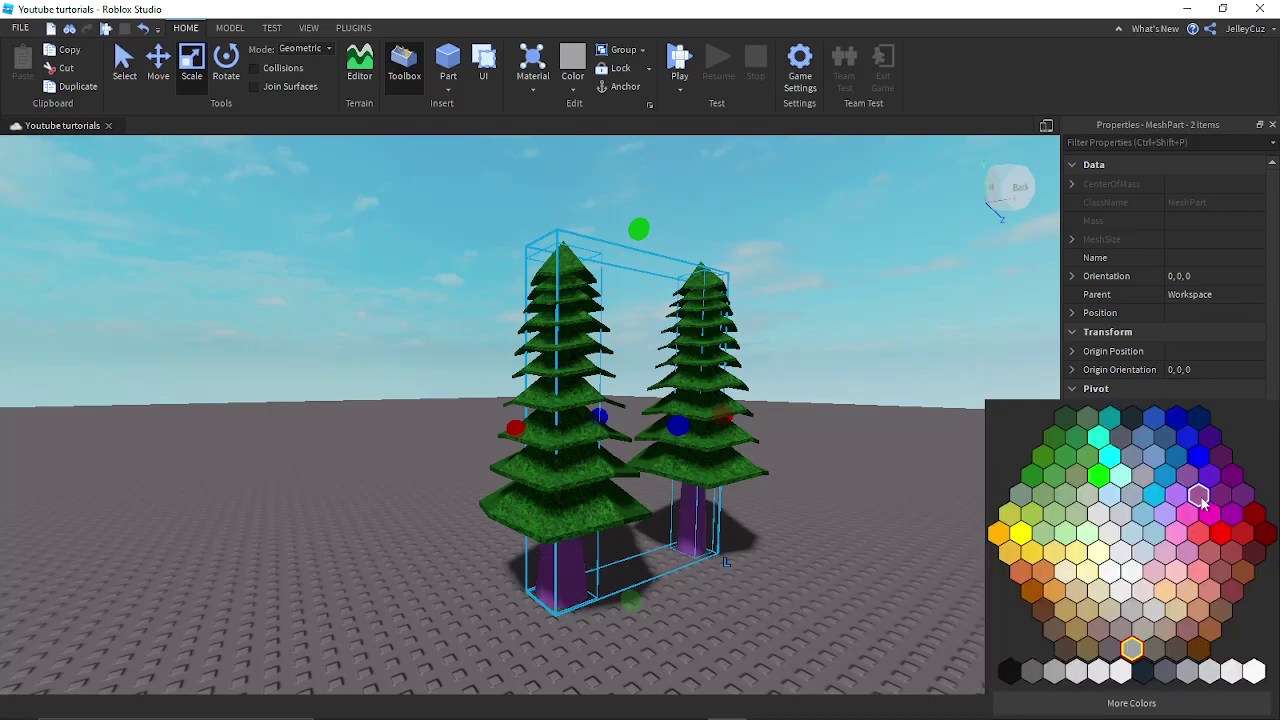
pyautogui.click(1206, 628)
# - Set the material of both tree trunks to Wood and their colour to dark brown
pyautogui.click(1210, 546)
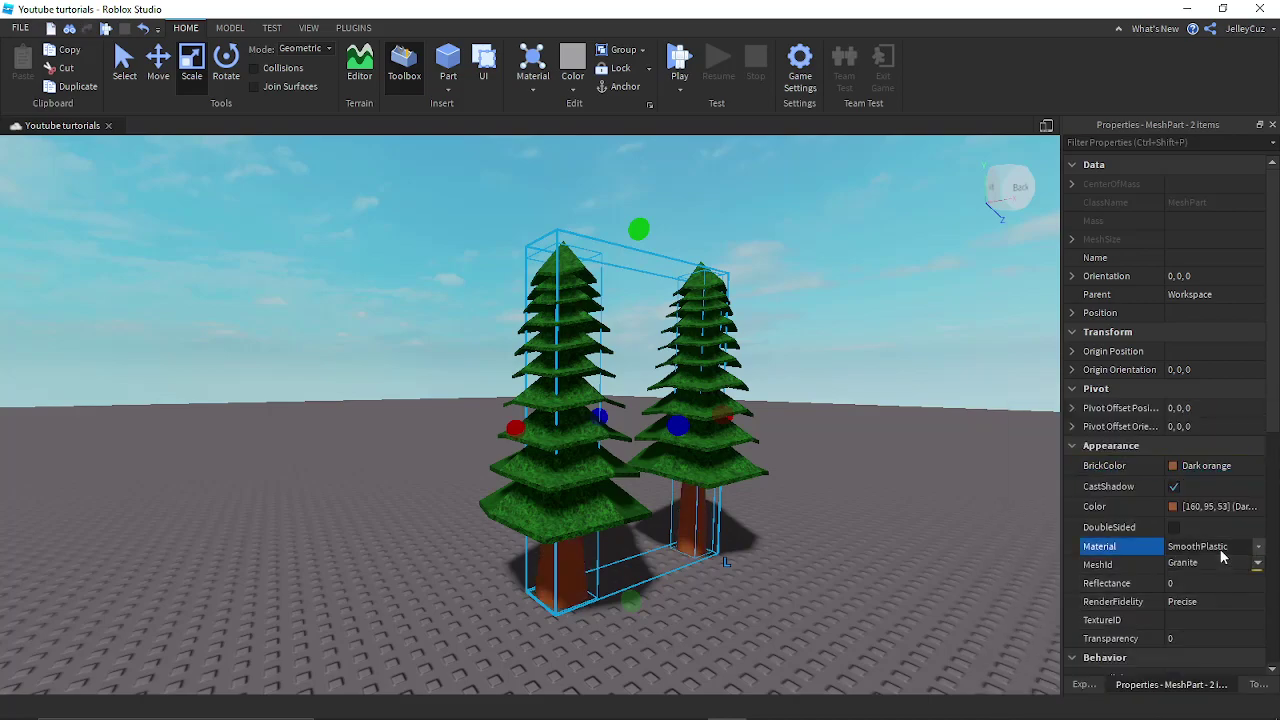
pyautogui.click(1181, 658)
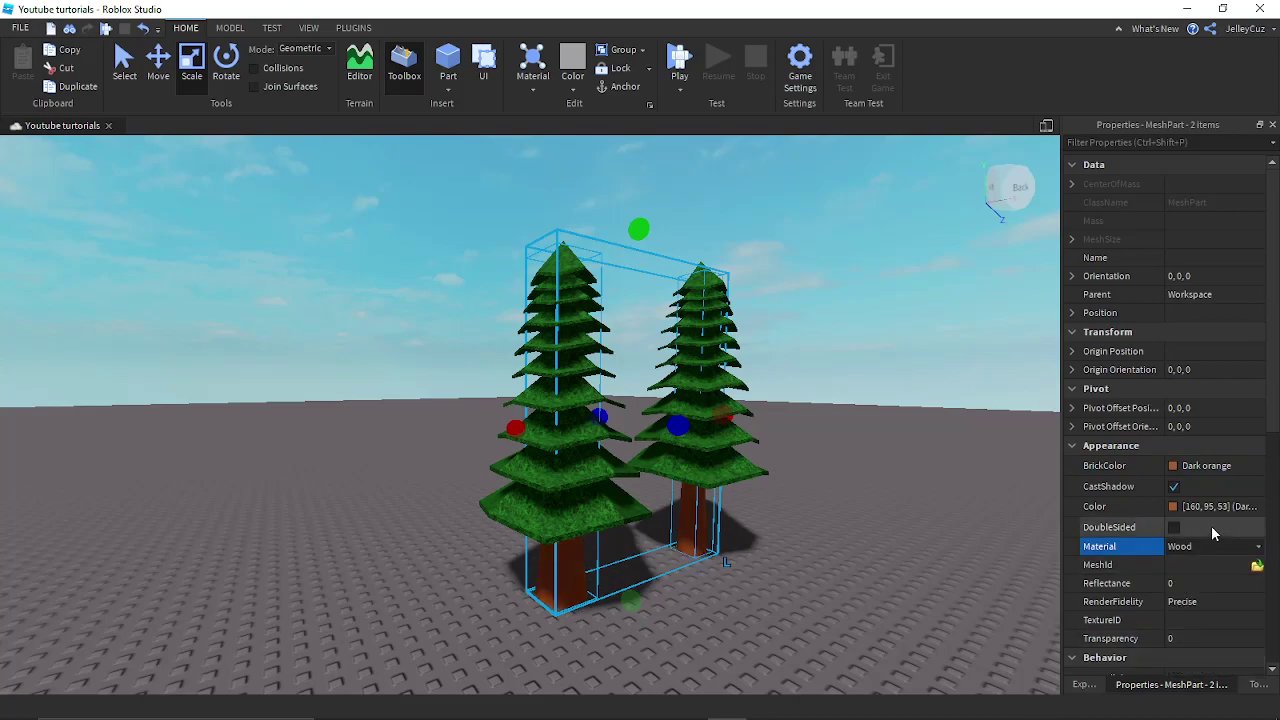
pyautogui.click(1220, 470)
pyautogui.click(1184, 653)
pyautogui.click(876, 620)
# - Group each tree's trunk and foliage meshes into its own model
pyautogui.press('d')
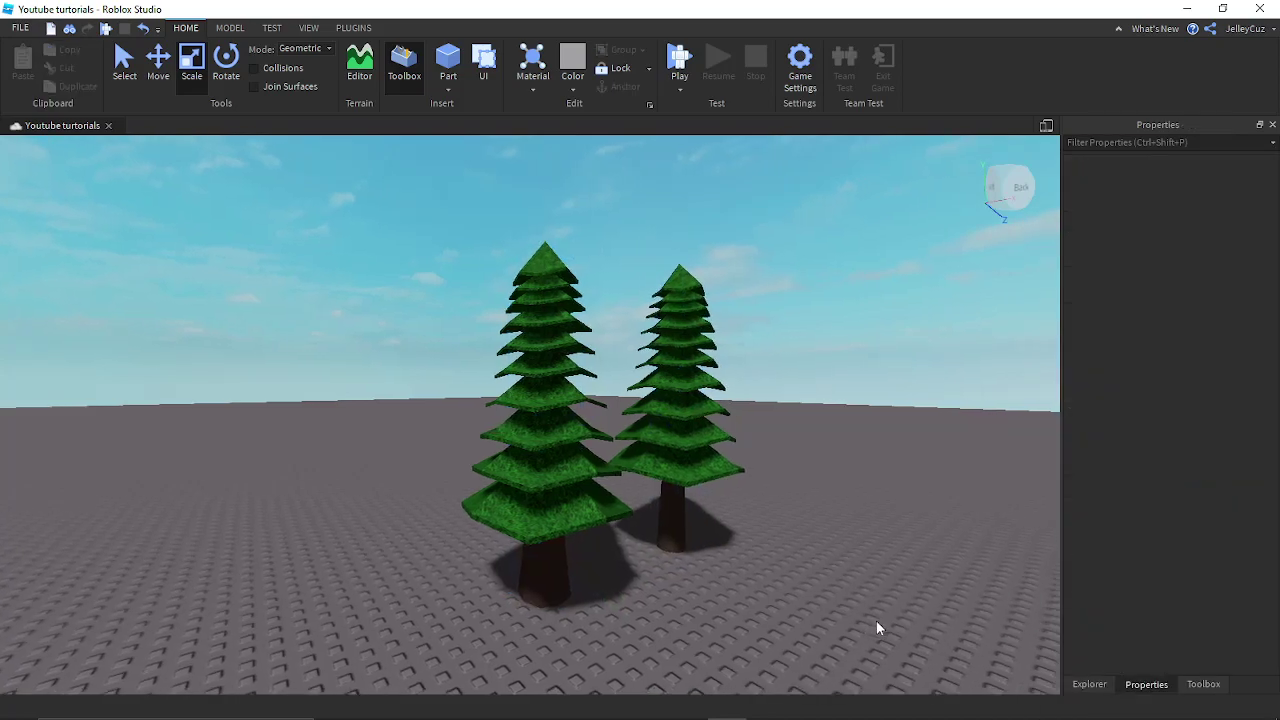
pyautogui.moveTo(876, 620); pyautogui.dragTo(876, 620, button='right')
pyautogui.press('s')
pyautogui.click(462, 472)
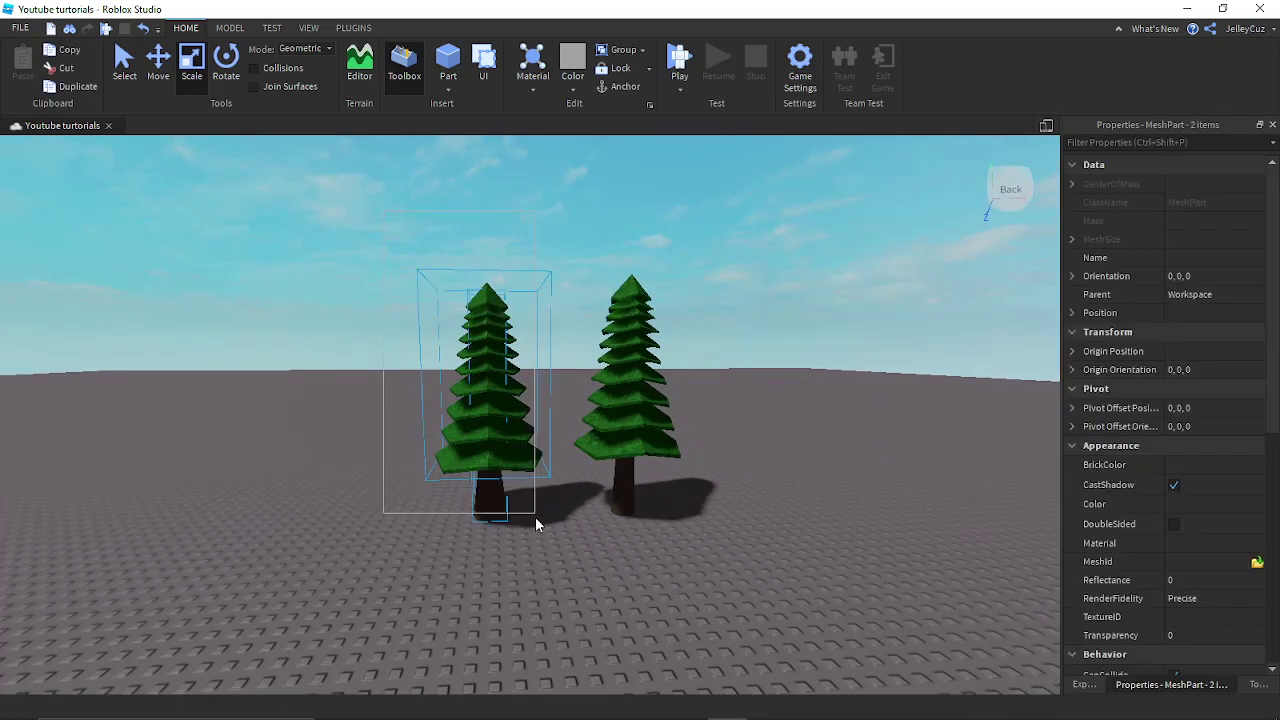
pyautogui.click(585, 571)
pyautogui.click(634, 425)
pyautogui.click(703, 612)
# - Toggle a behaviour option on all four tree meshes and one on the two foliage meshes
pyautogui.click(356, 28)
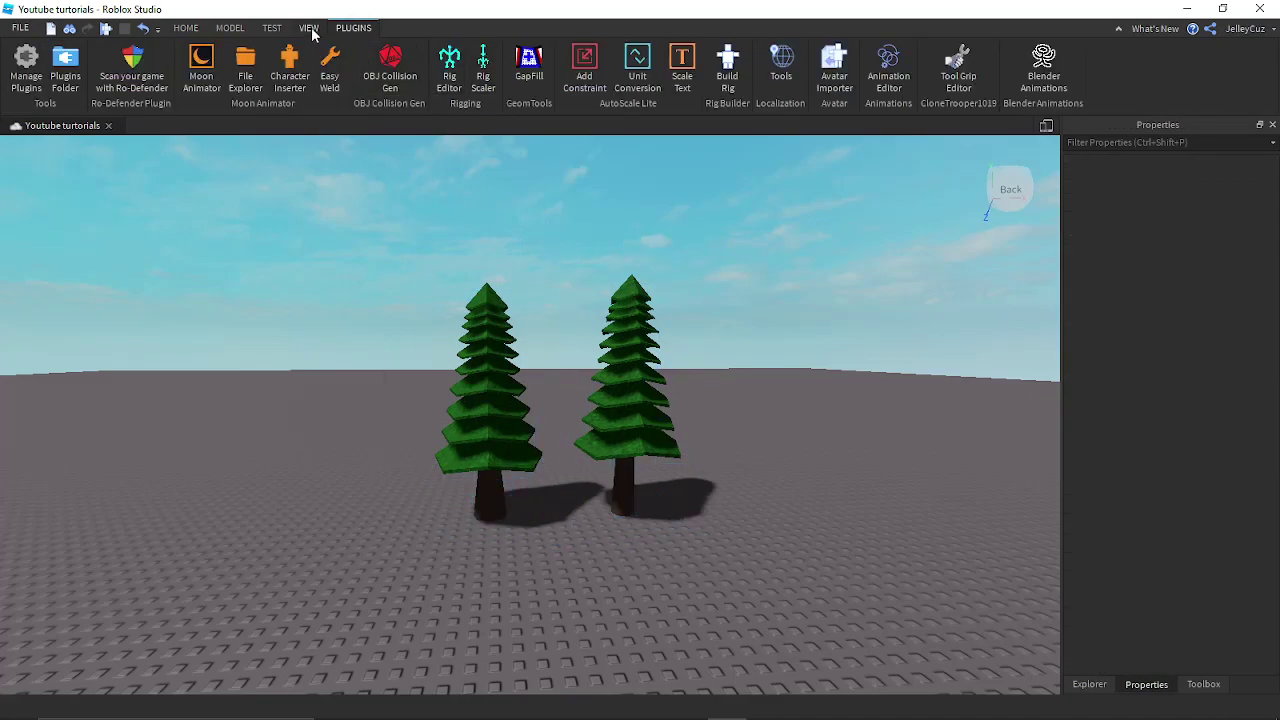
pyautogui.click(310, 29)
pyautogui.click(272, 28)
pyautogui.moveTo(505, 343); pyautogui.dragTo(737, 528)
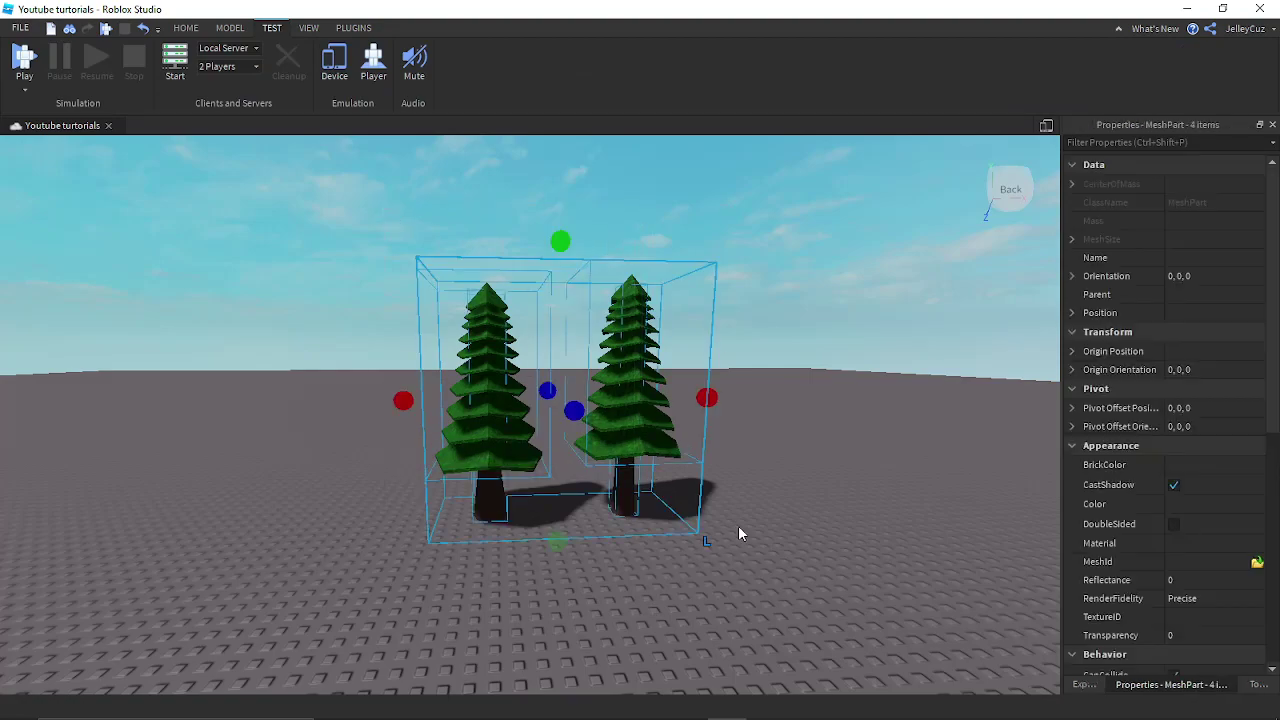
pyautogui.scroll(-3, 1200, 512)
pyautogui.click(1174, 543)
pyautogui.click(646, 409)
pyautogui.keyDown('ctrl'); pyautogui.click(470, 420); pyautogui.keyUp('ctrl')
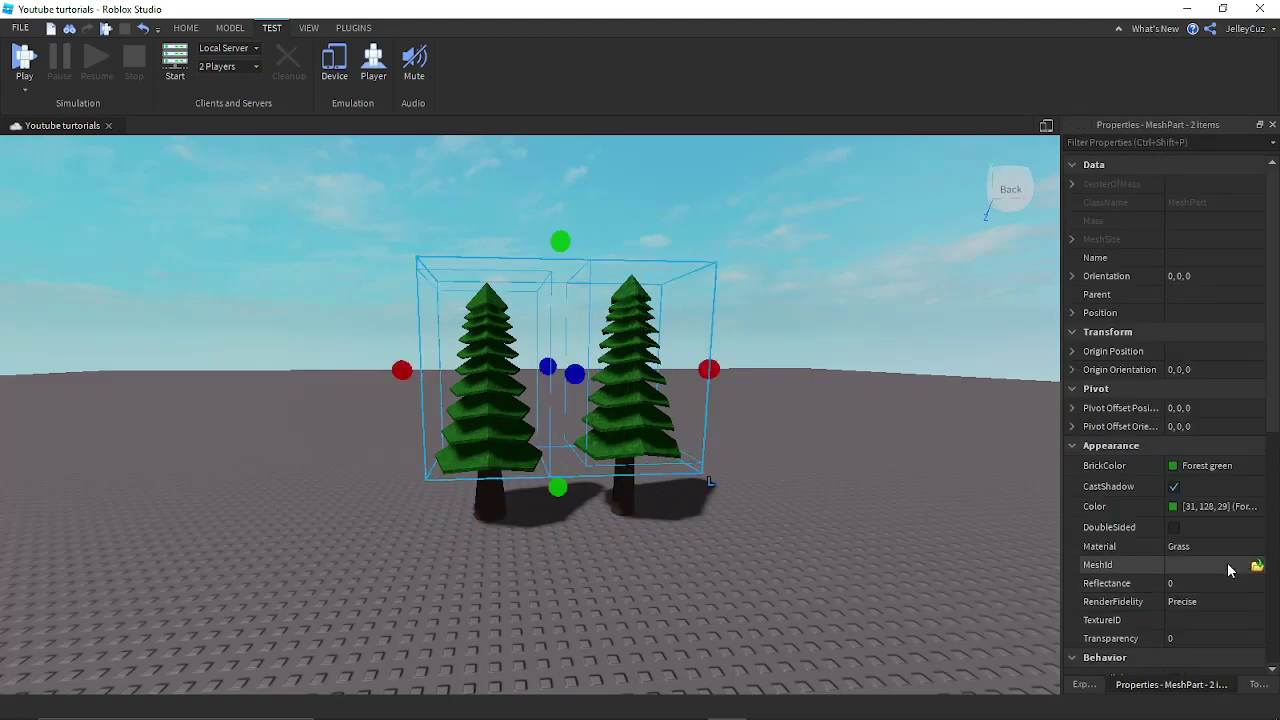
pyautogui.scroll(-3, 1194, 500)
pyautogui.click(1174, 563)
pyautogui.click(417, 262)
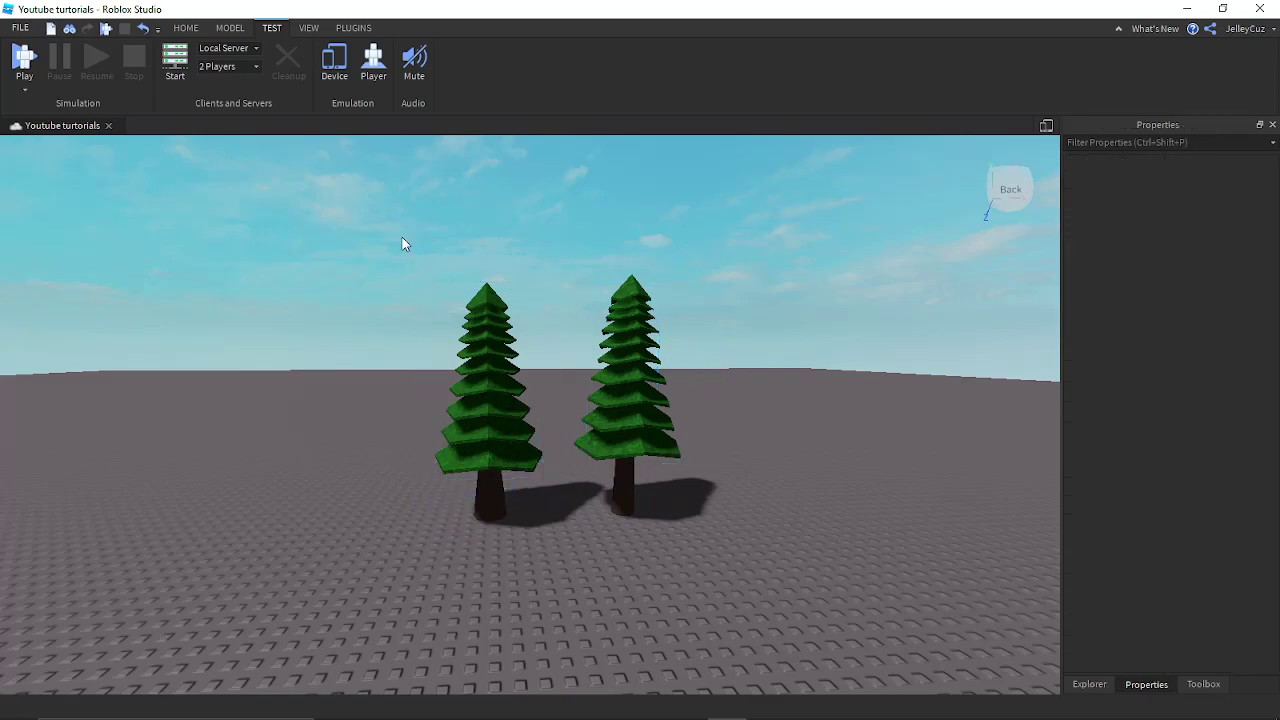
pyautogui.click(353, 28)
pyautogui.click(722, 82)
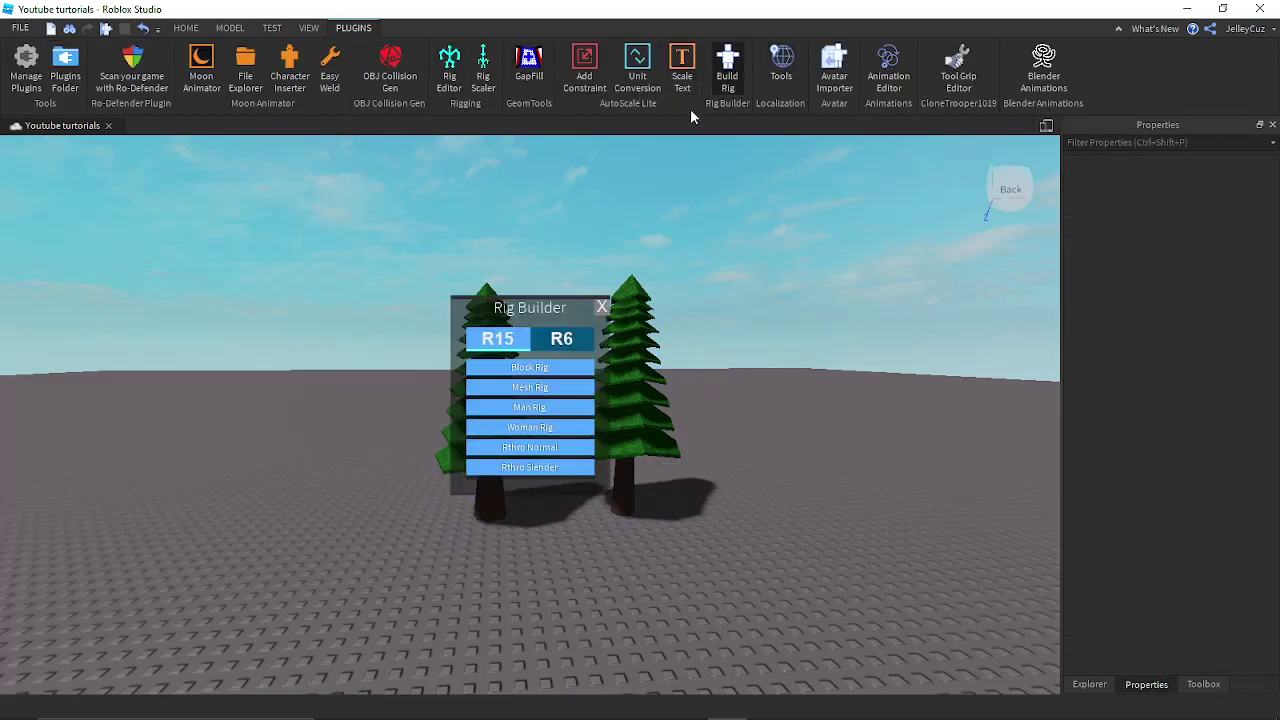
pyautogui.click(531, 394)
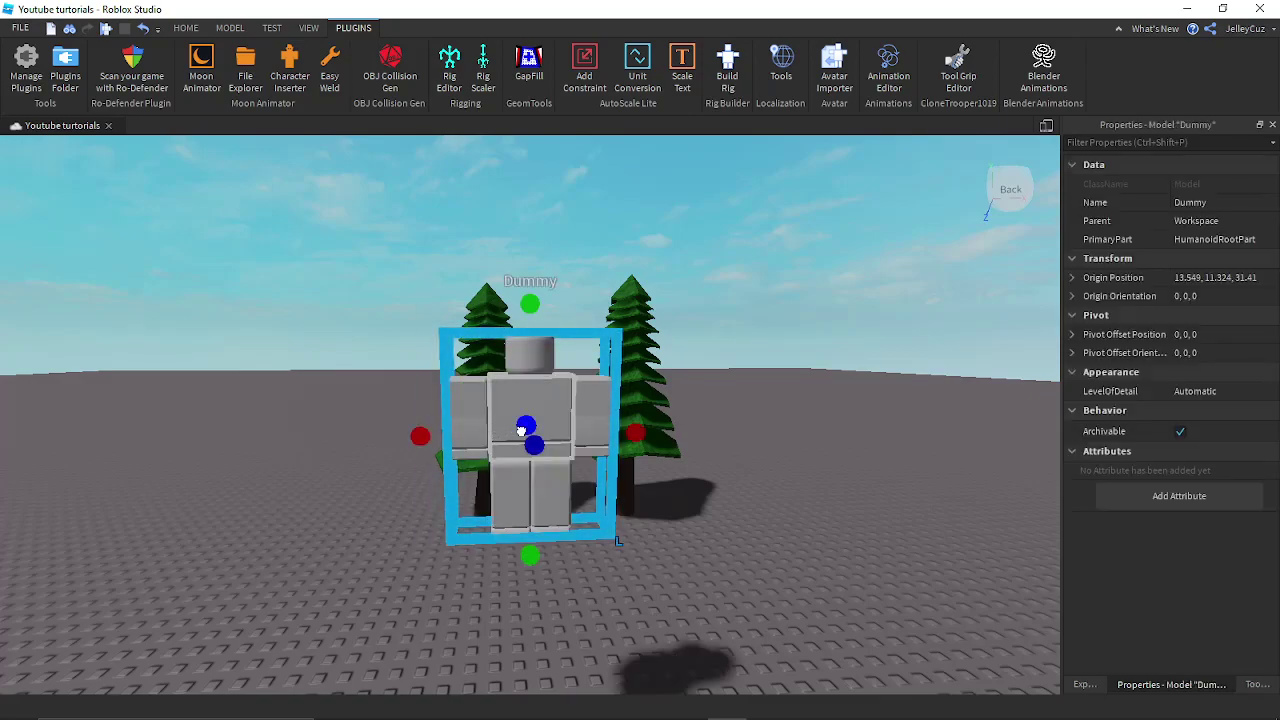
pyautogui.moveTo(506, 390); pyautogui.dragTo(528, 440)
pyautogui.press('Delete')
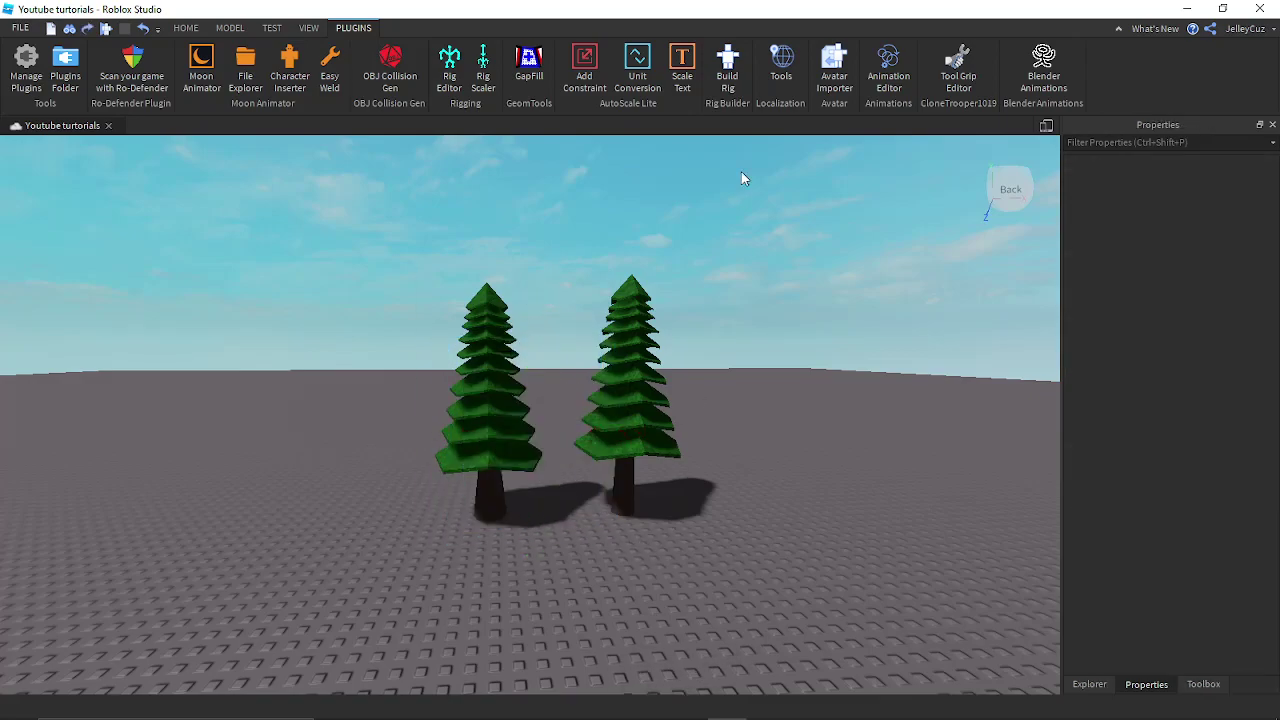
# - Insert an R15 Block Rig dummy and place it on the baseplate beside the trees as a size reference
pyautogui.click(725, 80)
pyautogui.click(568, 367)
pyautogui.moveTo(555, 425); pyautogui.dragTo(470, 580)
pyautogui.click(595, 583)
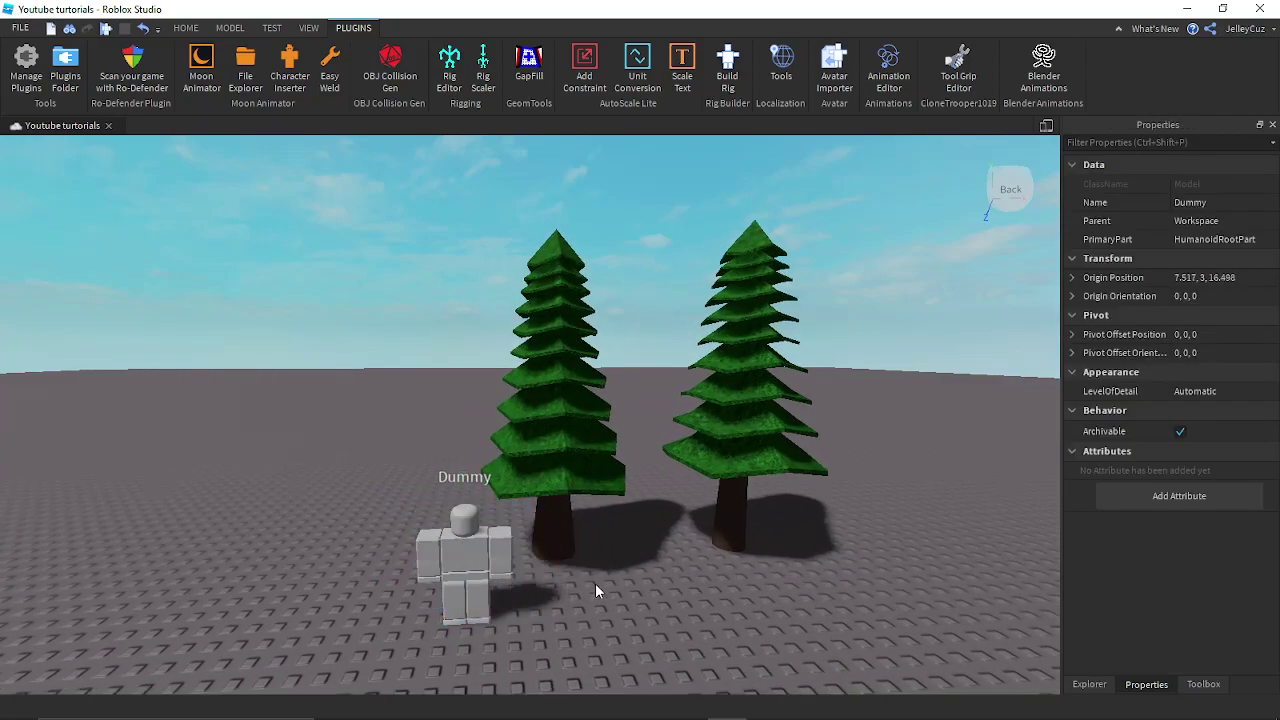
# - Scale both tree models up together so they stand much taller than the dummy
pyautogui.moveTo(595, 583); pyautogui.dragTo(560, 560, button='right')
pyautogui.click(534, 337)
pyautogui.keyDown('shift'); pyautogui.click(726, 376); pyautogui.keyUp('shift')
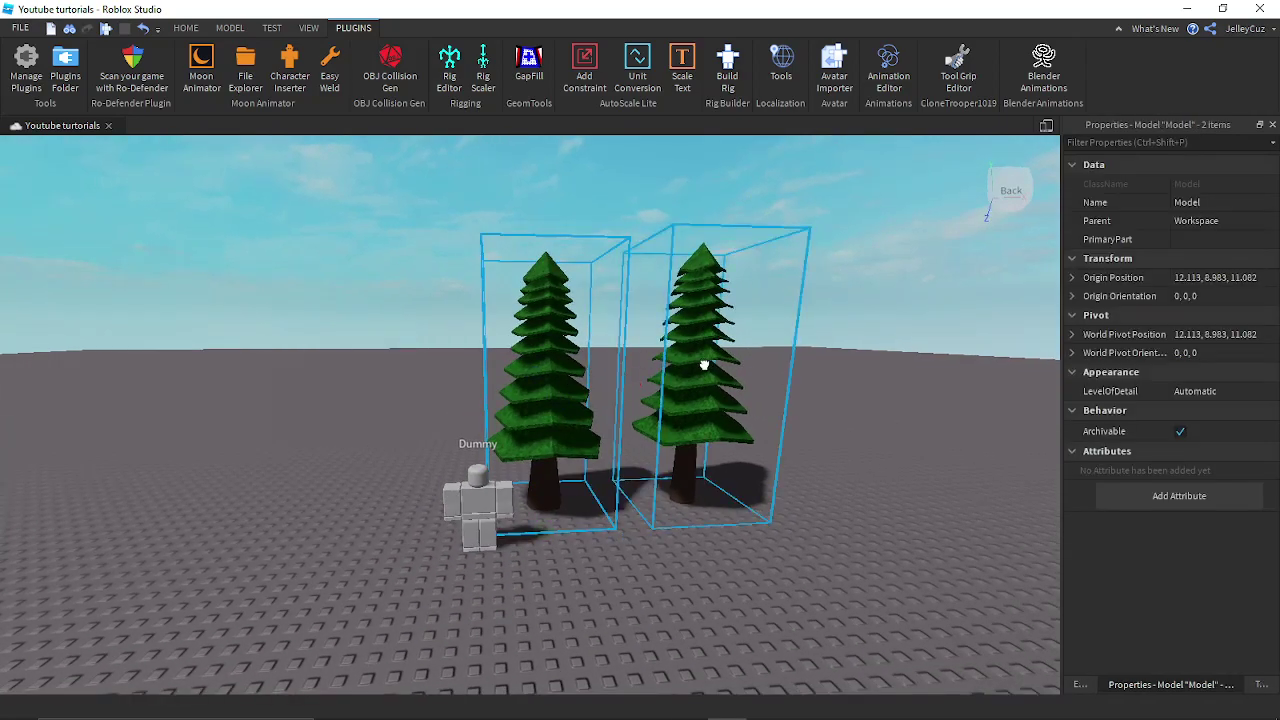
pyautogui.moveTo(644, 212); pyautogui.dragTo(627, 153)
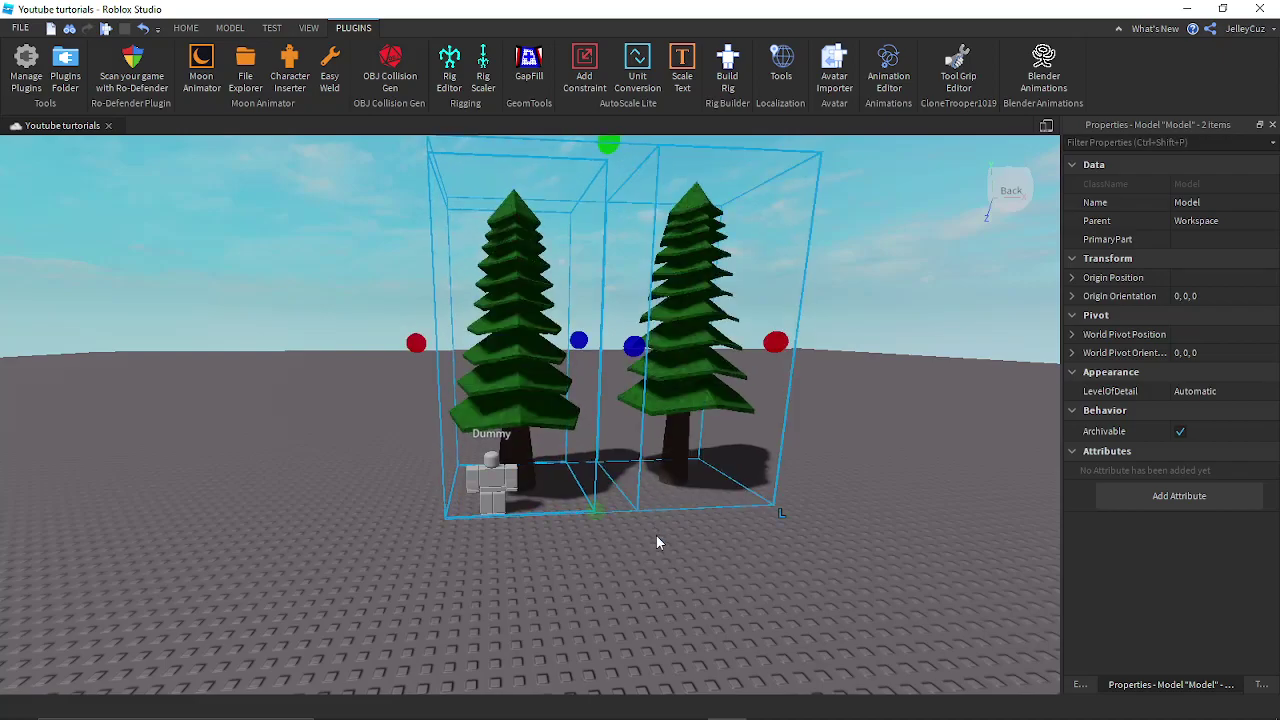
pyautogui.click(657, 538)
# - Reposition the two tree models together on the baseplate, farther behind the dummy
pyautogui.scroll(2, 600, 508)
pyautogui.click(511, 469)
pyautogui.keyDown('shift'); pyautogui.click(708, 450); pyautogui.keyUp('shift')
pyautogui.moveTo(528, 449); pyautogui.dragTo(598, 495, button='right')
pyautogui.hotkey('ctrl', 'r')
pyautogui.hotkey('ctrl', 'r')
pyautogui.scroll(-5, 540, 560)
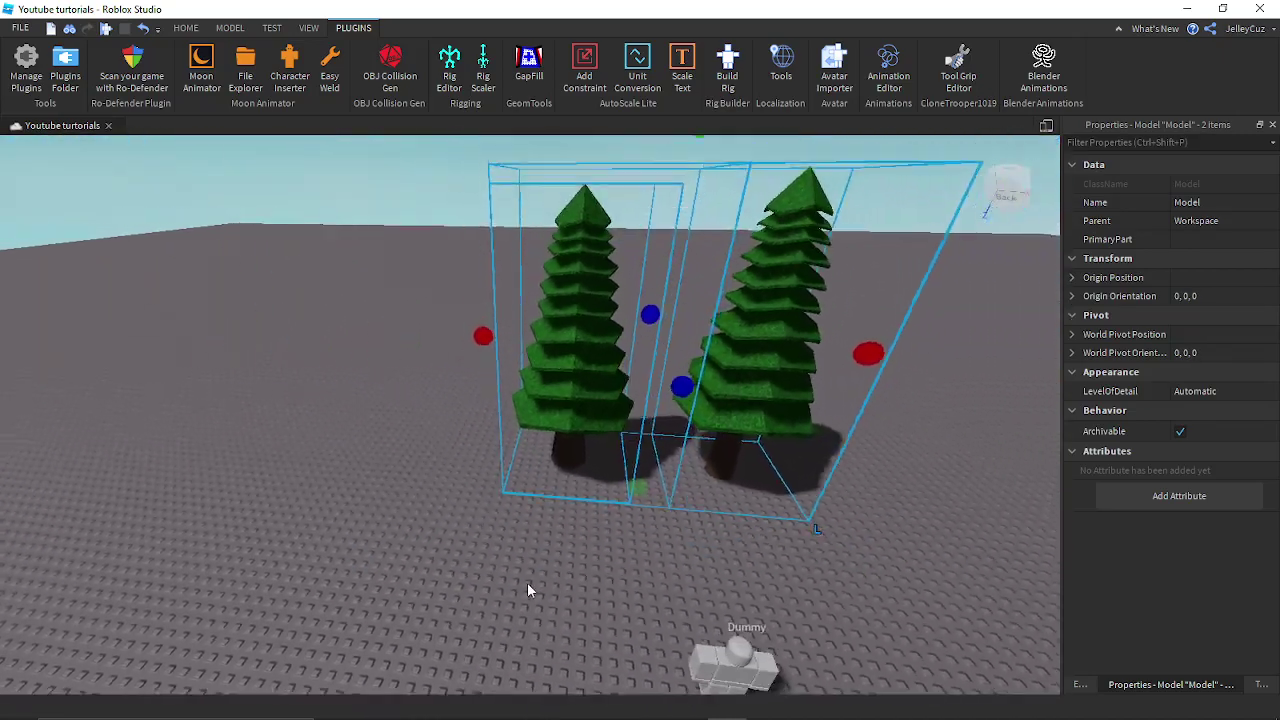
pyautogui.click(499, 577)
# - Start a Play Here test session from a viewpoint in front of the two trees
pyautogui.scroll(5, 510, 581)
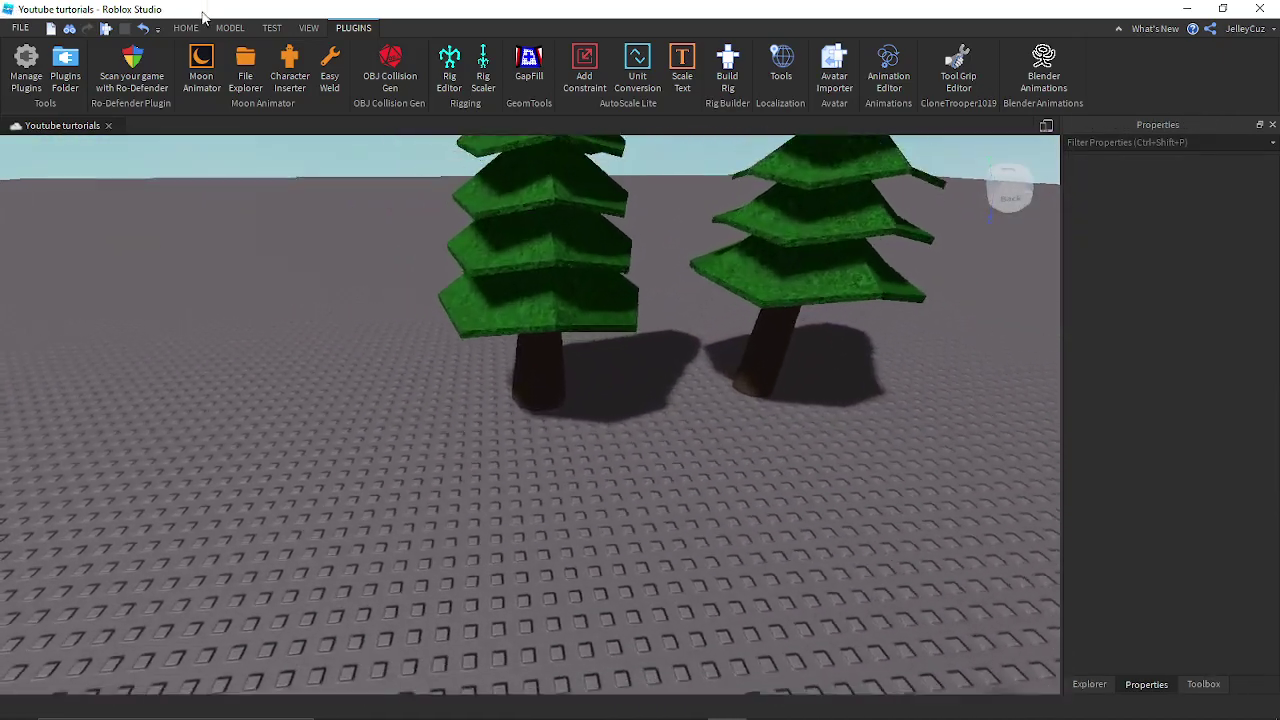
pyautogui.click(188, 28)
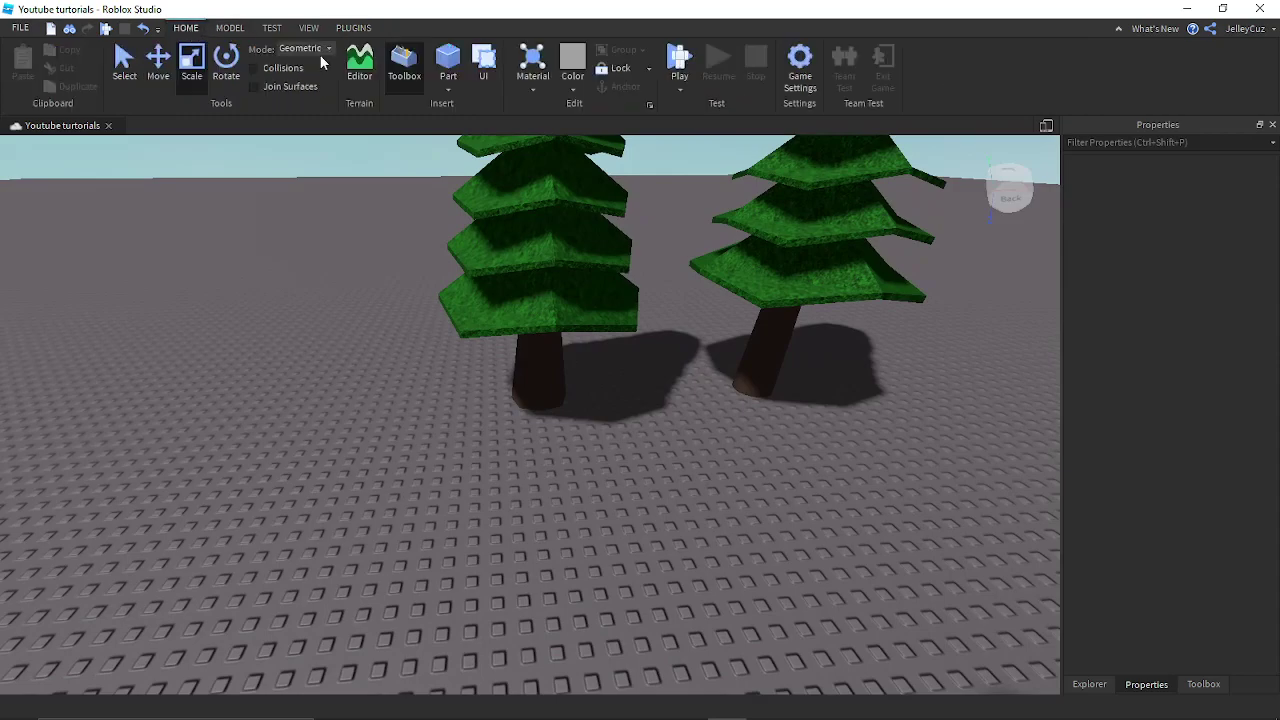
pyautogui.click(681, 90)
pyautogui.click(700, 126)
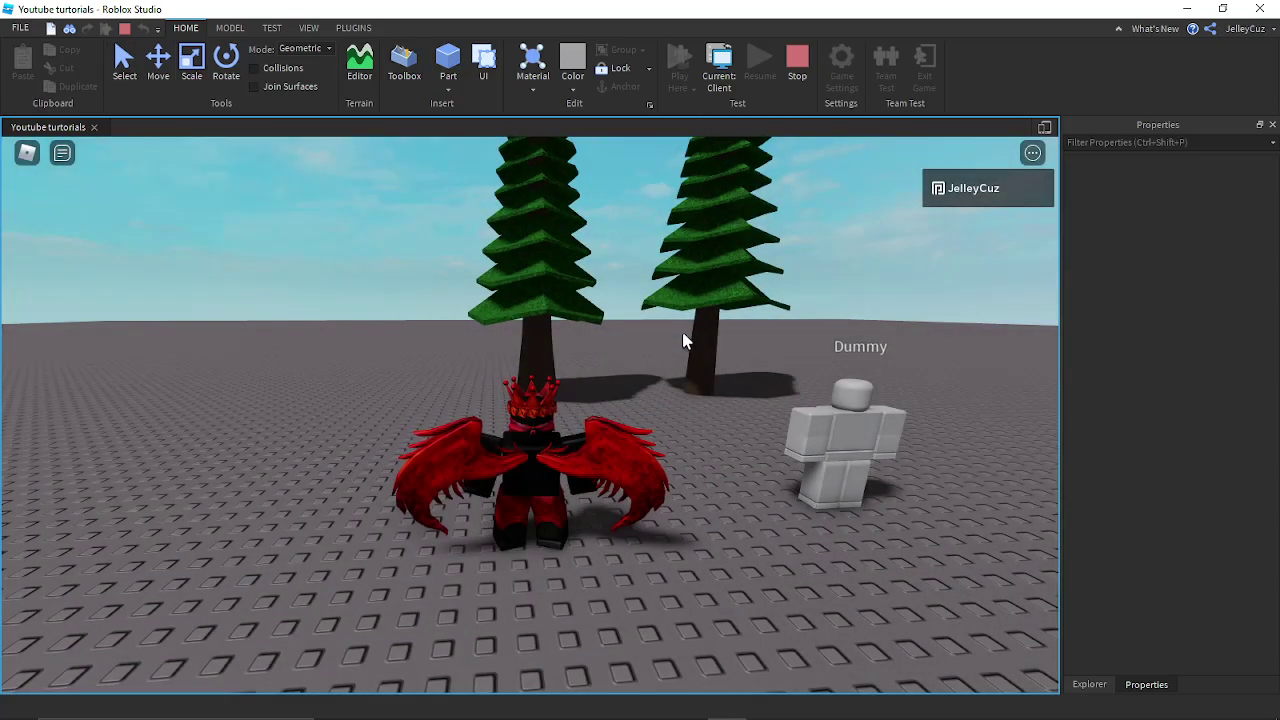
# - Walk and jump the avatar up to the tree trunks and examine the trees' size and underside
pyautogui.press('s')
pyautogui.moveTo(573, 321); pyautogui.dragTo(574, 331, button='right')
pyautogui.scroll(-5, 573, 321)
pyautogui.press('space')
pyautogui.press('w')
pyautogui.press('a')
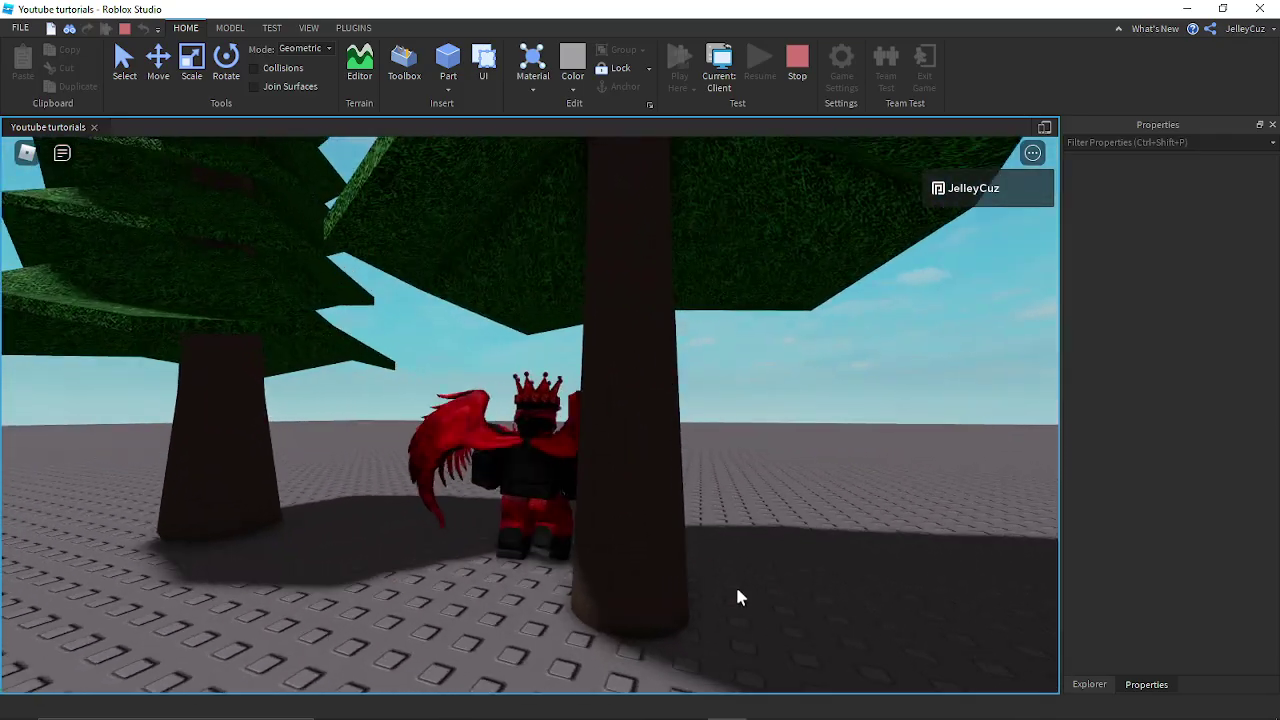
pyautogui.press('s')
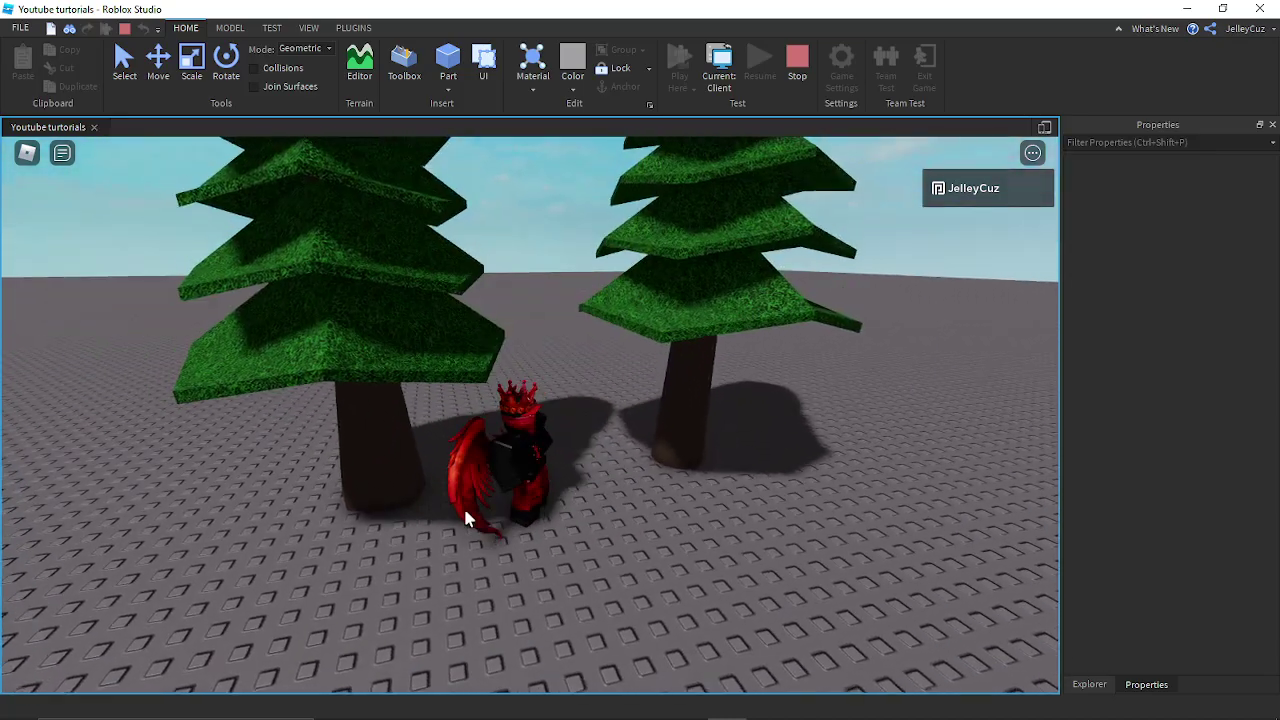
# - Walk the avatar around the trees and examine both from a distance next to the dummy
pyautogui.press('w')
pyautogui.moveTo(636, 211); pyautogui.dragTo(636, 211, button='right')
pyautogui.scroll(-4, 588, 380)
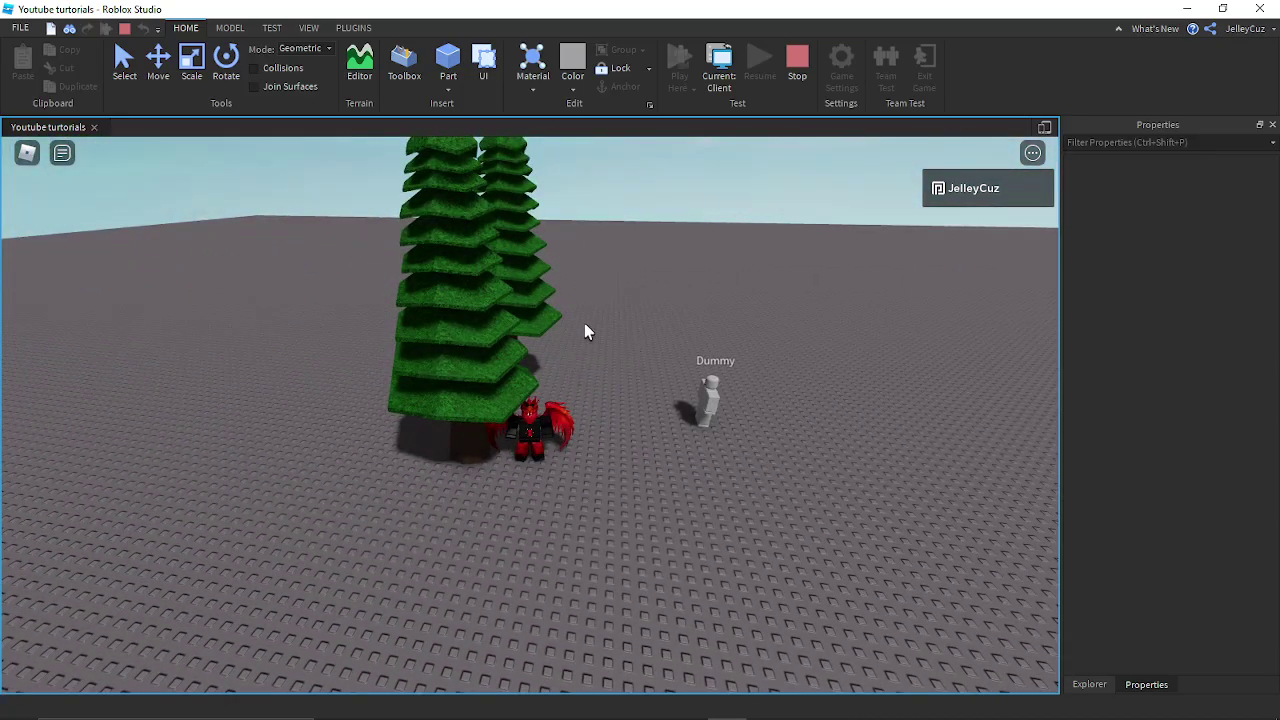
pyautogui.scroll(-3, 599, 320)
pyautogui.moveTo(599, 320); pyautogui.dragTo(663, 341, button='right')
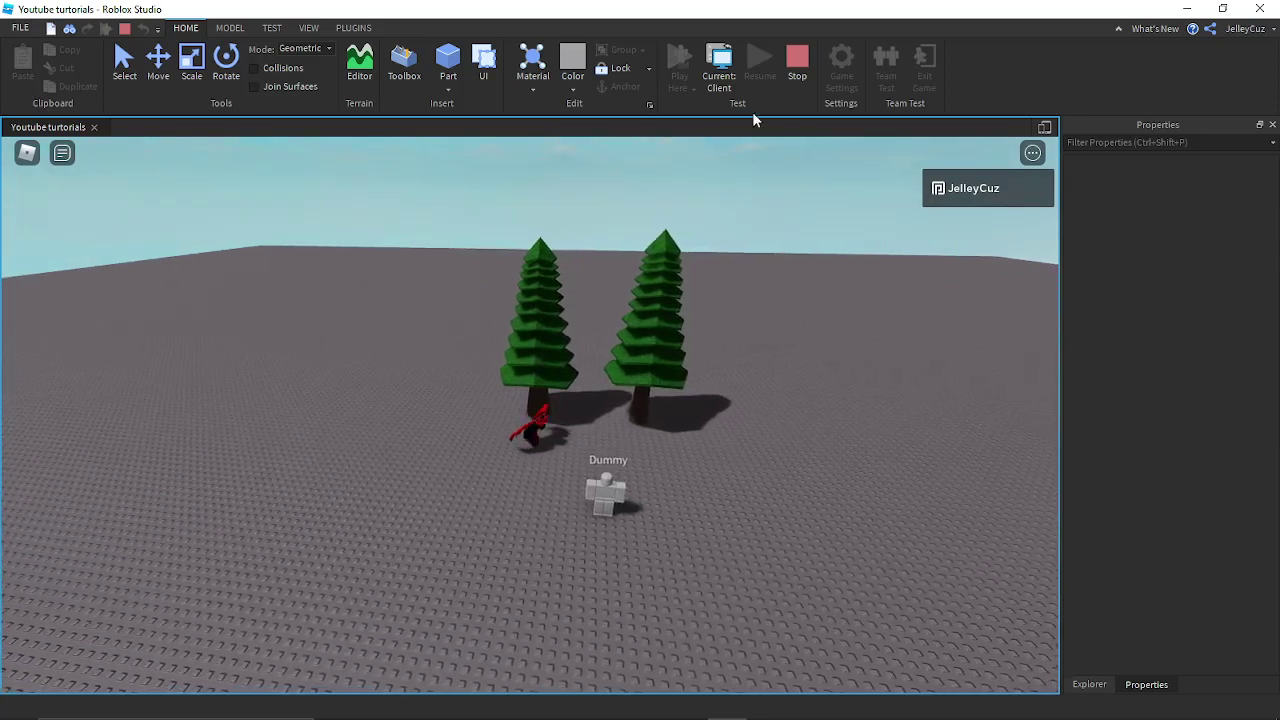
pyautogui.press('s')
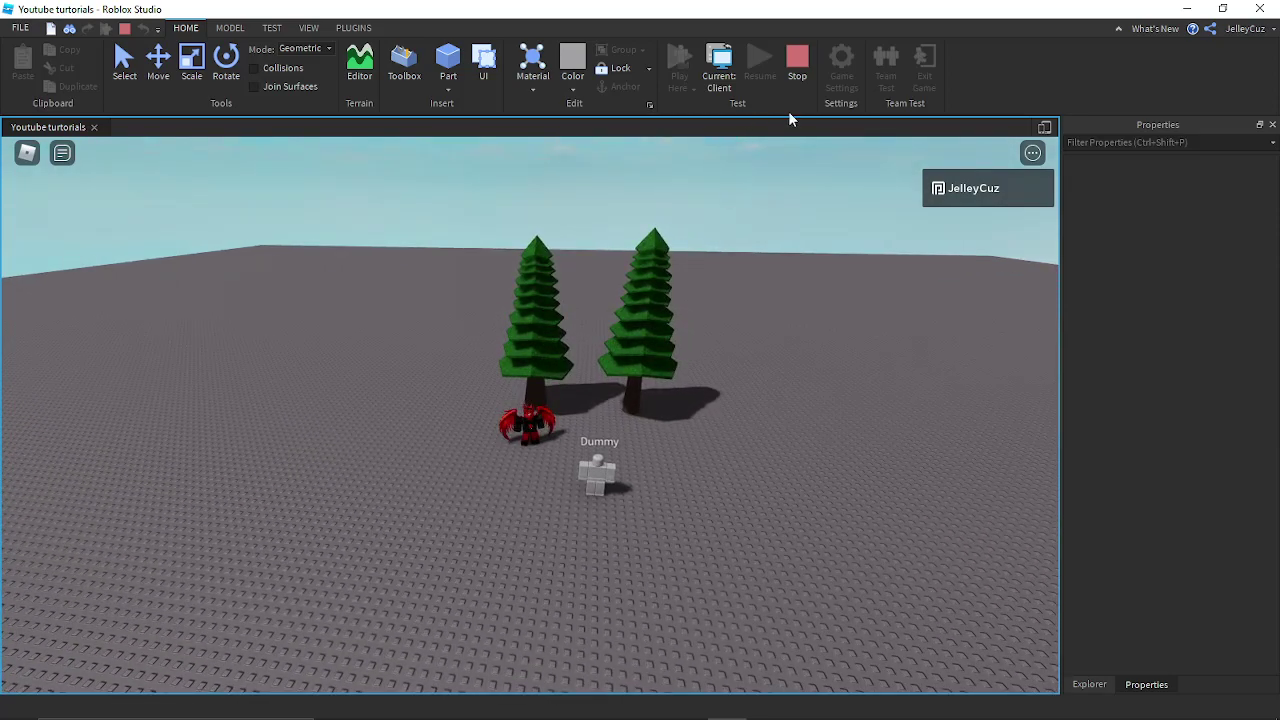